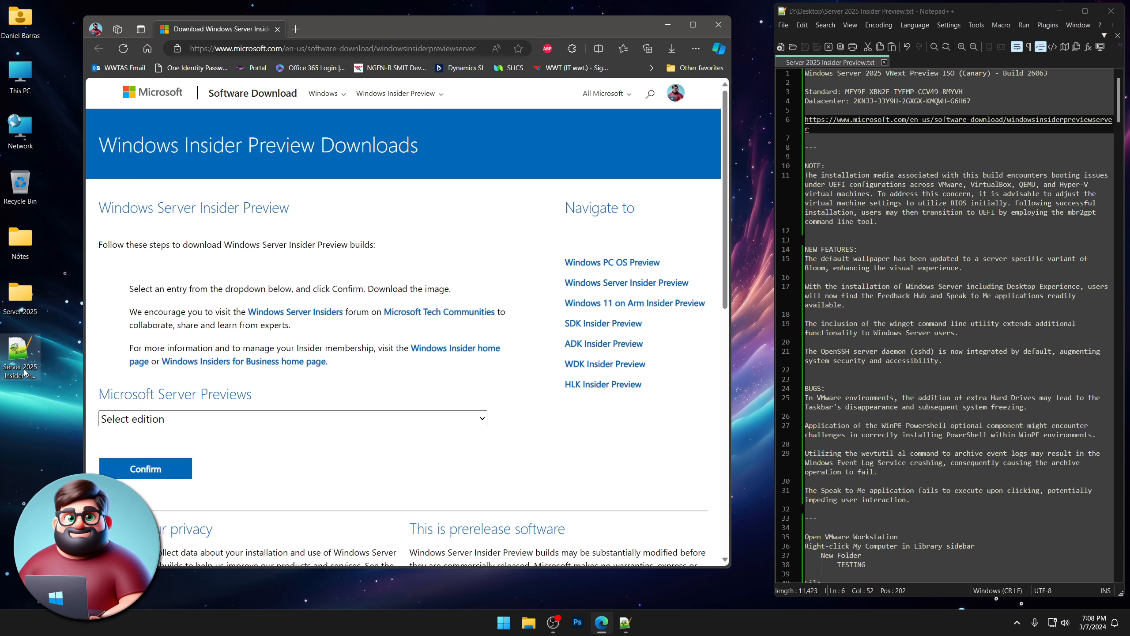
Get the English (United States) download link for the VNext Preview ISO Build 26063.
{"action": "left_click", "coordinate": [20, 353]}
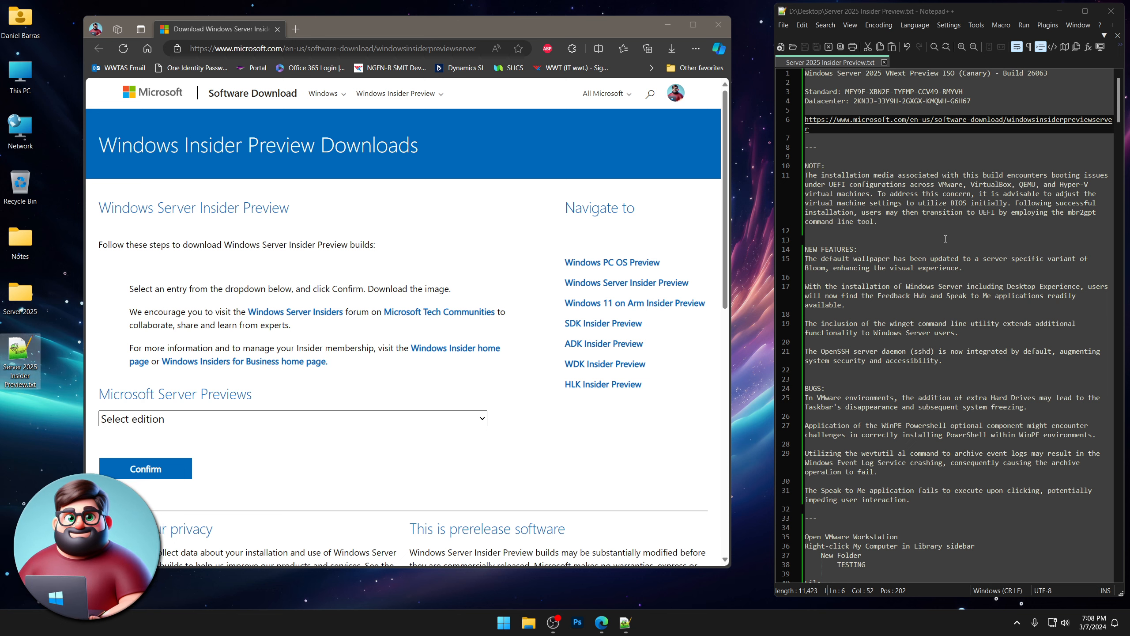
{"action": "left_click", "coordinate": [484, 419]}
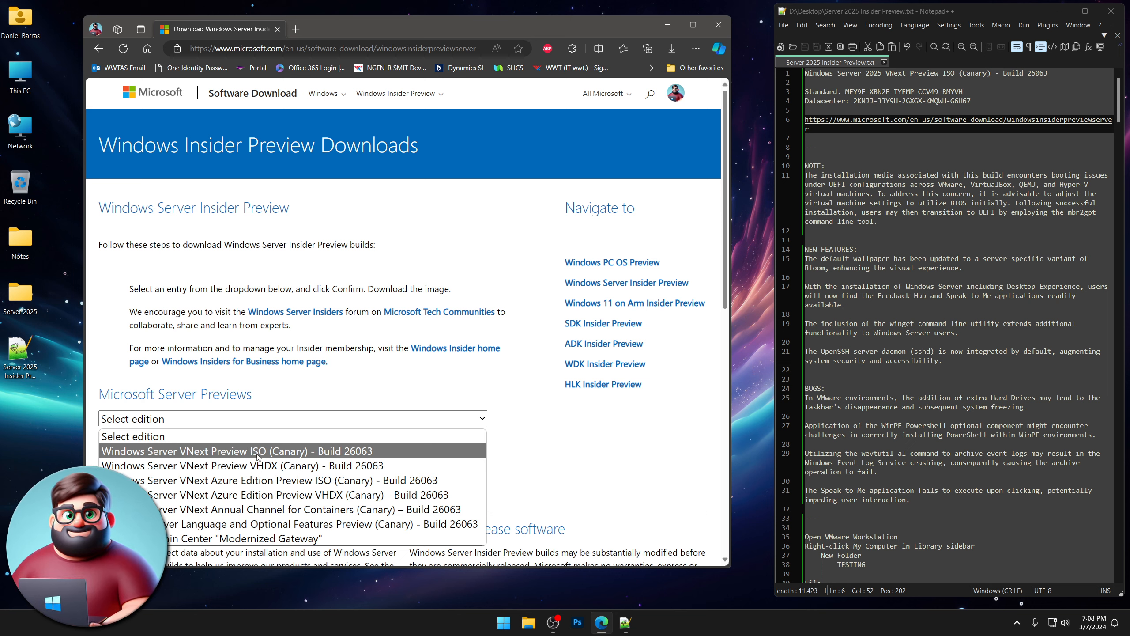
{"action": "left_click", "coordinate": [297, 452]}
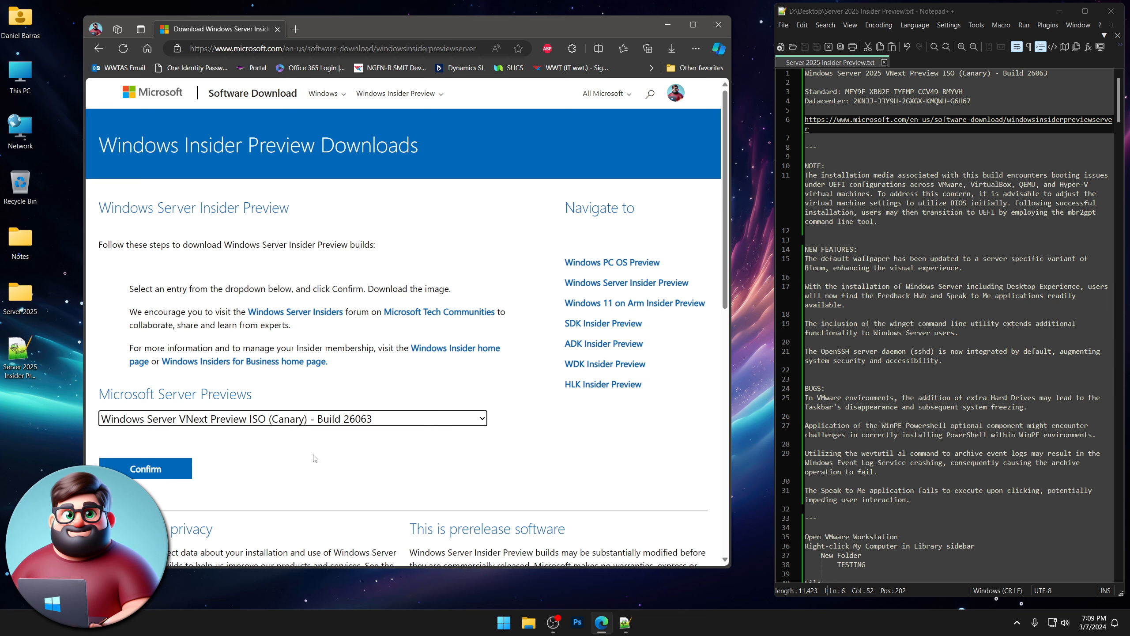
{"action": "left_click", "coordinate": [142, 470]}
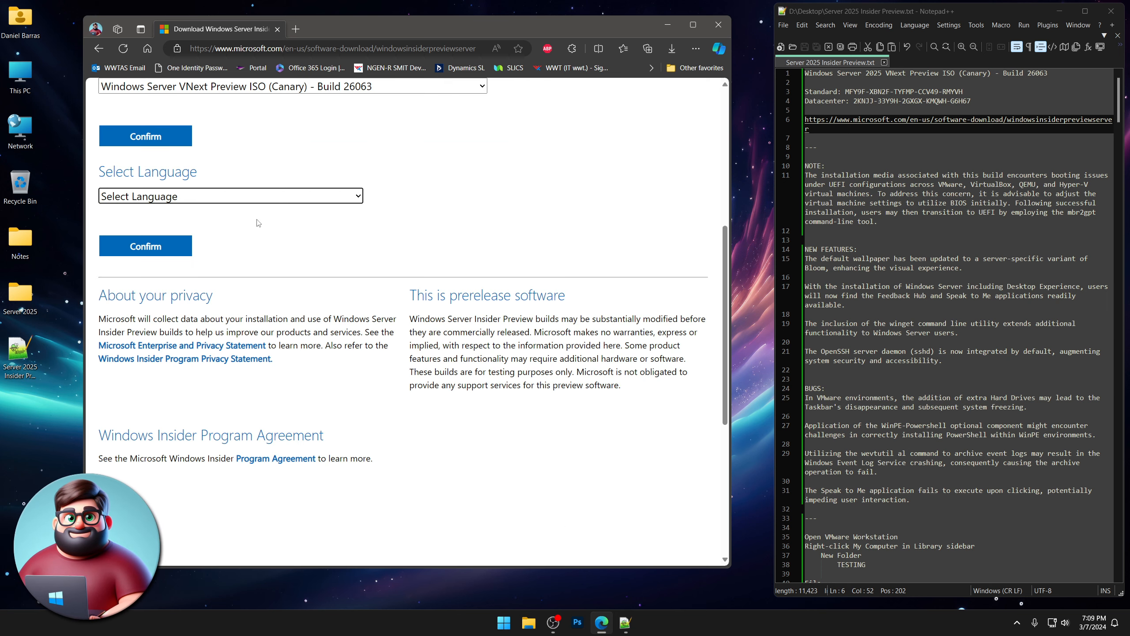
{"action": "left_click", "coordinate": [243, 201]}
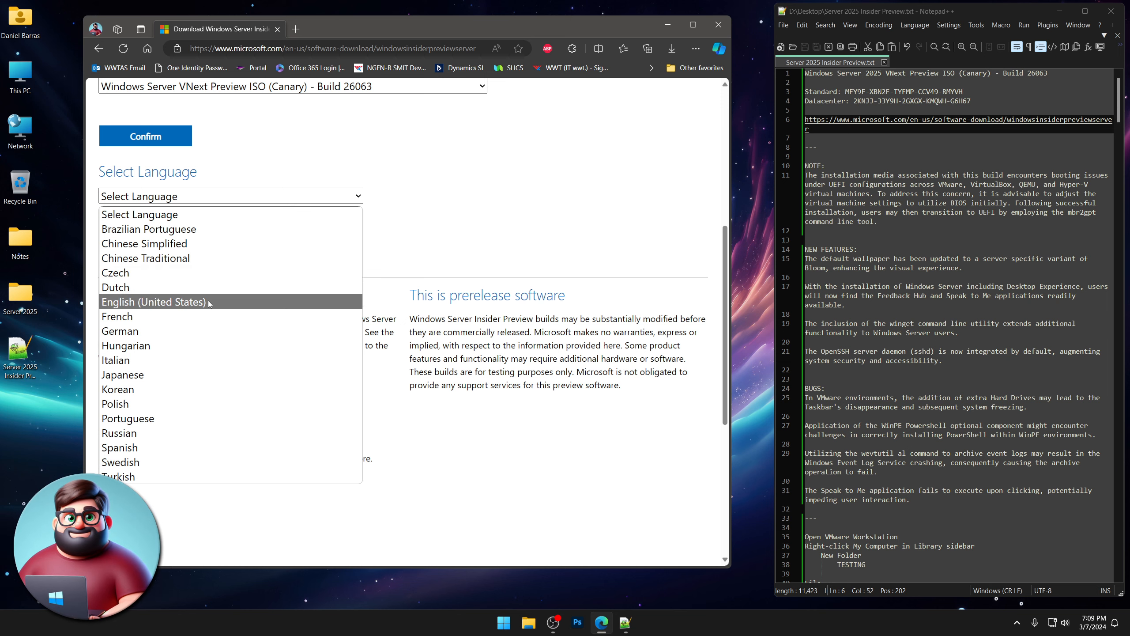
{"action": "left_click", "coordinate": [152, 302]}
{"action": "left_click", "coordinate": [147, 246]}
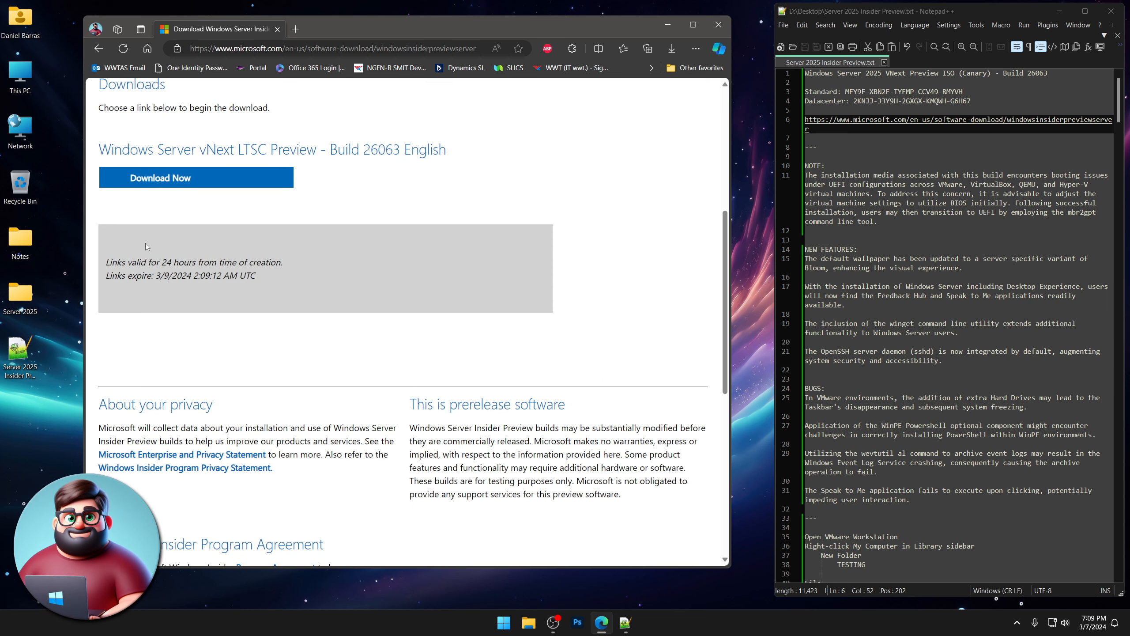
Confirm the ISO is already in the Server 2025 folder, then close Edge.
{"action": "double_click", "coordinate": [19, 295]}
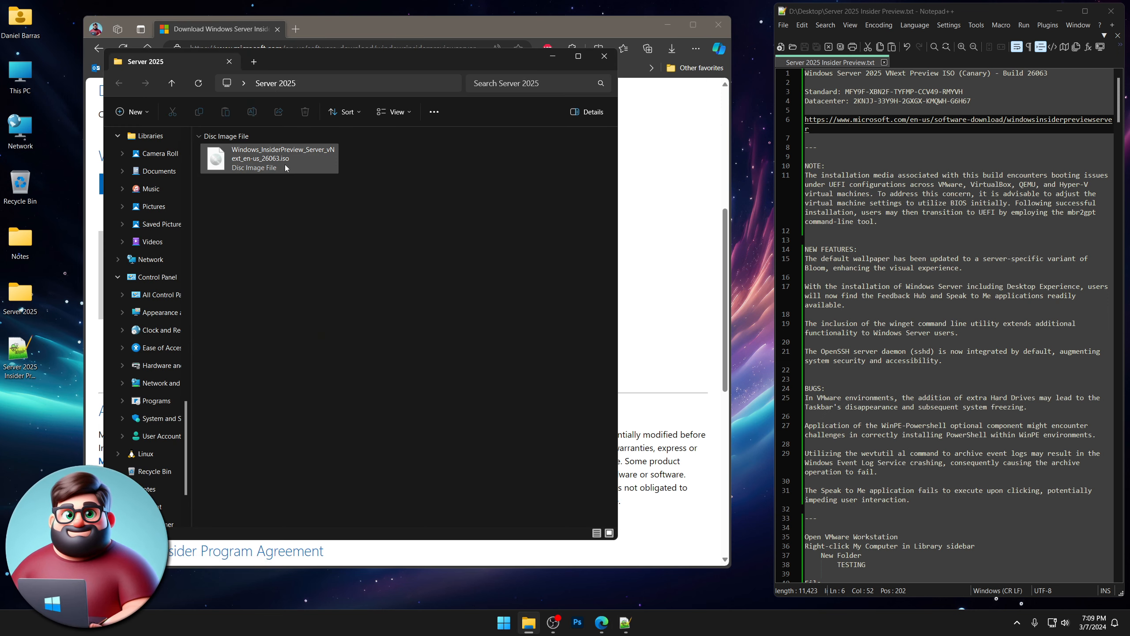
{"action": "left_click", "coordinate": [604, 56]}
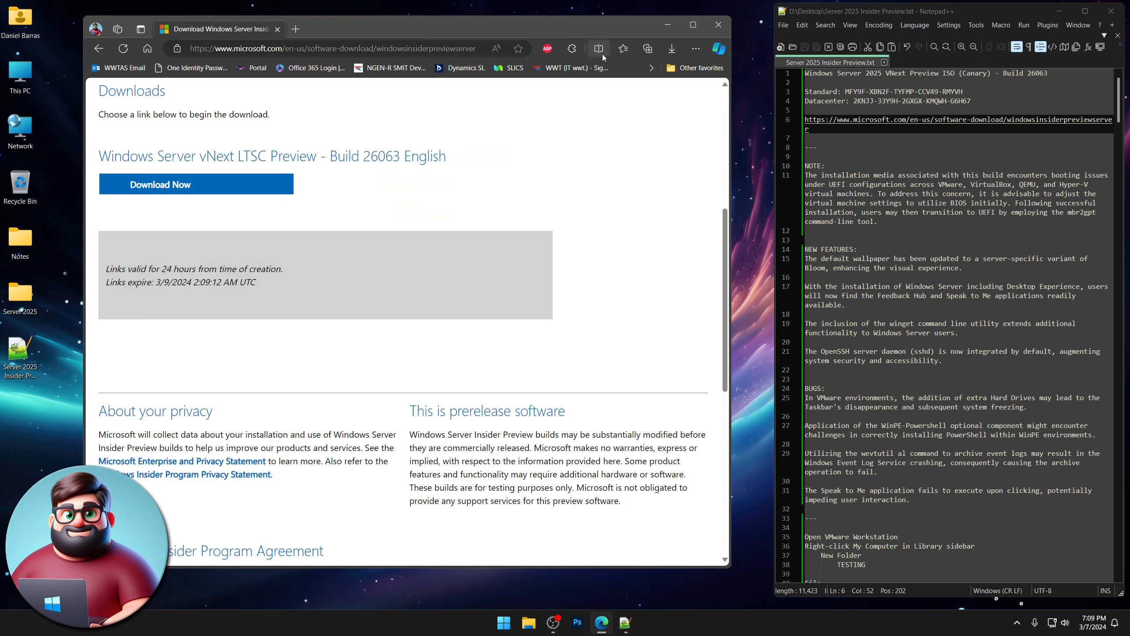
{"action": "left_click", "coordinate": [719, 25]}
{"action": "scroll", "coordinate": [939, 235], "scroll_direction": "down", "scroll_amount": 3}
{"action": "scroll", "coordinate": [929, 236], "scroll_direction": "up", "scroll_amount": 3}
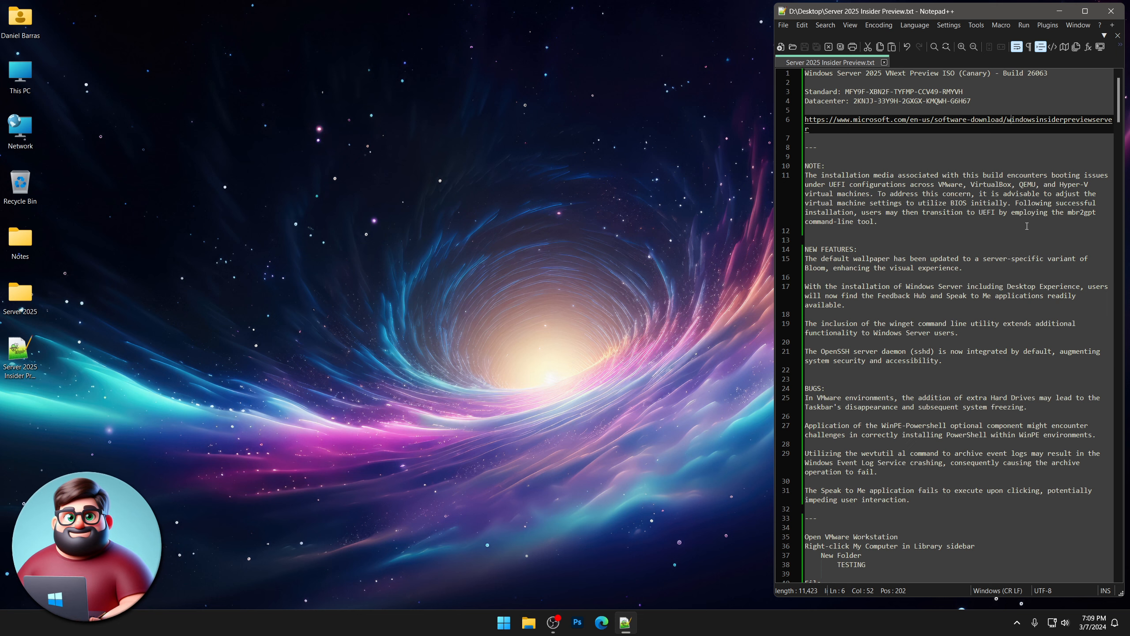
{"action": "scroll", "coordinate": [910, 266], "scroll_direction": "down", "scroll_amount": 2}
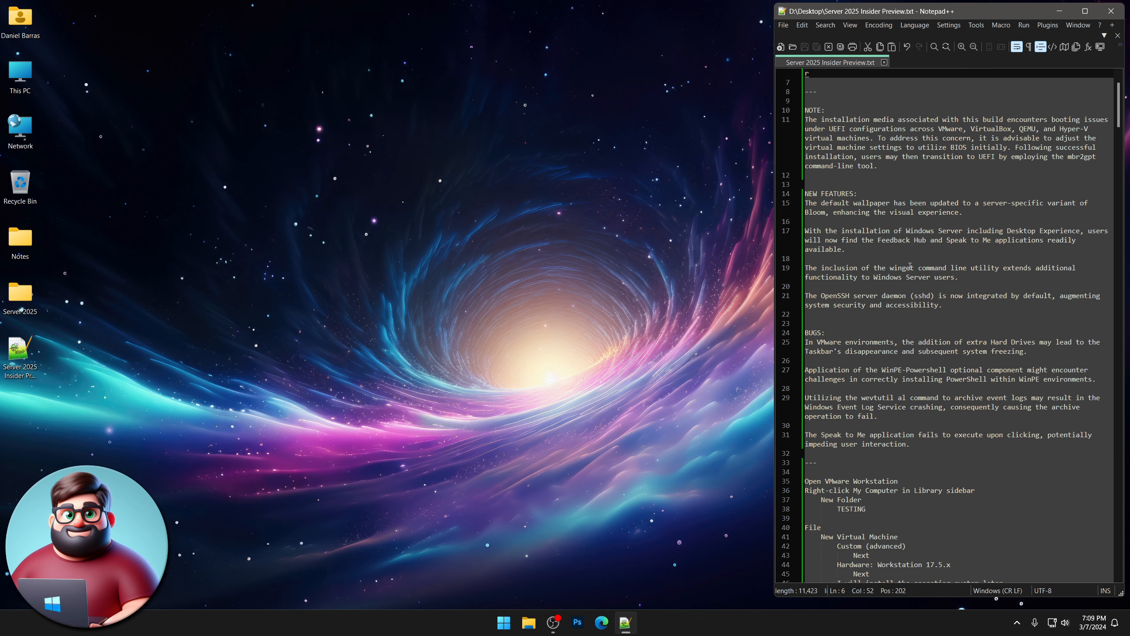
{"action": "left_click_drag", "start_coordinate": [968, 213], "coordinate": [797, 205]}
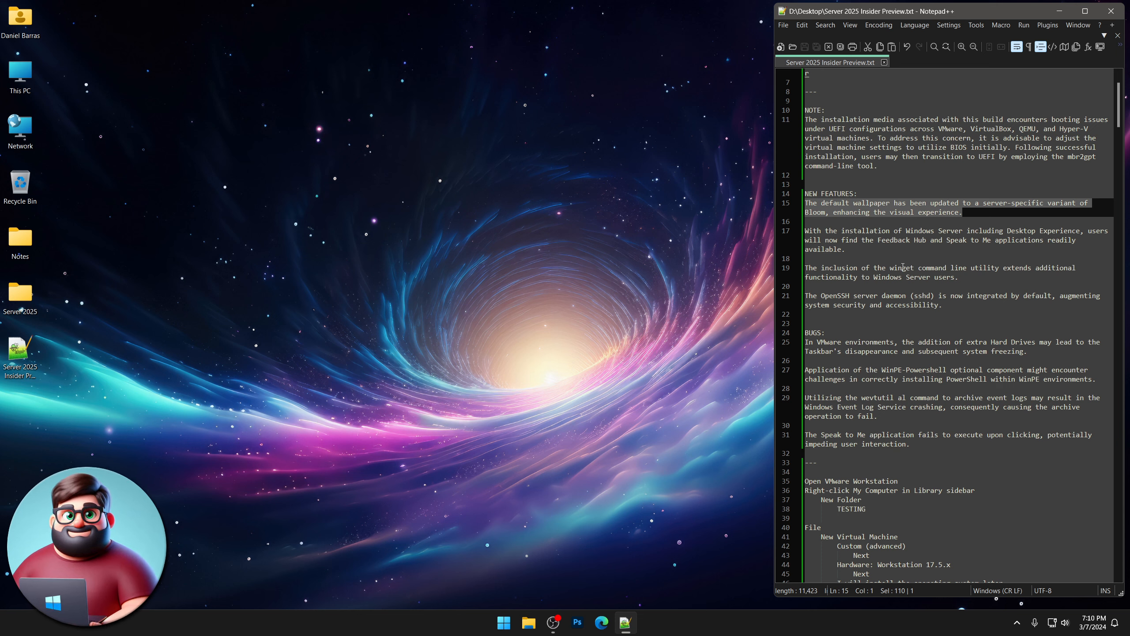
{"action": "scroll", "coordinate": [886, 277], "scroll_direction": "down", "scroll_amount": 1}
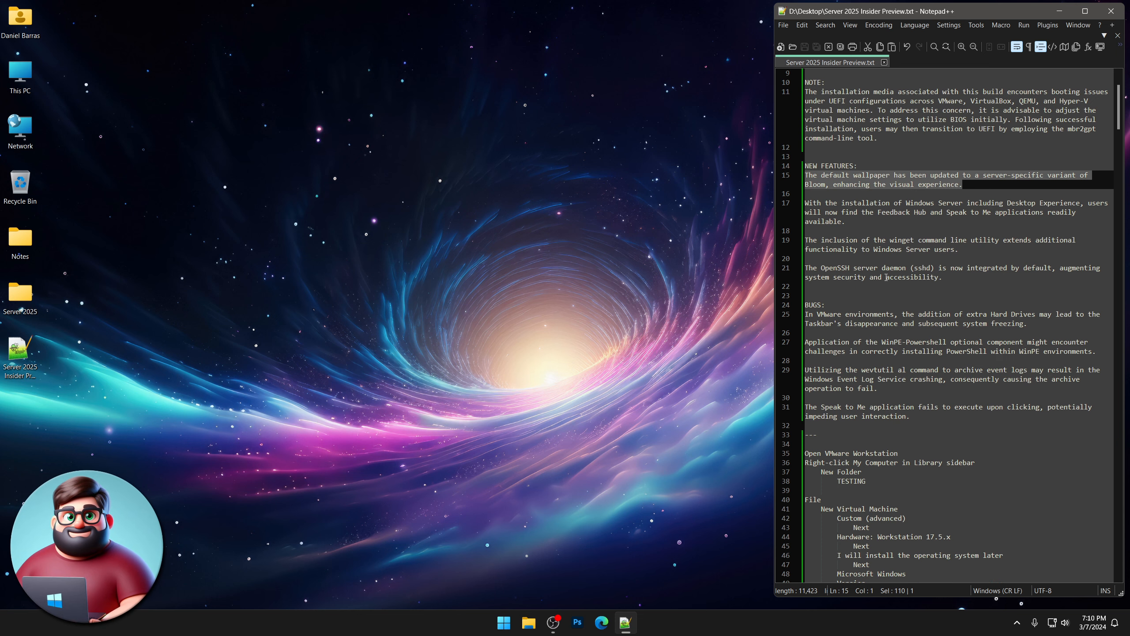
{"action": "left_click_drag", "start_coordinate": [973, 245], "coordinate": [777, 241]}
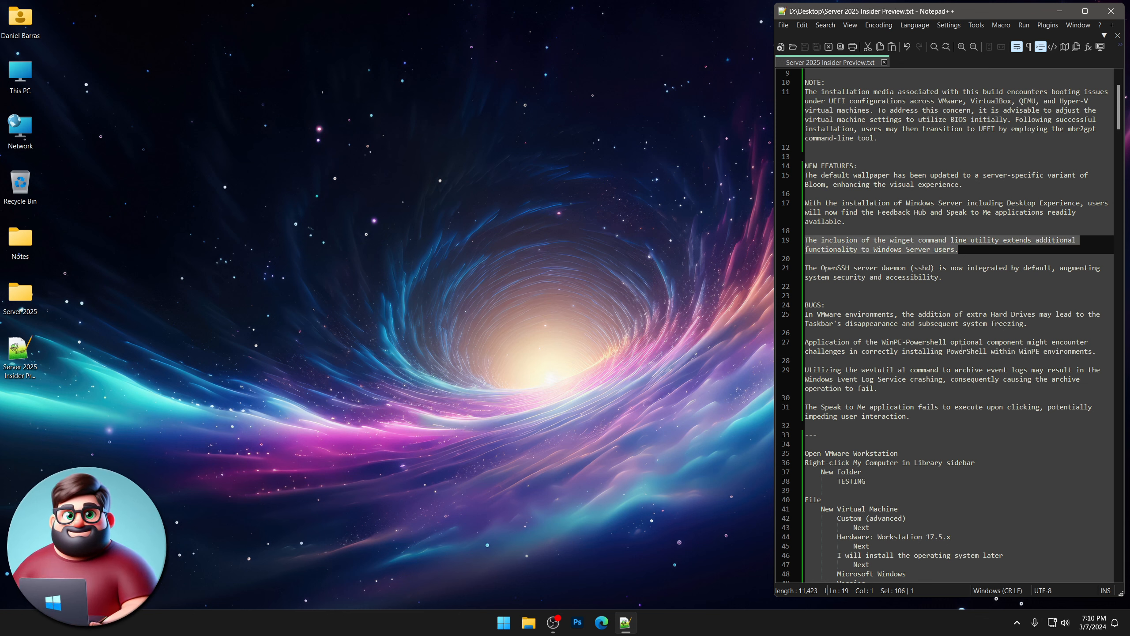
{"action": "left_click_drag", "start_coordinate": [950, 276], "coordinate": [784, 268]}
{"action": "left_click", "coordinate": [960, 281]}
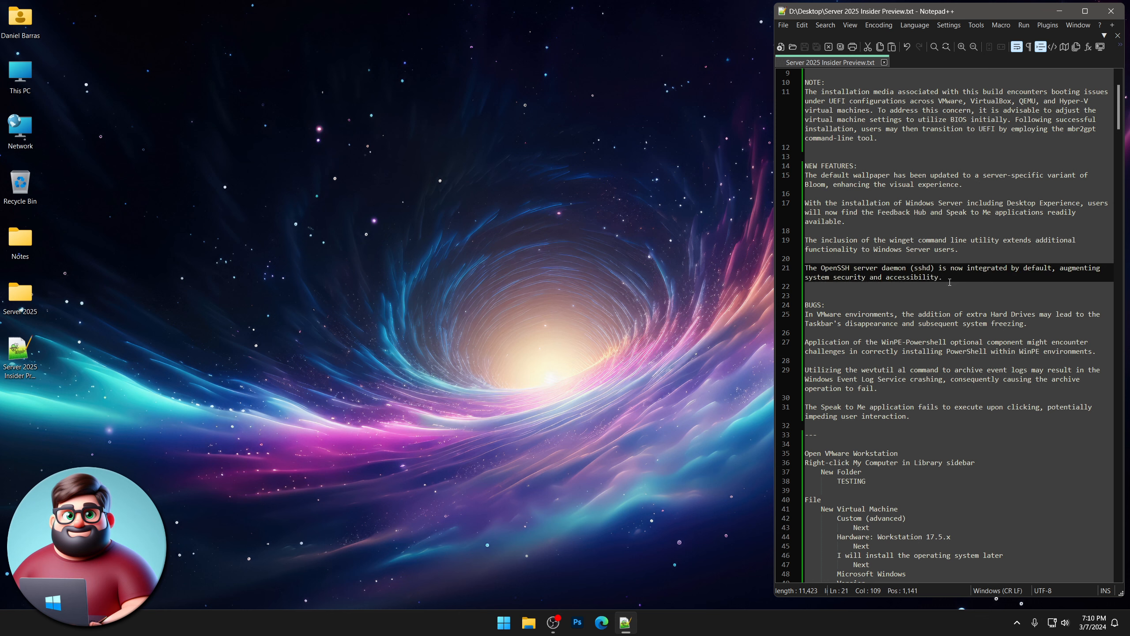
{"action": "left_click_drag", "start_coordinate": [952, 278], "coordinate": [790, 269]}
{"action": "left_click", "coordinate": [959, 280]}
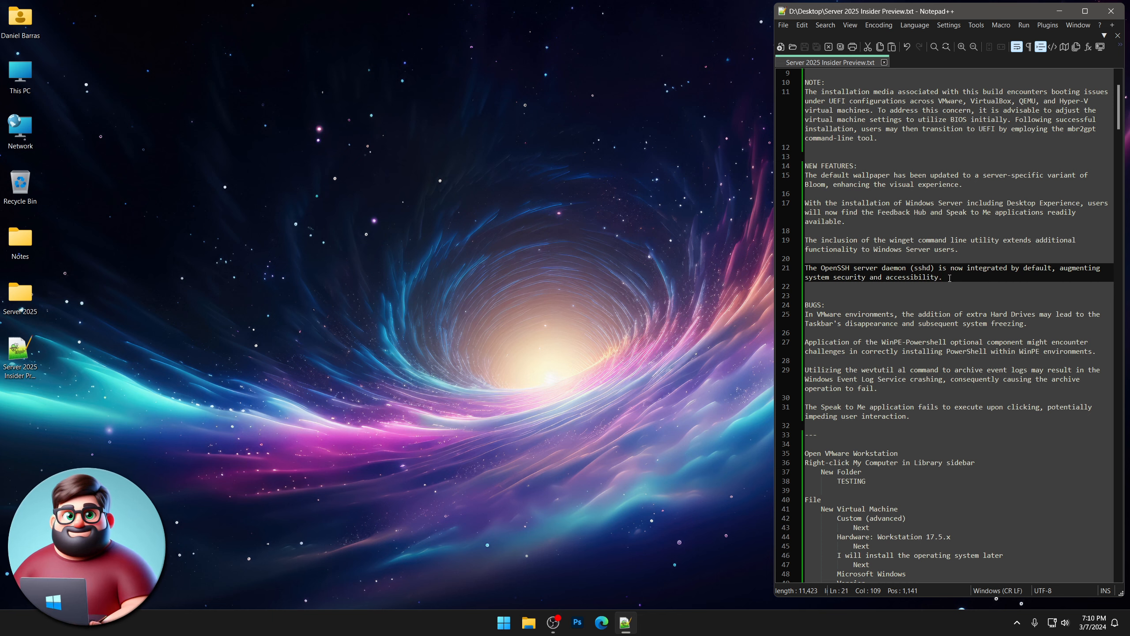
{"action": "left_click_drag", "start_coordinate": [949, 278], "coordinate": [783, 267]}
{"action": "left_click", "coordinate": [977, 285]}
{"action": "left_click_drag", "start_coordinate": [953, 278], "coordinate": [798, 272]}
{"action": "scroll", "coordinate": [930, 299], "scroll_direction": "down", "scroll_amount": 4}
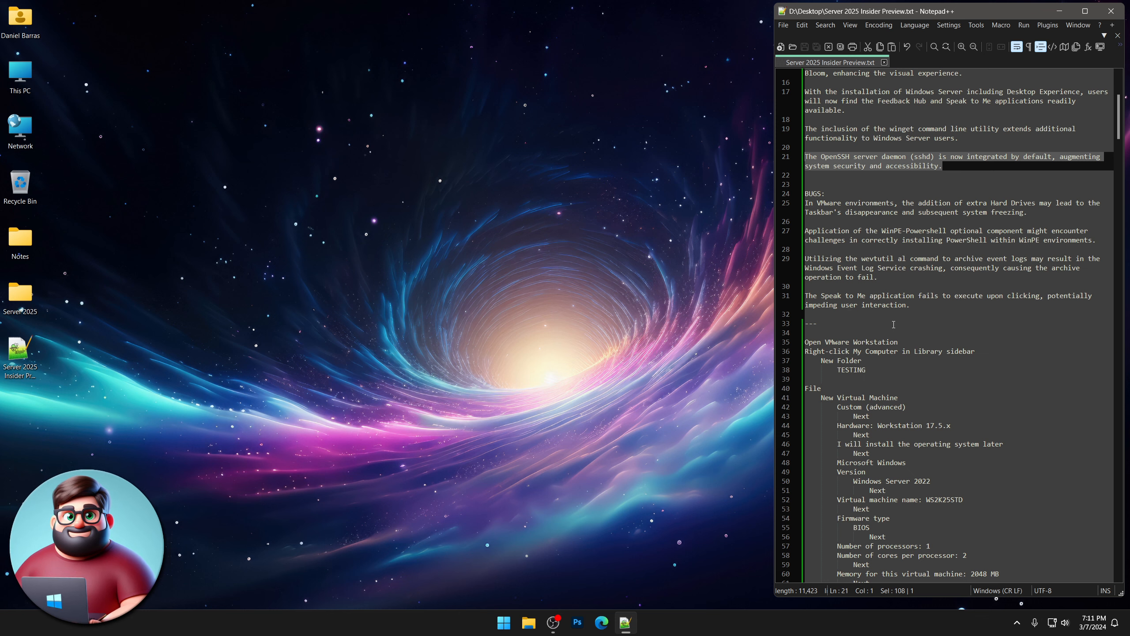
{"action": "triple_click", "coordinate": [877, 276]}
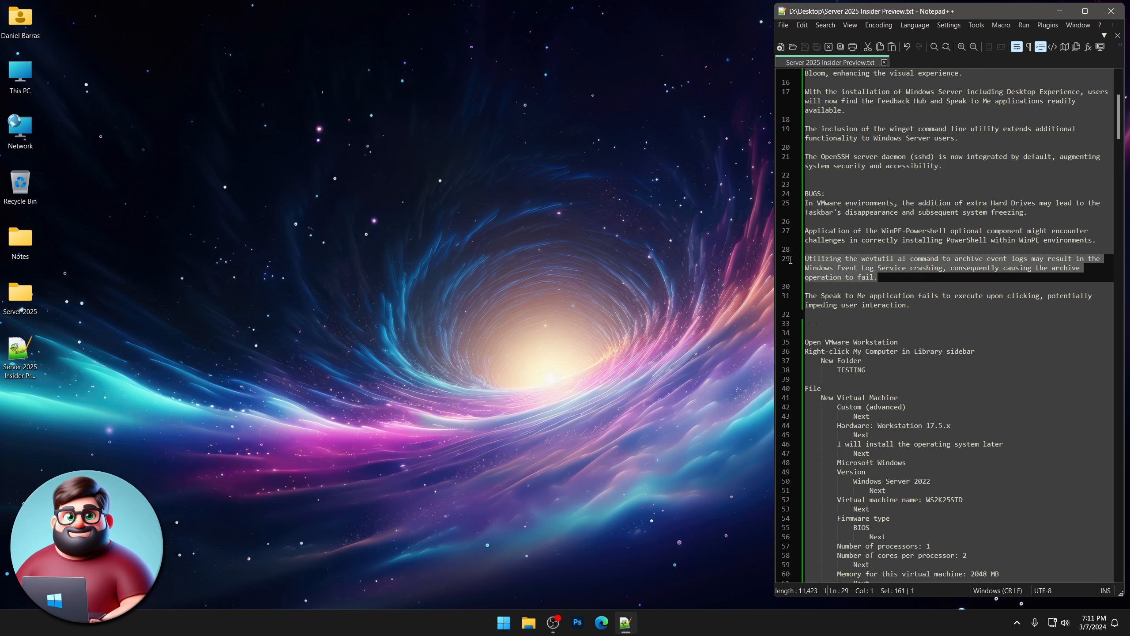
{"action": "left_click", "coordinate": [878, 277]}
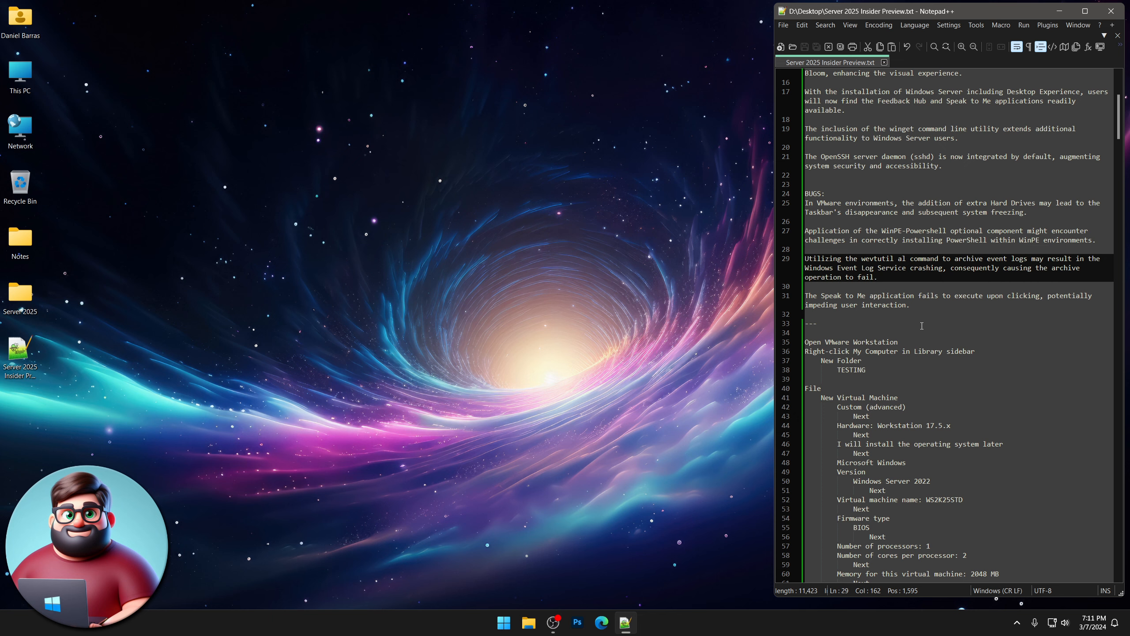
{"action": "scroll", "coordinate": [922, 326], "scroll_direction": "down", "scroll_amount": 7}
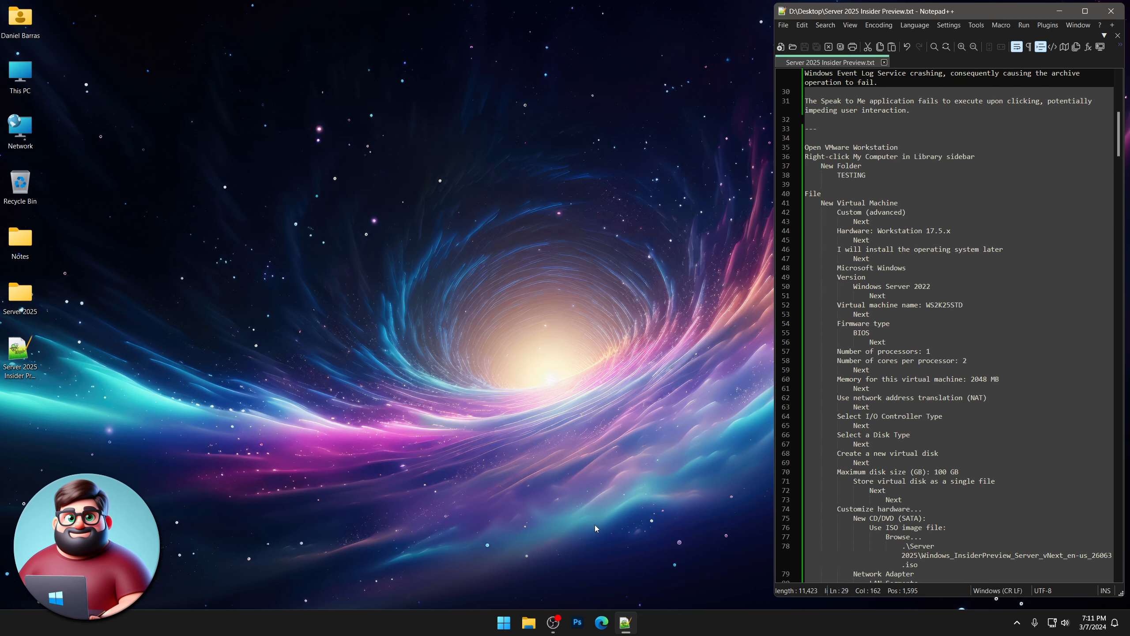
Launch VMware Workstation Pro and collapse the LAB folder in the library.
{"action": "left_click", "coordinate": [503, 622]}
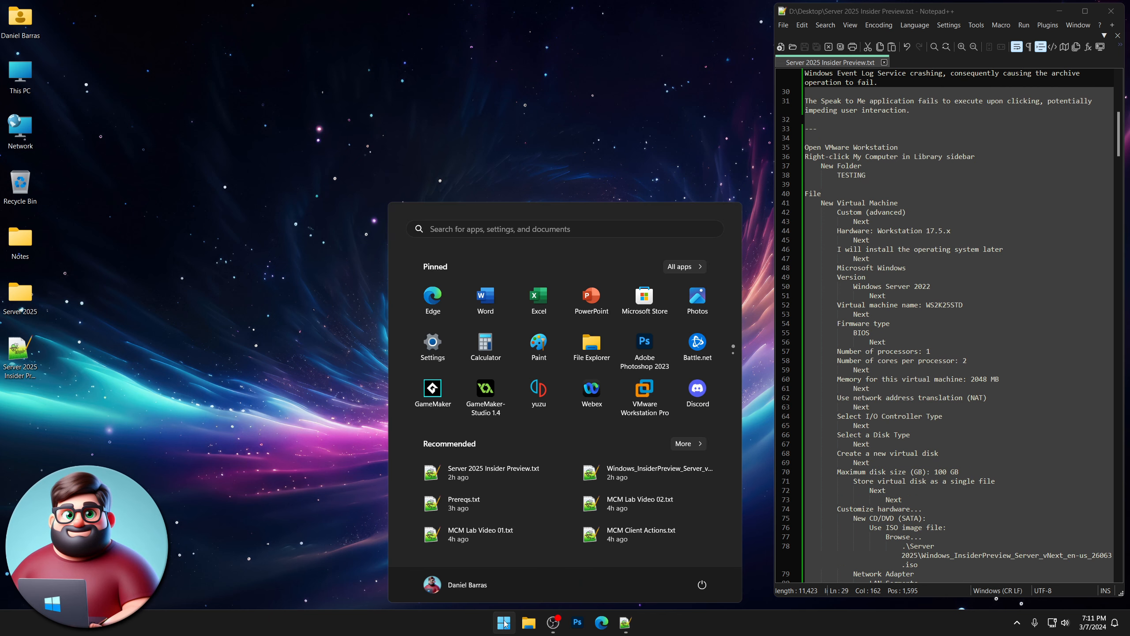
{"action": "left_click", "coordinate": [645, 389]}
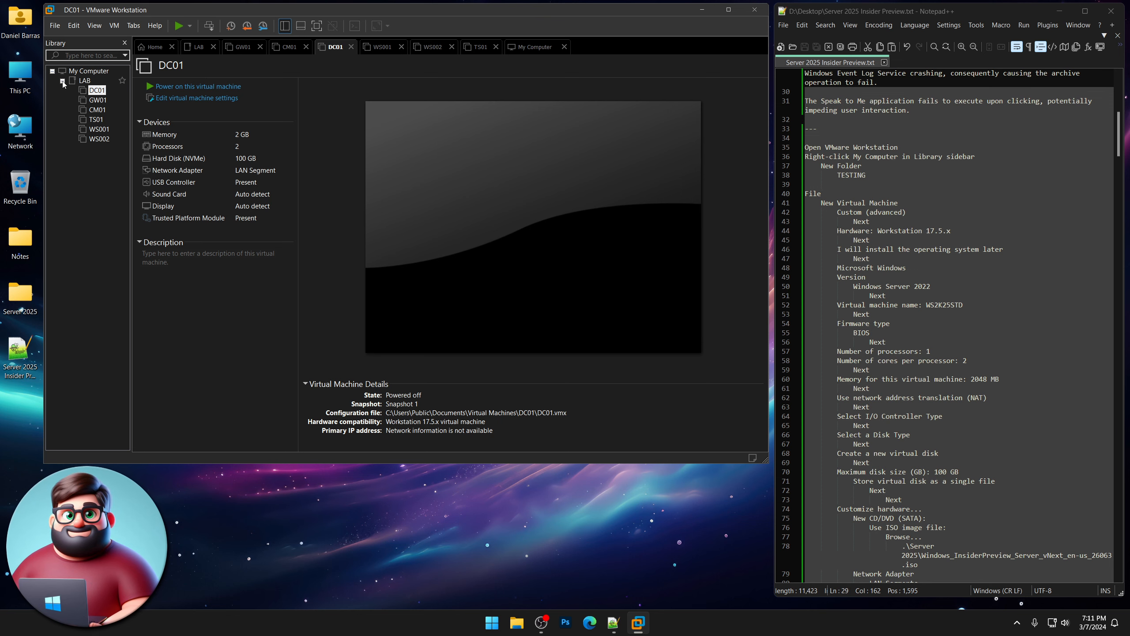
{"action": "left_click", "coordinate": [63, 81]}
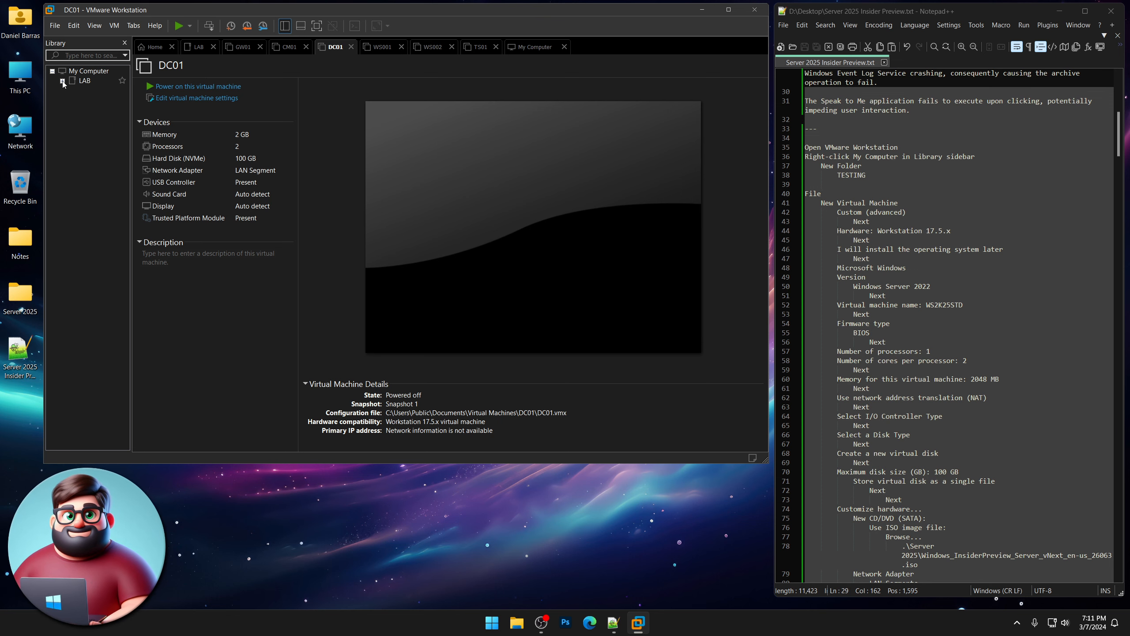
Create a new library folder named TESTING under My Computer.
{"action": "right_click", "coordinate": [87, 134]}
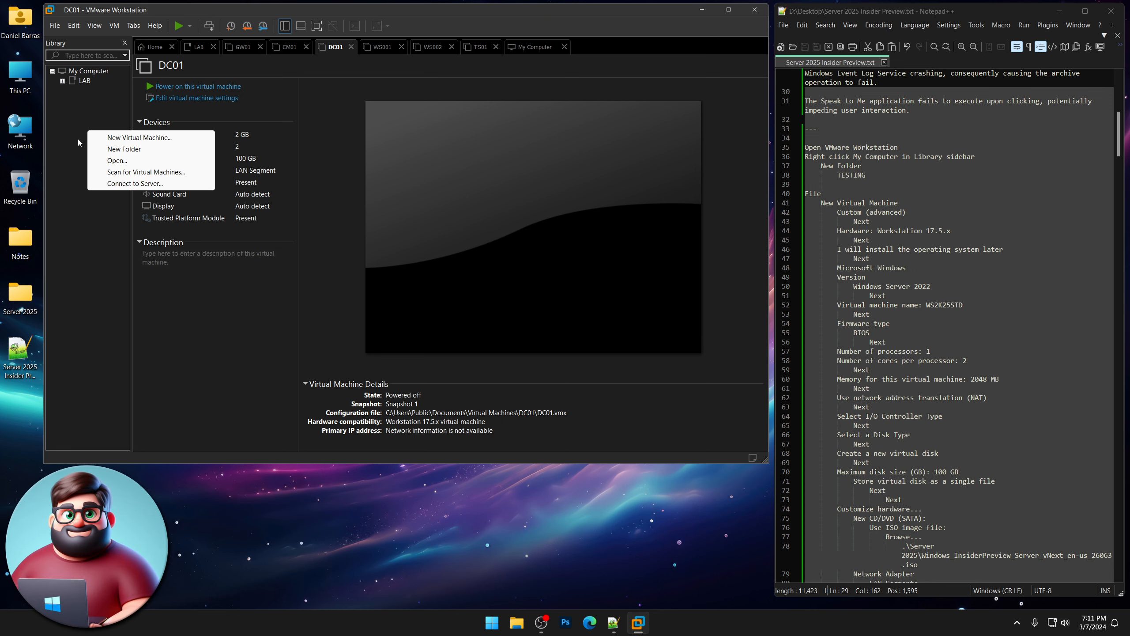
{"action": "left_click", "coordinate": [117, 149]}
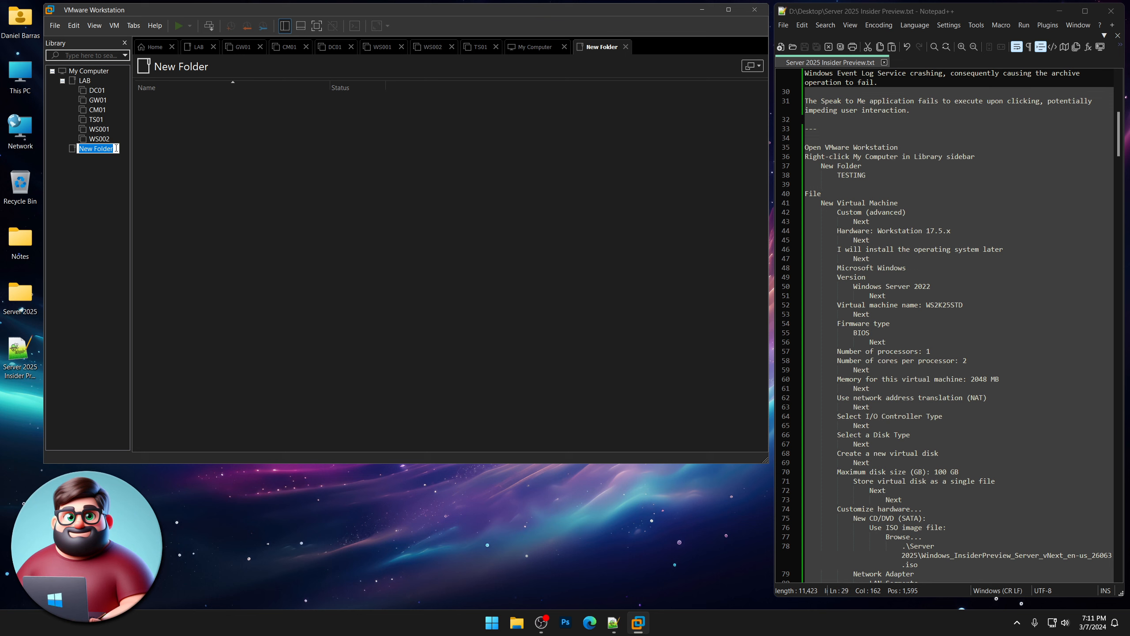
{"action": "type", "text": "TESTING"}
{"action": "key", "text": "Return"}
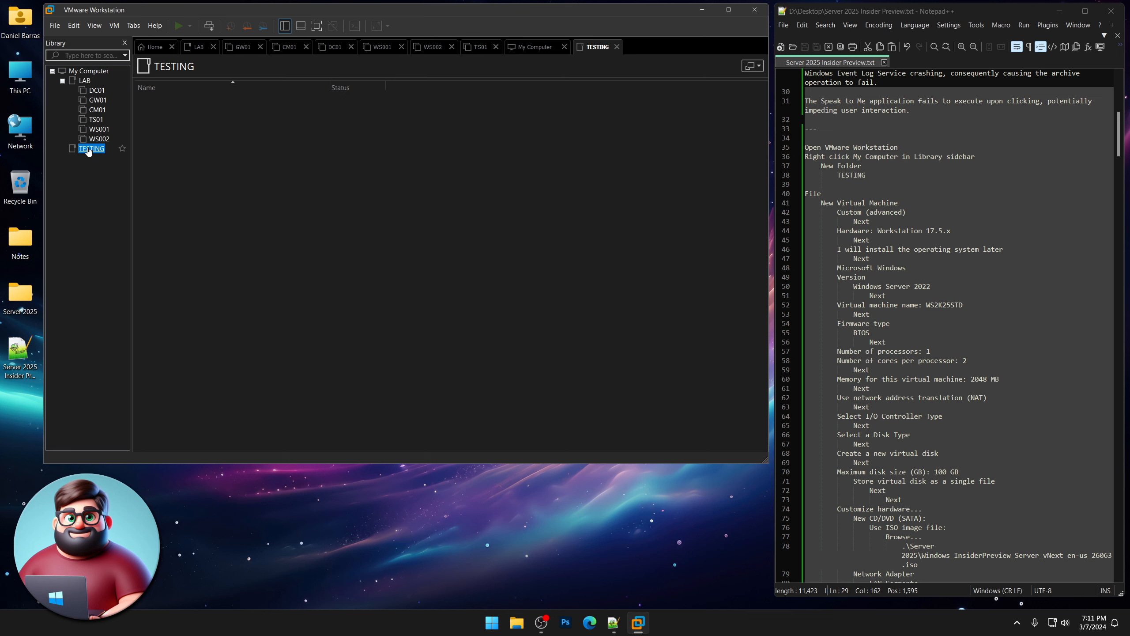
{"action": "mouse_move", "coordinate": [92, 149]}
{"action": "left_mouse_down"}
{"action": "mouse_move", "coordinate": [64, 71]}
{"action": "mouse_move", "coordinate": [94, 153]}
{"action": "left_mouse_up"}
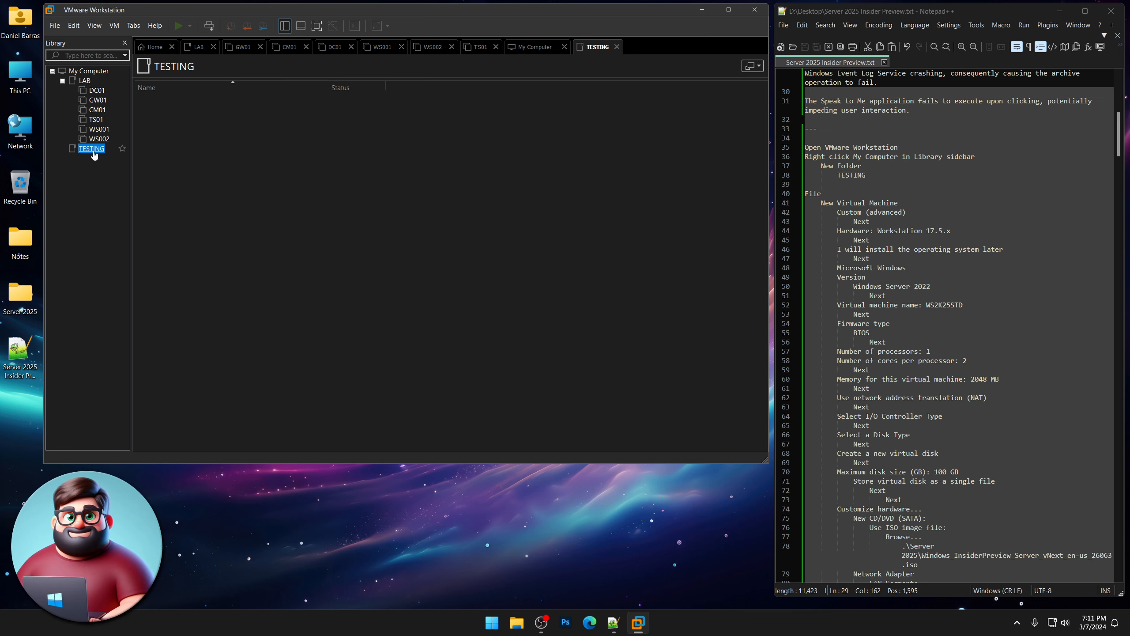
Start a custom new VM with default compatibility, OS installed later, and Windows Server 2022 guest.
{"action": "right_click", "coordinate": [99, 196]}
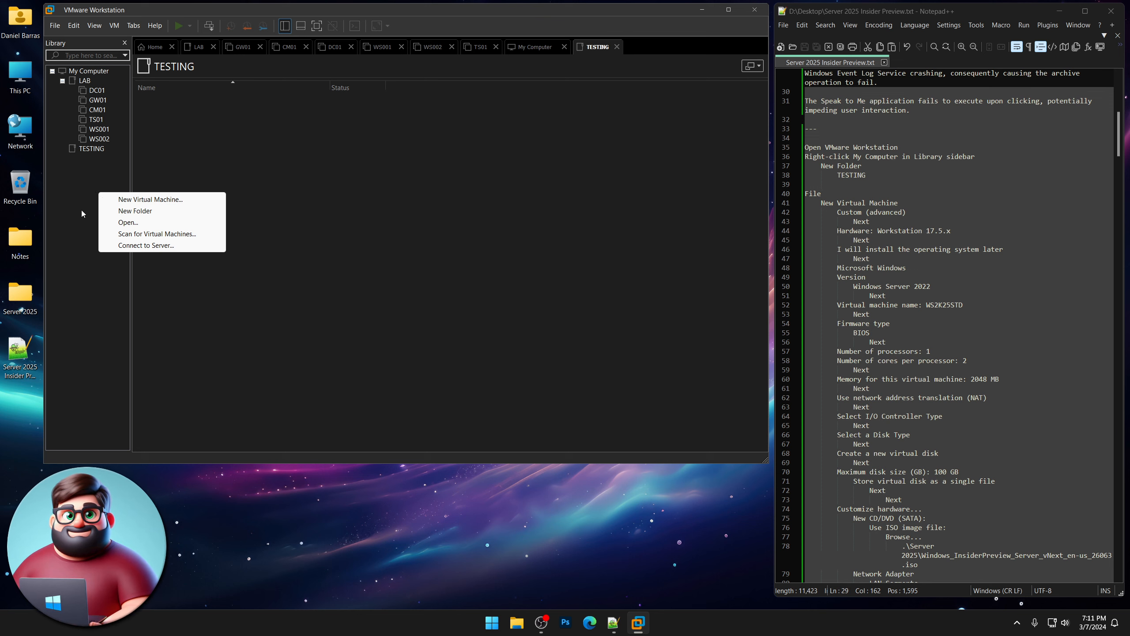
{"action": "left_click", "coordinate": [147, 203]}
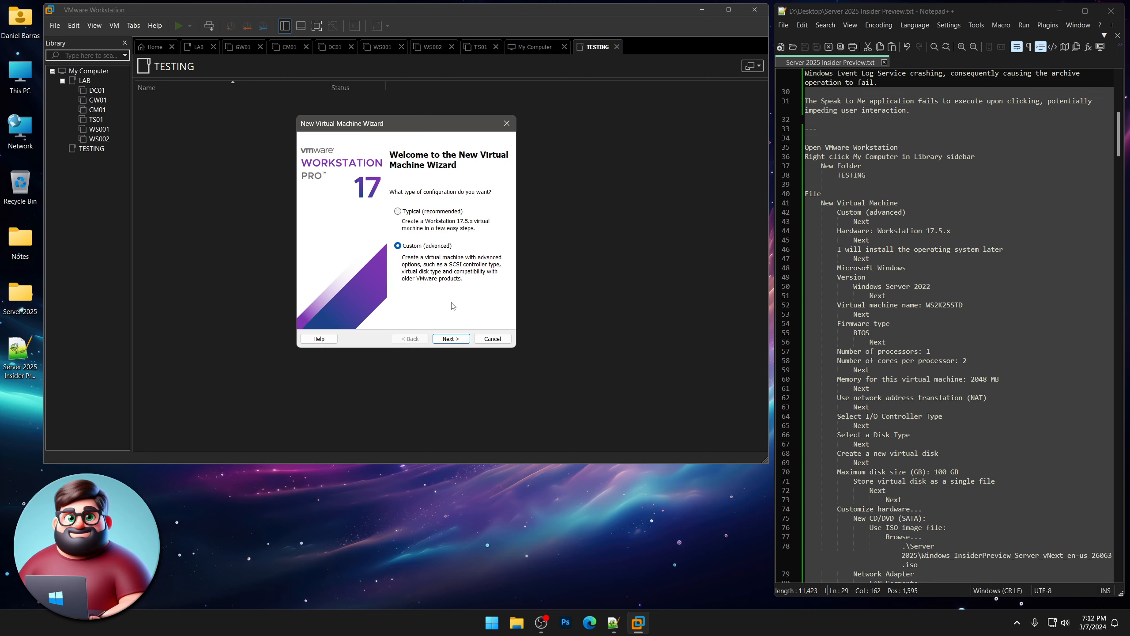
{"action": "left_click", "coordinate": [456, 339]}
{"action": "left_click", "coordinate": [457, 340]}
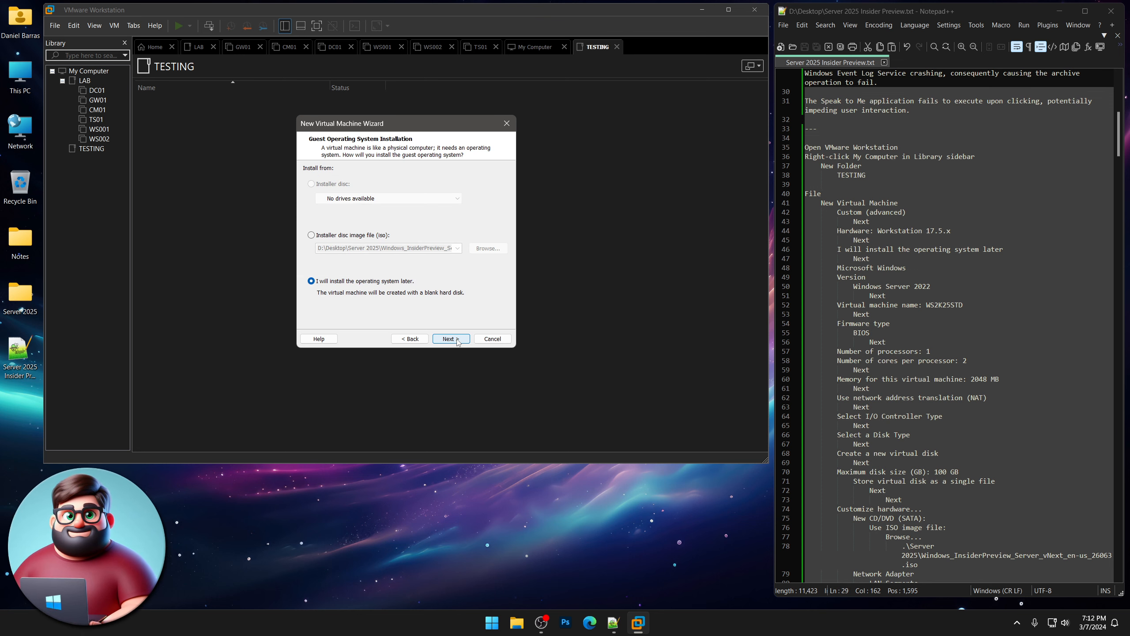
{"action": "left_click", "coordinate": [450, 339]}
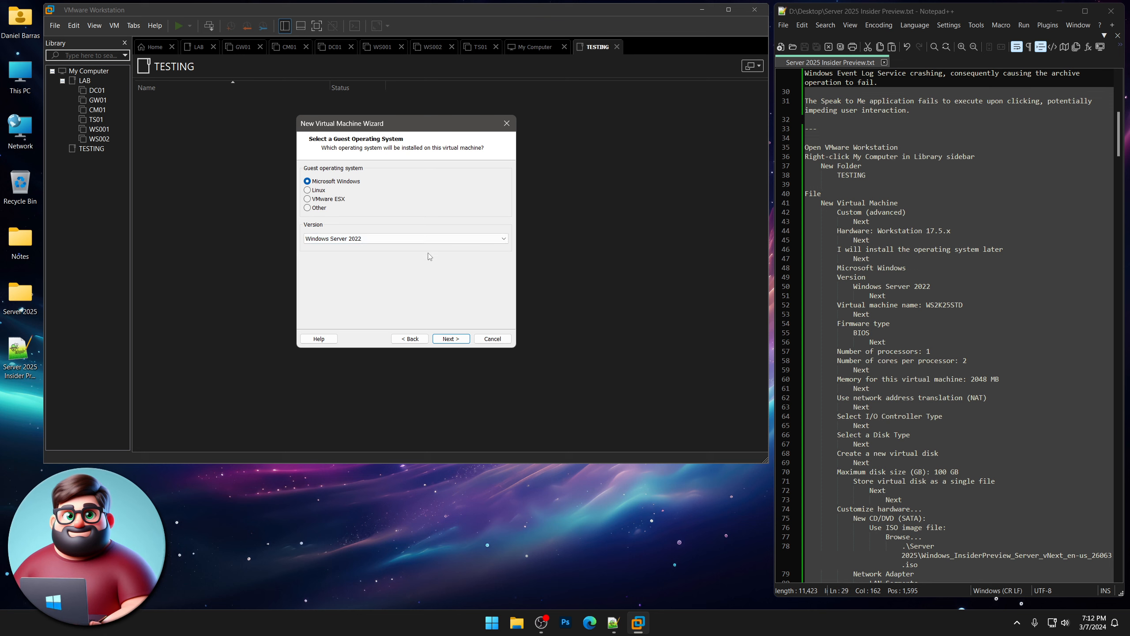
{"action": "left_click", "coordinate": [451, 339]}
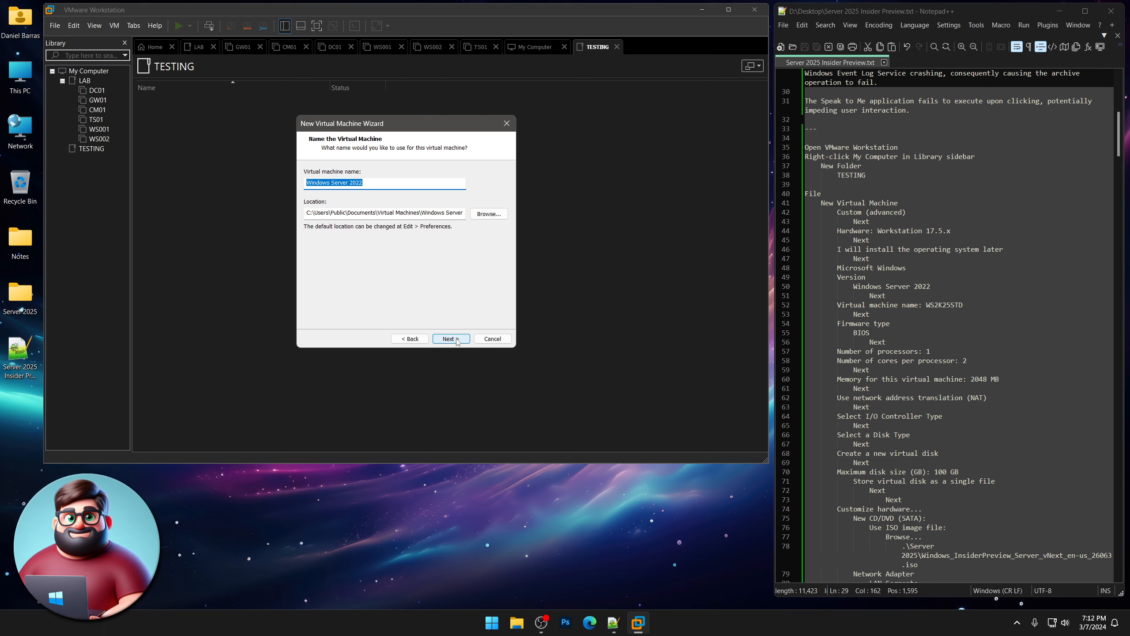
Name the virtual machine WS2K25STD.
{"action": "type", "text": "W"}
{"action": "key", "text": "BackSpace"}
{"action": "type", "text": "WS"}
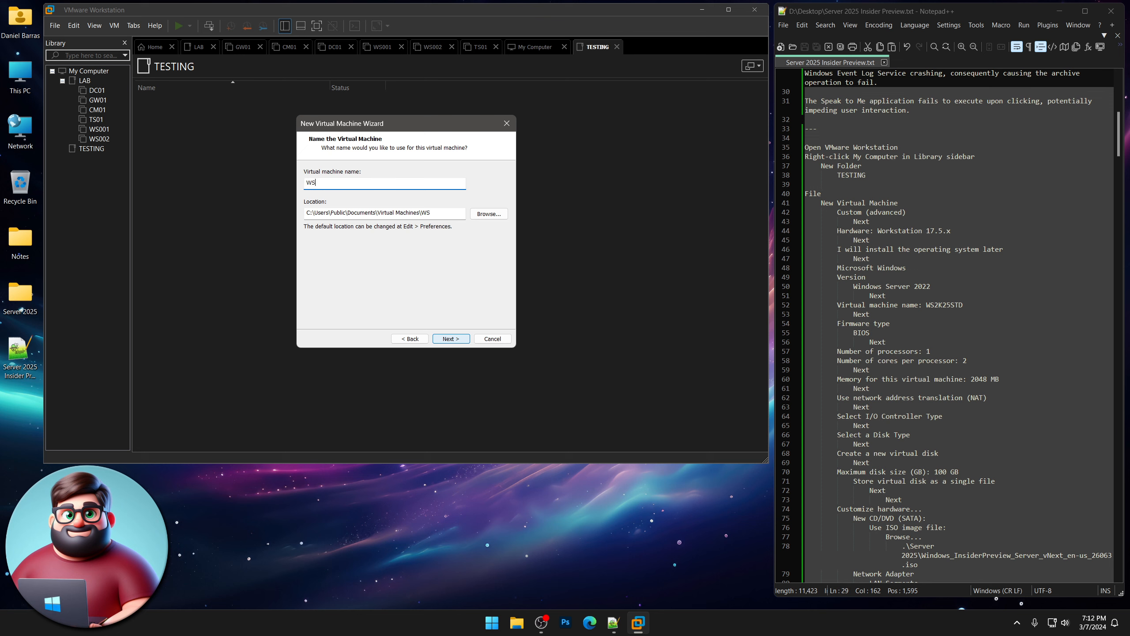
{"action": "type", "text": "2K25STD"}
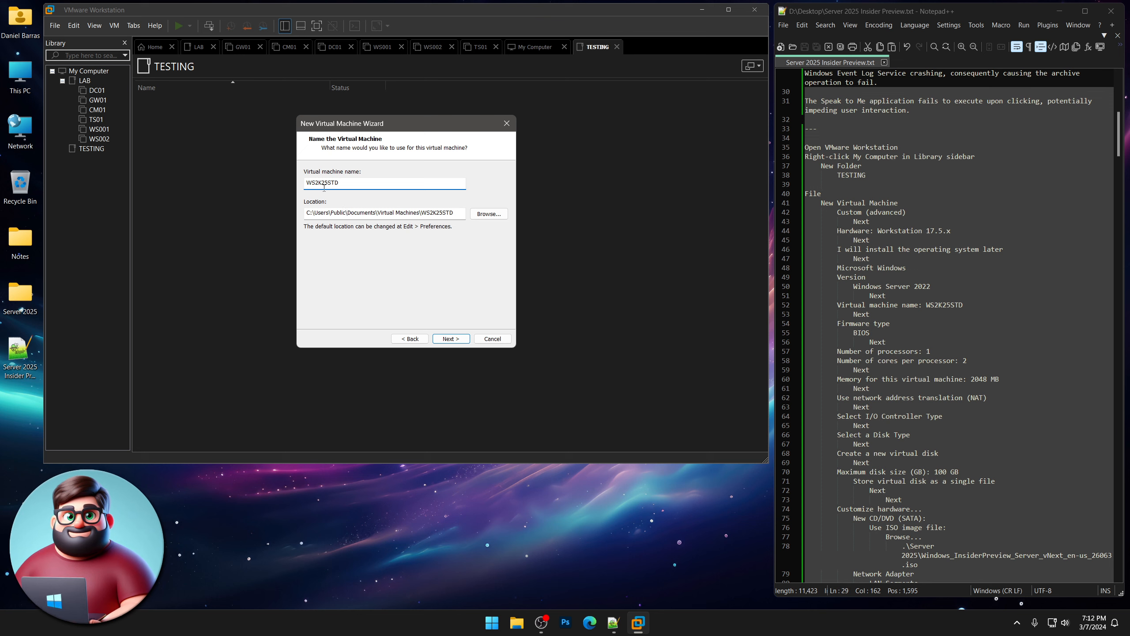
{"action": "left_click", "coordinate": [450, 339]}
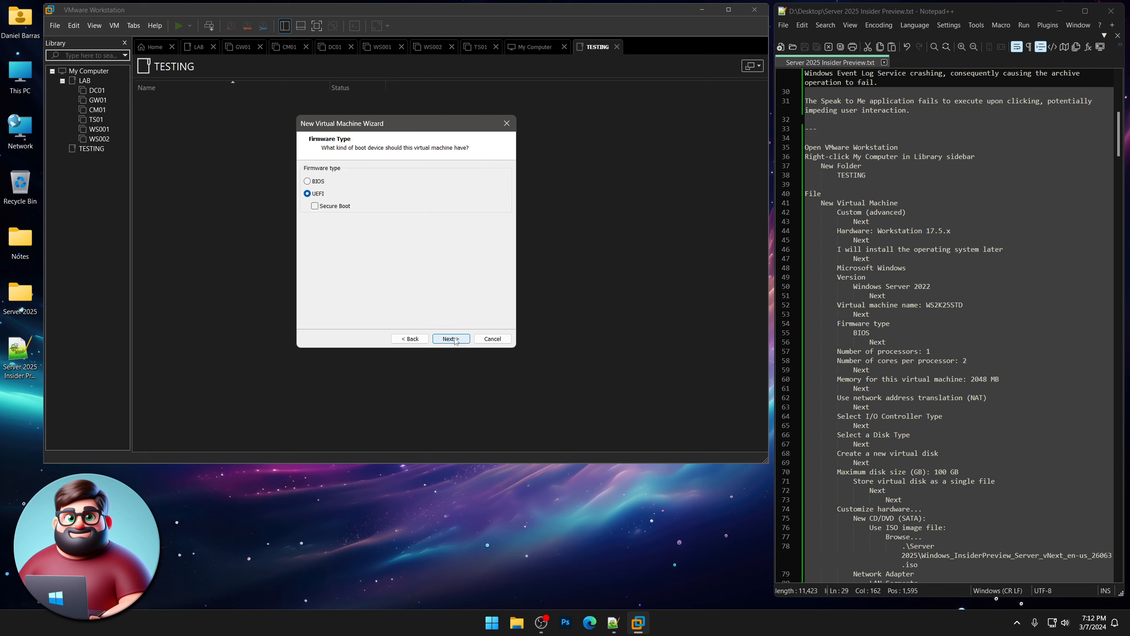
Set BIOS firmware with 1 processor and 2 cores per processor.
{"action": "left_click", "coordinate": [308, 181]}
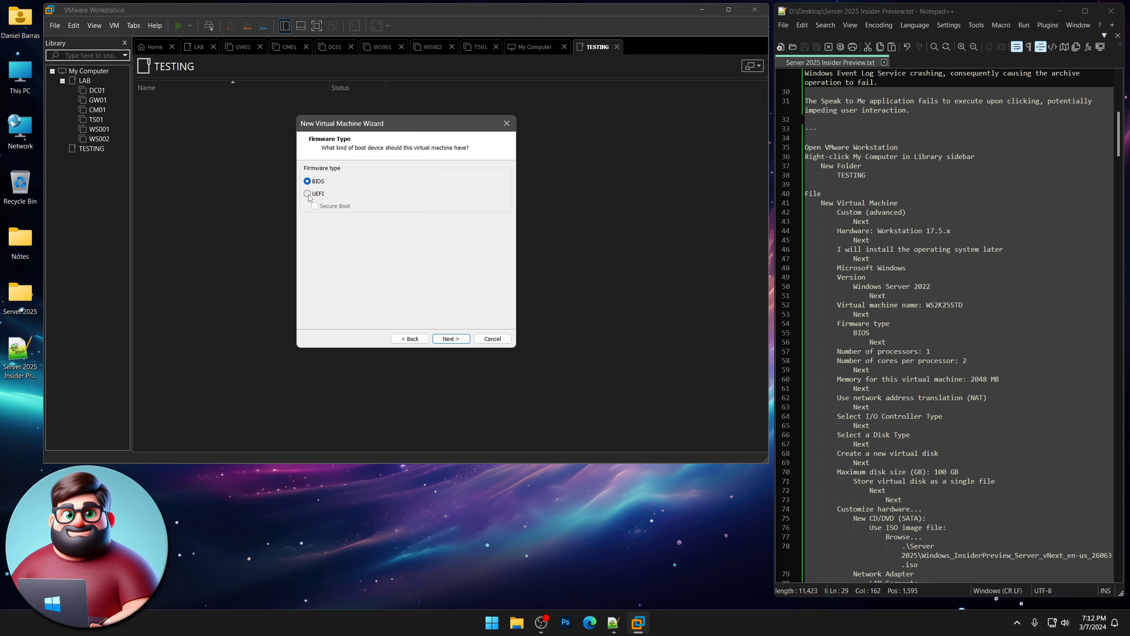
{"action": "left_click", "coordinate": [455, 340]}
{"action": "left_click", "coordinate": [451, 178]}
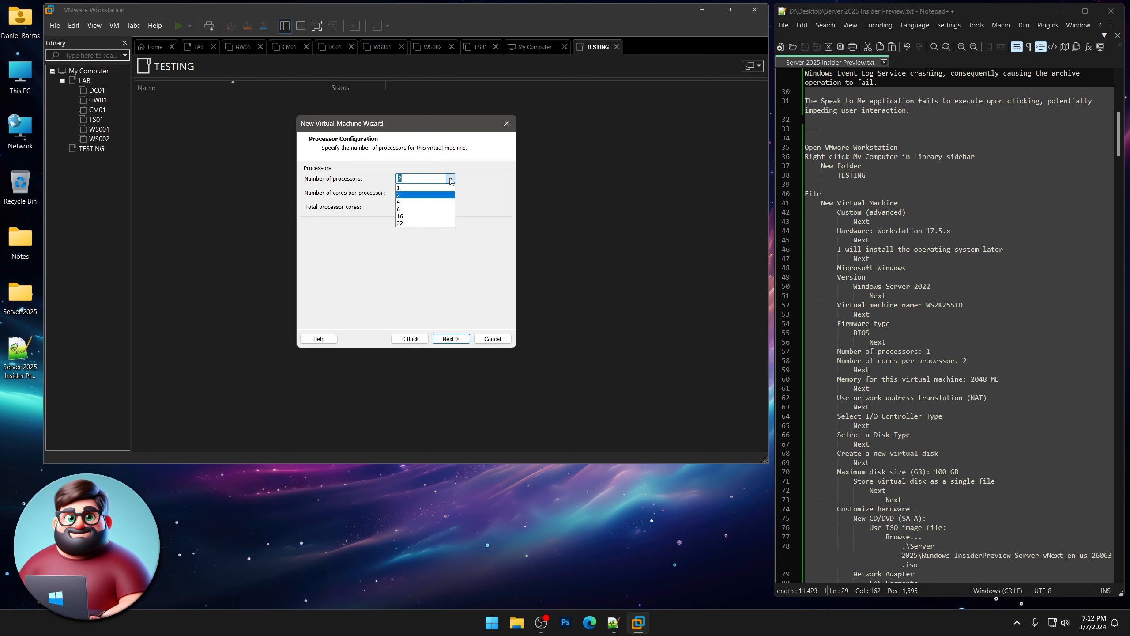
{"action": "left_click", "coordinate": [449, 188]}
{"action": "left_click", "coordinate": [450, 192]}
{"action": "left_click", "coordinate": [448, 213]}
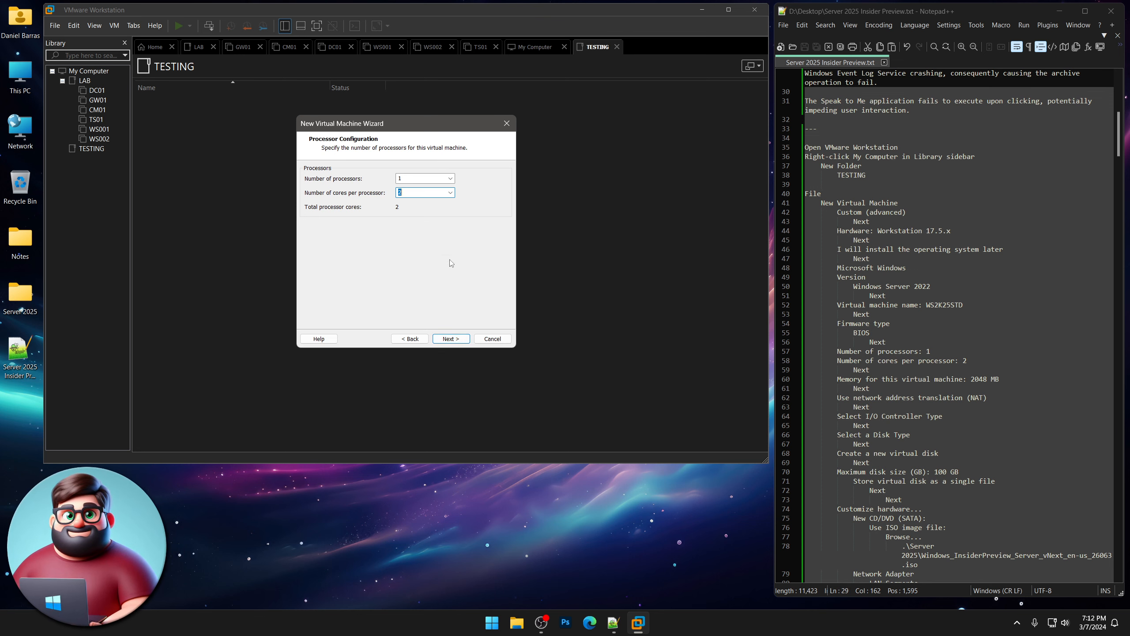
Keep 2048 MB memory and NAT, and create a new 100 GB single-file virtual disk.
{"action": "left_click", "coordinate": [452, 339]}
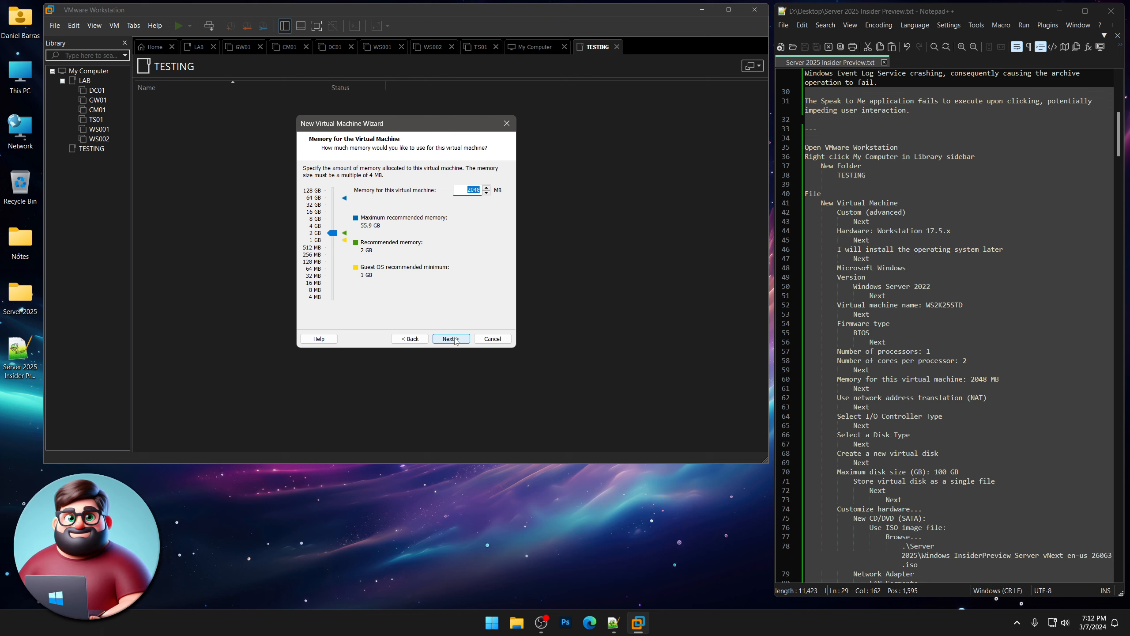
{"action": "left_click", "coordinate": [452, 339]}
{"action": "left_click", "coordinate": [452, 339]}
{"action": "left_click", "coordinate": [451, 339]}
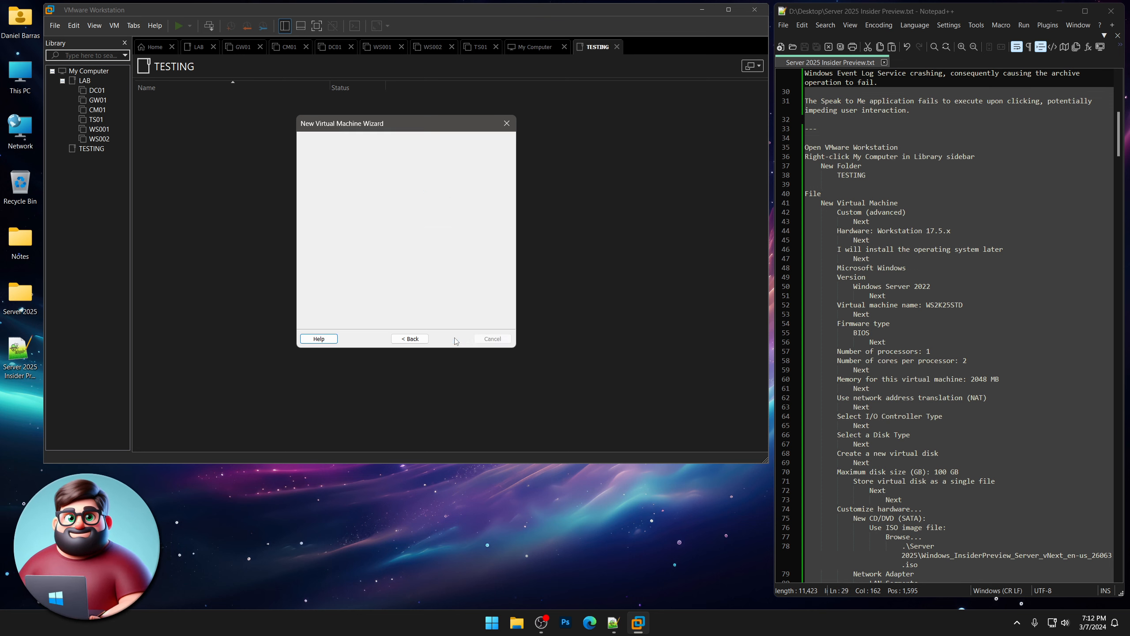
{"action": "left_click", "coordinate": [452, 339]}
{"action": "left_click", "coordinate": [454, 339]}
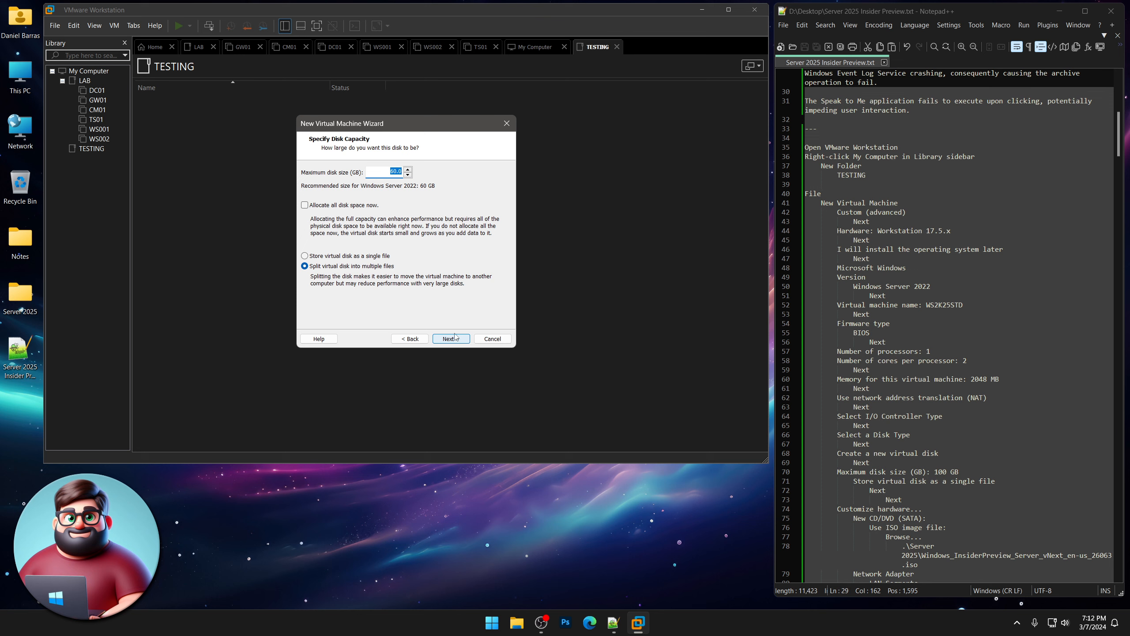
{"action": "type", "text": "100"}
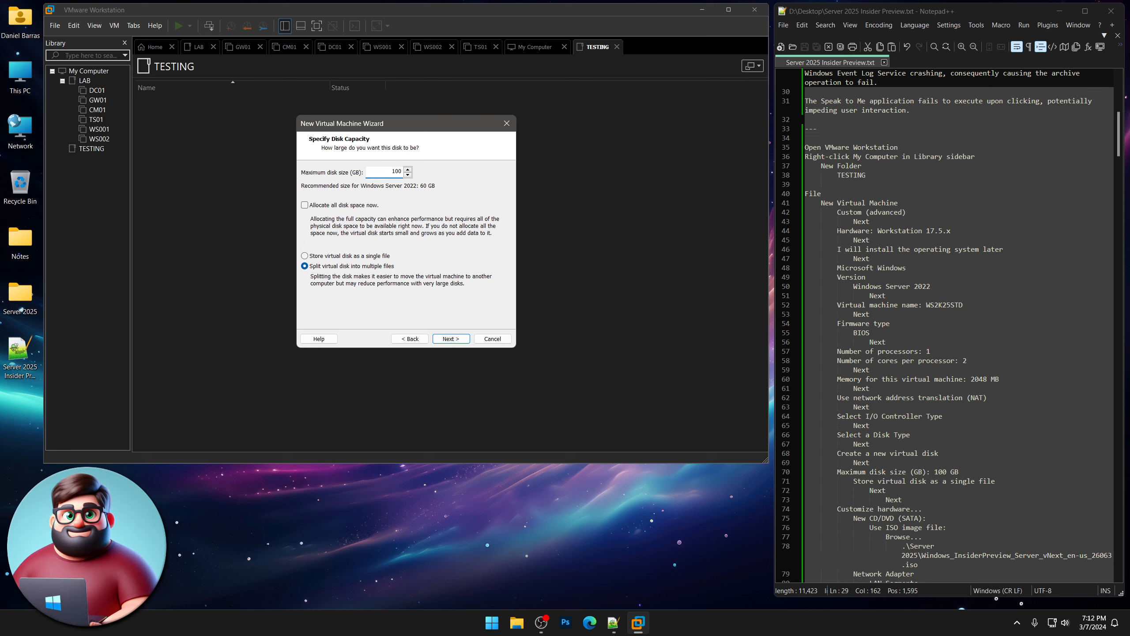
{"action": "left_click", "coordinate": [355, 257]}
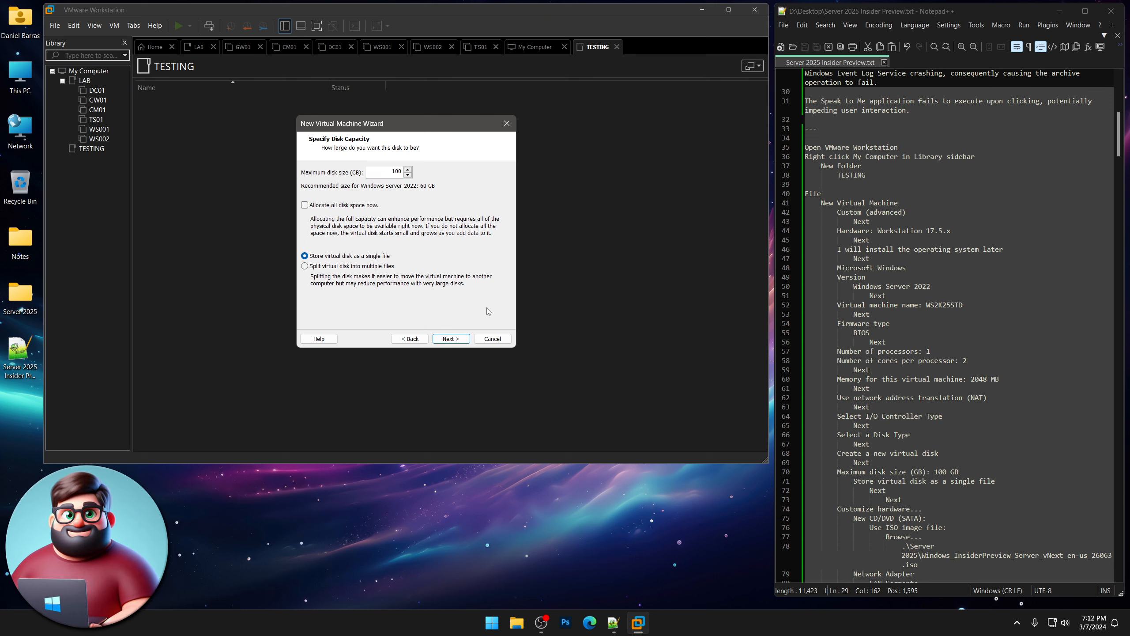
{"action": "left_click", "coordinate": [453, 339]}
{"action": "left_click", "coordinate": [451, 338]}
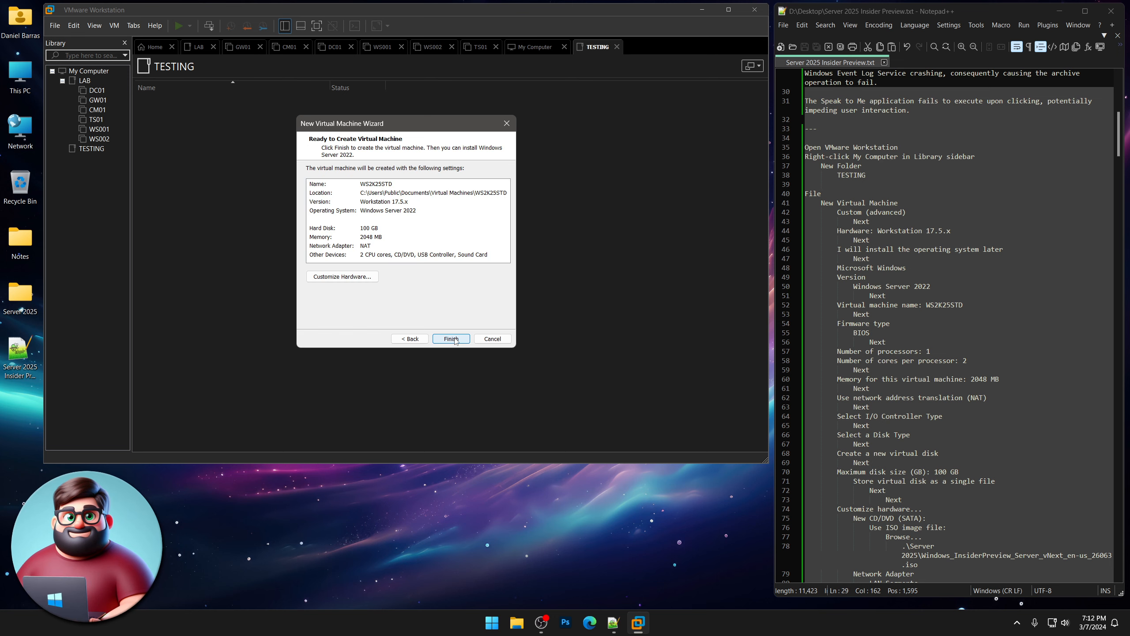
Point the CD/DVD drive at the Windows Server Insider Preview ISO image.
{"action": "left_click", "coordinate": [355, 276]}
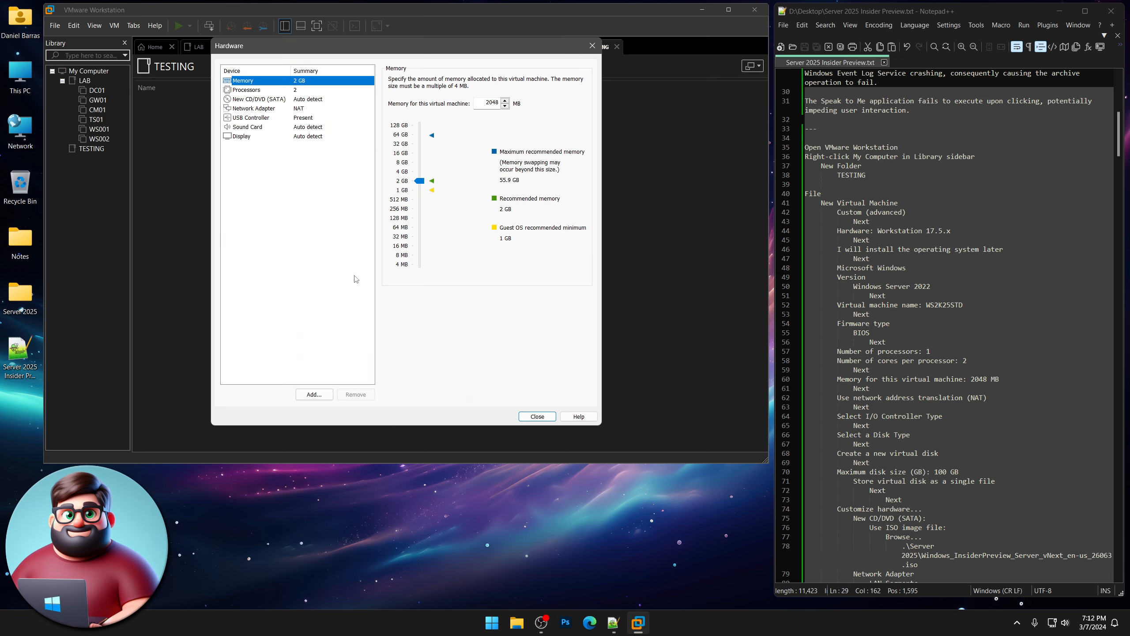
{"action": "left_click", "coordinate": [262, 100]}
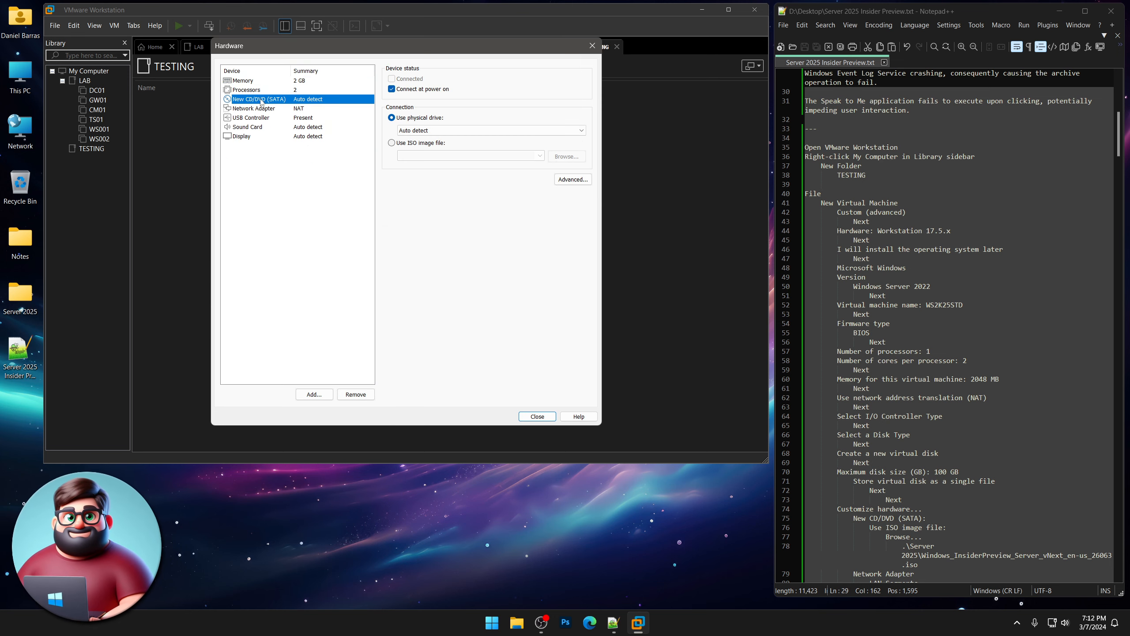
{"action": "left_click", "coordinate": [404, 144]}
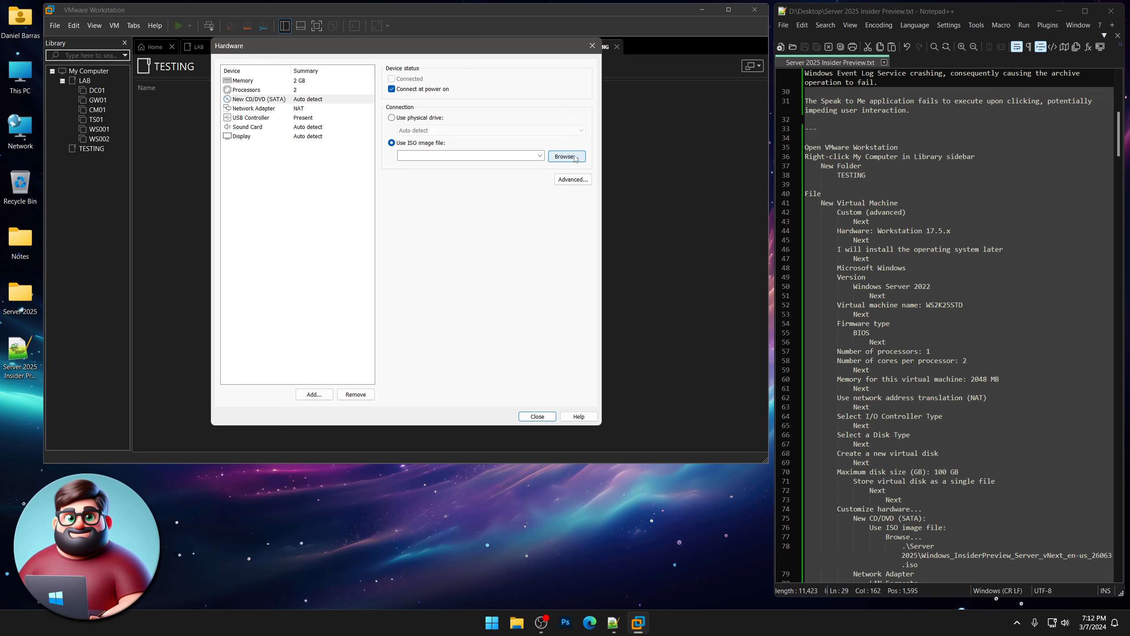
{"action": "left_click", "coordinate": [575, 159]}
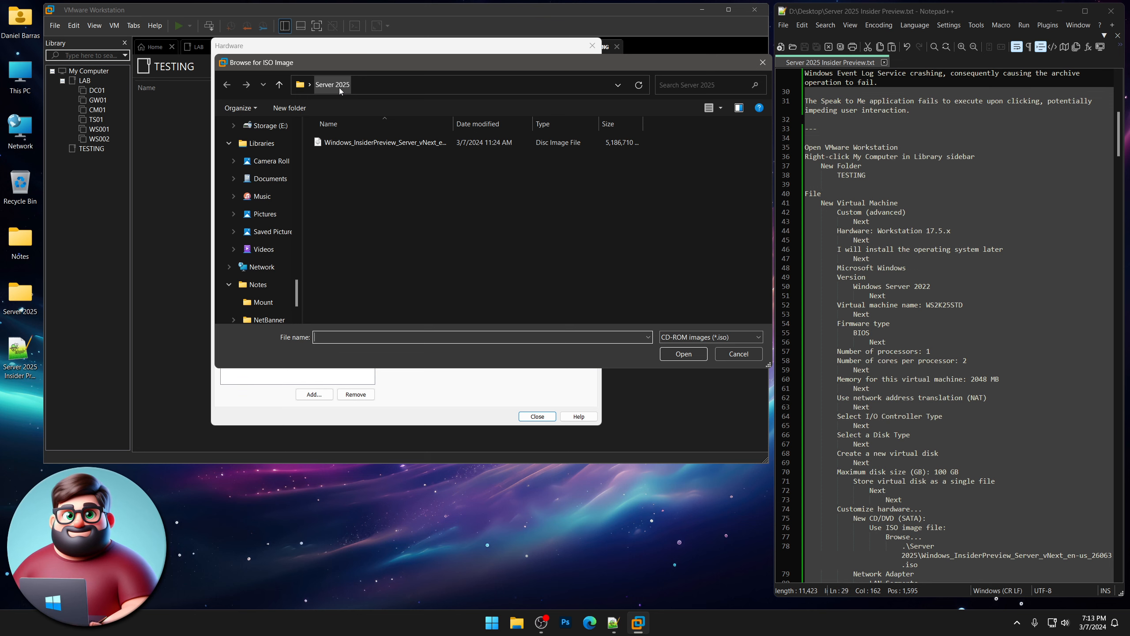
{"action": "double_click", "coordinate": [385, 144]}
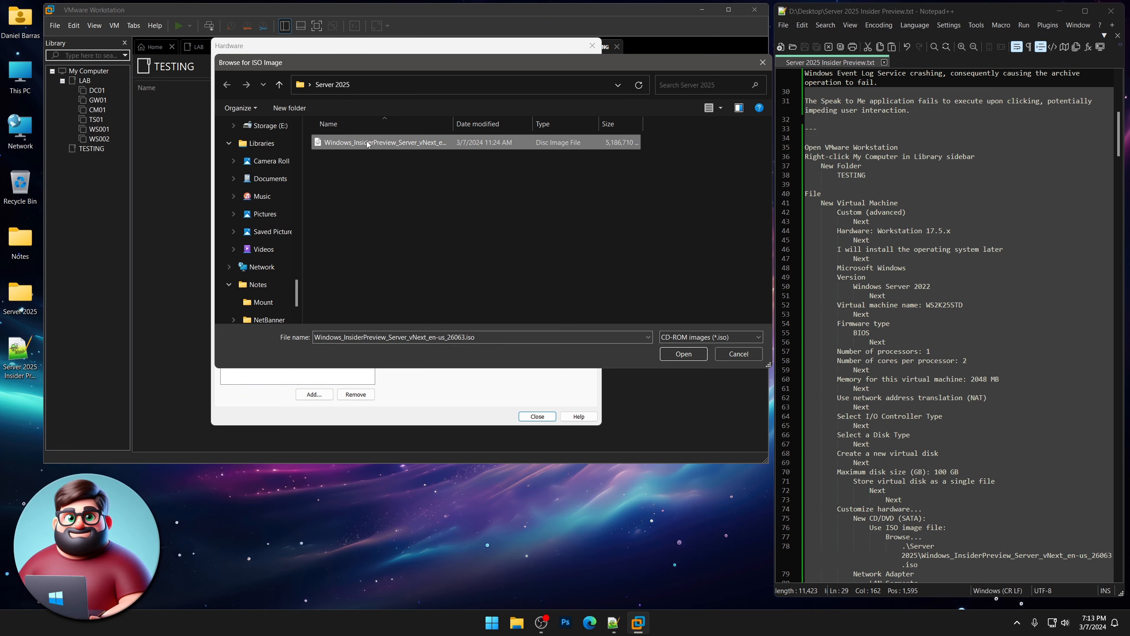
{"action": "scroll", "coordinate": [939, 277], "scroll_direction": "down", "scroll_amount": 12}
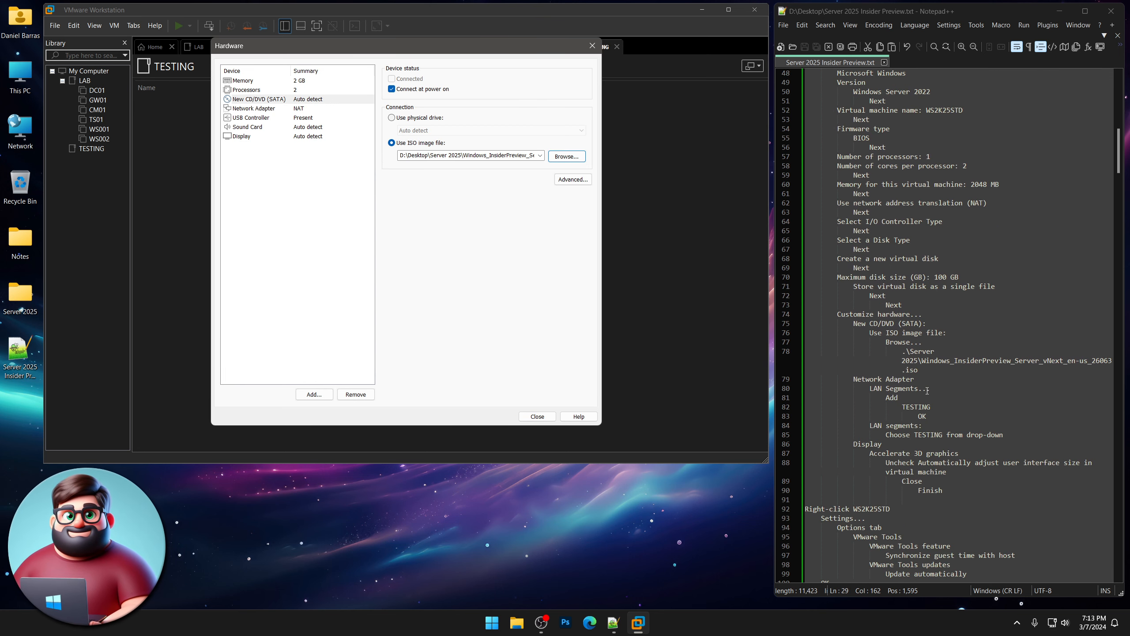
Connect the network adapter to a new LAN segment named TESTING.
{"action": "left_click", "coordinate": [302, 112]}
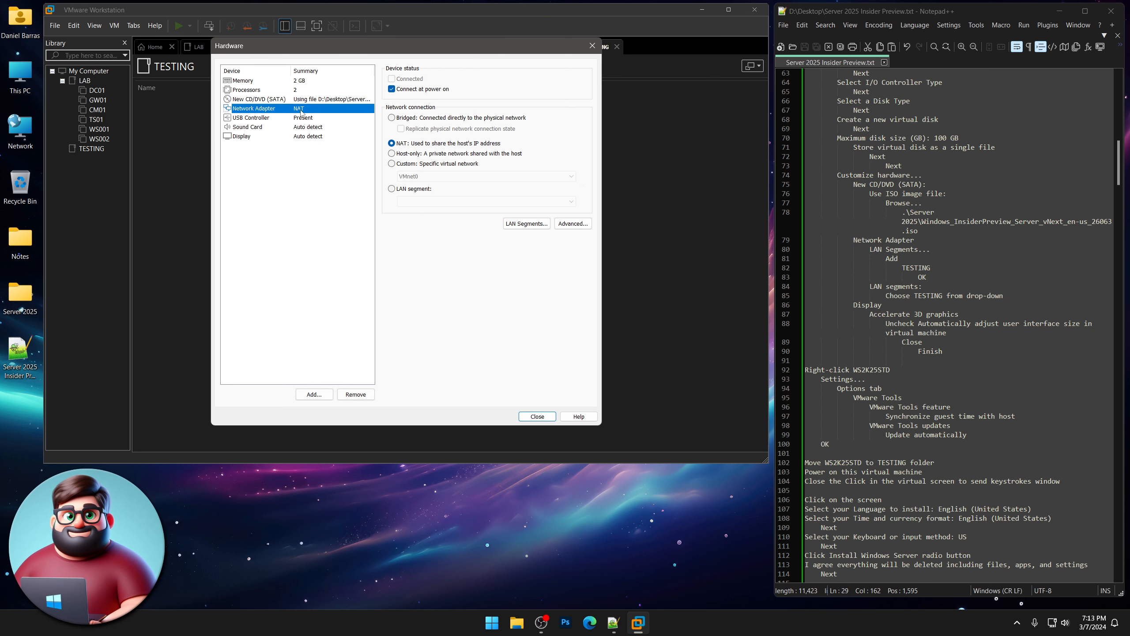
{"action": "left_click", "coordinate": [392, 189]}
{"action": "left_click", "coordinate": [527, 223]}
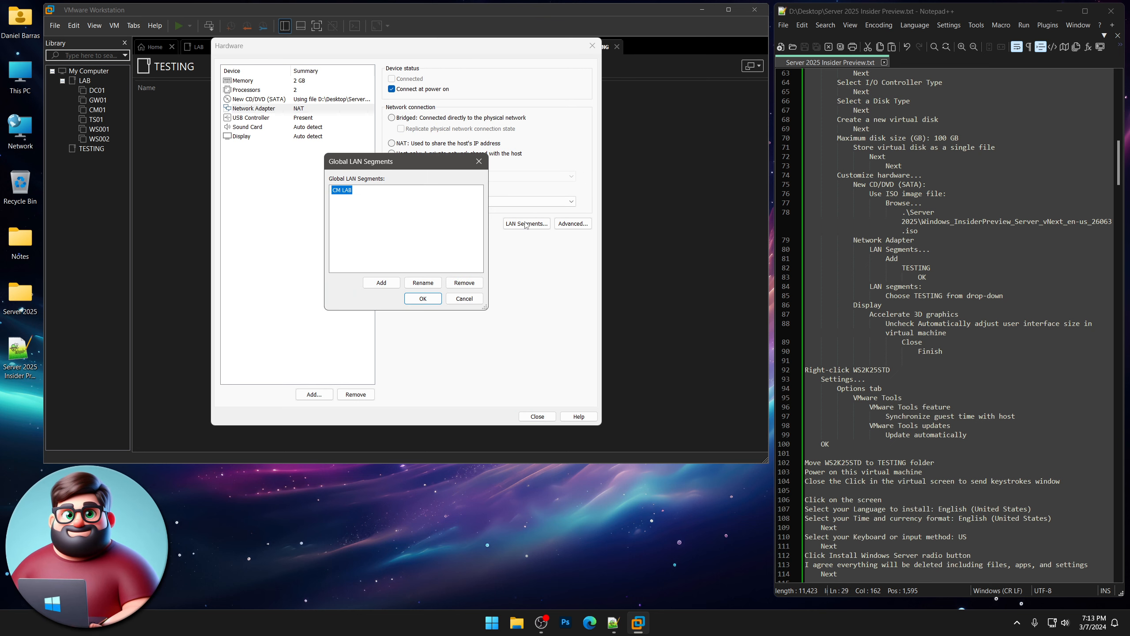
{"action": "left_click", "coordinate": [381, 282]}
{"action": "type", "text": "TESTING"}
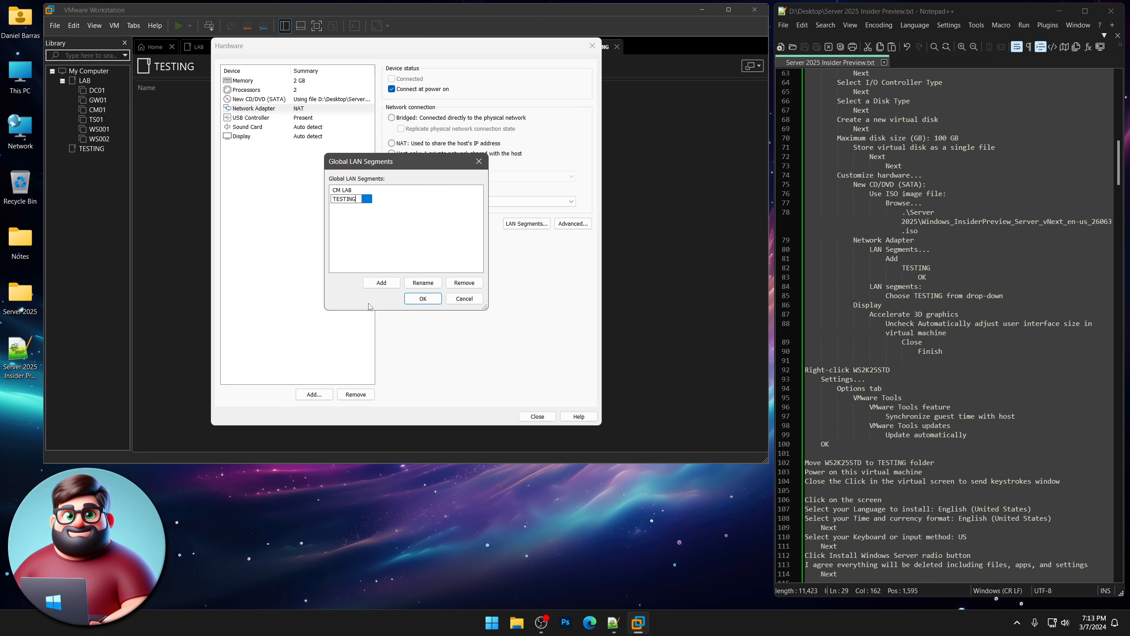
{"action": "left_click", "coordinate": [428, 300]}
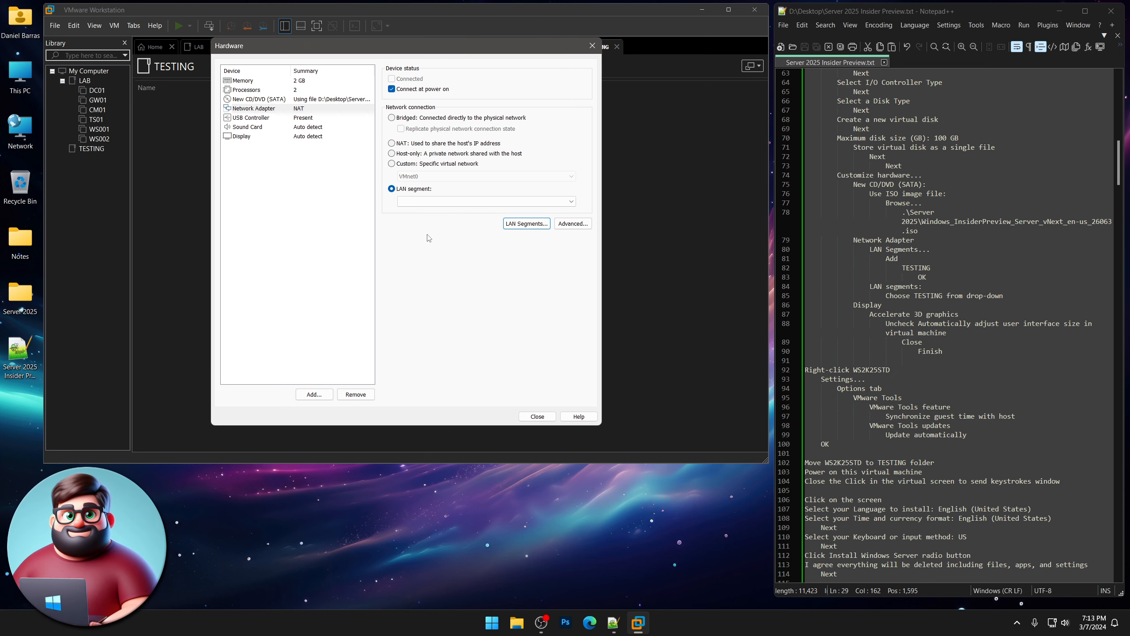
{"action": "left_click", "coordinate": [427, 202]}
{"action": "left_click", "coordinate": [422, 219]}
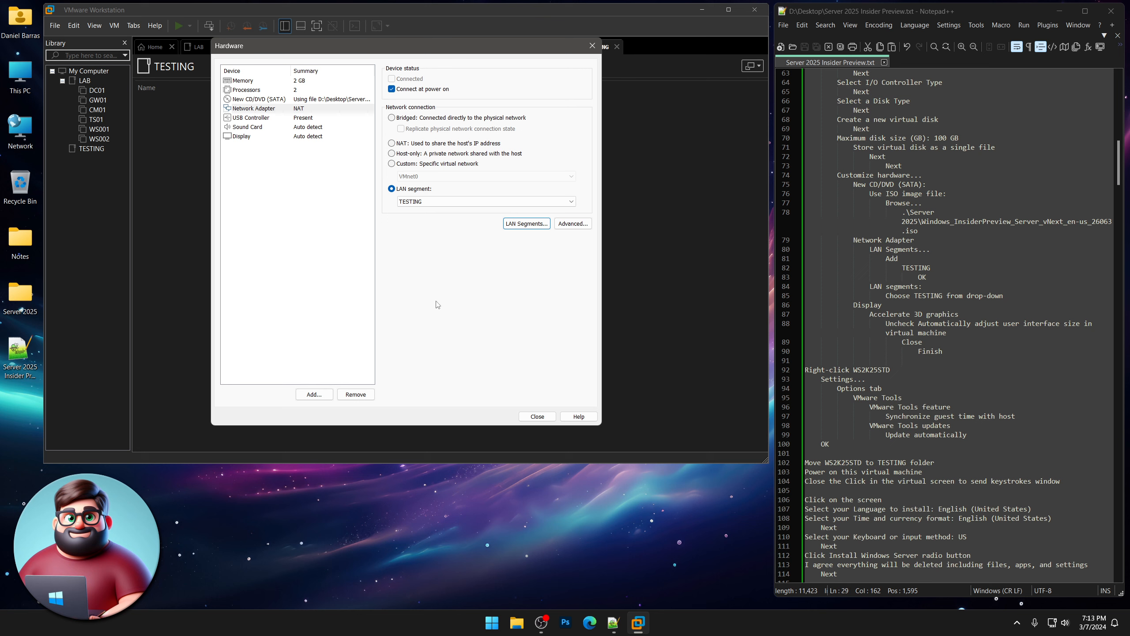
Enable 3D acceleration and turn off automatic guest display resizing.
{"action": "left_click", "coordinate": [311, 137]}
{"action": "left_click", "coordinate": [425, 80]}
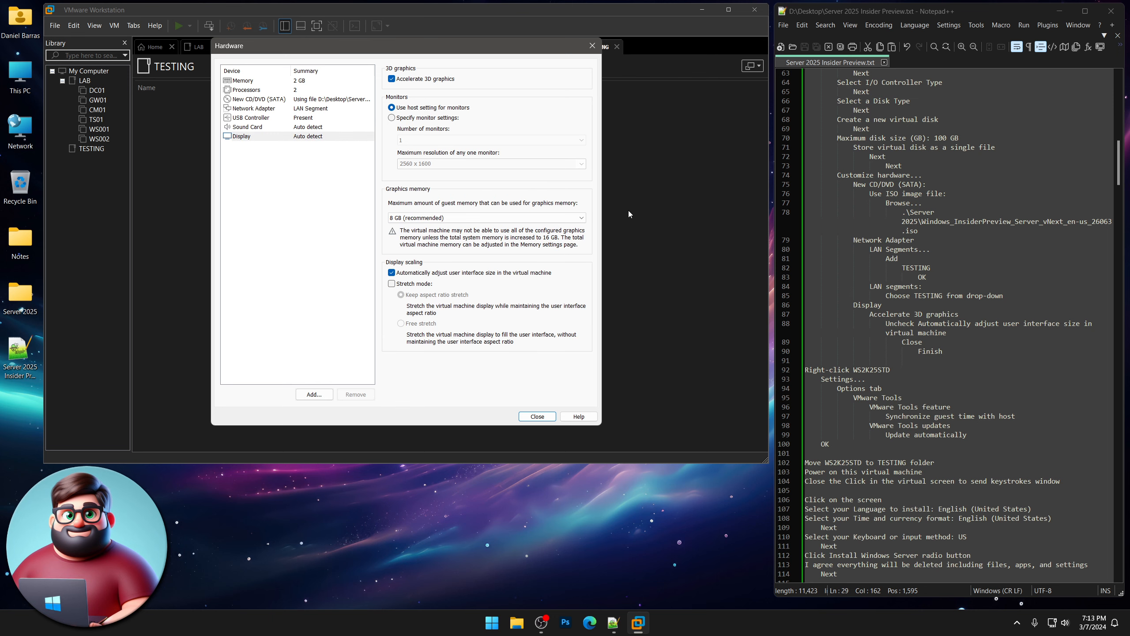
{"action": "left_click", "coordinate": [426, 274]}
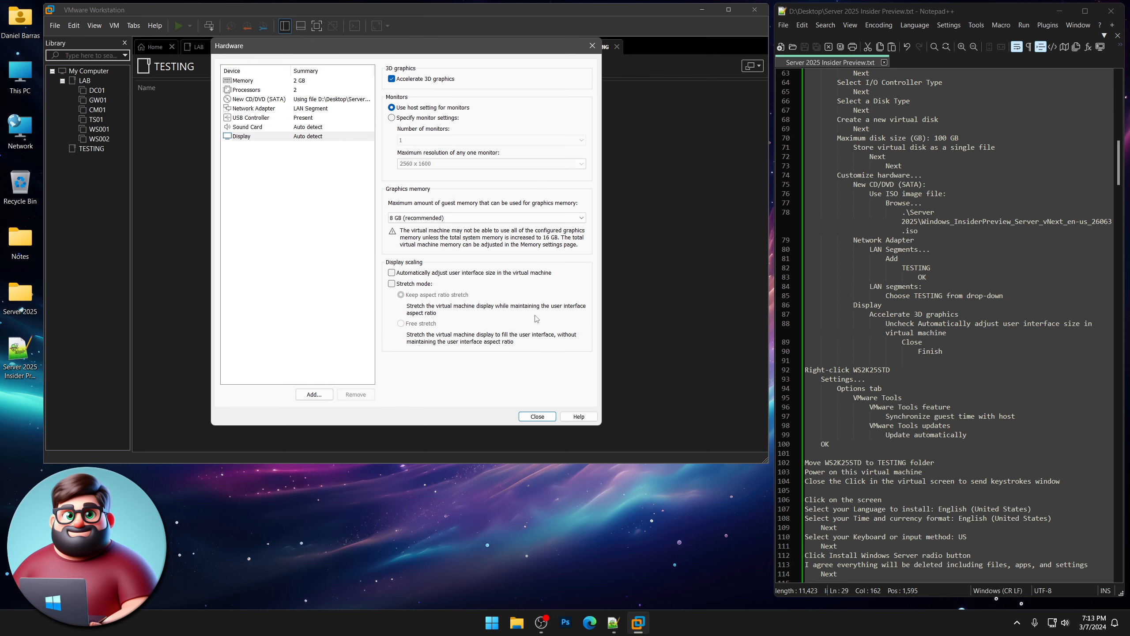
{"action": "left_click", "coordinate": [537, 417]}
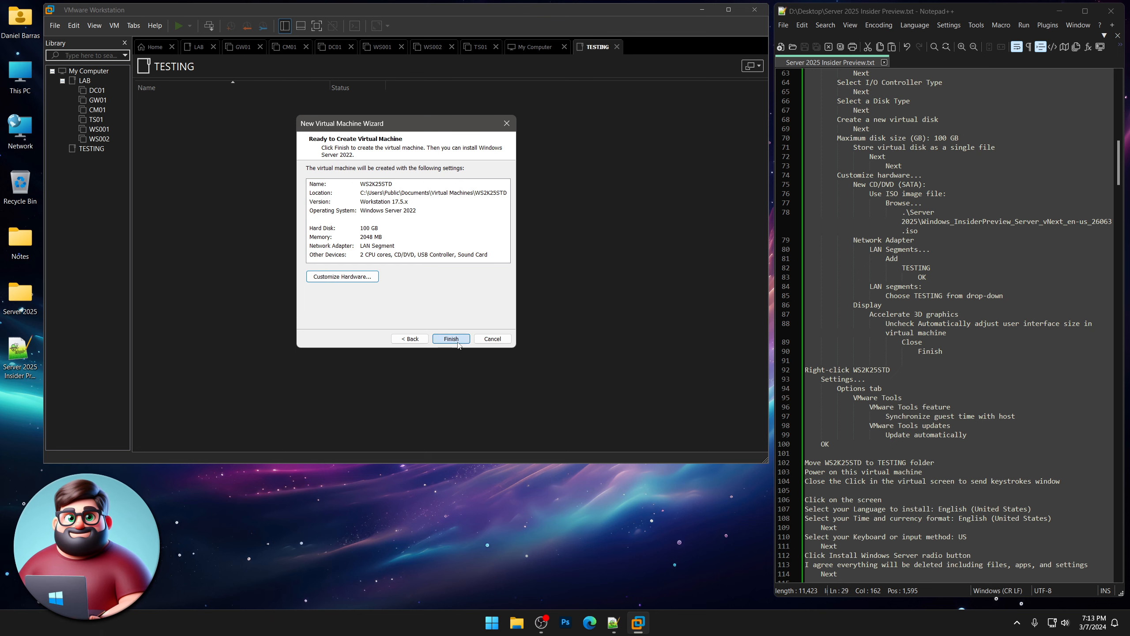
Create WS2K25STD, set VMware Tools to sync guest time and auto-update, and move it into TESTING.
{"action": "left_click", "coordinate": [457, 340]}
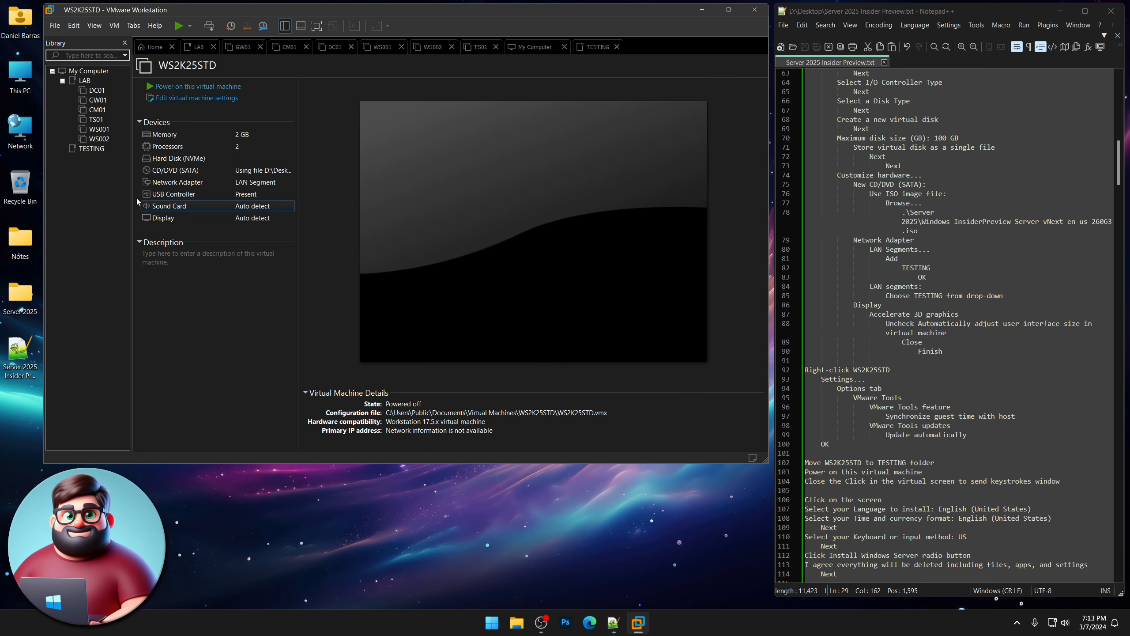
{"action": "right_click", "coordinate": [94, 164]}
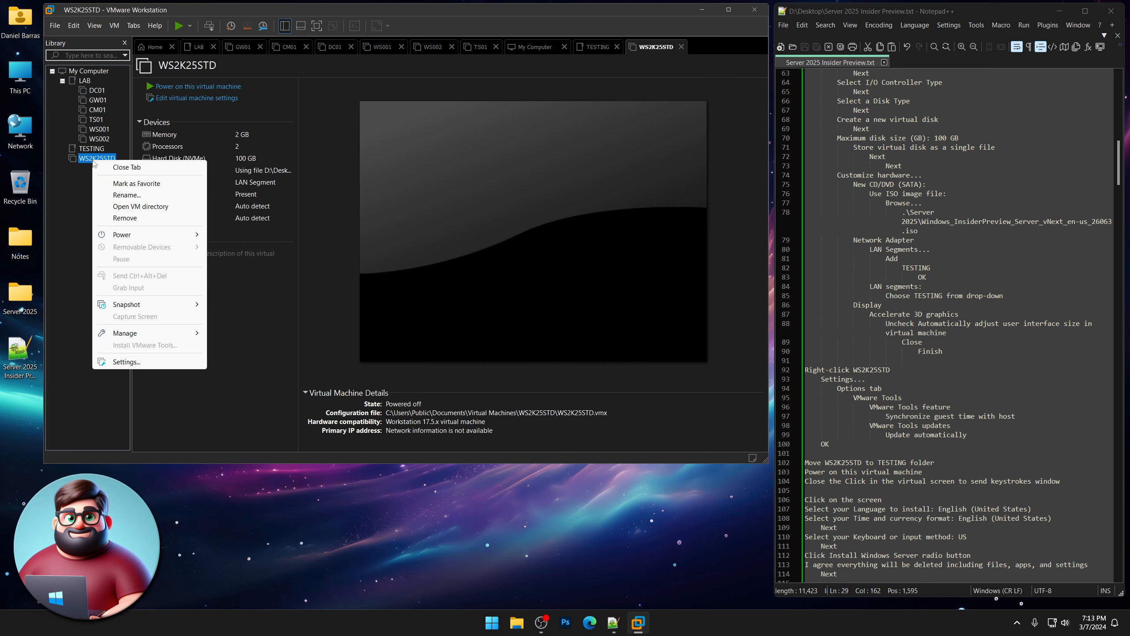
{"action": "left_click", "coordinate": [151, 365]}
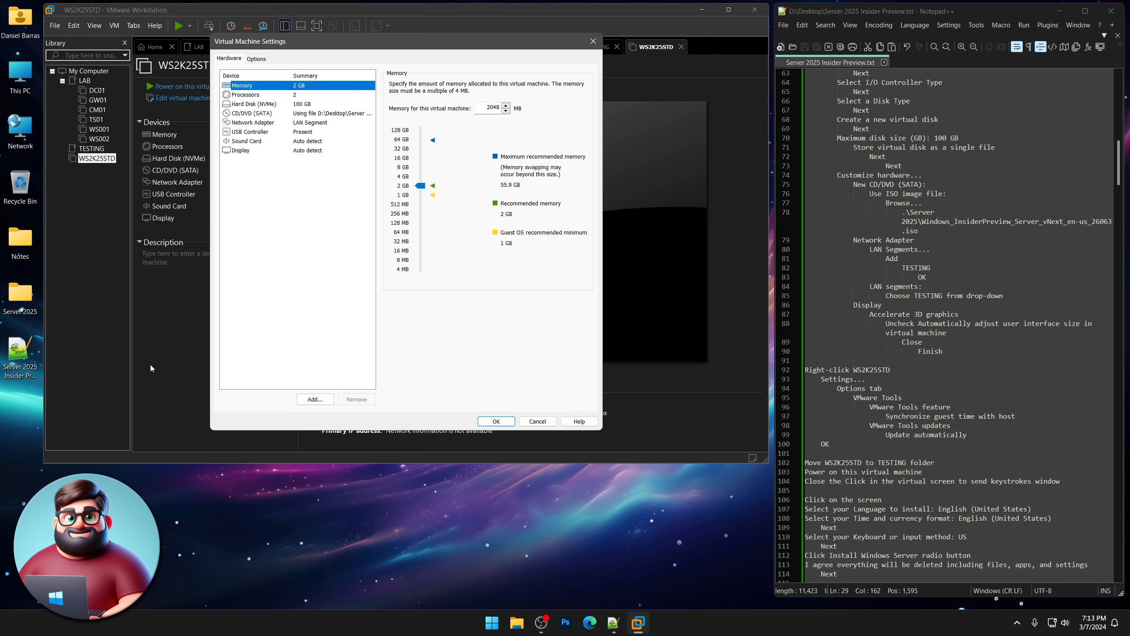
{"action": "left_click", "coordinate": [257, 60]}
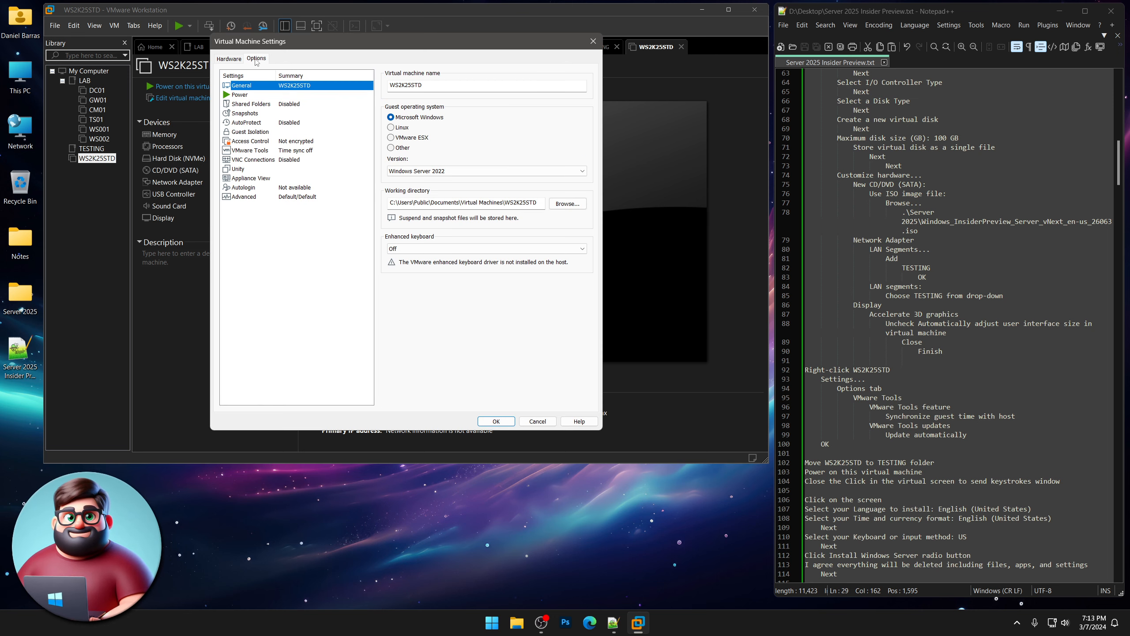
{"action": "left_click", "coordinate": [303, 151]}
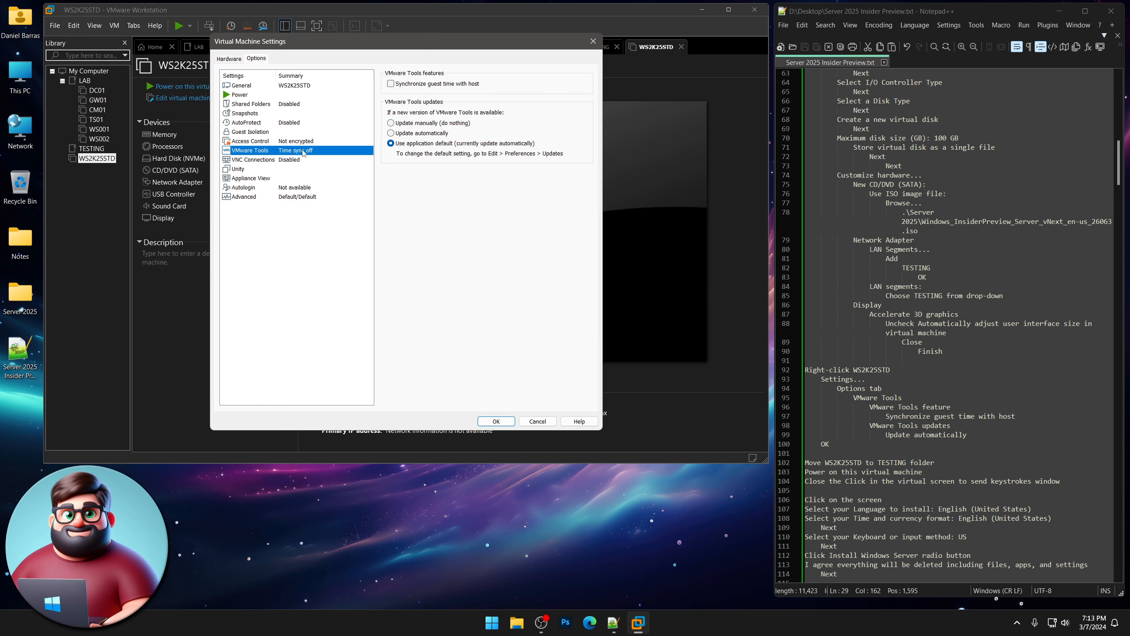
{"action": "left_click", "coordinate": [423, 134]}
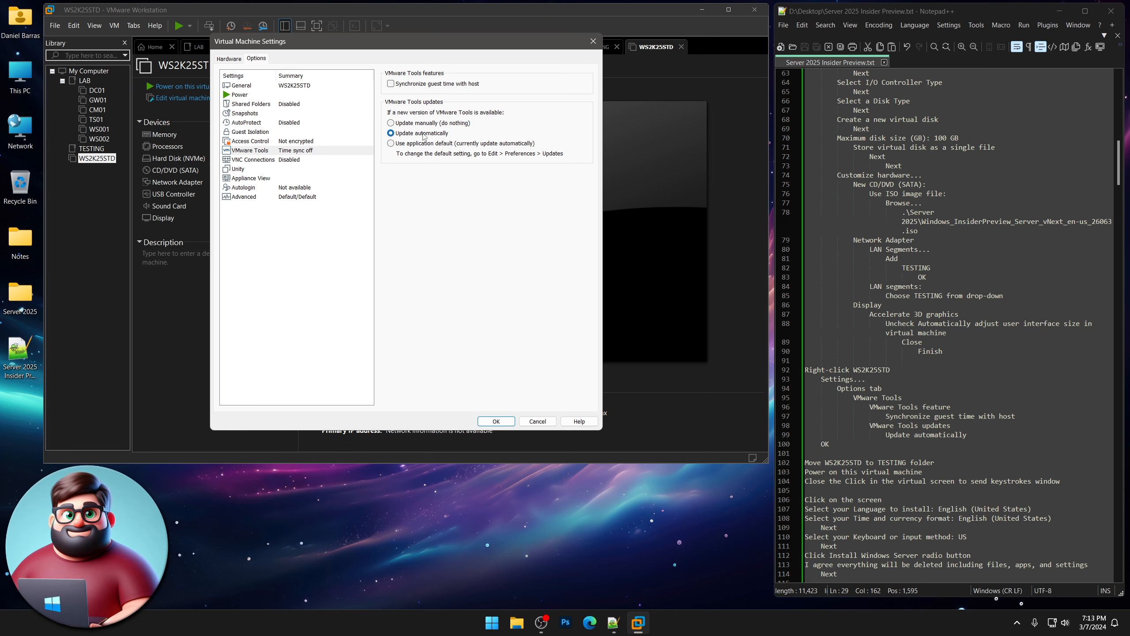
{"action": "left_click", "coordinate": [429, 85]}
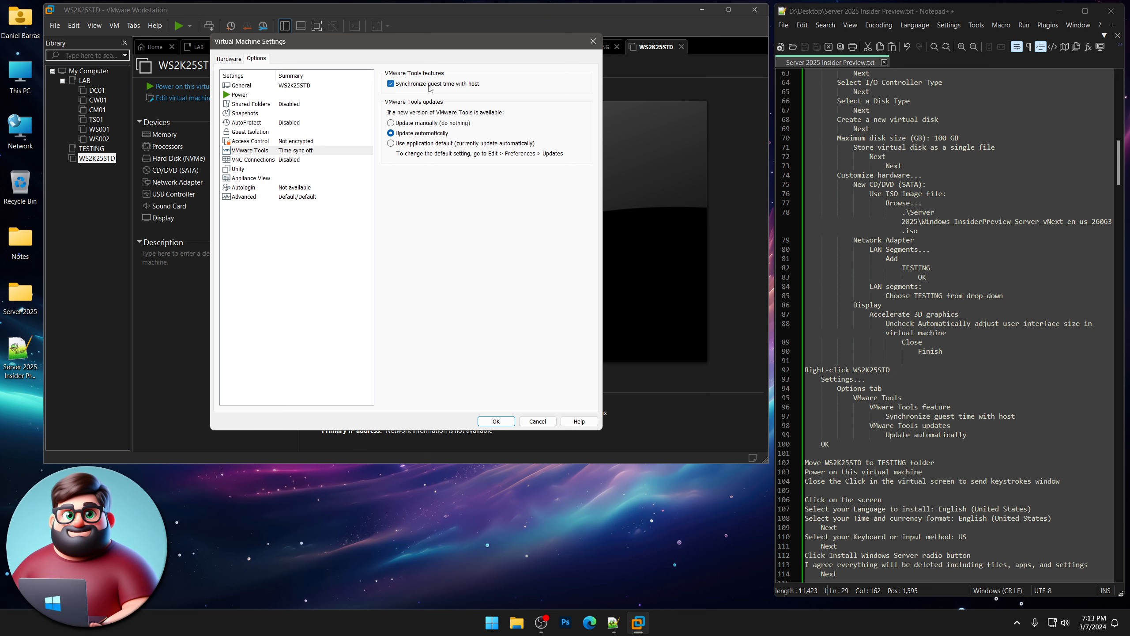
{"action": "left_click", "coordinate": [497, 421]}
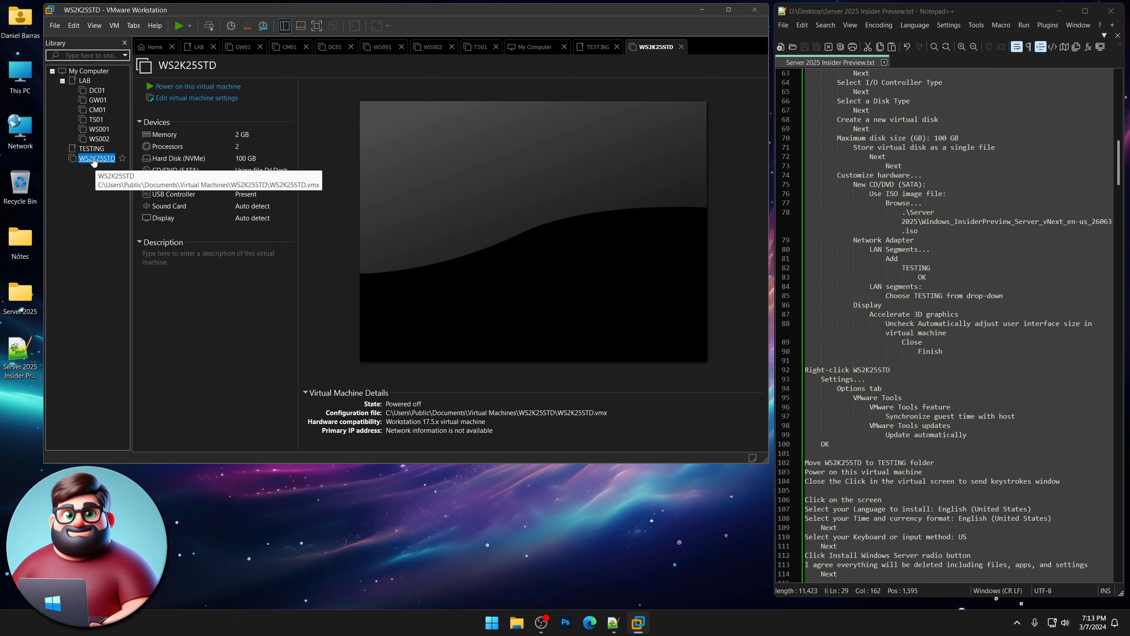
{"action": "left_click_drag", "start_coordinate": [97, 158], "coordinate": [91, 149]}
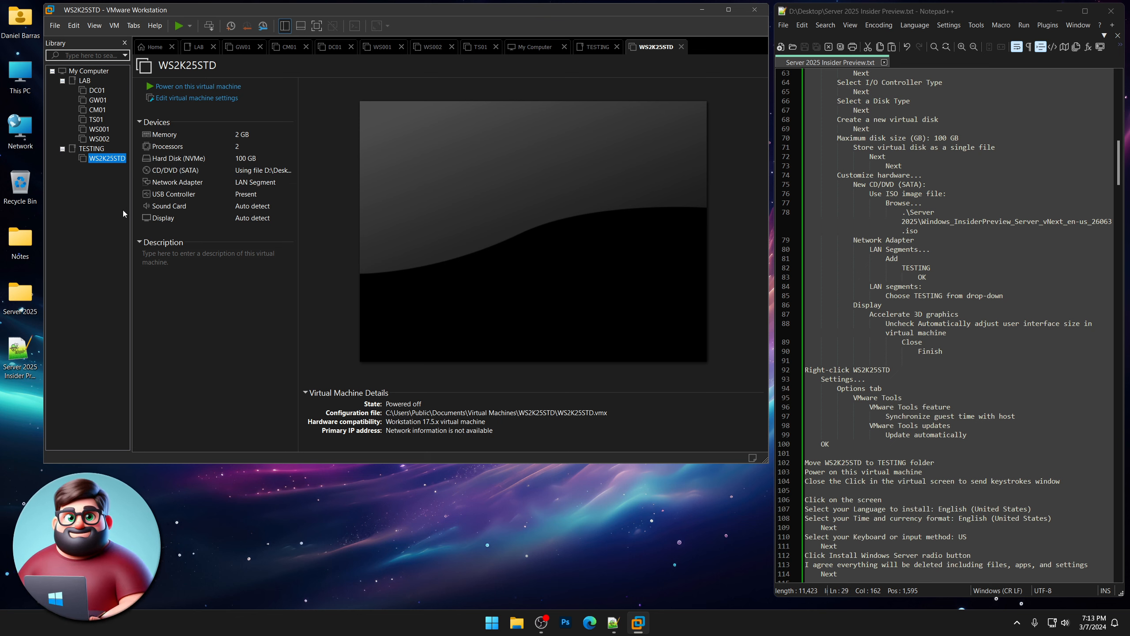
{"action": "scroll", "coordinate": [896, 317], "scroll_direction": "down", "scroll_amount": 9}
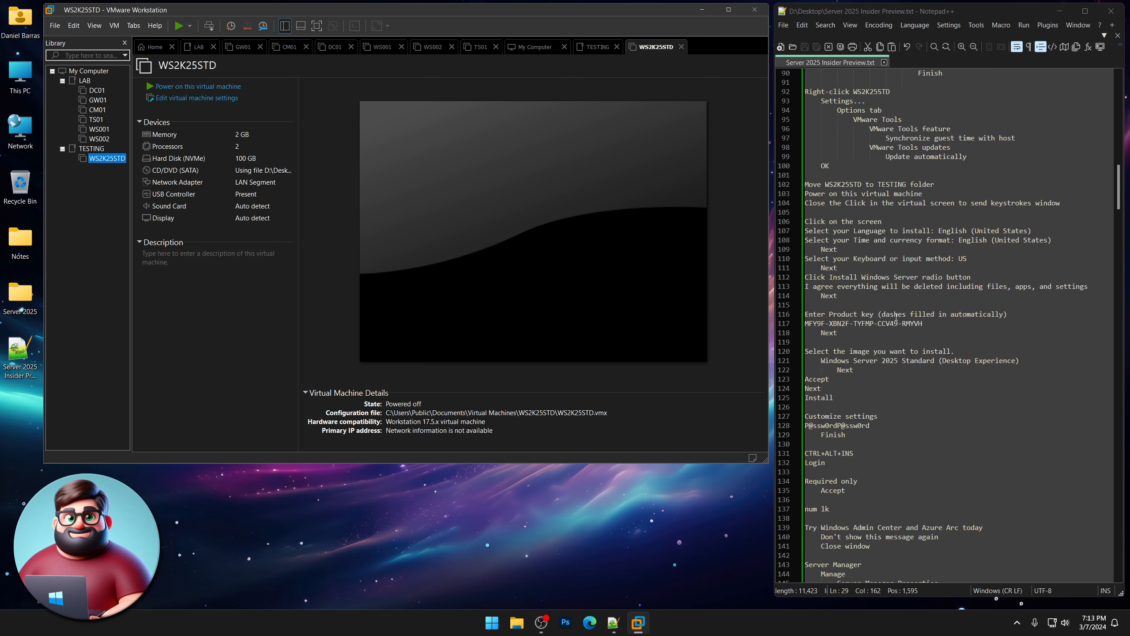
Power on WS2K25STD and dismiss the install hint.
{"action": "left_click", "coordinate": [215, 87]}
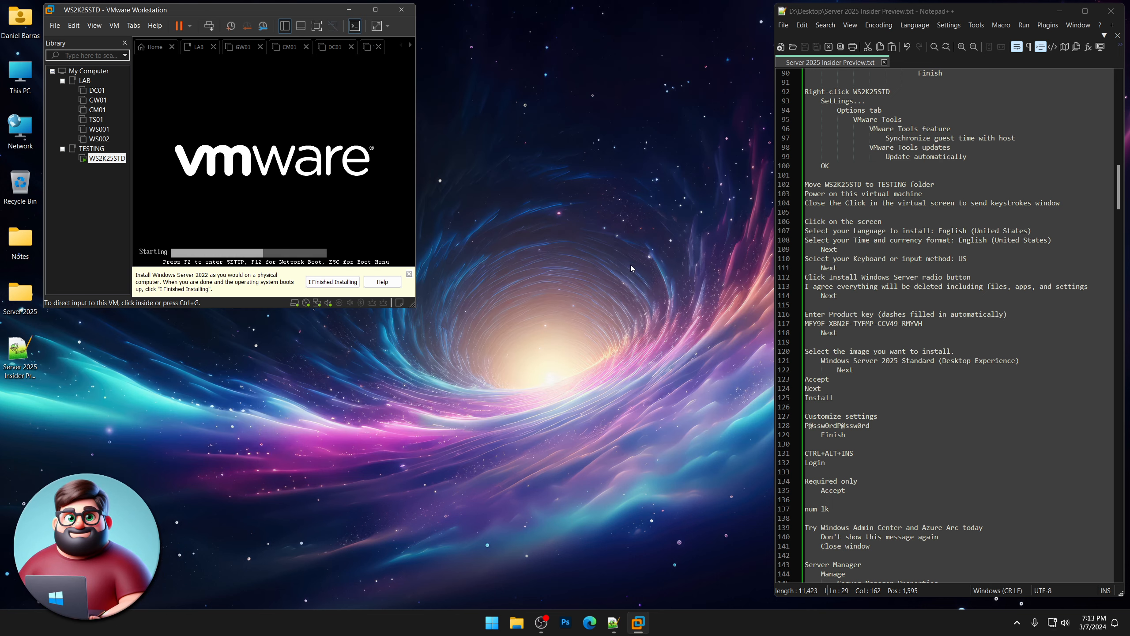
{"action": "left_click", "coordinate": [581, 403]}
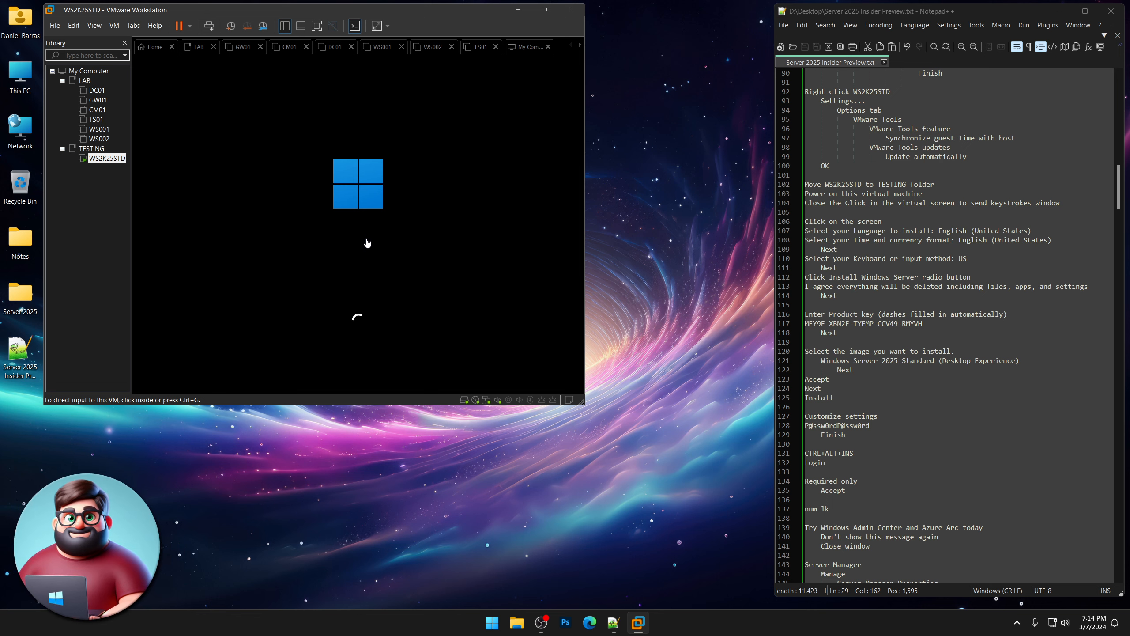
{"action": "scroll", "coordinate": [950, 236], "scroll_direction": "down", "scroll_amount": 2}
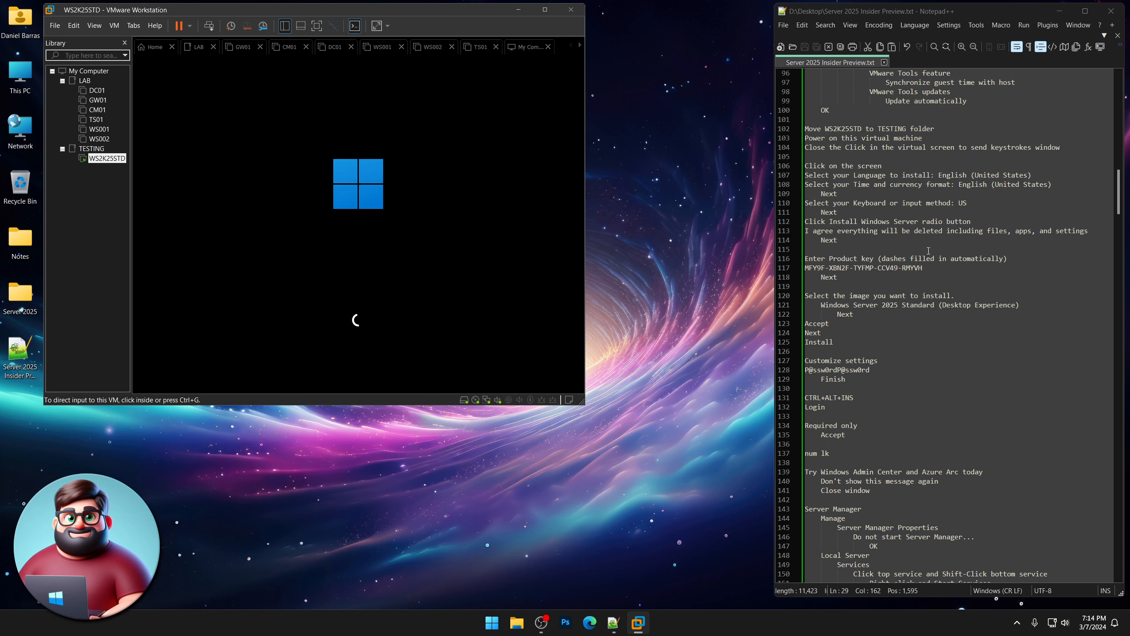
Accept default language and US keyboard, and agree that everything will be deleted.
{"action": "left_click", "coordinate": [397, 178]}
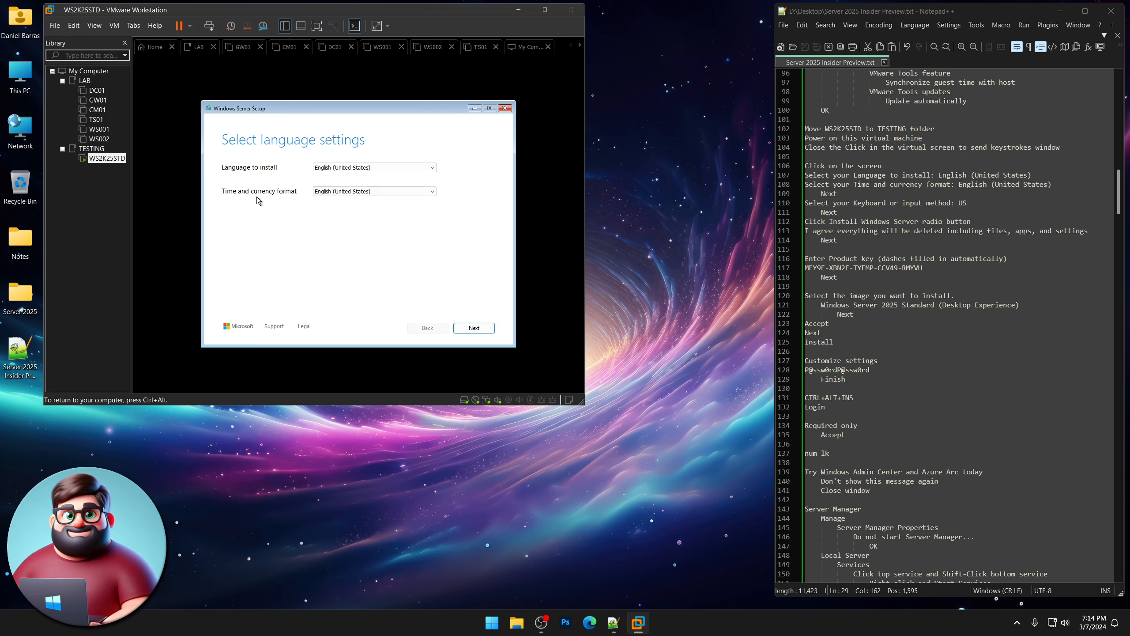
{"action": "left_click", "coordinate": [474, 328]}
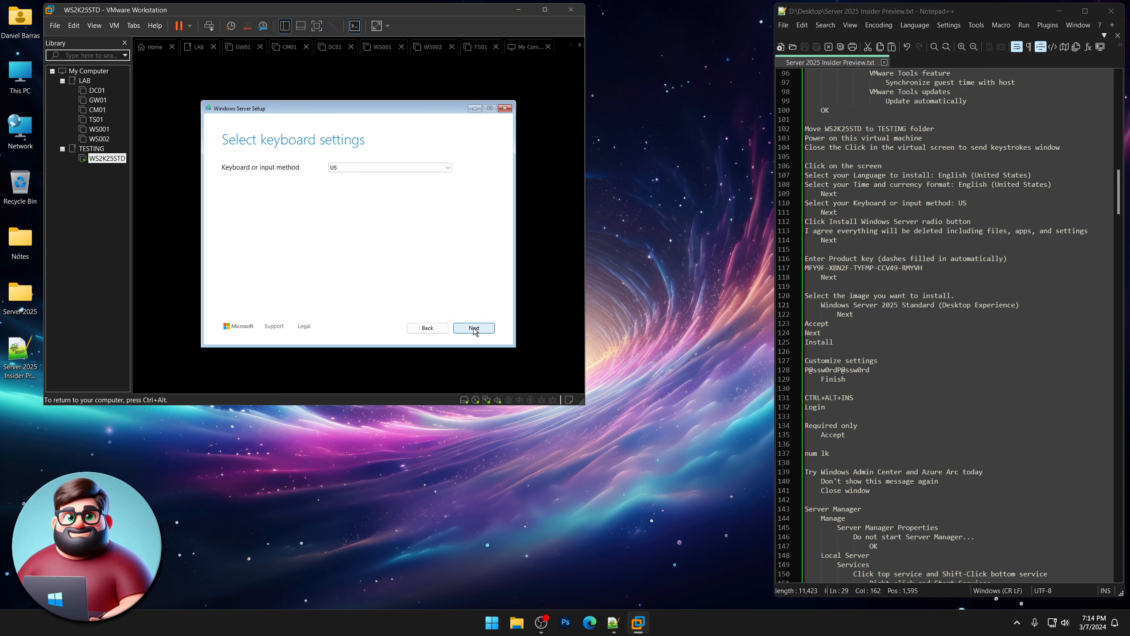
{"action": "left_click", "coordinate": [474, 328]}
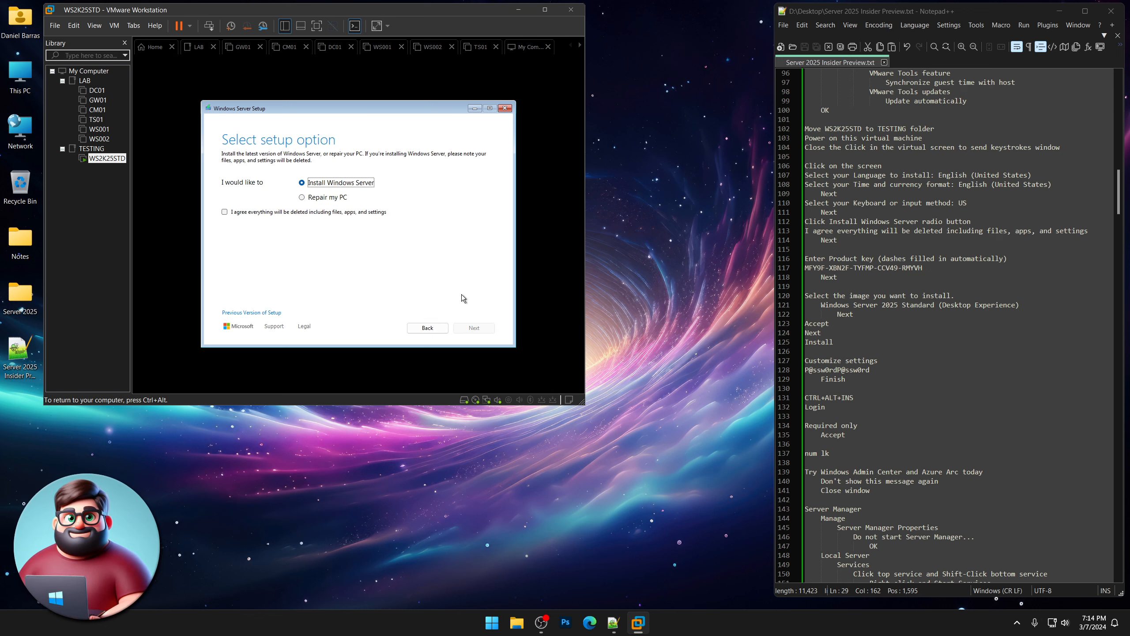
{"action": "left_click", "coordinate": [224, 213]}
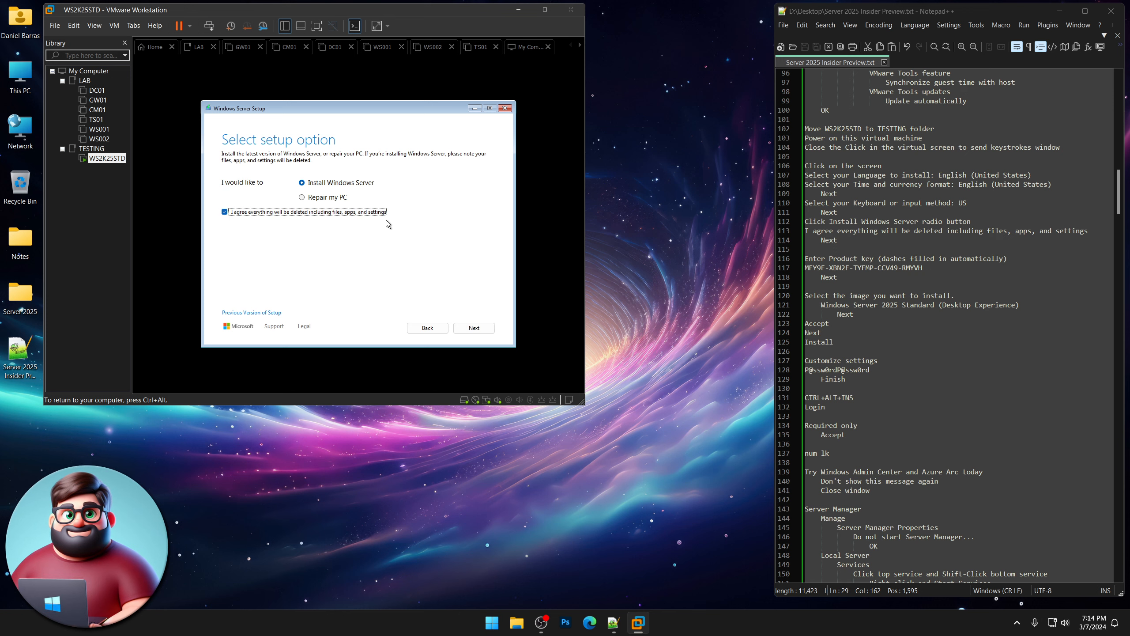
Copy the Standard product key from the Notepad++ notes and type it into setup's key field.
{"action": "left_click", "coordinate": [474, 328]}
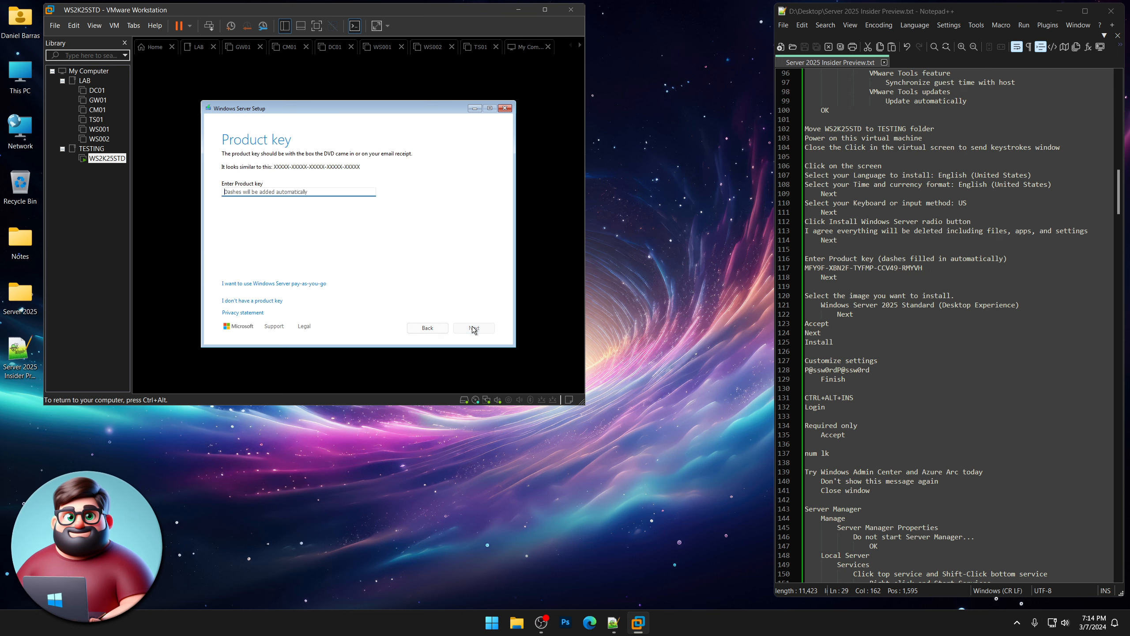
{"action": "key", "text": "ctrl+alt"}
{"action": "left_click_drag", "start_coordinate": [923, 266], "coordinate": [804, 268]}
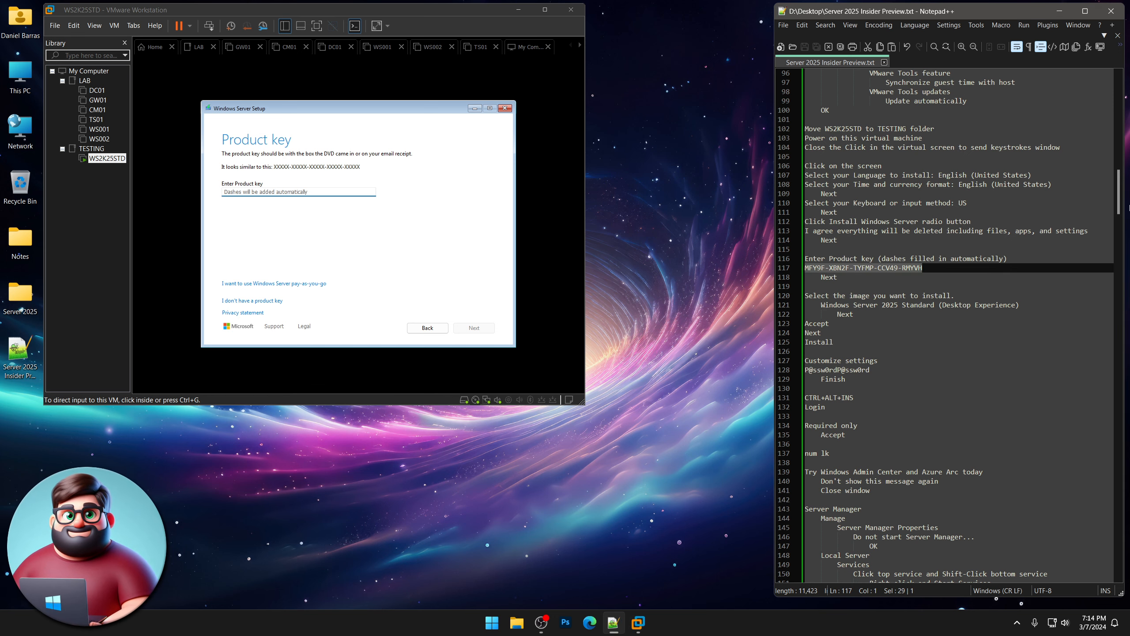
{"action": "left_click_drag", "start_coordinate": [1119, 206], "coordinate": [1118, 107]}
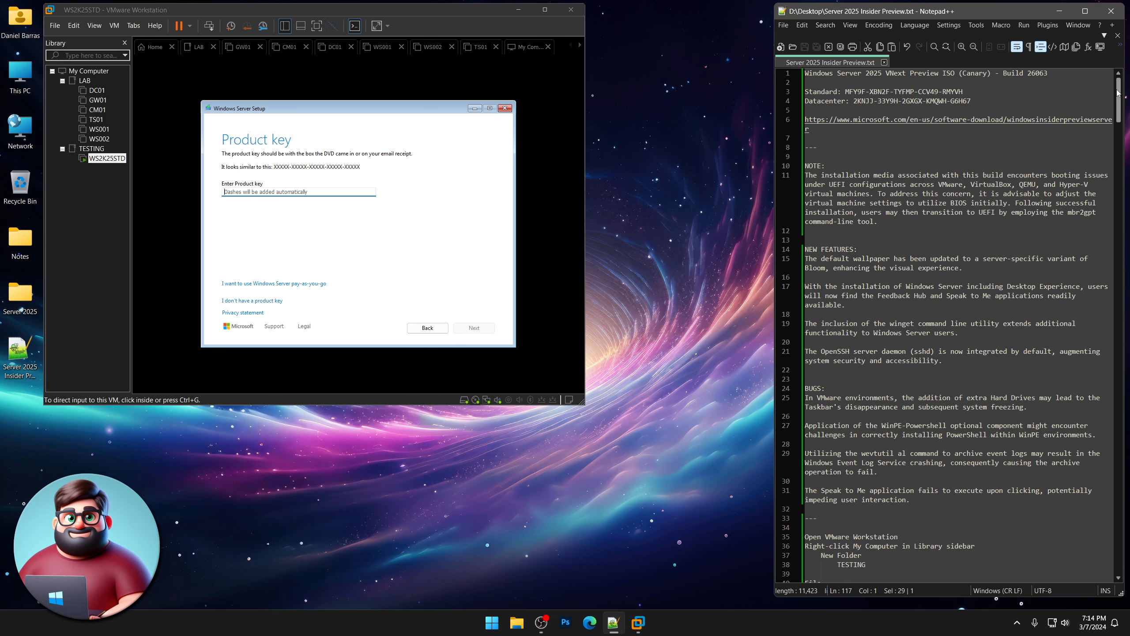
{"action": "left_click_drag", "start_coordinate": [1118, 93], "coordinate": [1114, 219]}
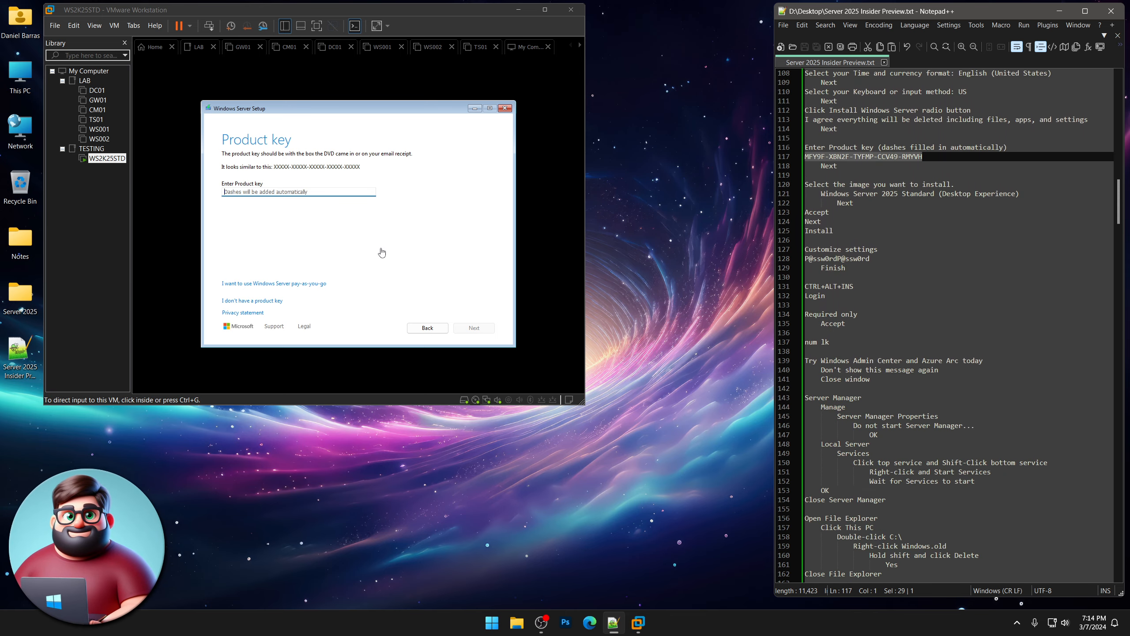
{"action": "left_click", "coordinate": [236, 190]}
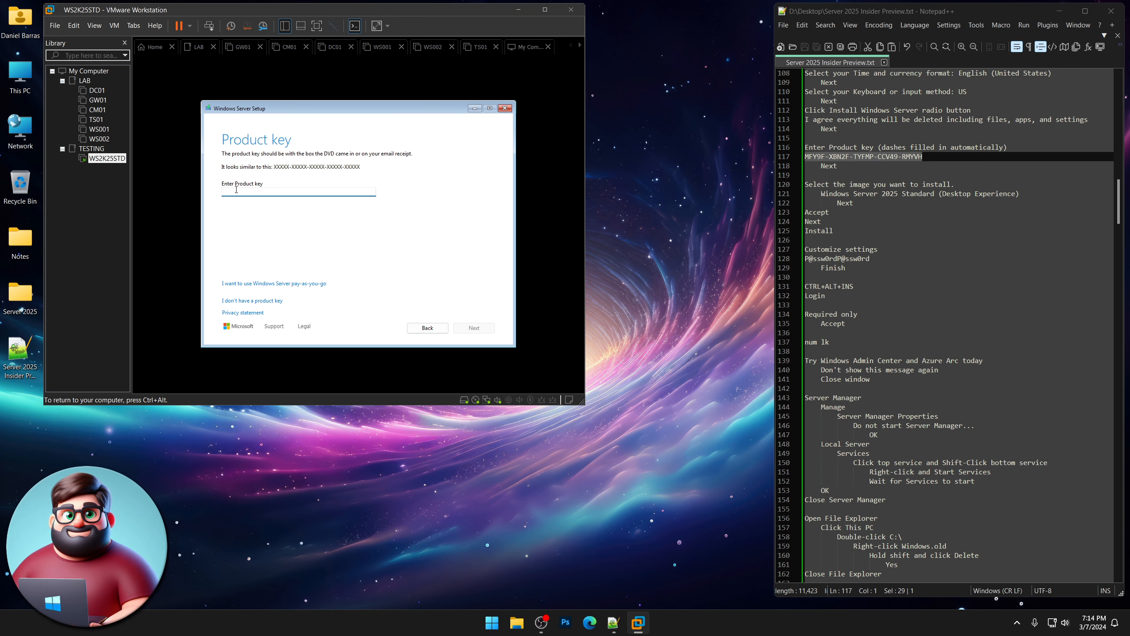
{"action": "type", "text": "M"}
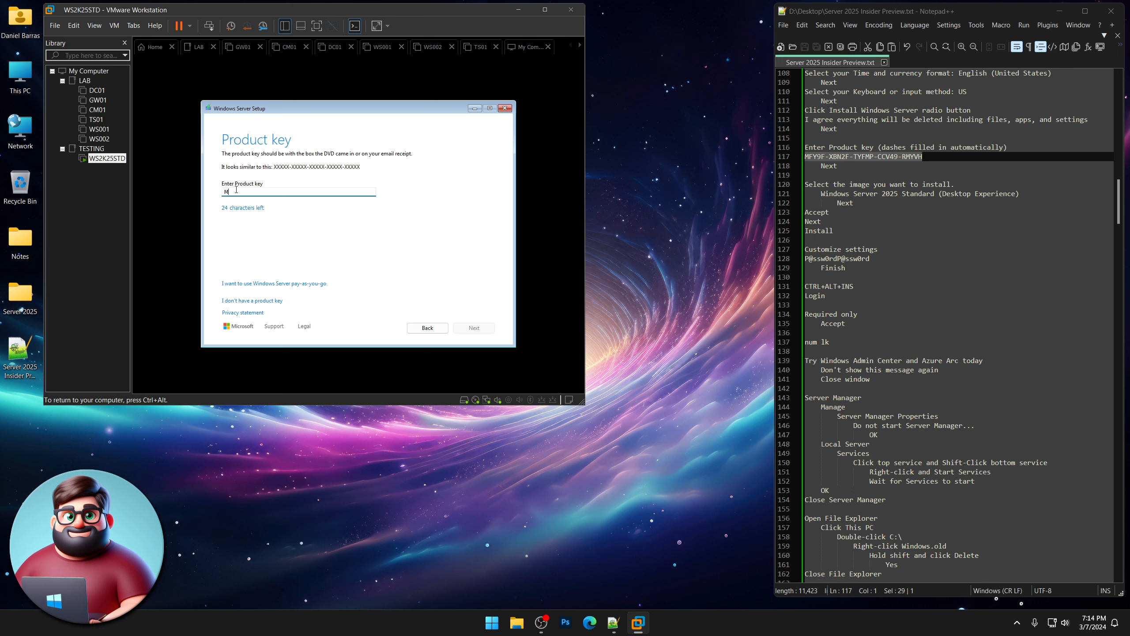
{"action": "type", "text": "FY9F"}
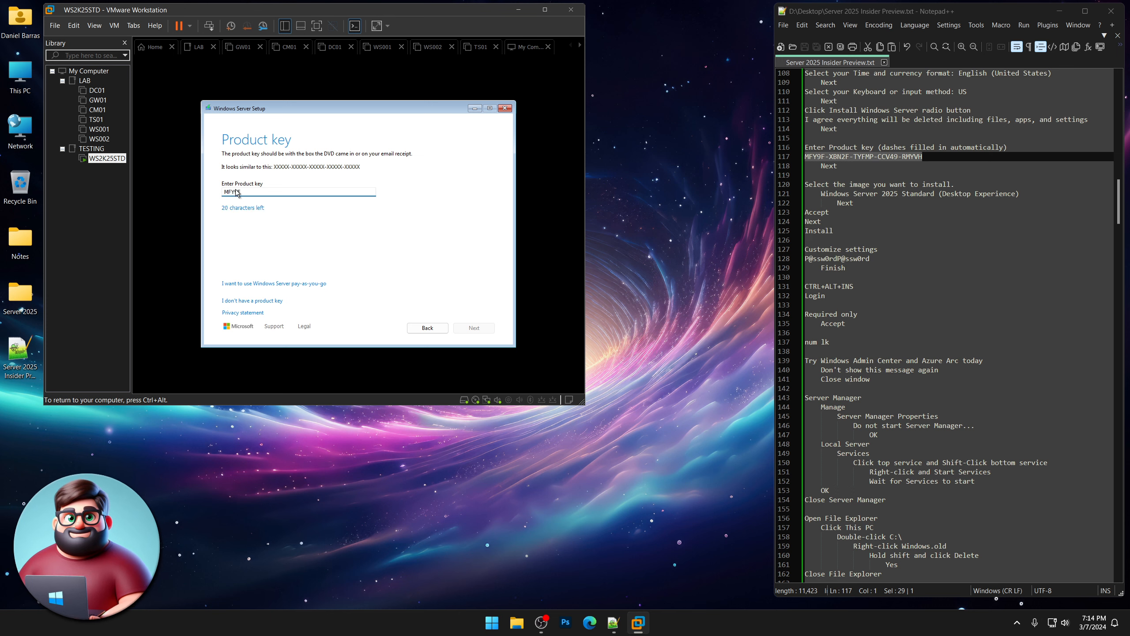
{"action": "type", "text": "-XBN2F-T"}
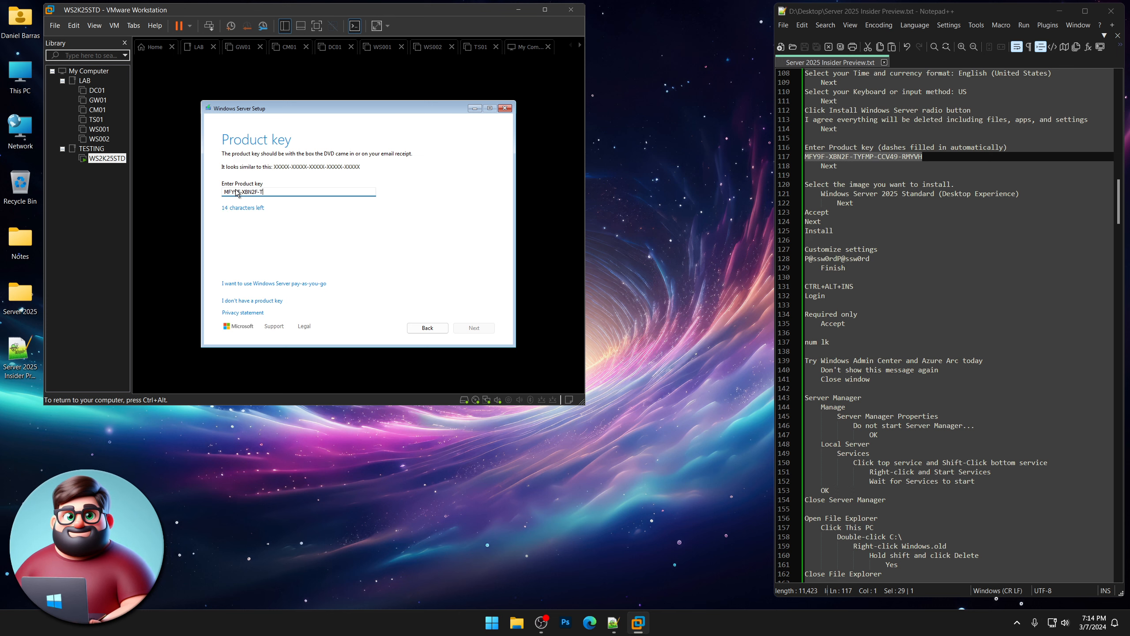
{"action": "type", "text": "YFMP-CC"}
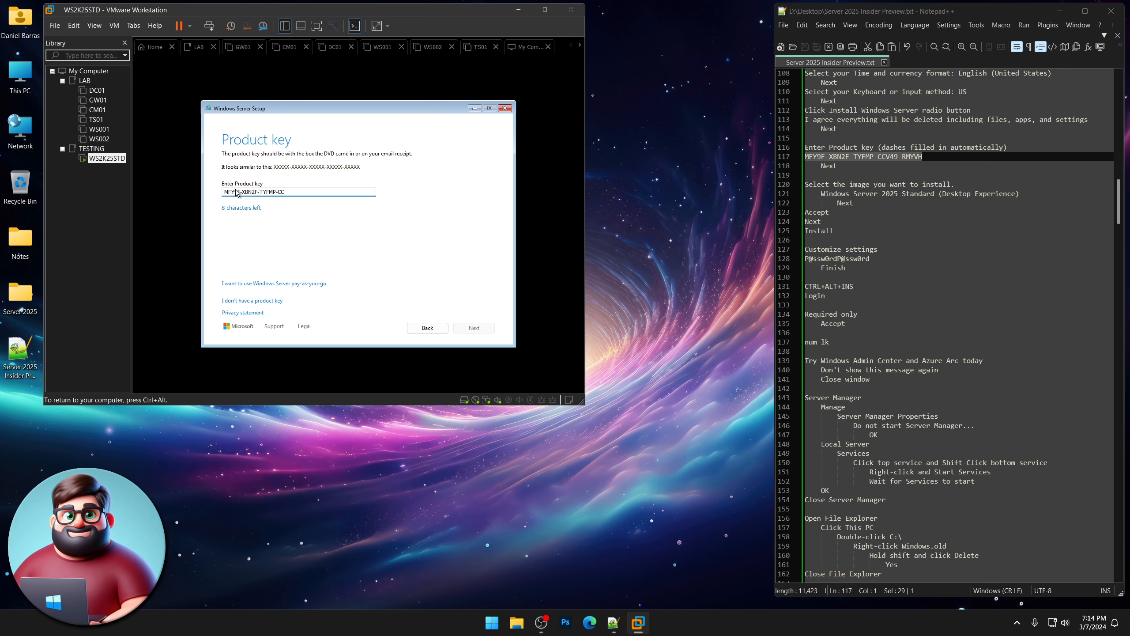
{"action": "type", "text": "V49-RMYVH"}
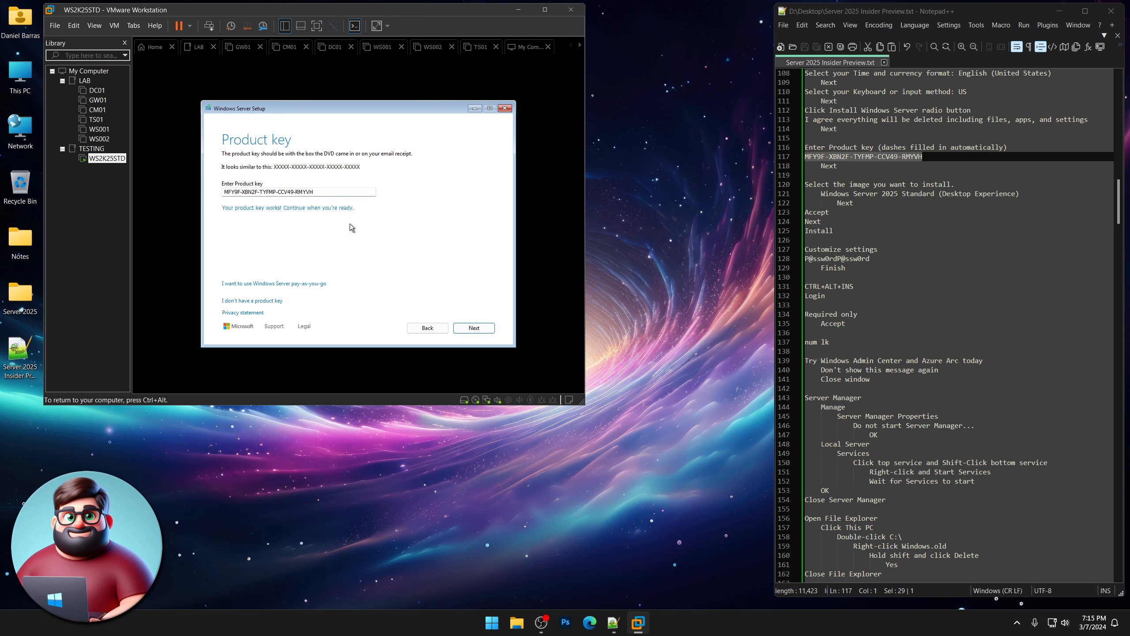
Choose the Desktop Experience edition, accept the license terms, and install to Disk 0's unallocated space.
{"action": "left_click", "coordinate": [474, 327]}
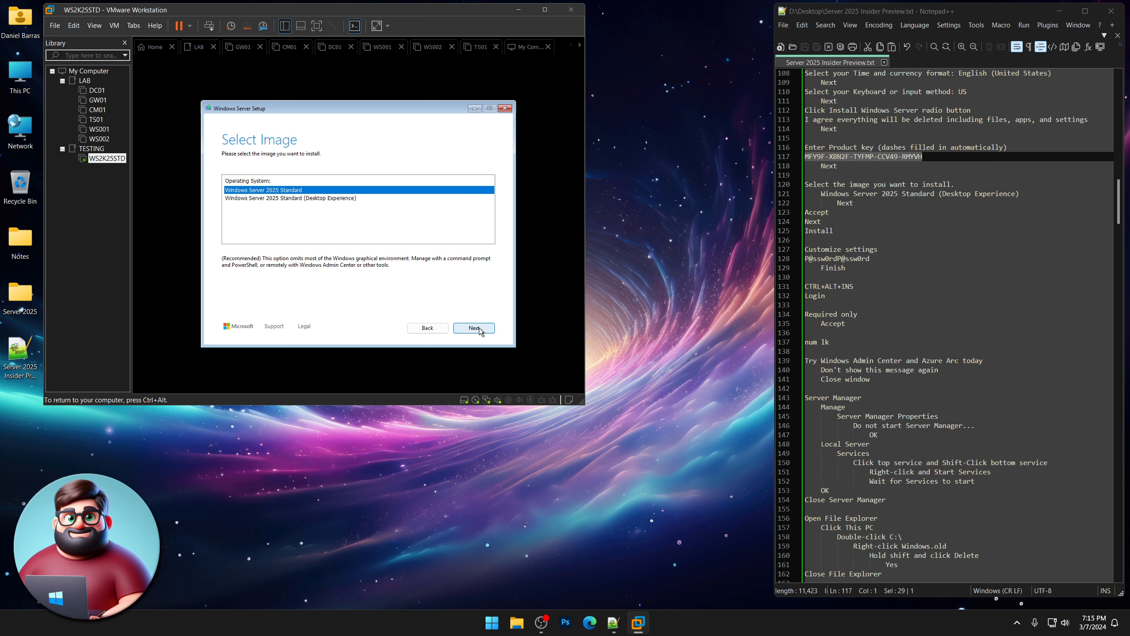
{"action": "left_click", "coordinate": [302, 198]}
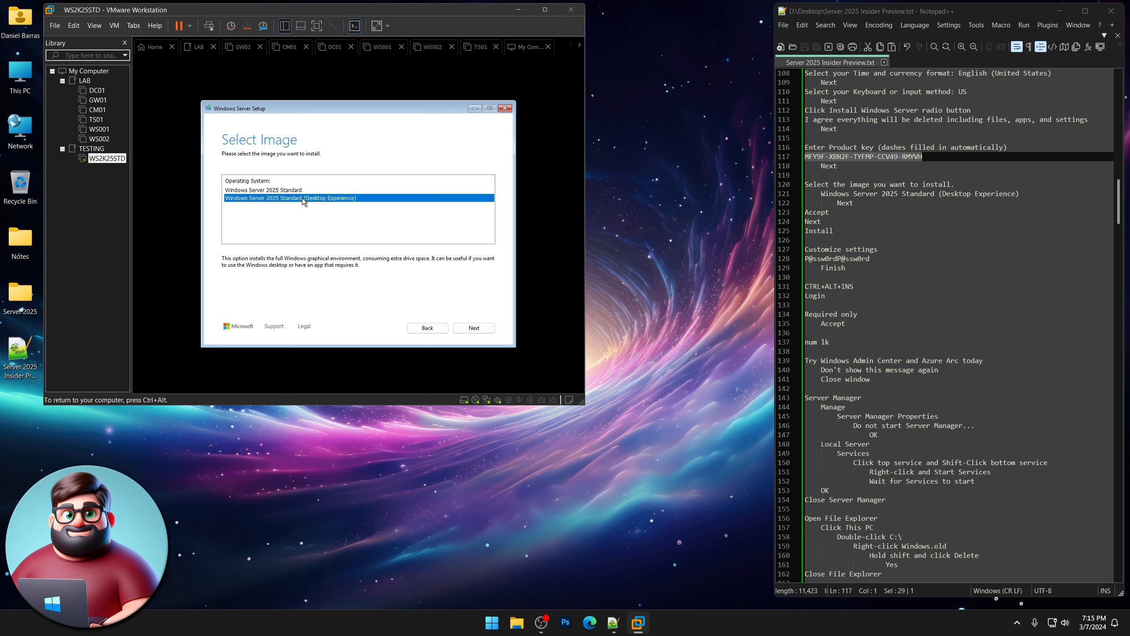
{"action": "left_click", "coordinate": [481, 328]}
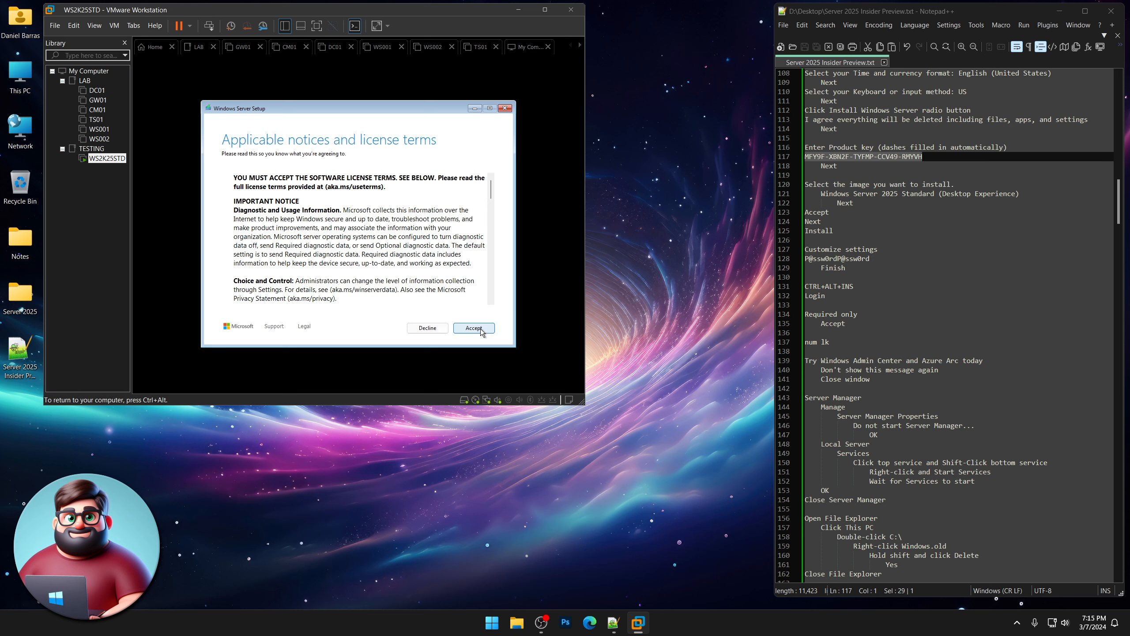
{"action": "left_click", "coordinate": [481, 329]}
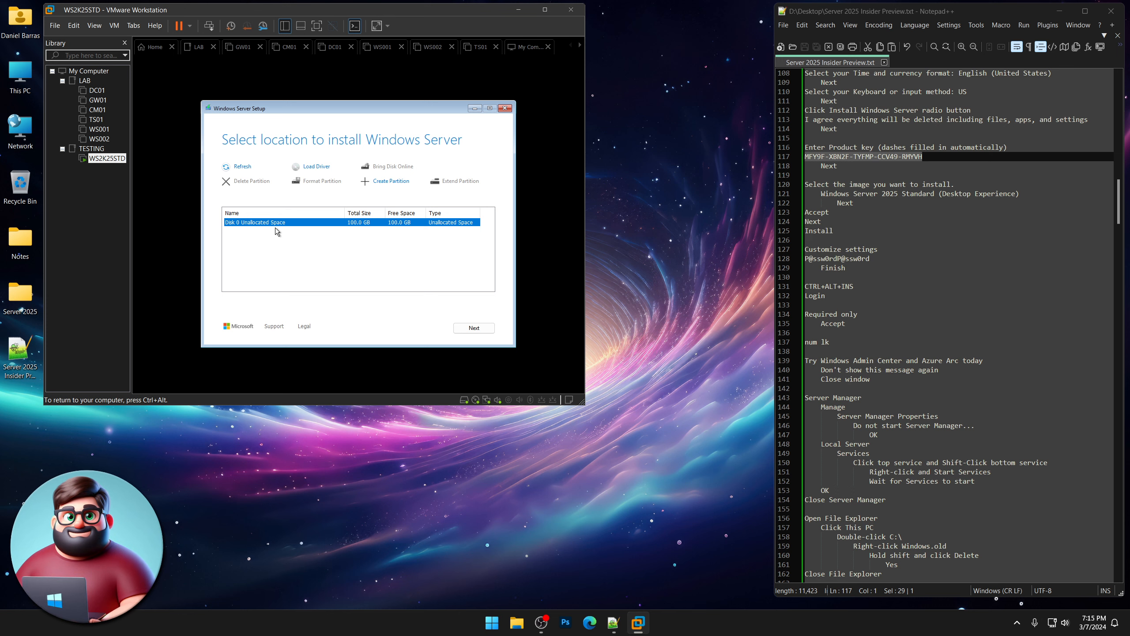
{"action": "left_click", "coordinate": [490, 328]}
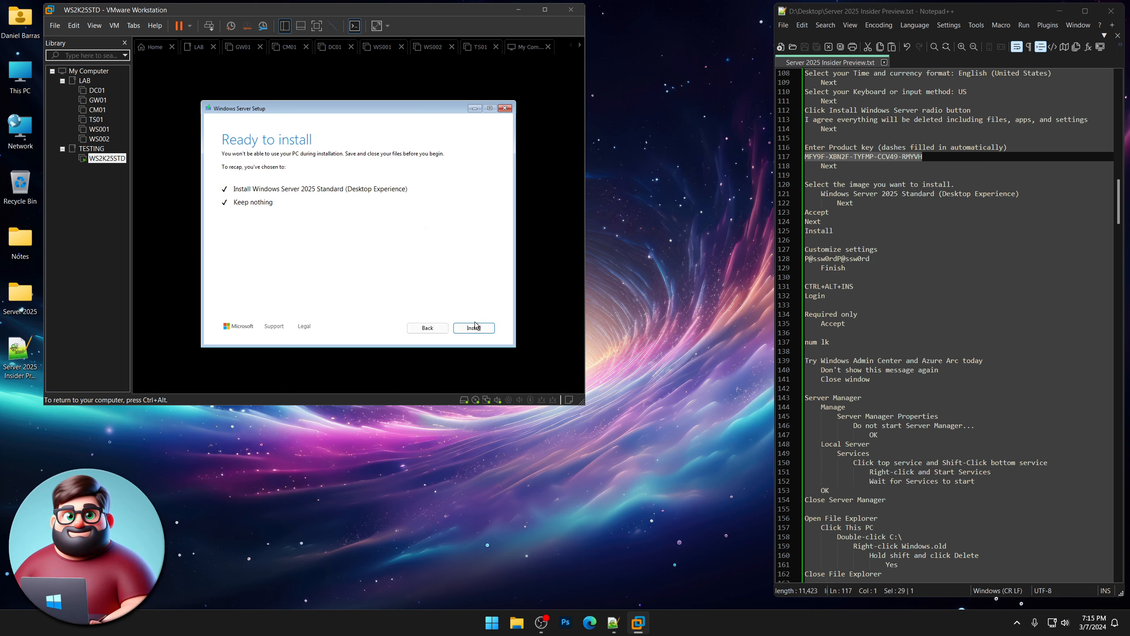
Start installing Windows Server 2025 Standard and return input to the host while it runs.
{"action": "left_click", "coordinate": [474, 328]}
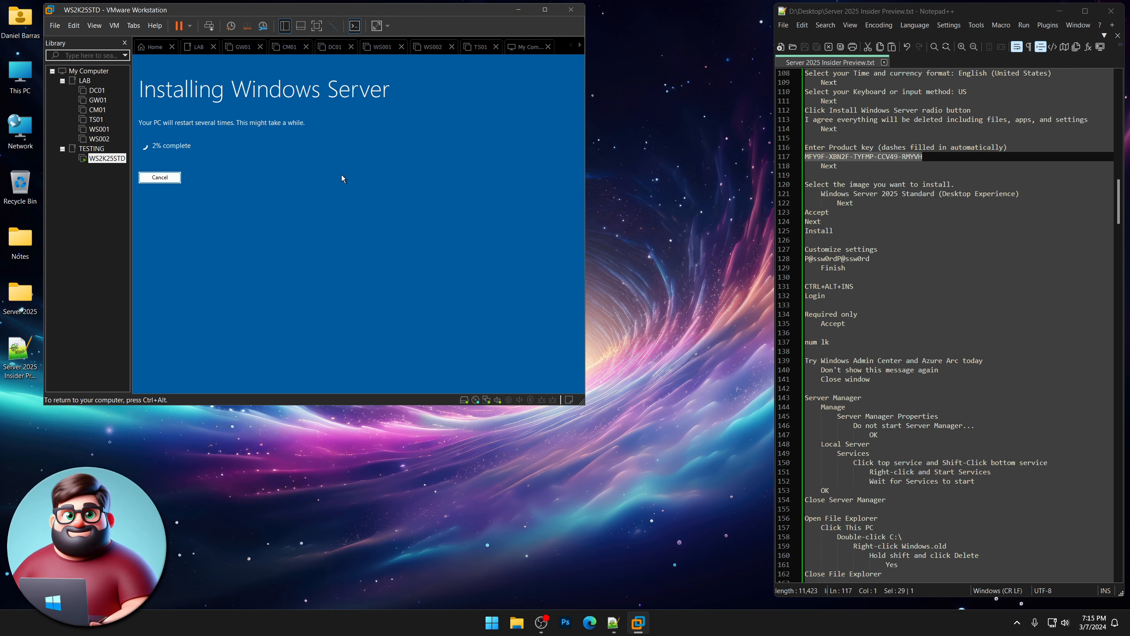
{"action": "key", "text": "ctrl+alt"}
{"action": "left_click", "coordinate": [679, 385]}
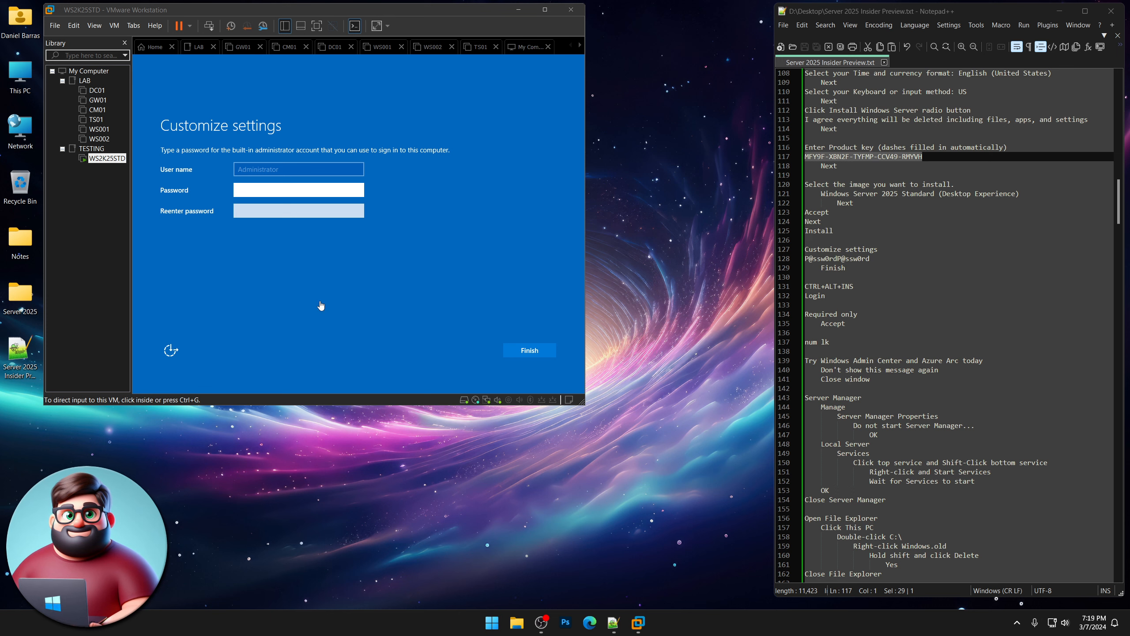
Enter the Administrator password twice and finish setup to reach the lock screen.
{"action": "left_click", "coordinate": [282, 190]}
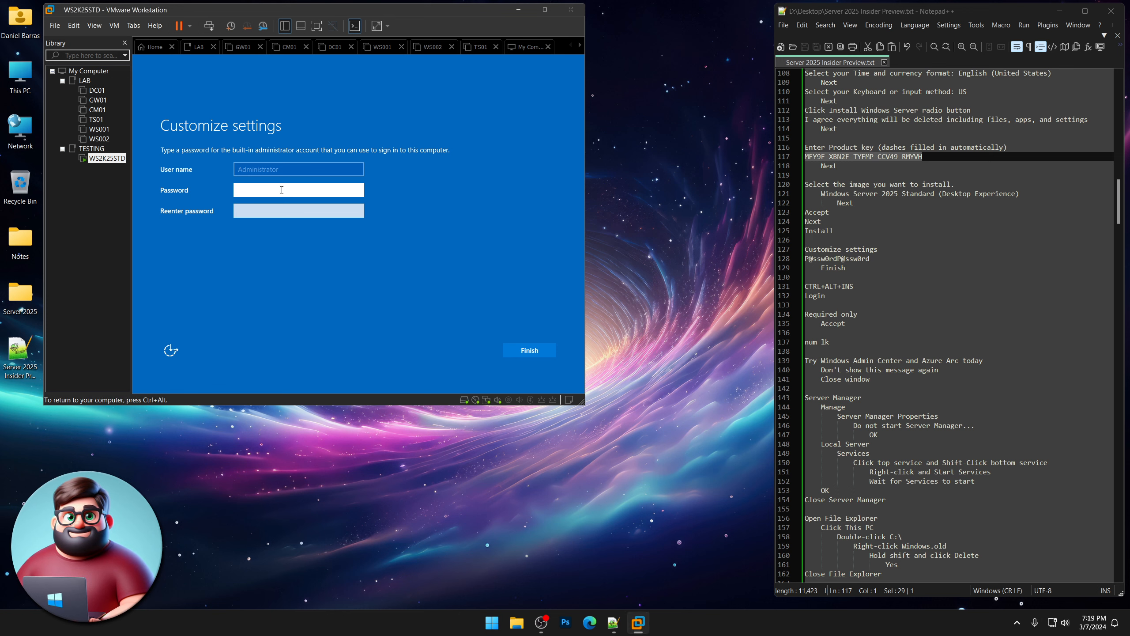
{"action": "type", "text": "P@ssw0rd"}
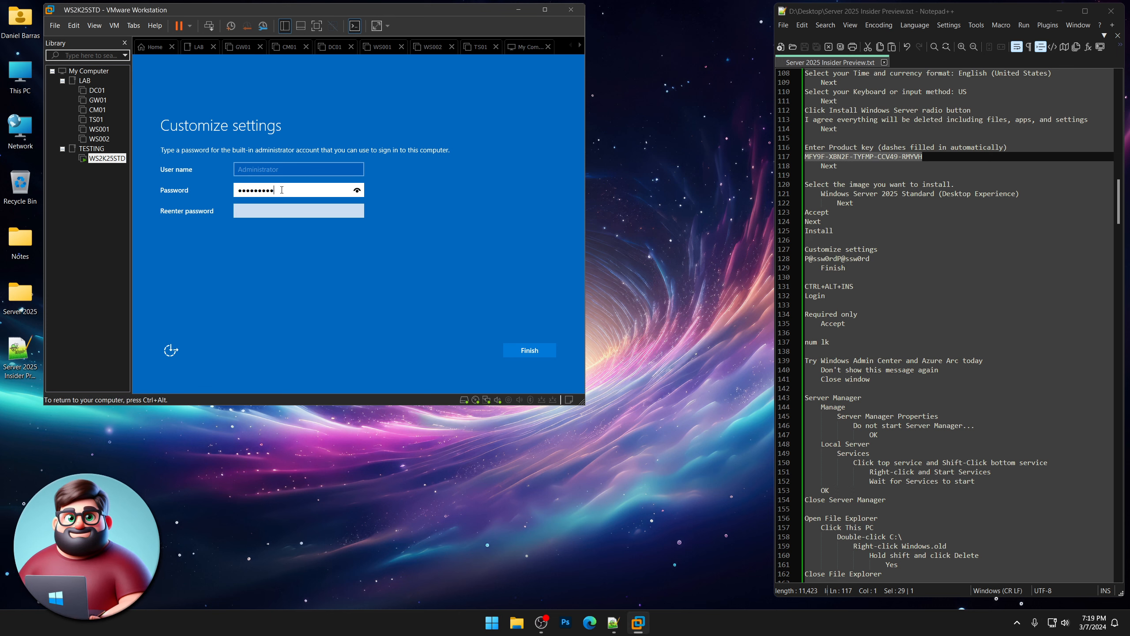
{"action": "type", "text": "P@ssw0rd"}
{"action": "key", "text": "Tab"}
{"action": "type", "text": "P"}
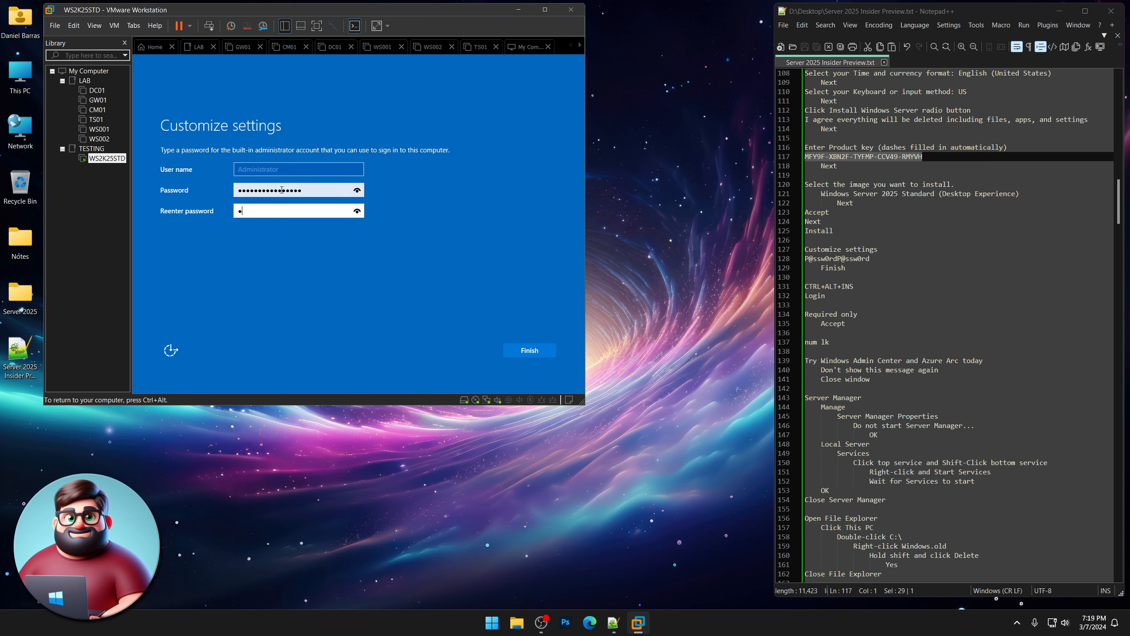
{"action": "type", "text": "@ssw0rdP@ssw0rd"}
{"action": "left_click", "coordinate": [522, 352]}
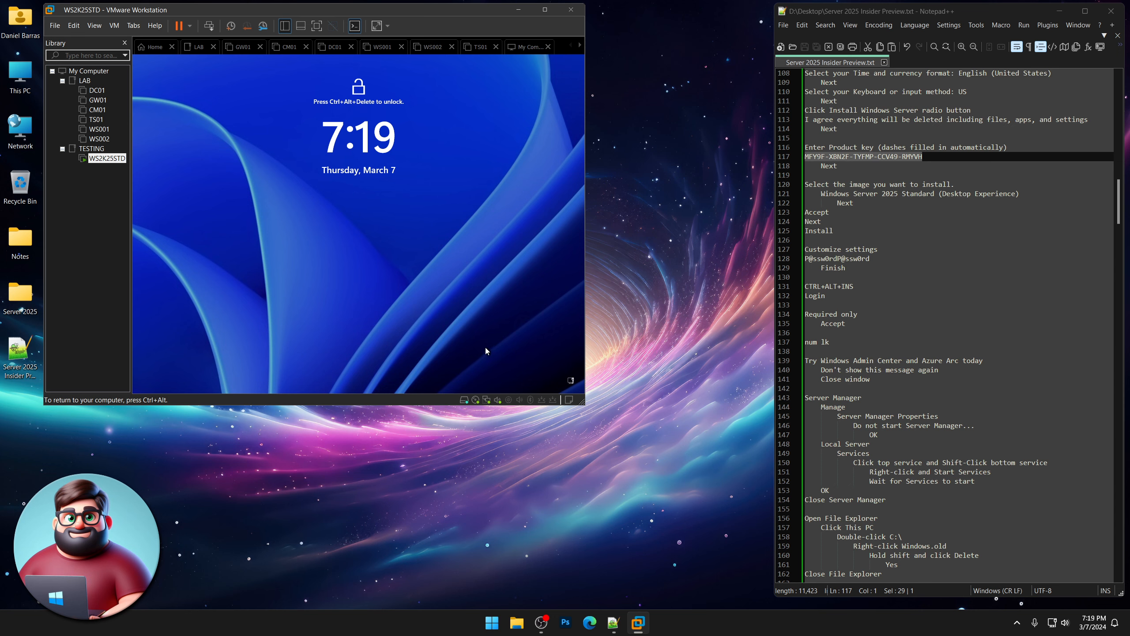
Sign in from the lock screen as Administrator with the account password.
{"action": "key", "text": "ctrl+alt+Insert"}
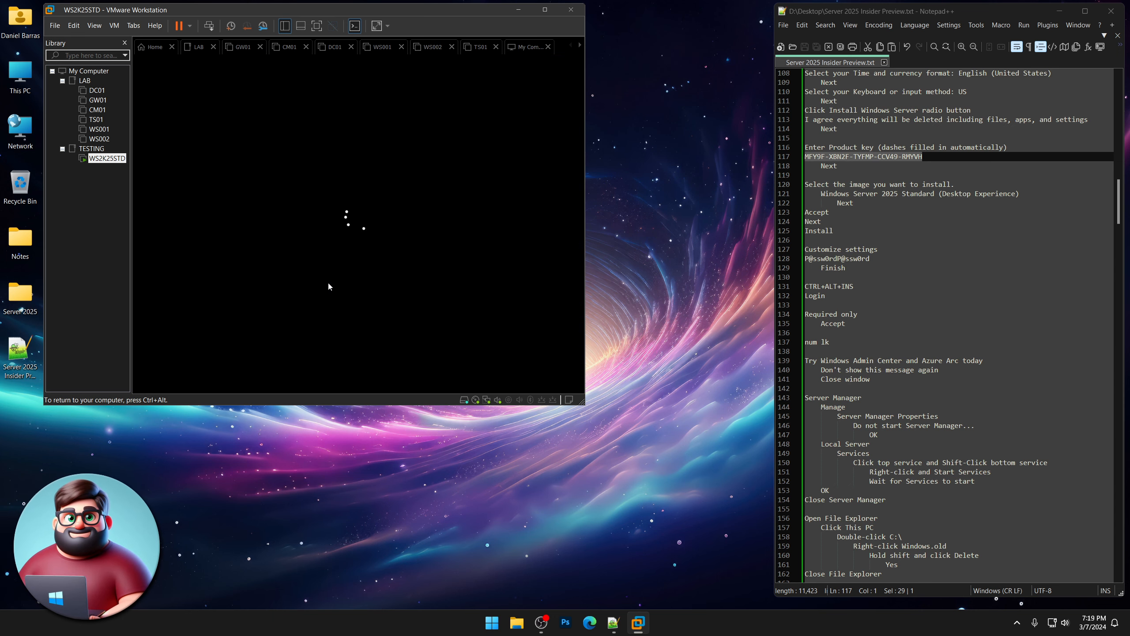
{"action": "type", "text": "P@ssw0rd"}
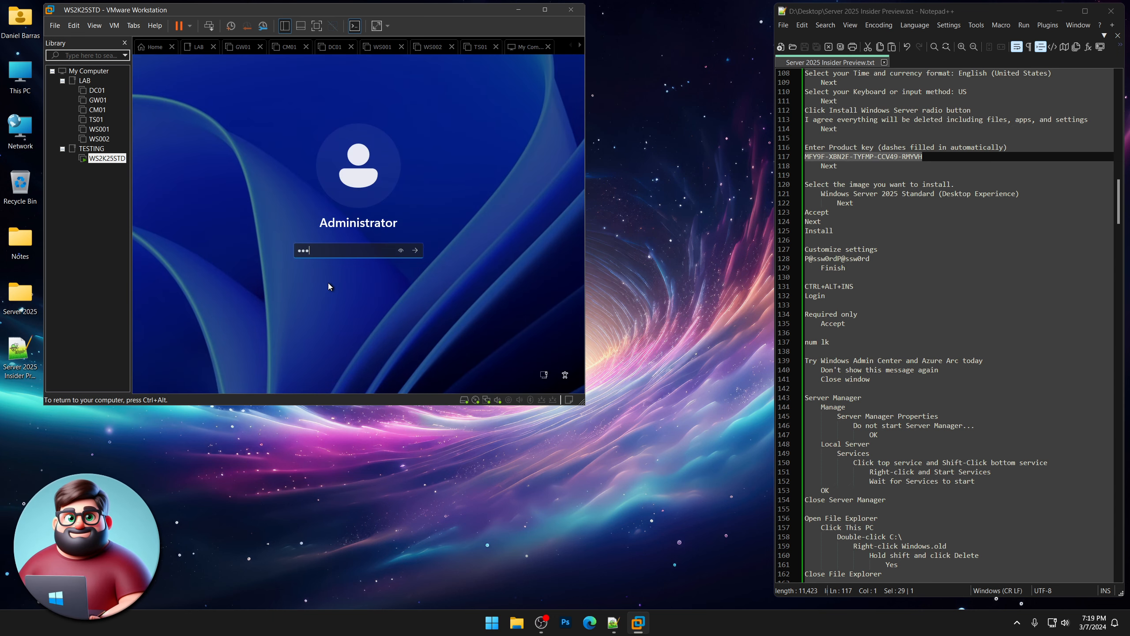
{"action": "type", "text": "P@ss"}
{"action": "key", "text": "Return"}
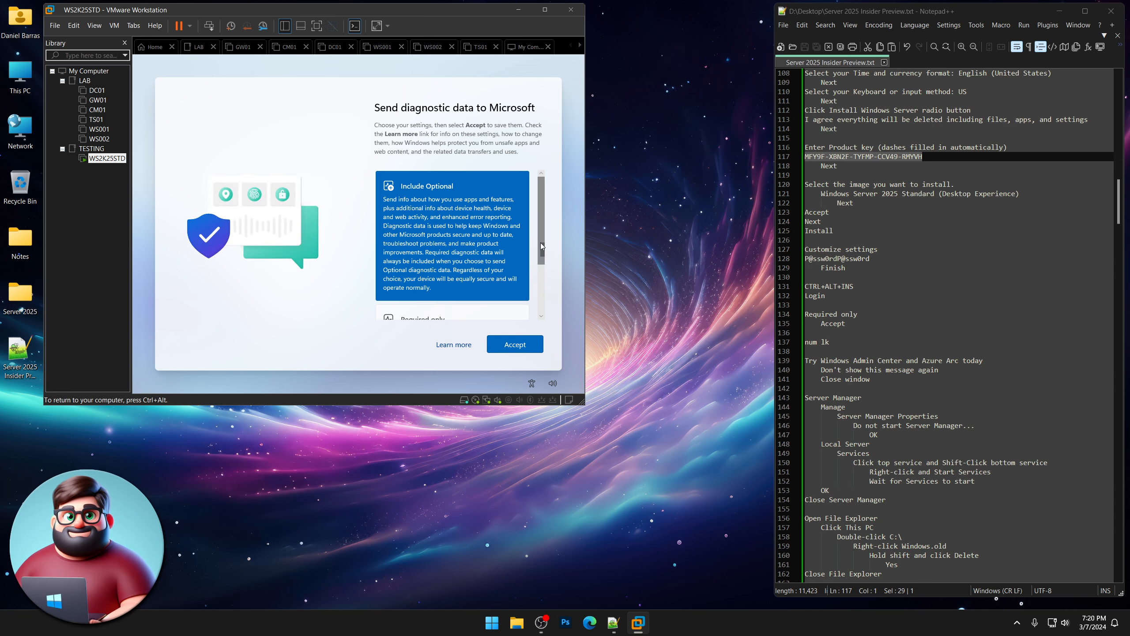
Choose to send only required diagnostic data and accept.
{"action": "left_click_drag", "start_coordinate": [541, 243], "coordinate": [542, 317]}
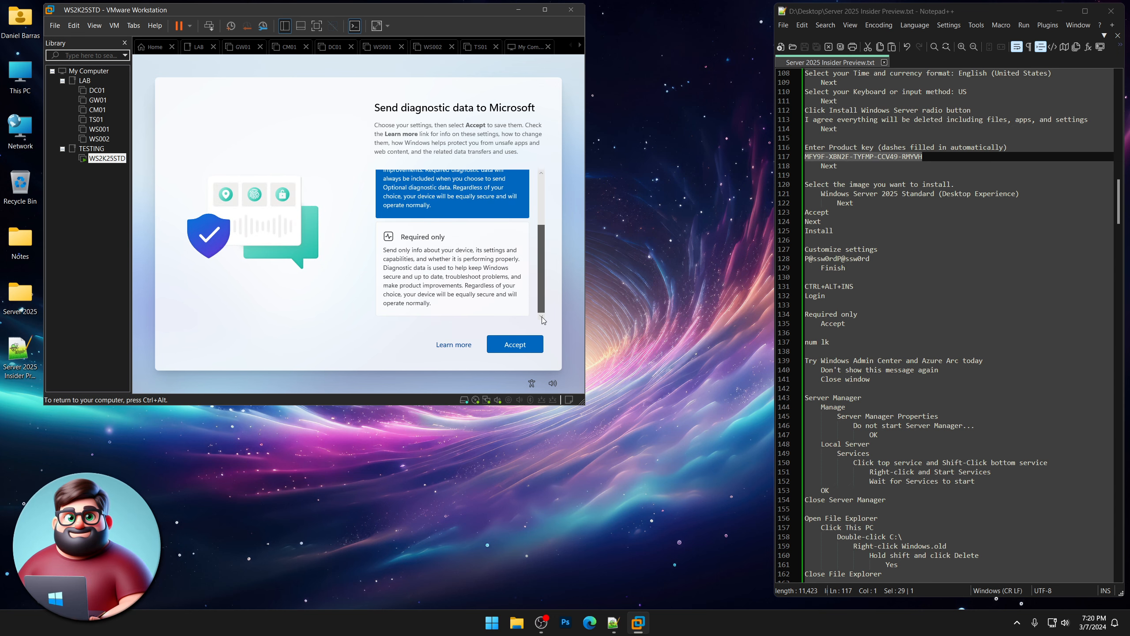
{"action": "left_click", "coordinate": [437, 285]}
{"action": "left_click", "coordinate": [527, 349]}
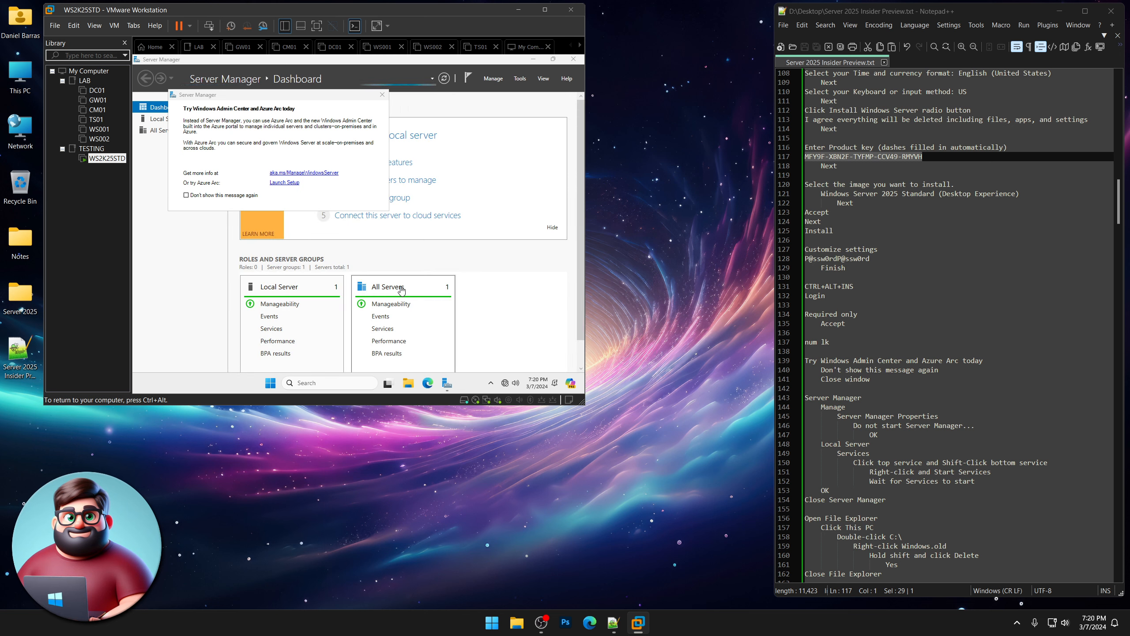
Tick Don't show this message again on the Admin Center prompt and close it.
{"action": "scroll", "coordinate": [935, 312], "scroll_direction": "down", "scroll_amount": 4}
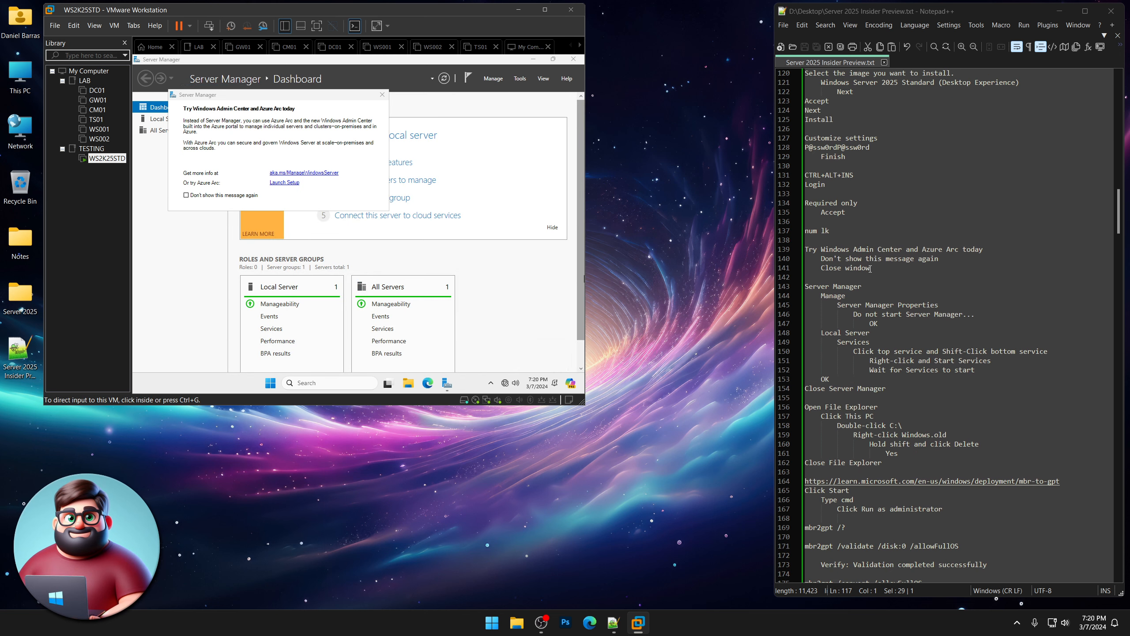
{"action": "left_click_drag", "start_coordinate": [804, 249], "coordinate": [870, 268]}
{"action": "left_click", "coordinate": [186, 194]}
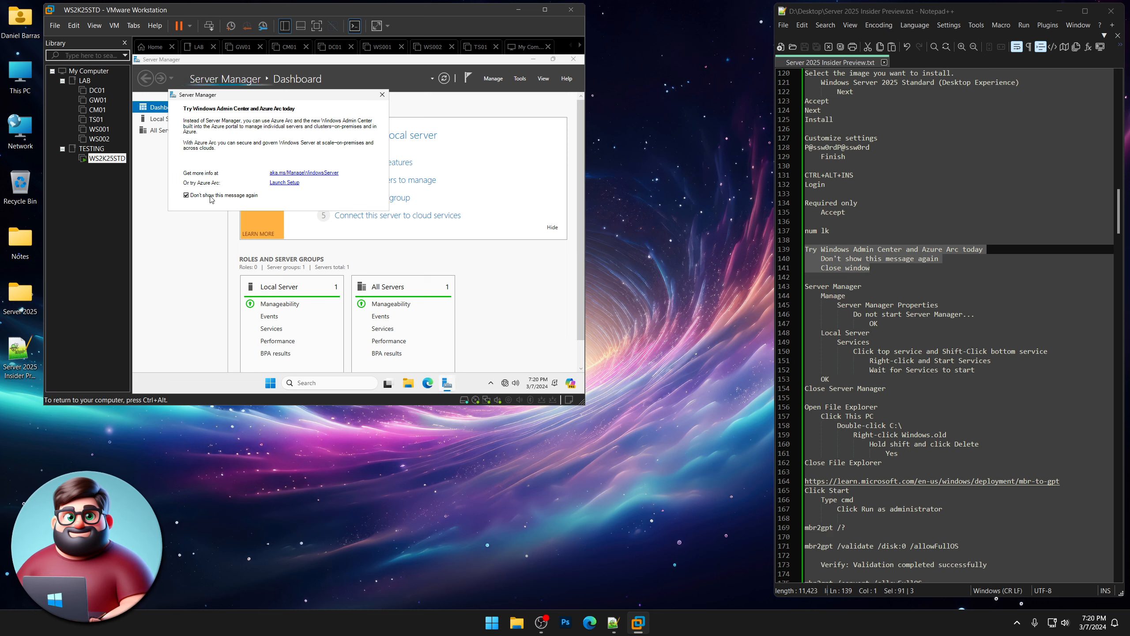
{"action": "left_click", "coordinate": [382, 94]}
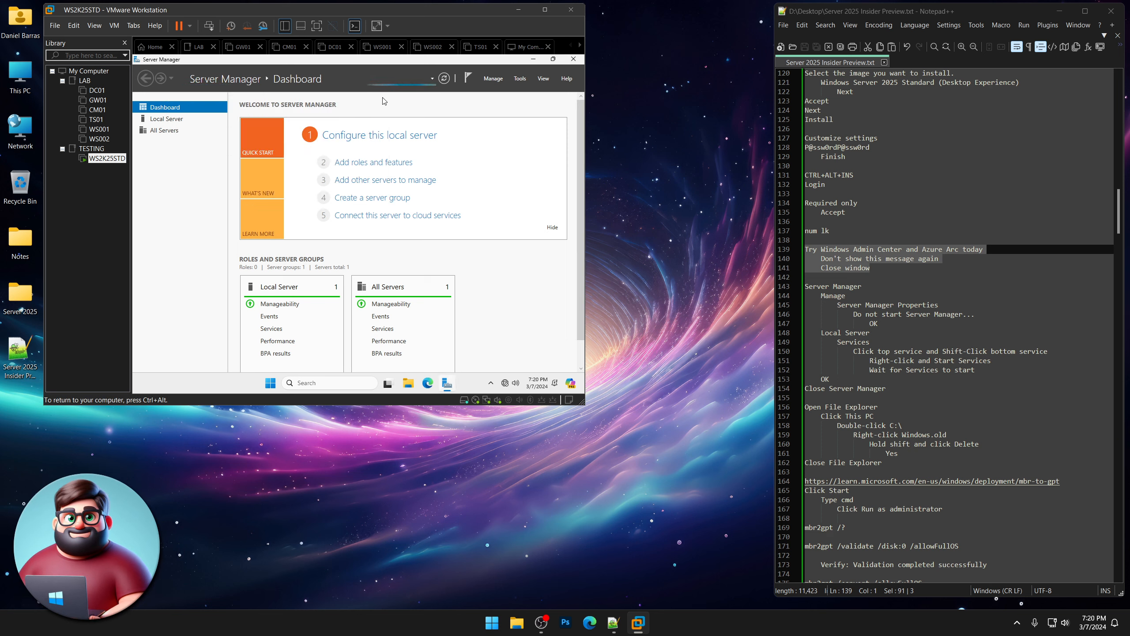
In Server Manager Properties, turn on Do not start Server Manager automatically at logon.
{"action": "left_click", "coordinate": [498, 82]}
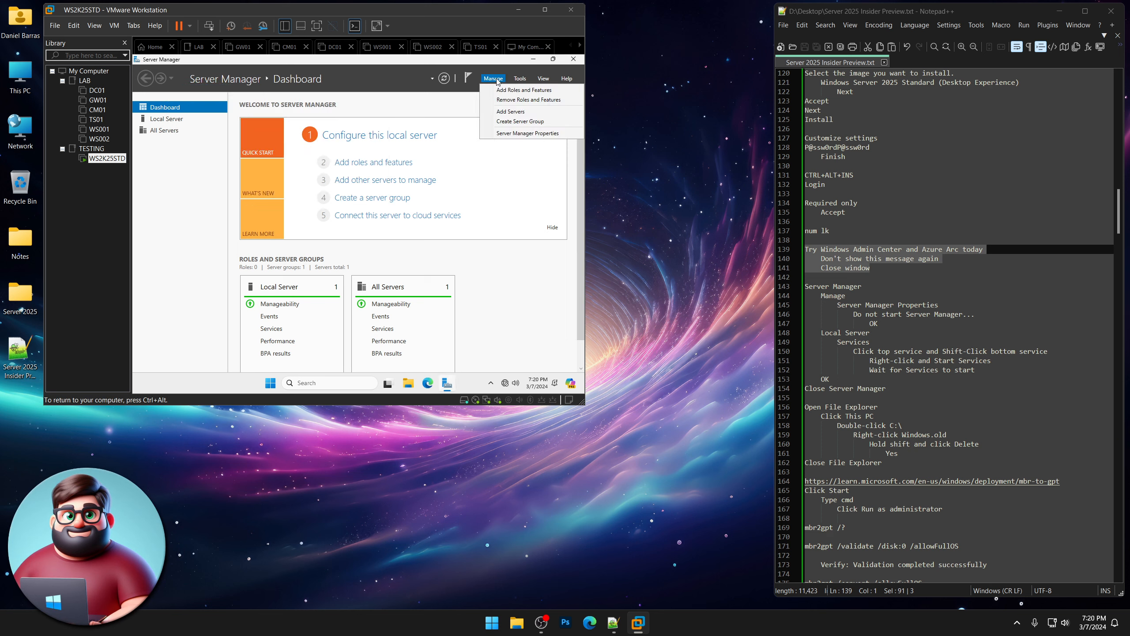
{"action": "left_click", "coordinate": [495, 133]}
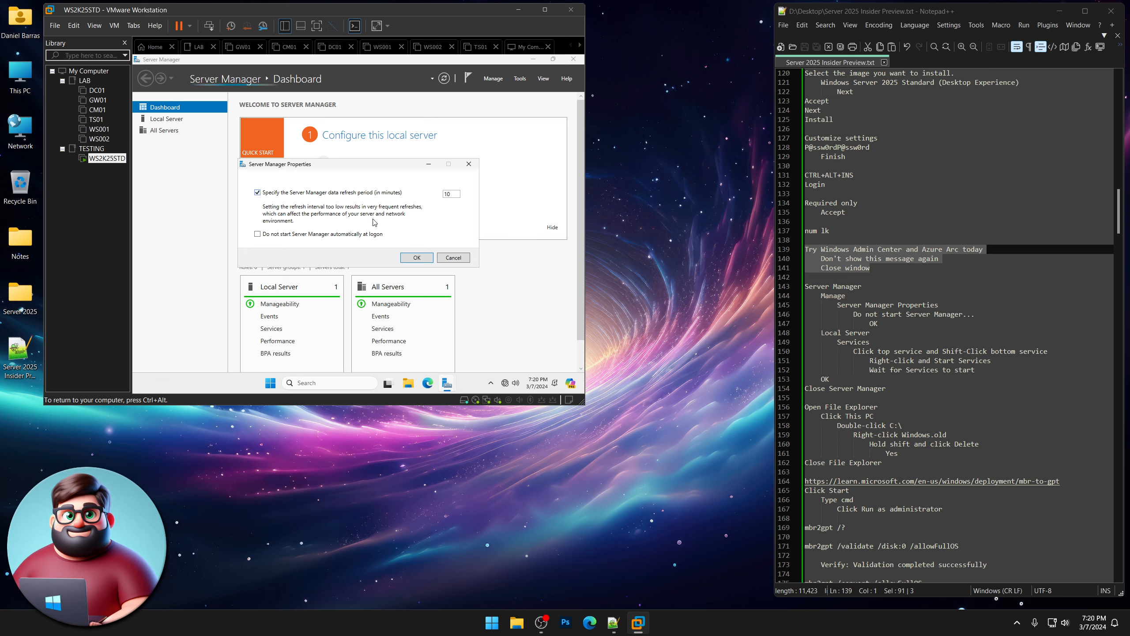
{"action": "left_click", "coordinate": [376, 233]}
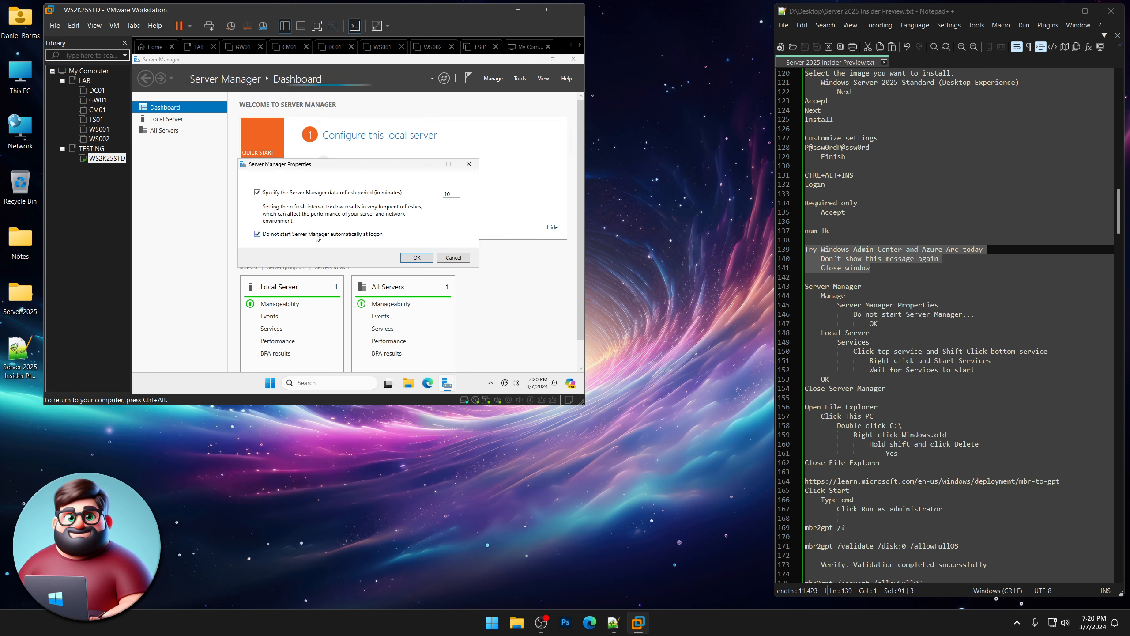
{"action": "left_click", "coordinate": [417, 258]}
{"action": "scroll", "coordinate": [522, 285], "scroll_direction": "down", "scroll_amount": 5}
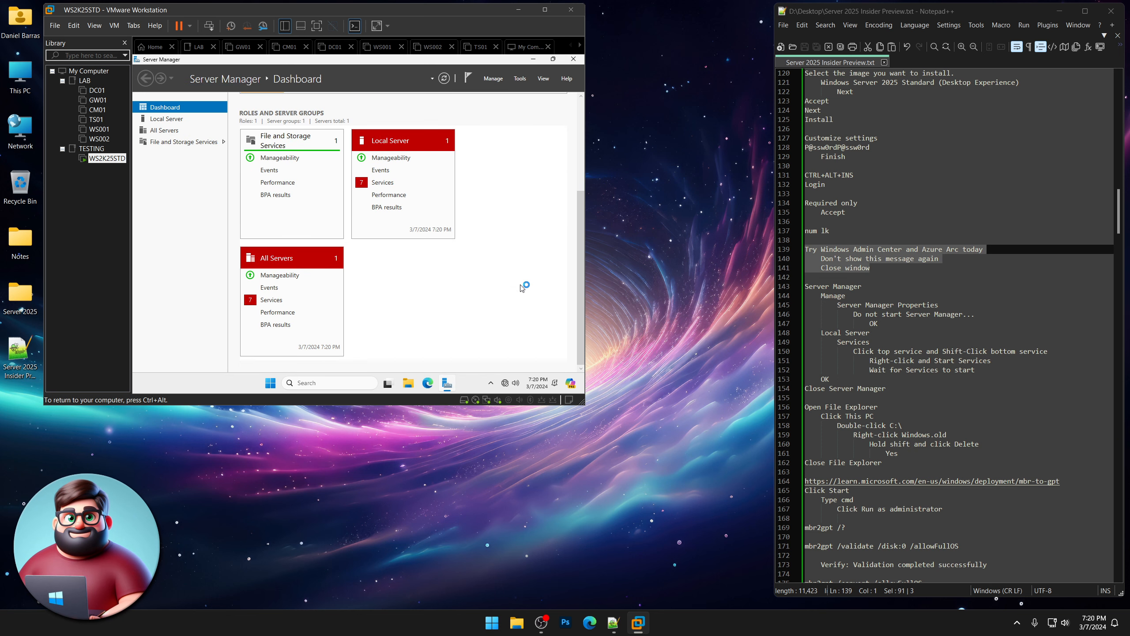
Select all seven stopped services in Local Server's Services view, from wscsvc down, and start them.
{"action": "left_click", "coordinate": [383, 182]}
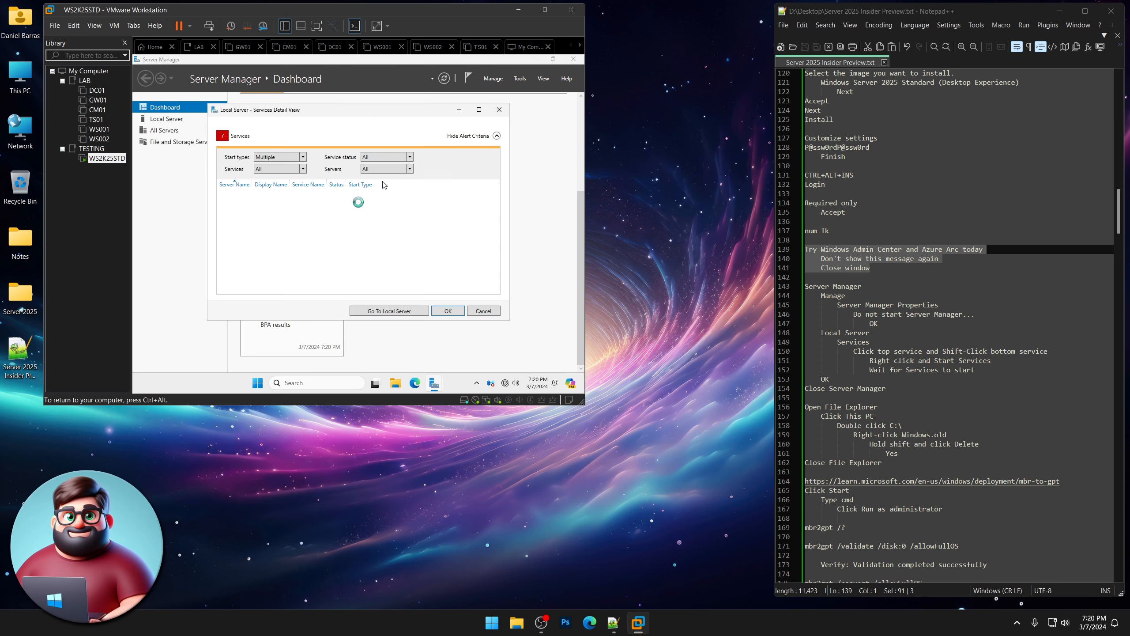
{"action": "left_click", "coordinate": [282, 199]}
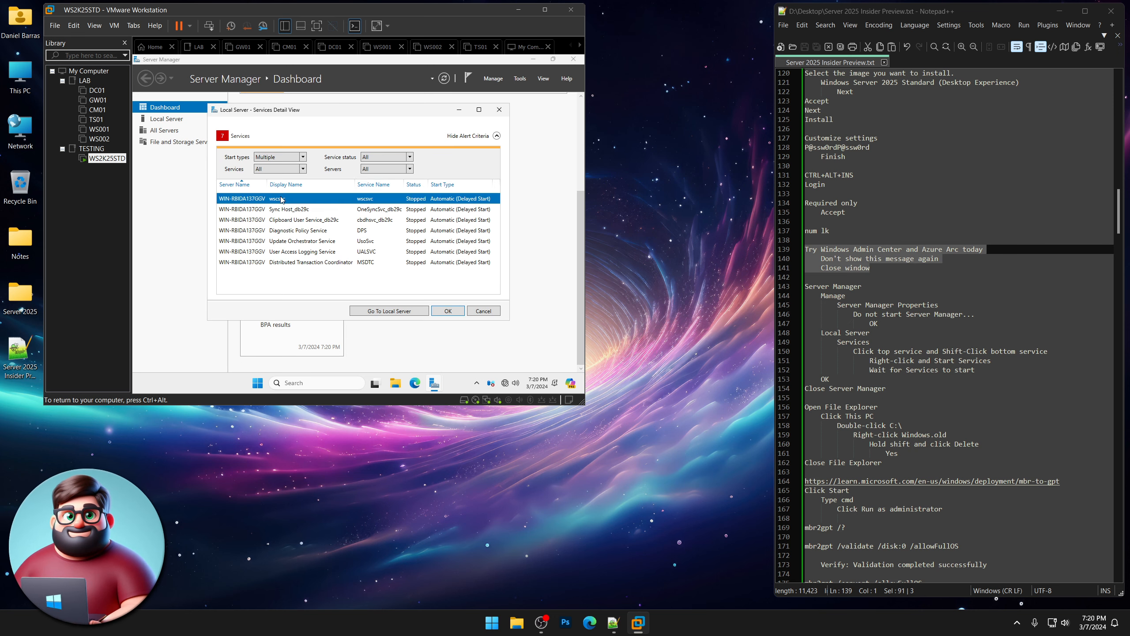
{"action": "left_click", "coordinate": [298, 263], "text": "shift"}
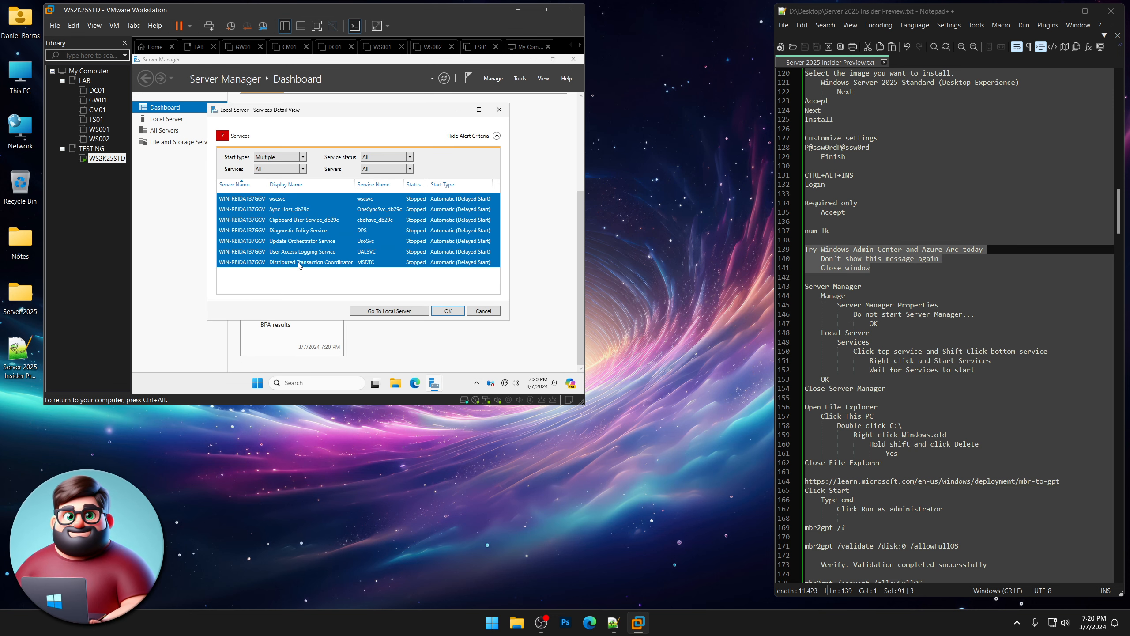
{"action": "right_click", "coordinate": [299, 261]}
{"action": "left_click", "coordinate": [319, 265]}
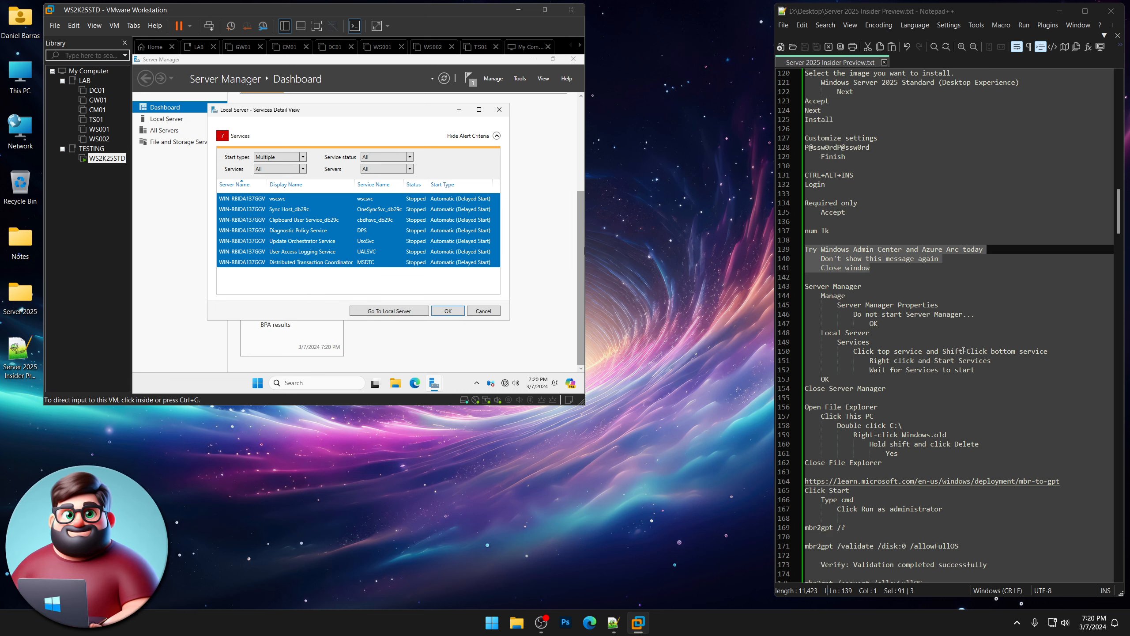
{"action": "scroll", "coordinate": [907, 346], "scroll_direction": "down", "scroll_amount": 4}
{"action": "scroll", "coordinate": [890, 302], "scroll_direction": "down", "scroll_amount": 2}
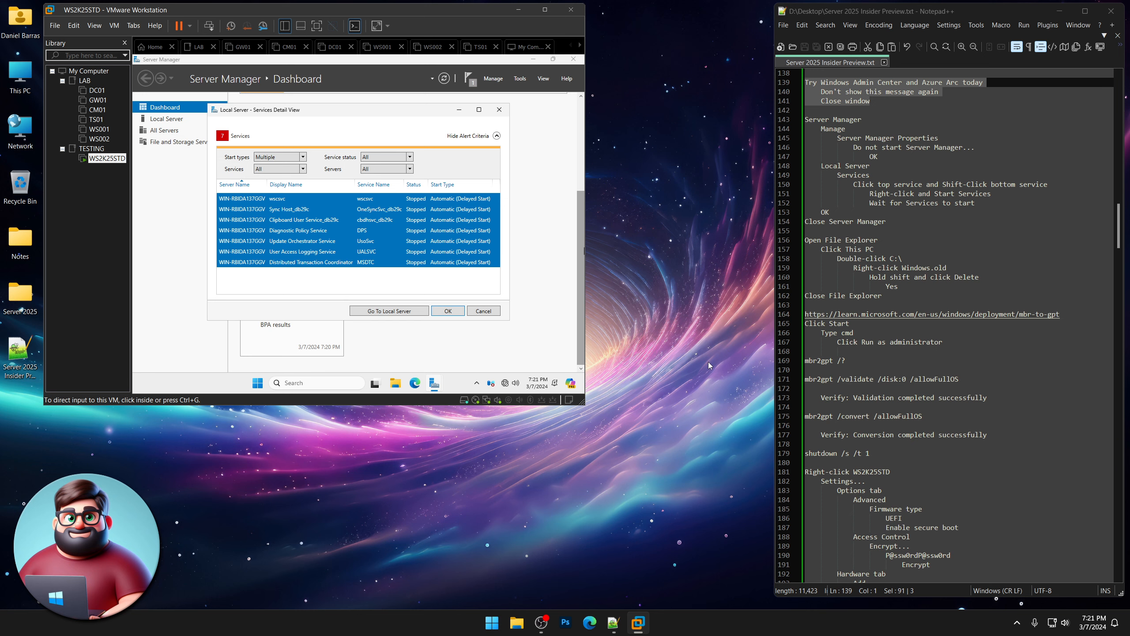
{"action": "left_click", "coordinate": [365, 114]}
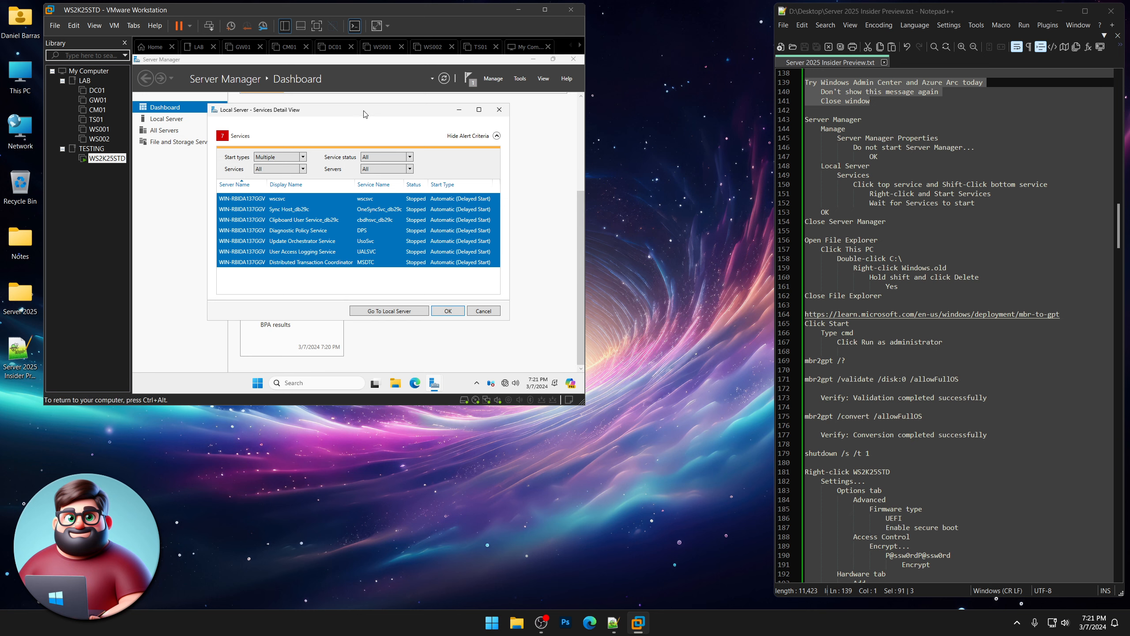
Close Server Manager and browse to Local Disk (C:) in the VM's File Explorer.
{"action": "left_click", "coordinate": [448, 311]}
{"action": "left_click", "coordinate": [573, 59]}
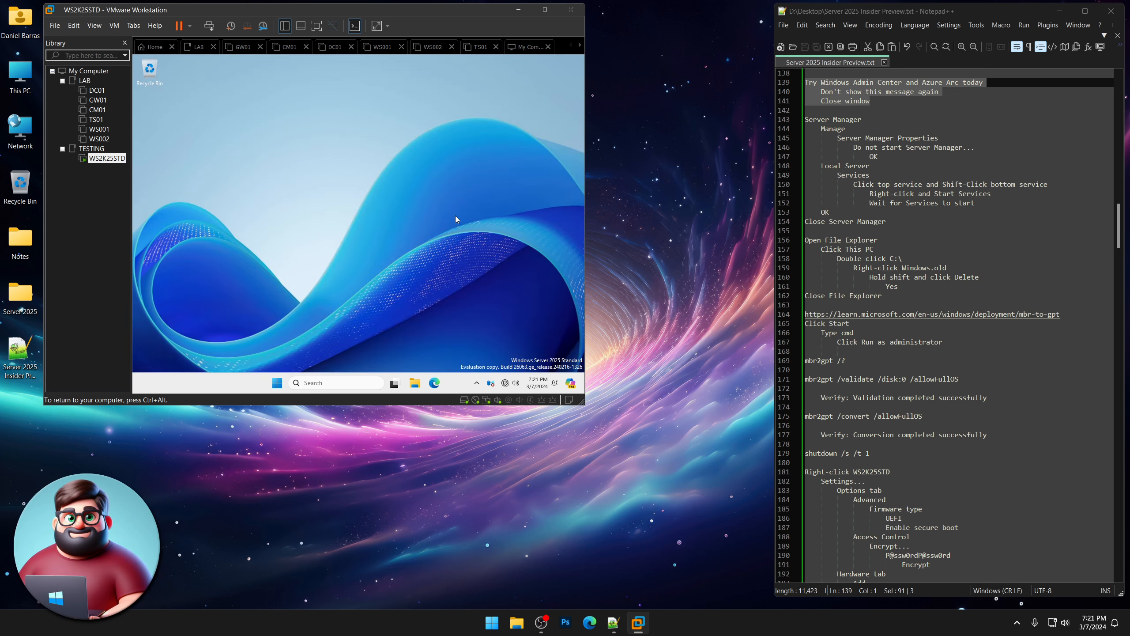
{"action": "left_click", "coordinate": [416, 384]}
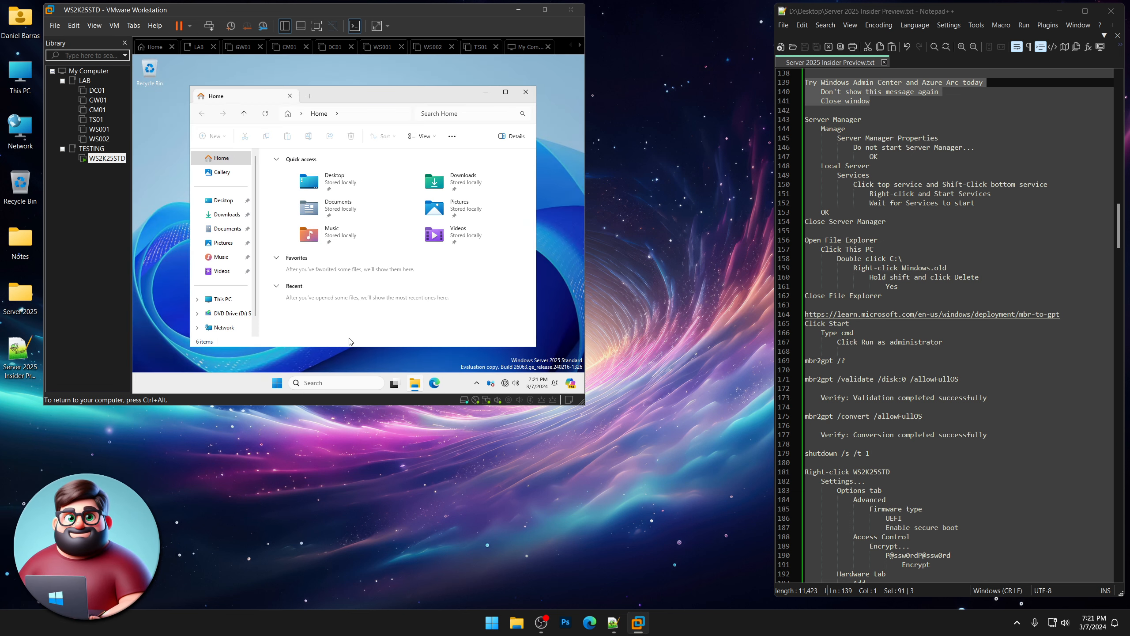
{"action": "left_click", "coordinate": [224, 300]}
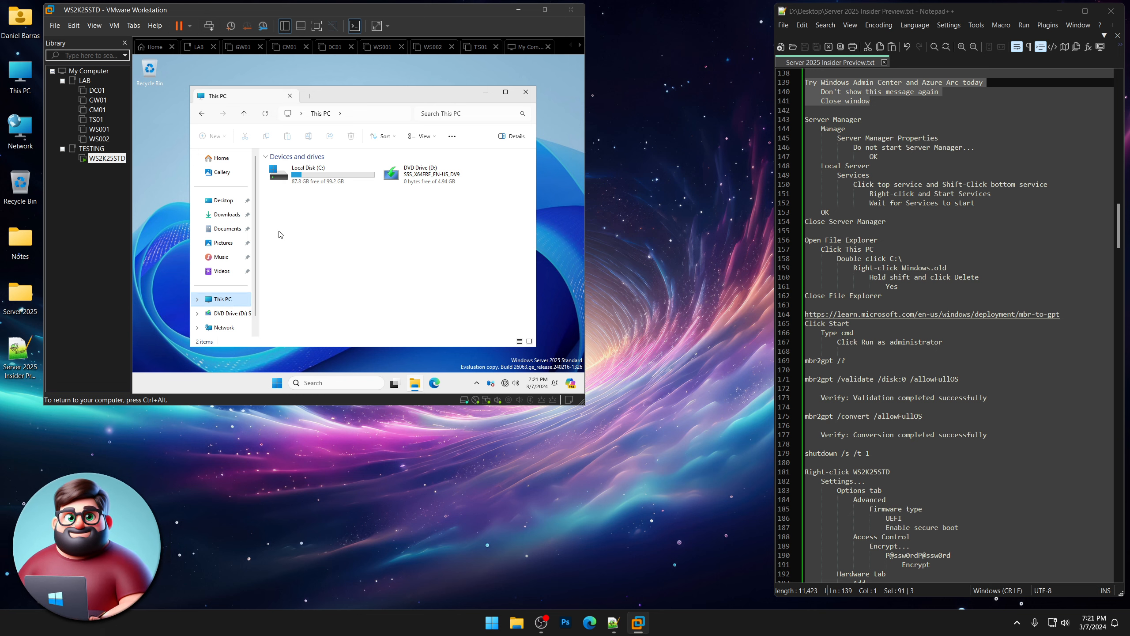
{"action": "double_click", "coordinate": [300, 179]}
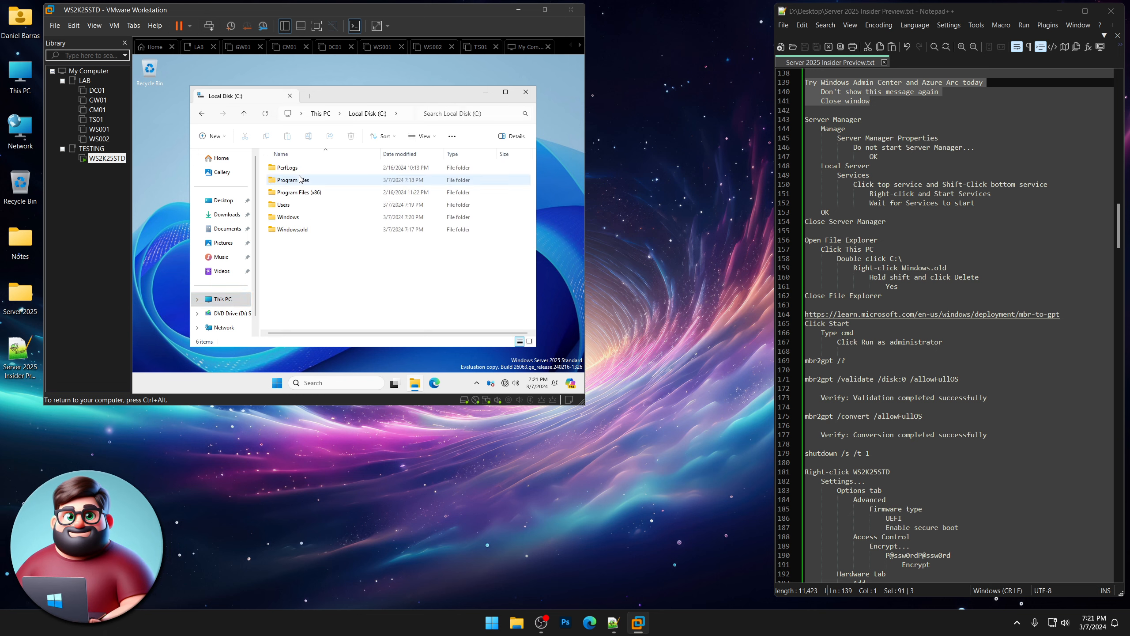
Permanently delete the Windows.old folder, confirm with Yes, and close File Explorer.
{"action": "left_click", "coordinate": [298, 232]}
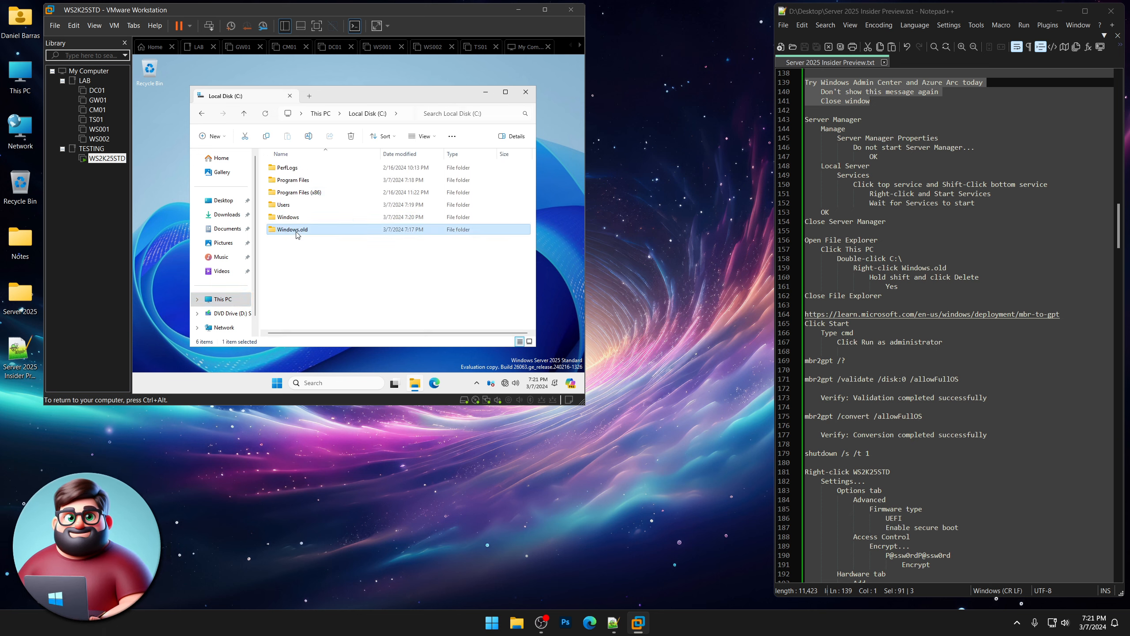
{"action": "right_click", "coordinate": [297, 235]}
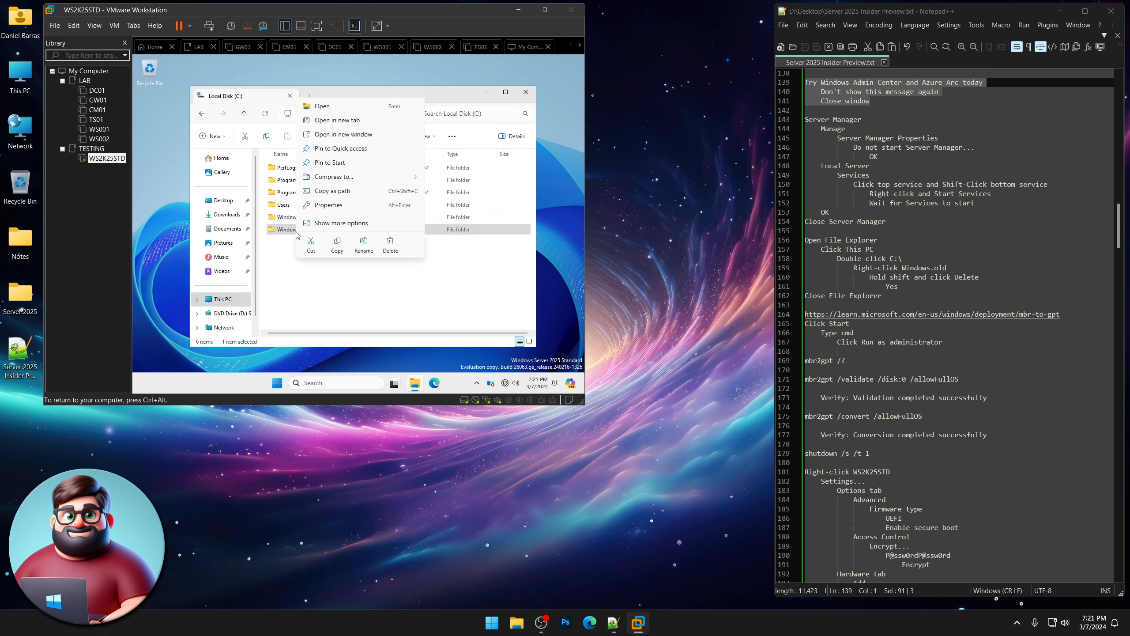
{"action": "left_click", "coordinate": [397, 248], "text": "shift"}
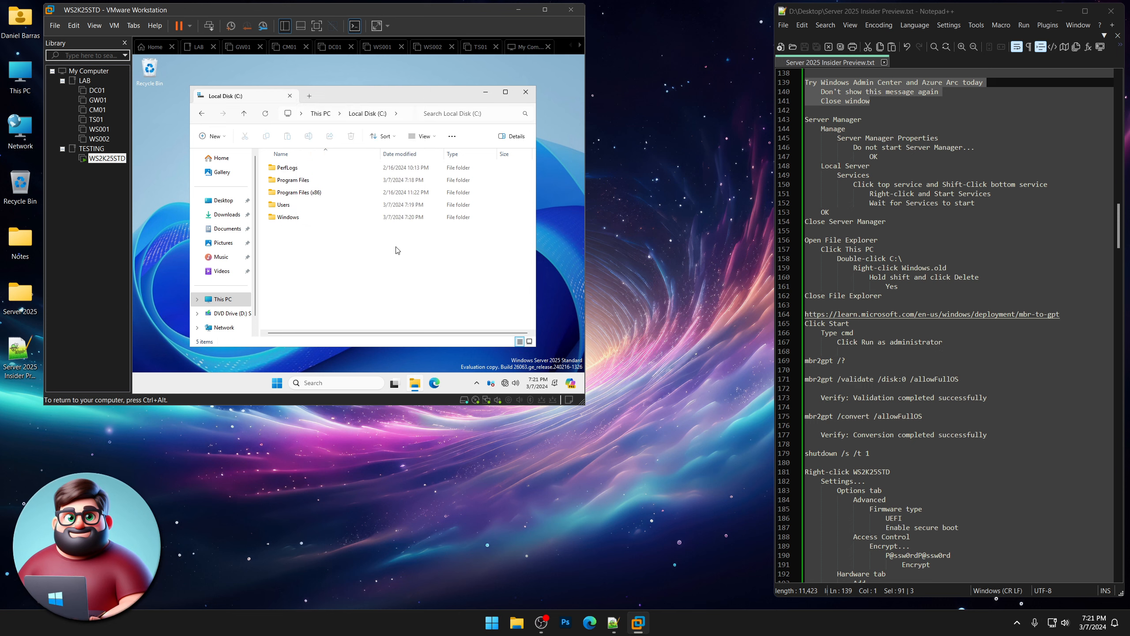
{"action": "right_click", "coordinate": [147, 68]}
{"action": "left_click", "coordinate": [188, 114]}
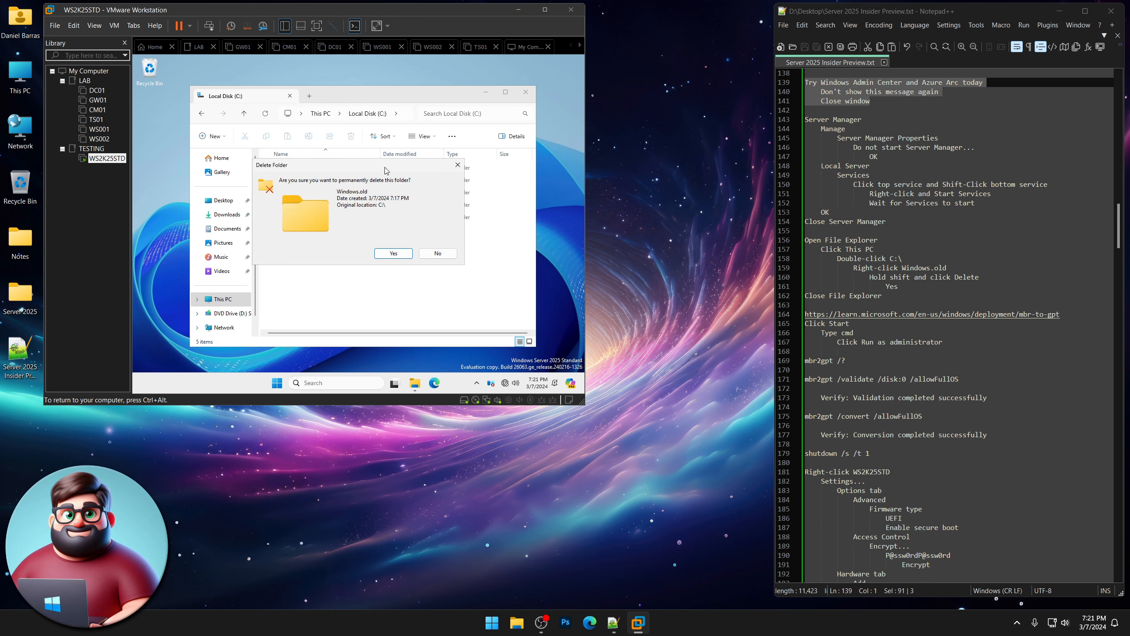
{"action": "left_click", "coordinate": [396, 255]}
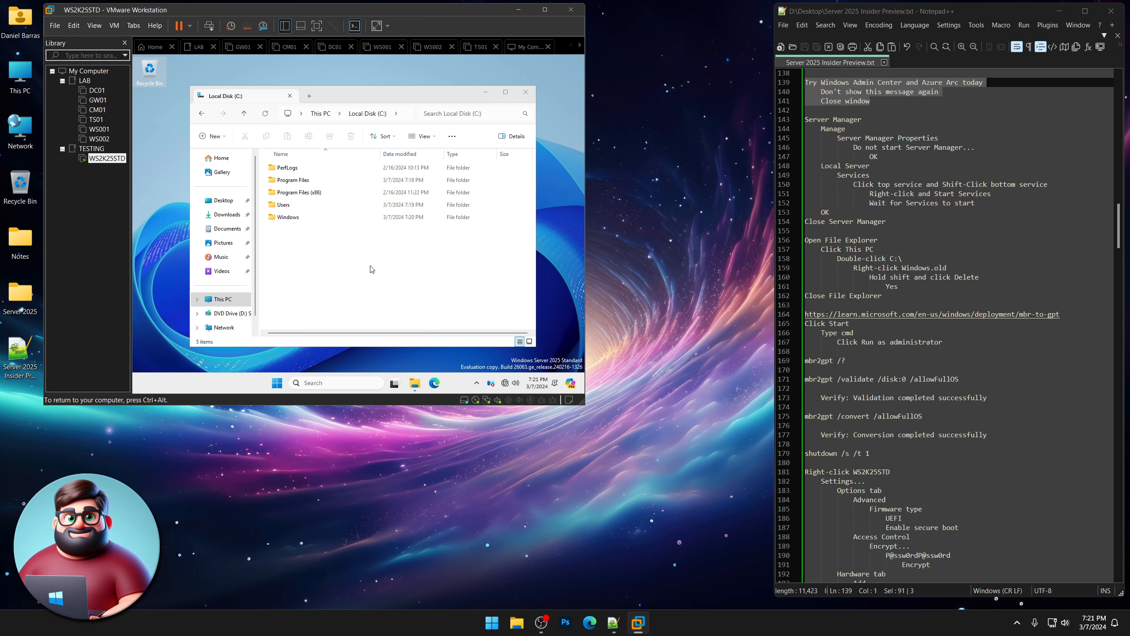
{"action": "left_click", "coordinate": [526, 92]}
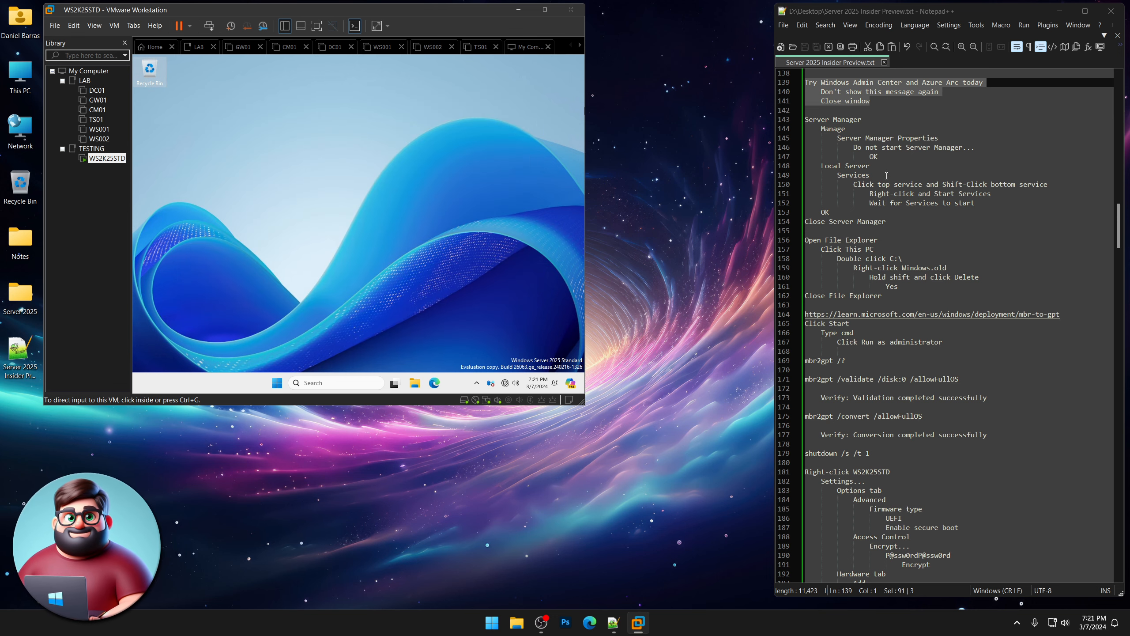
{"action": "double_click", "coordinate": [976, 315]}
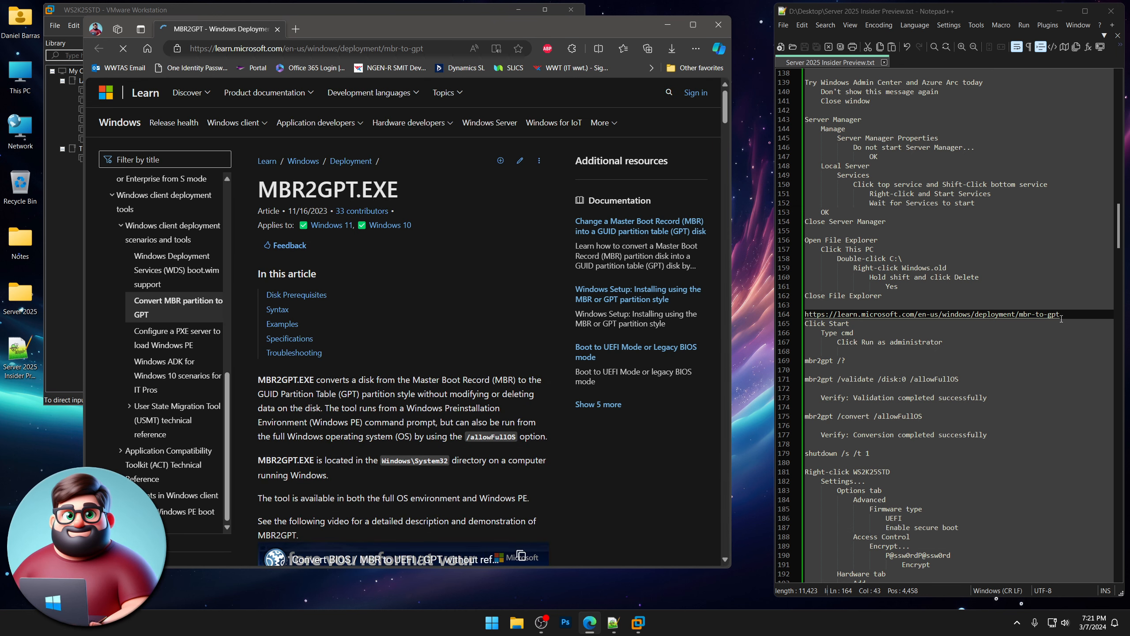
{"action": "scroll", "coordinate": [446, 272], "scroll_direction": "down", "scroll_amount": 3}
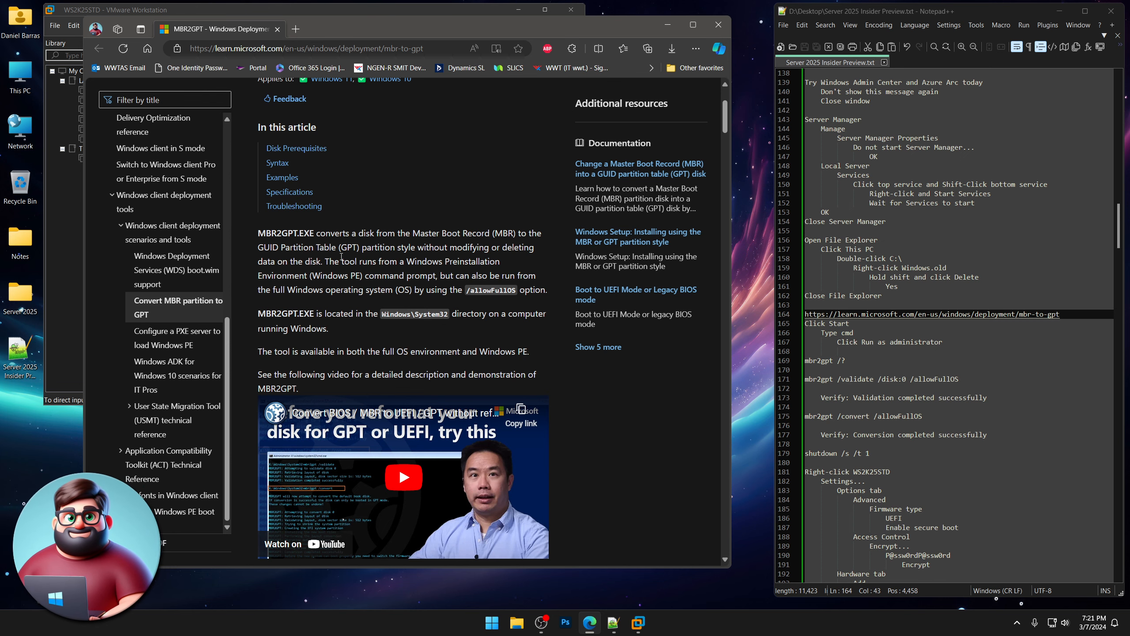
{"action": "left_click", "coordinate": [718, 24]}
{"action": "scroll", "coordinate": [917, 318], "scroll_direction": "down", "scroll_amount": 5}
{"action": "left_click", "coordinate": [324, 226]}
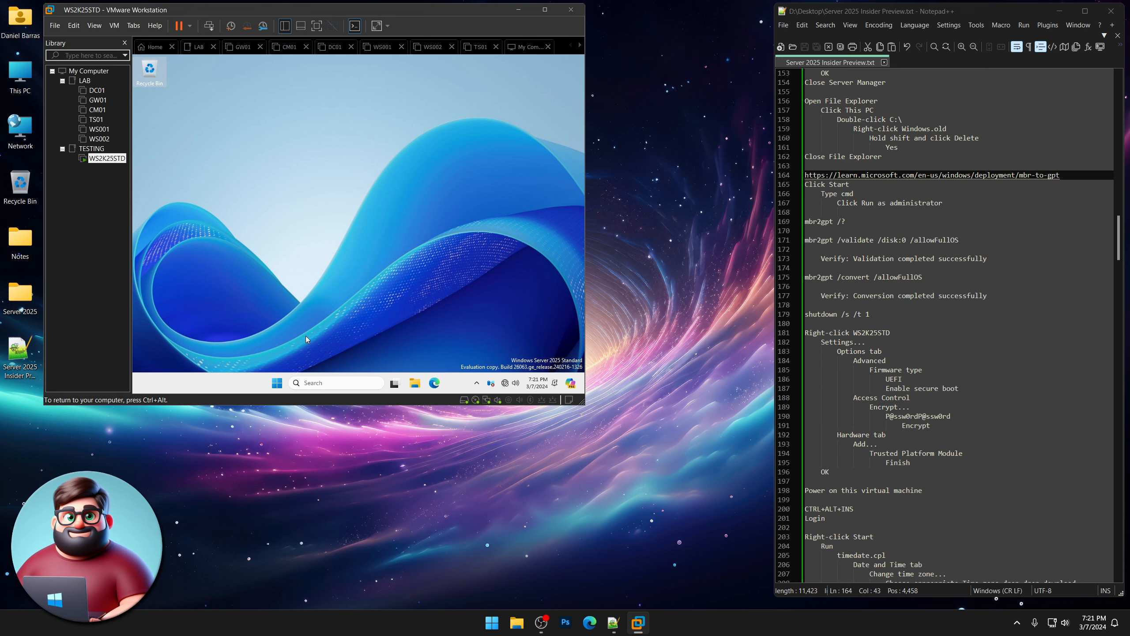
Search for cmd in the VM and launch Command Prompt as administrator.
{"action": "right_click", "coordinate": [277, 383]}
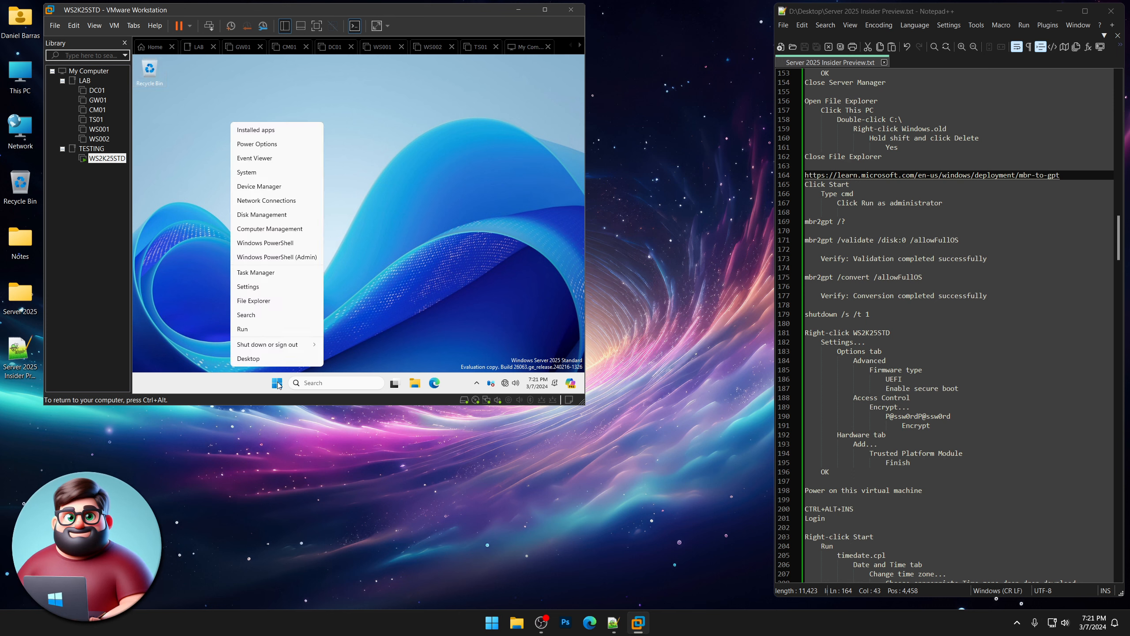
{"action": "left_click", "coordinate": [277, 383]}
{"action": "left_click", "coordinate": [277, 383]}
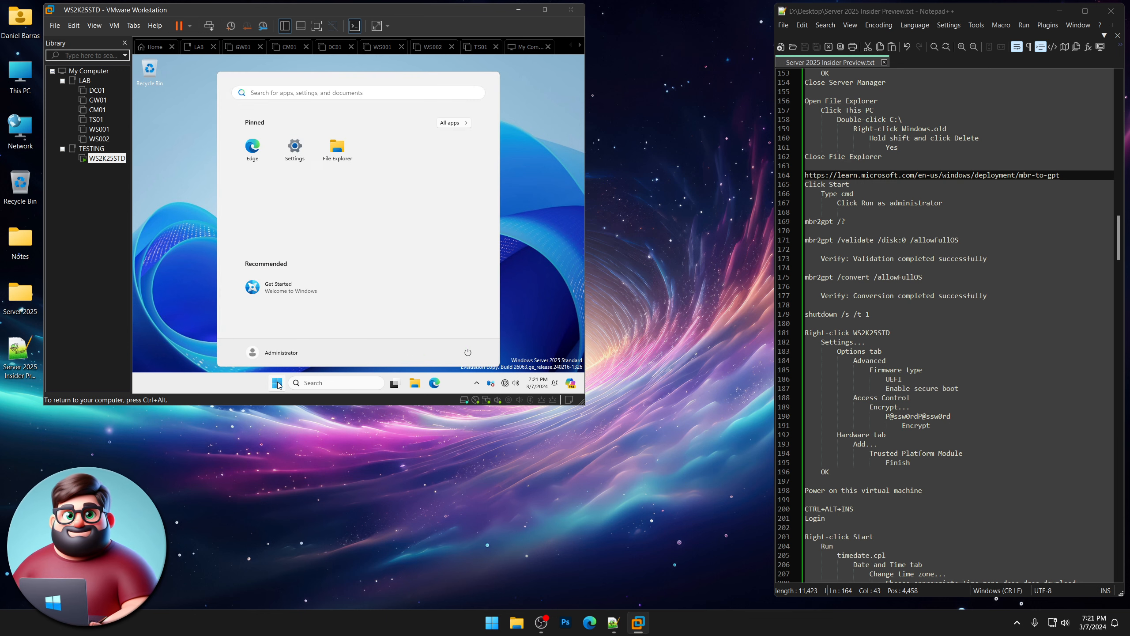
{"action": "type", "text": "cmd"}
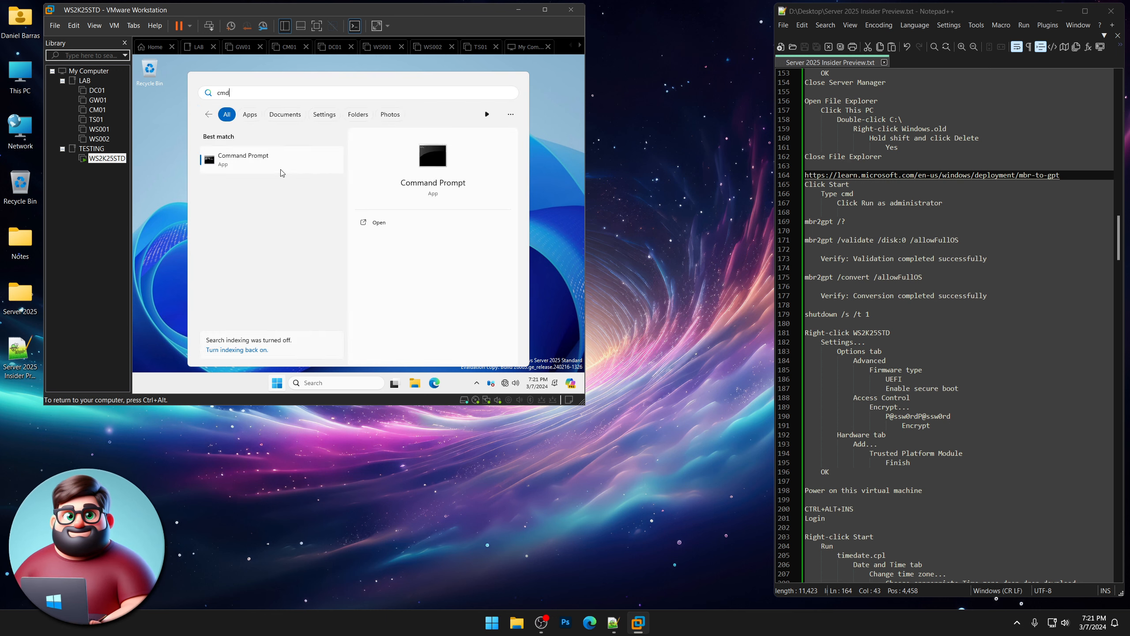
{"action": "left_click", "coordinate": [404, 238]}
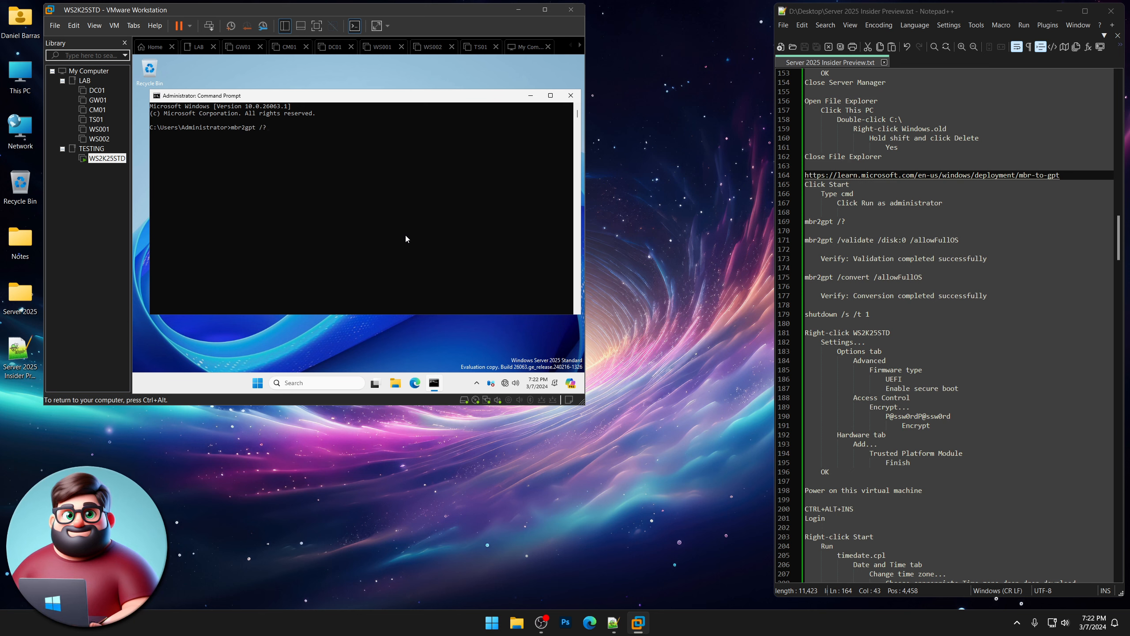
Show mbr2gpt help, then validate disk 0 with mbr2gpt /validate /disk:0 /allowFullOS.
{"action": "key", "text": "Return"}
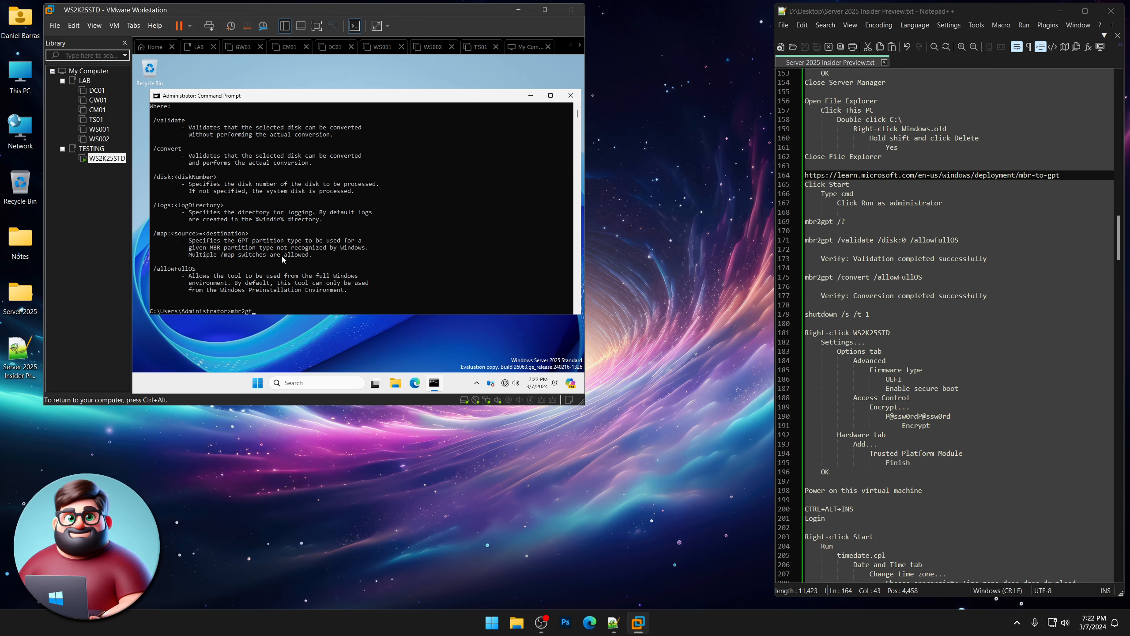
{"action": "key", "text": "BackSpace"}
{"action": "type", "text": "pt /valid"}
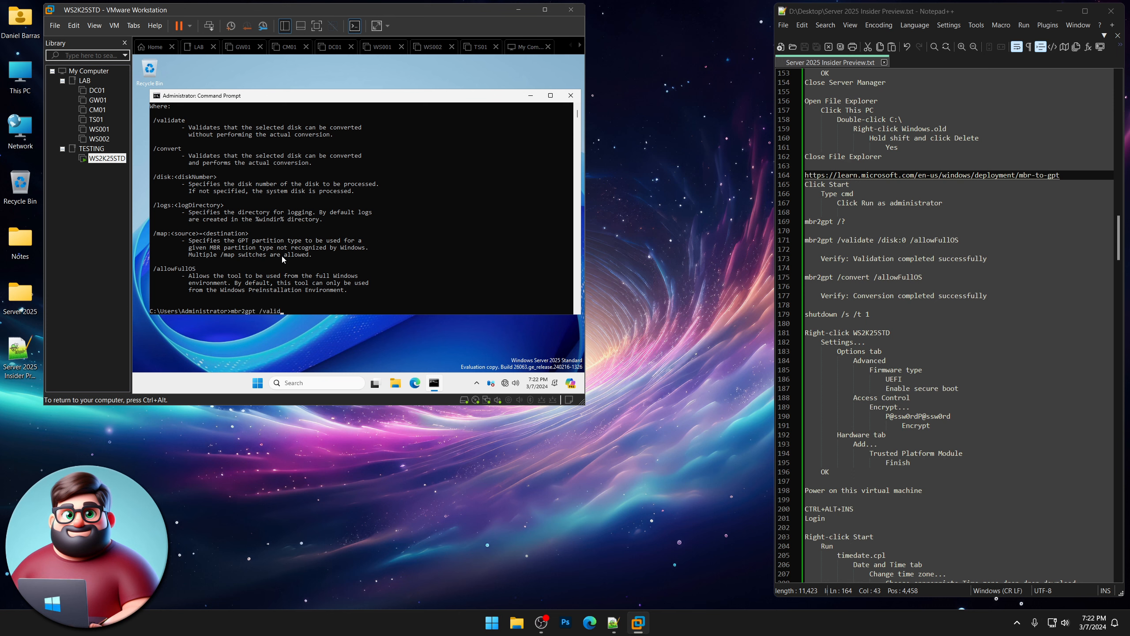
{"action": "type", "text": "ate /disk"}
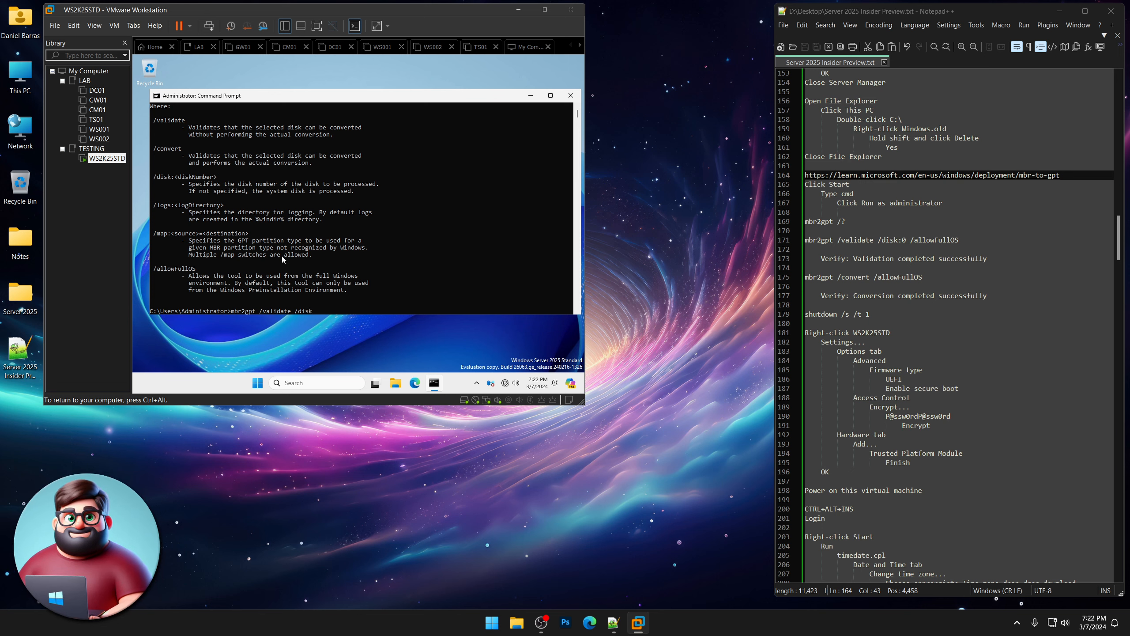
{"action": "type", "text": ":0 /allo"}
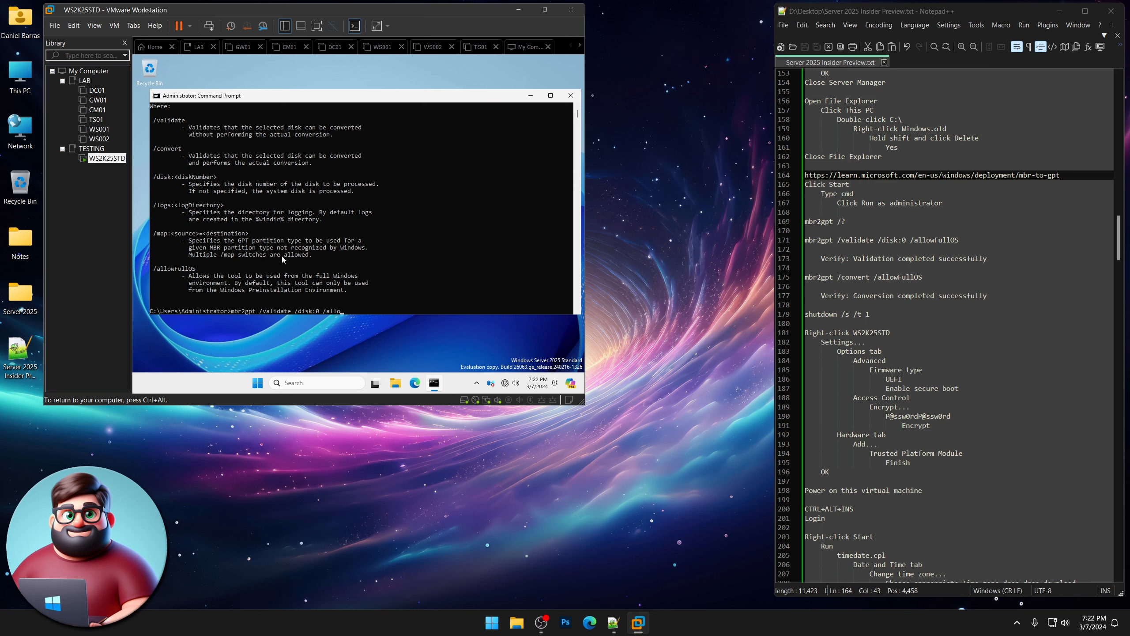
{"action": "type", "text": "wFullOS"}
{"action": "key", "text": "Return"}
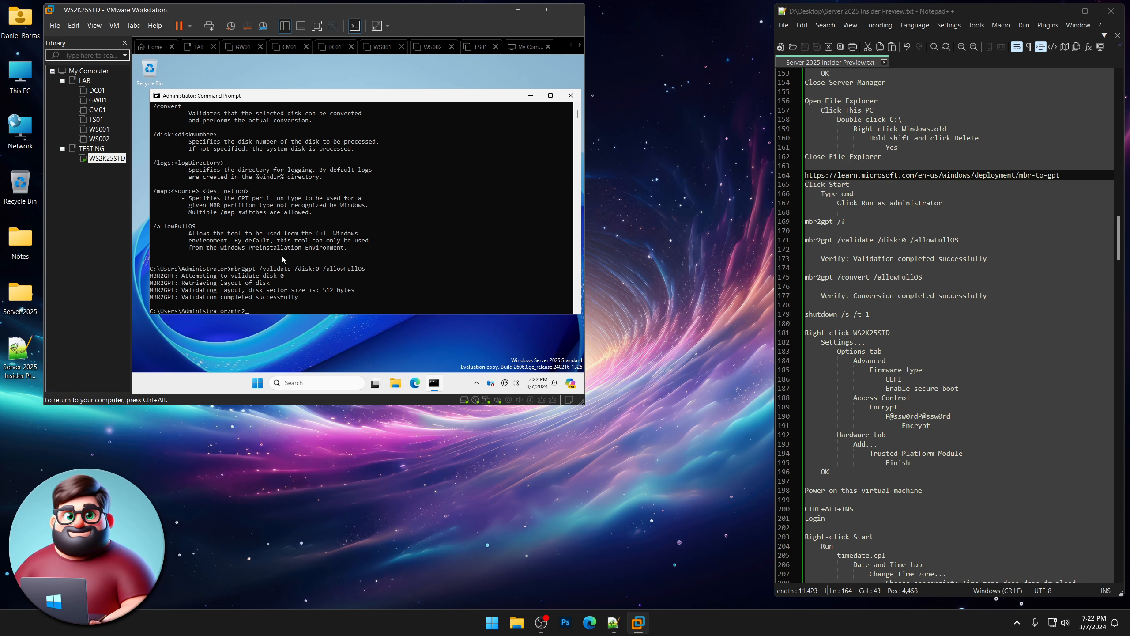
Convert the system disk to GPT with mbr2gpt /convert /allowFullOS.
{"action": "type", "text": "gpt /"}
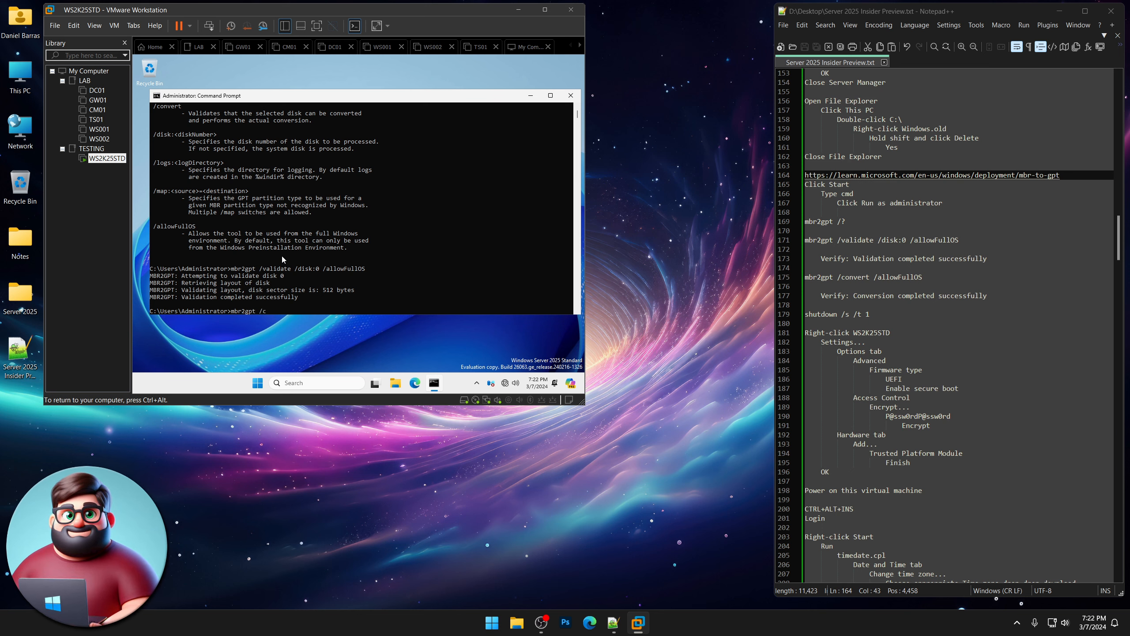
{"action": "type", "text": "convert /allow"}
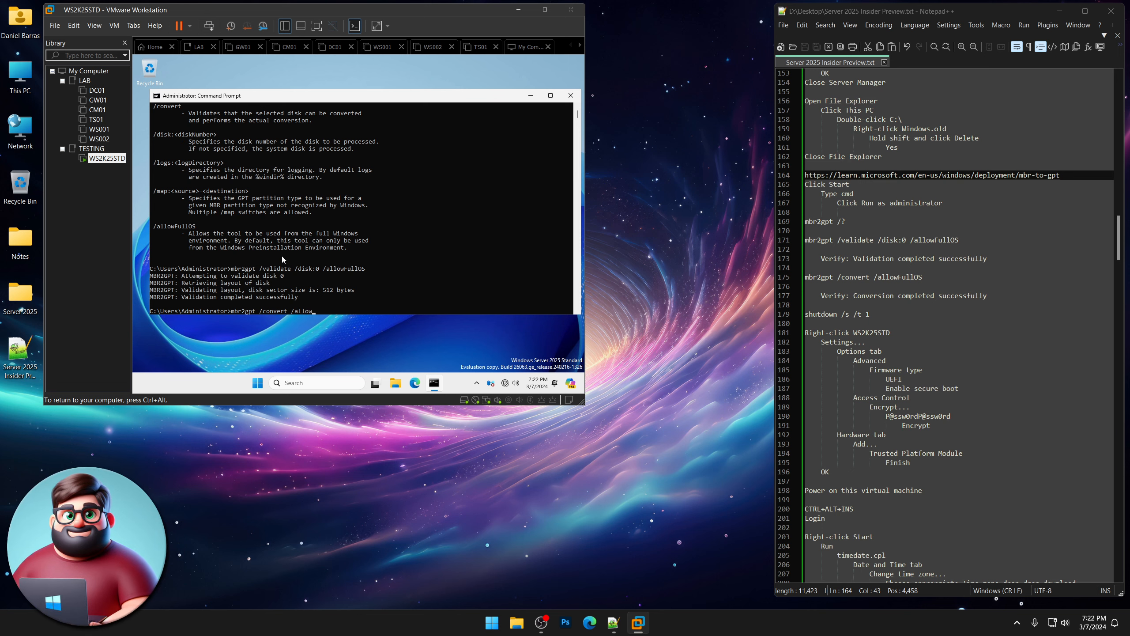
{"action": "type", "text": "FullO"}
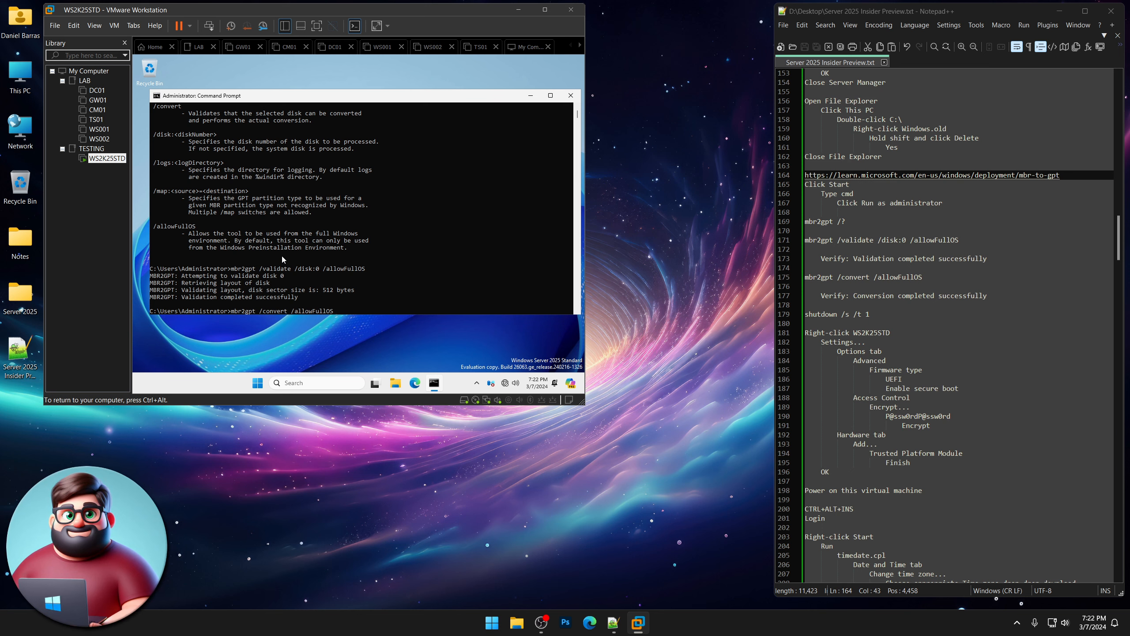
{"action": "type", "text": "S"}
{"action": "key", "text": "Return"}
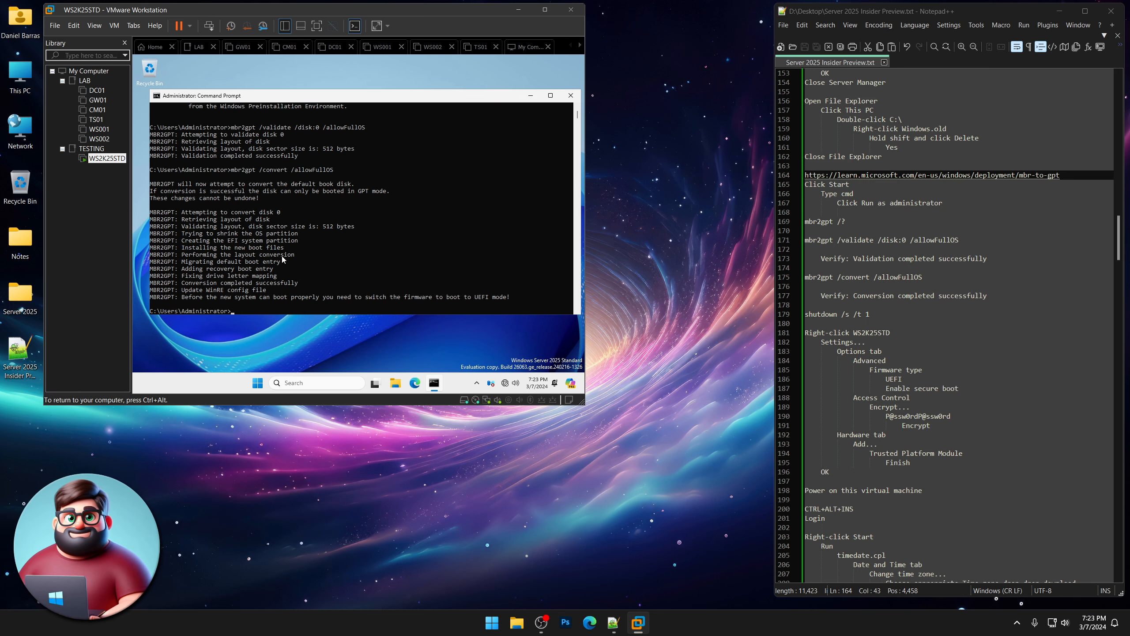
{"action": "type", "text": "shutdown"}
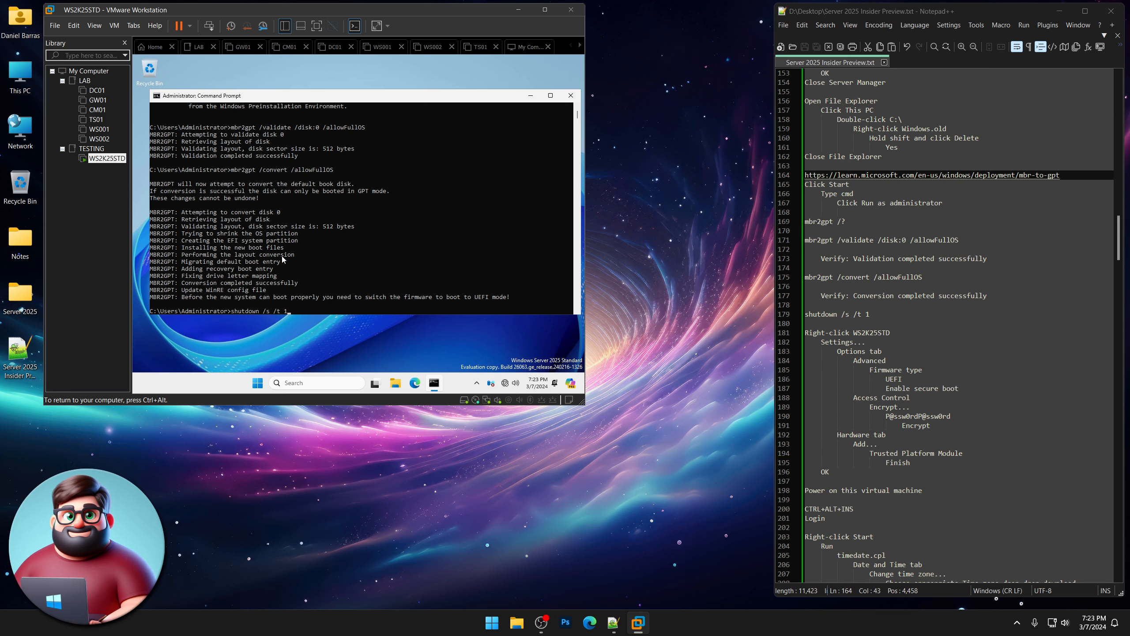
{"action": "type", "text": " /s /t 1"}
Run shutdown /s /t 1 to power off WS2K25STD, then release input with Ctrl+Alt.
{"action": "key", "text": "Return"}
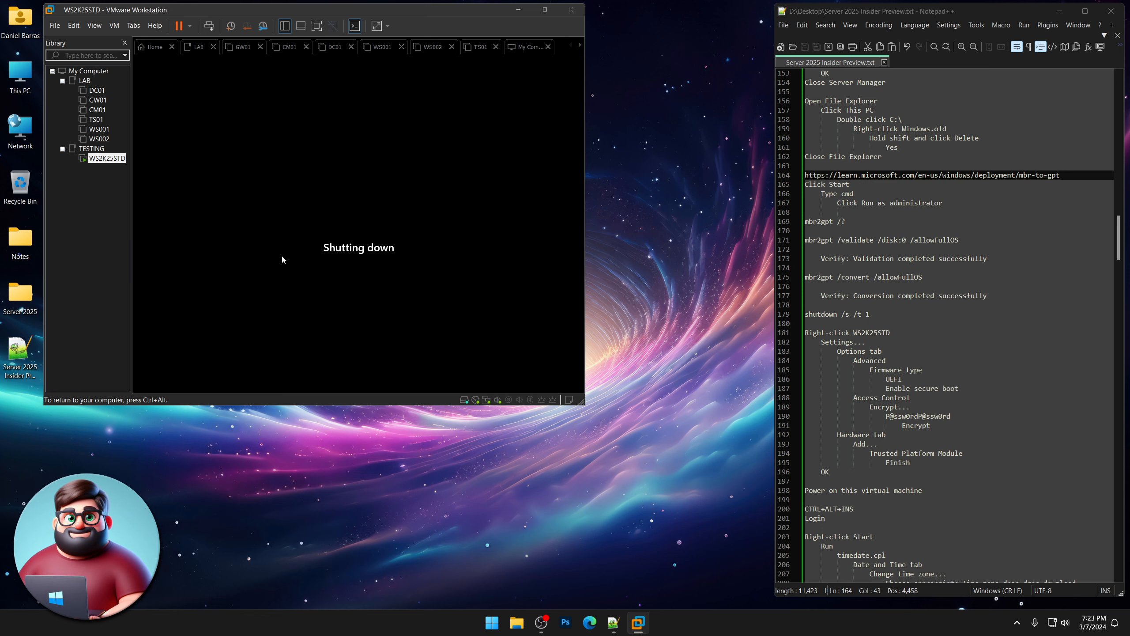
{"action": "key", "text": "ctrl+alt"}
{"action": "scroll", "coordinate": [875, 274], "scroll_direction": "down", "scroll_amount": 4}
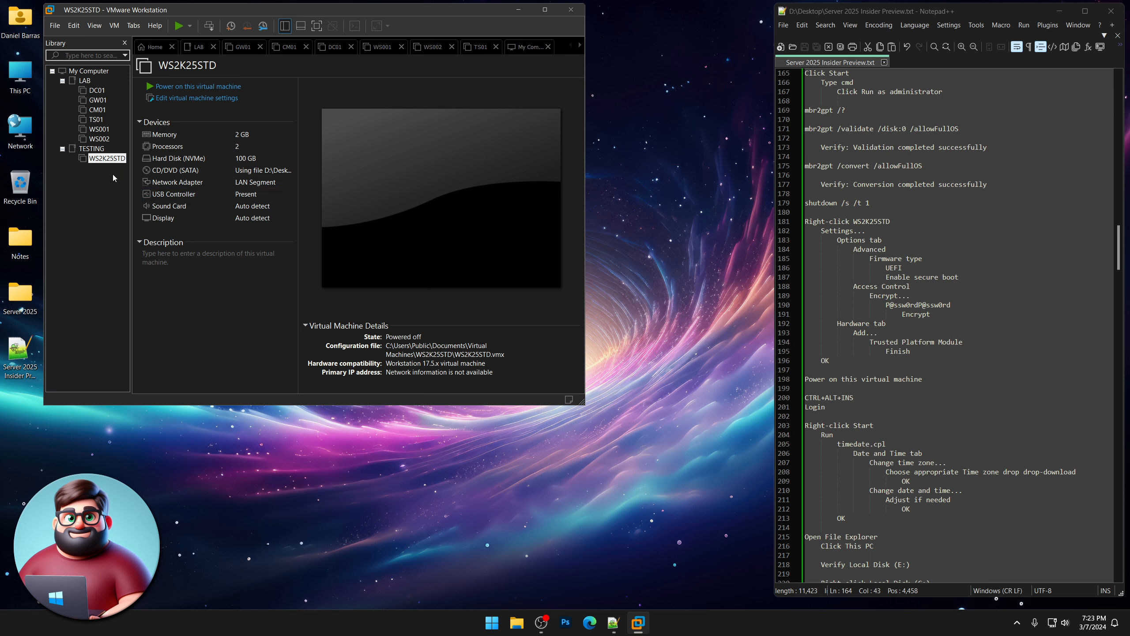
In WS2K25STD's Advanced options, switch firmware from BIOS to UEFI and enable secure boot.
{"action": "right_click", "coordinate": [106, 159]}
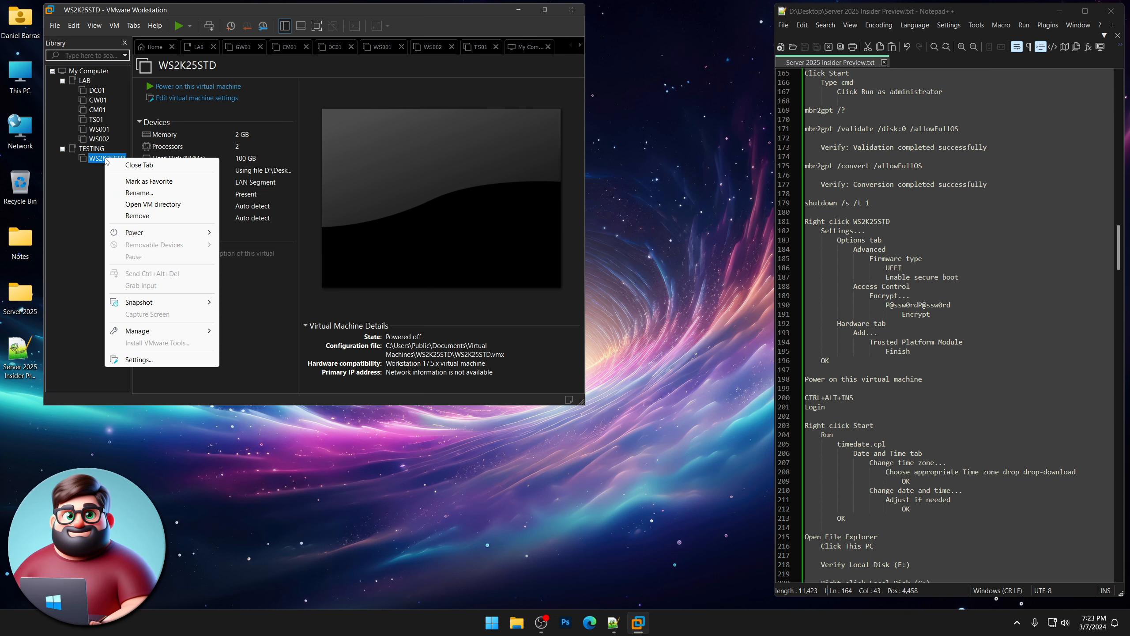
{"action": "left_click", "coordinate": [152, 358]}
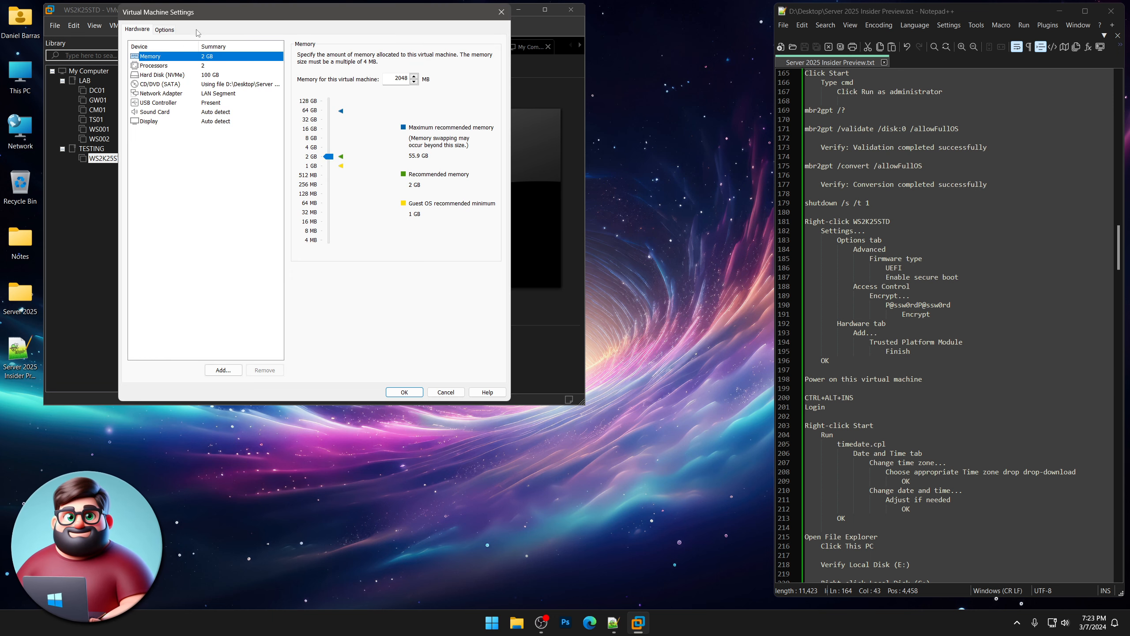
{"action": "left_click", "coordinate": [164, 30]}
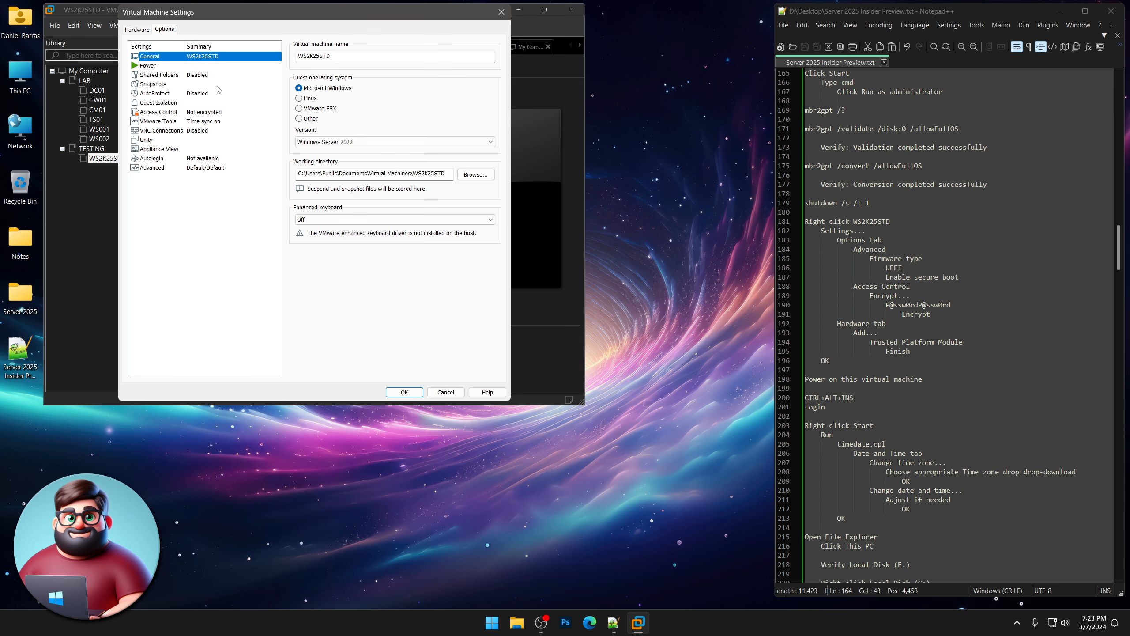
{"action": "left_click", "coordinate": [188, 169]}
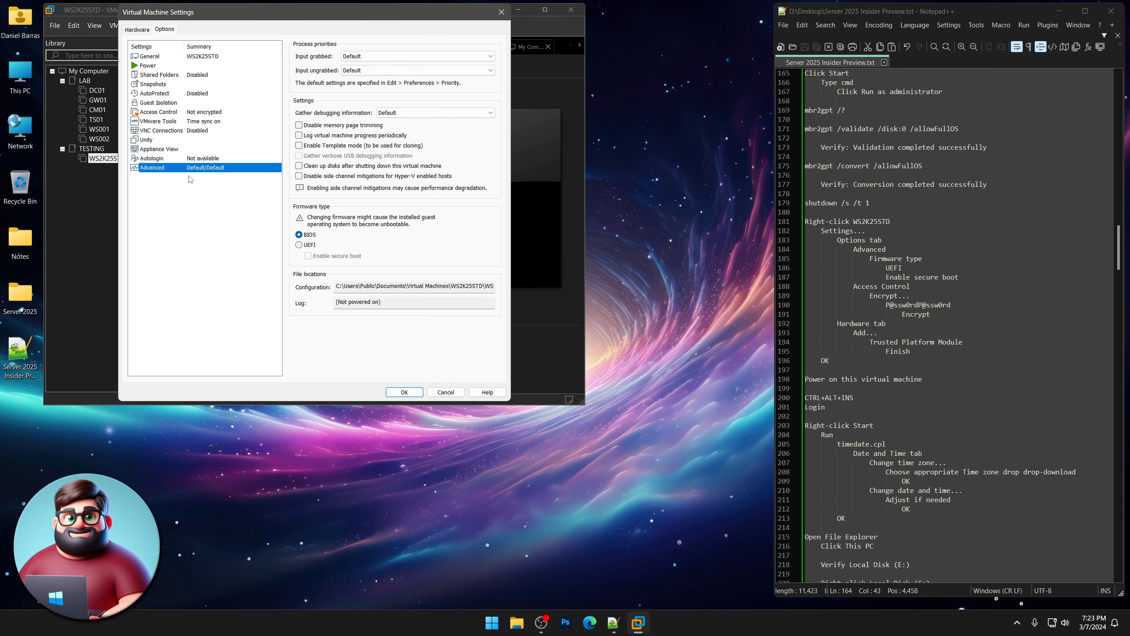
{"action": "left_click", "coordinate": [307, 245]}
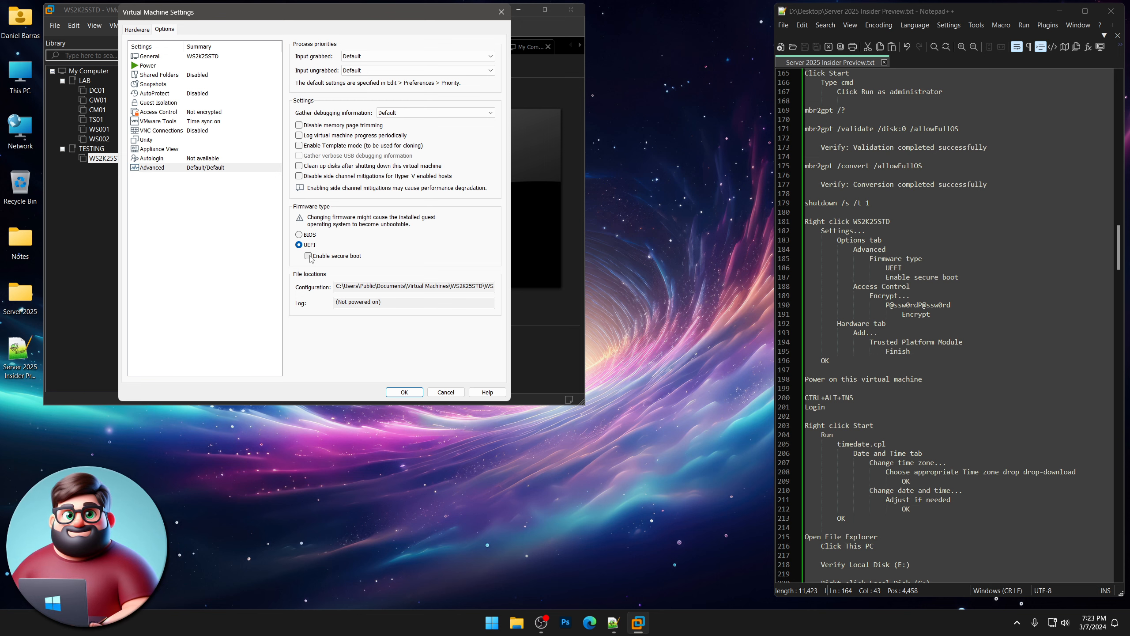
{"action": "left_click", "coordinate": [308, 257]}
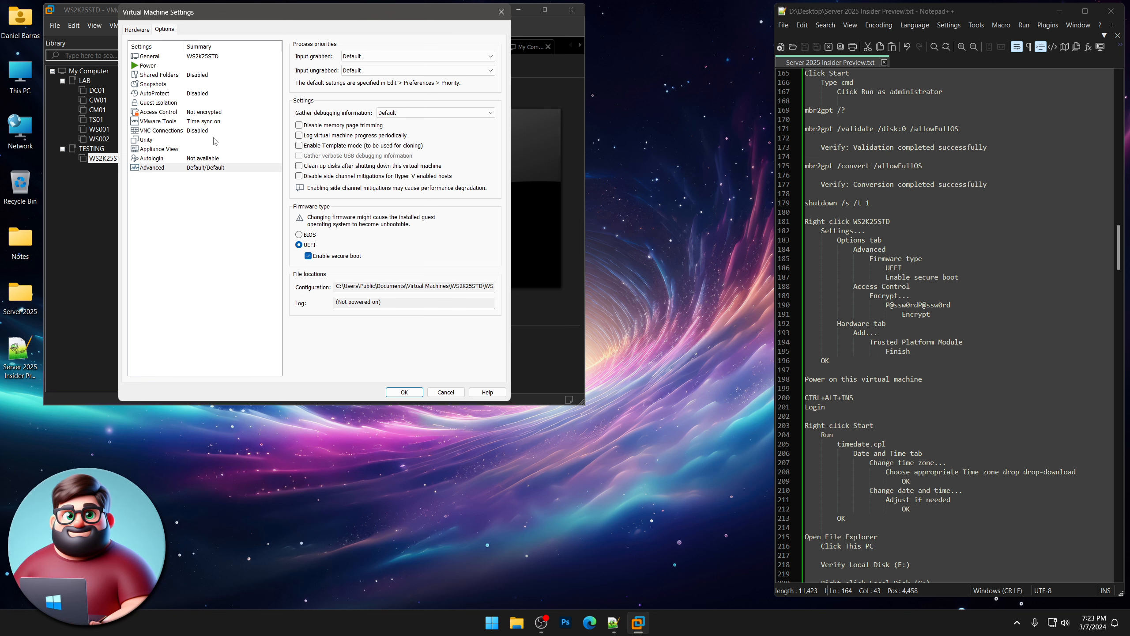
{"action": "left_click", "coordinate": [180, 113]}
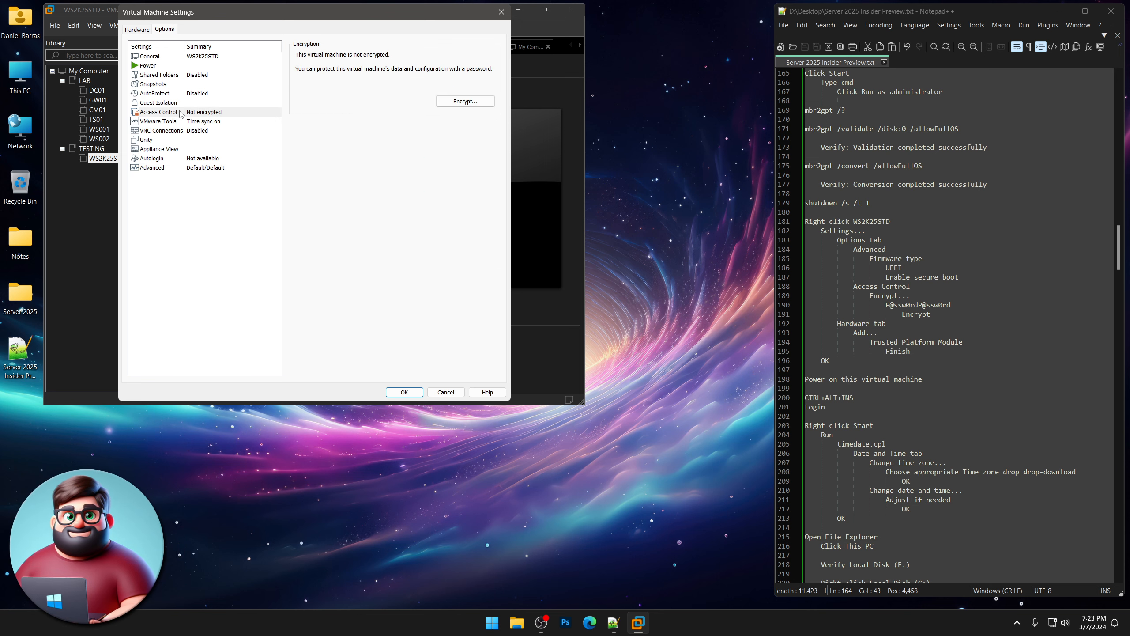
Encrypt the VM using the password copied from Notepad++ into both Password and Confirm.
{"action": "left_click", "coordinate": [465, 101]}
{"action": "left_click_drag", "start_coordinate": [952, 305], "coordinate": [886, 305]}
{"action": "right_click", "coordinate": [898, 304]}
{"action": "left_click", "coordinate": [925, 321]}
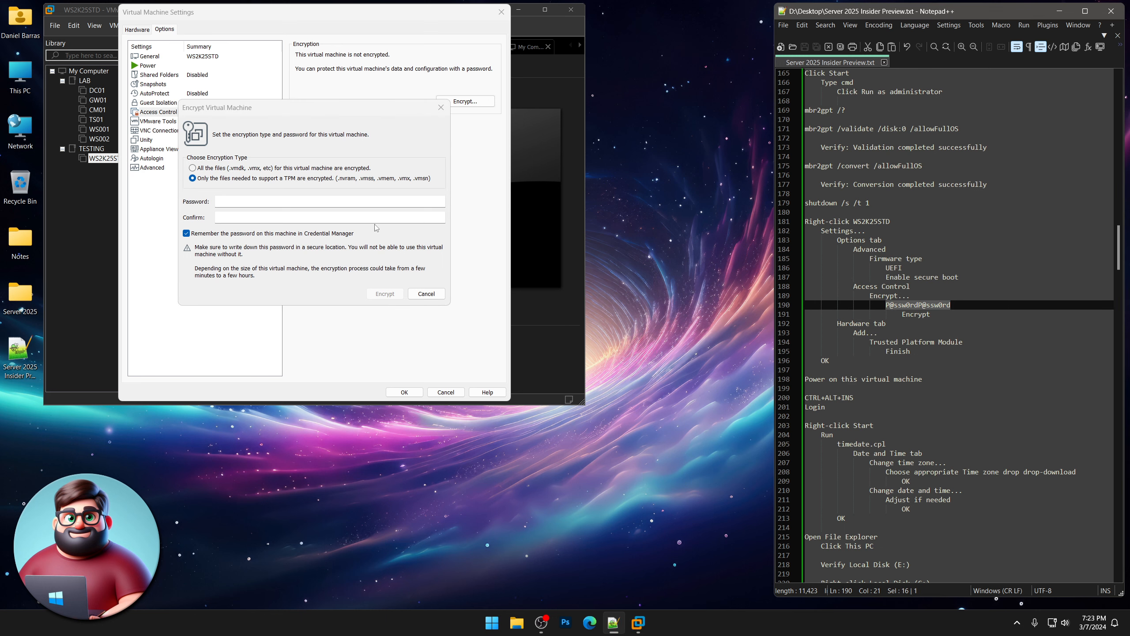
{"action": "left_click", "coordinate": [283, 199]}
{"action": "key", "text": "ctrl+v"}
{"action": "left_click", "coordinate": [268, 216]}
{"action": "key", "text": "ctrl+v"}
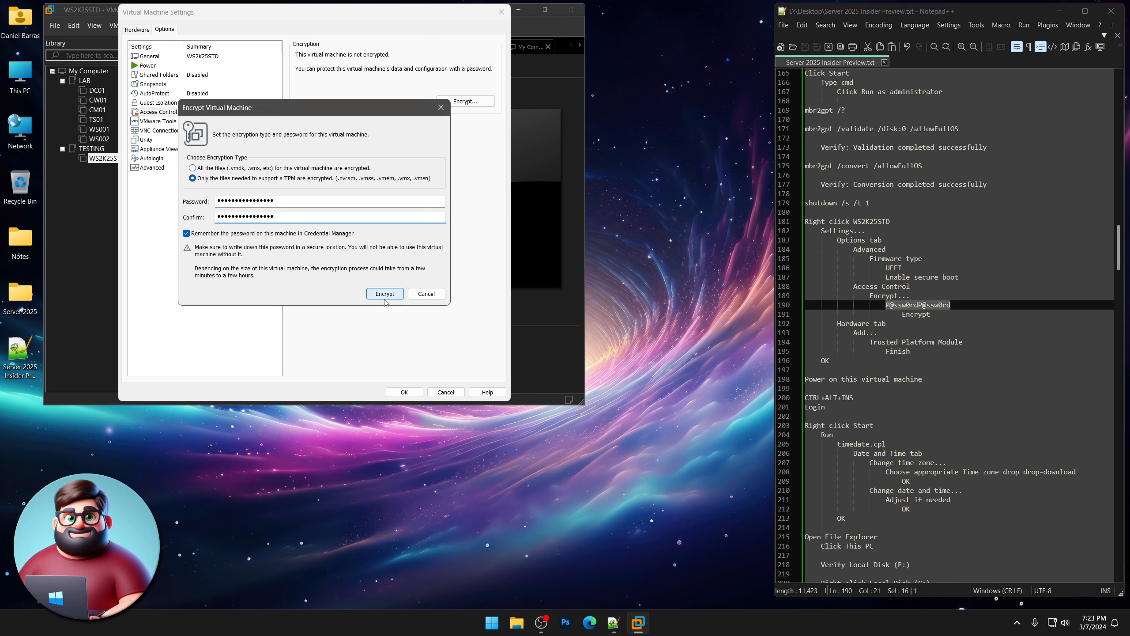
{"action": "left_click", "coordinate": [385, 294]}
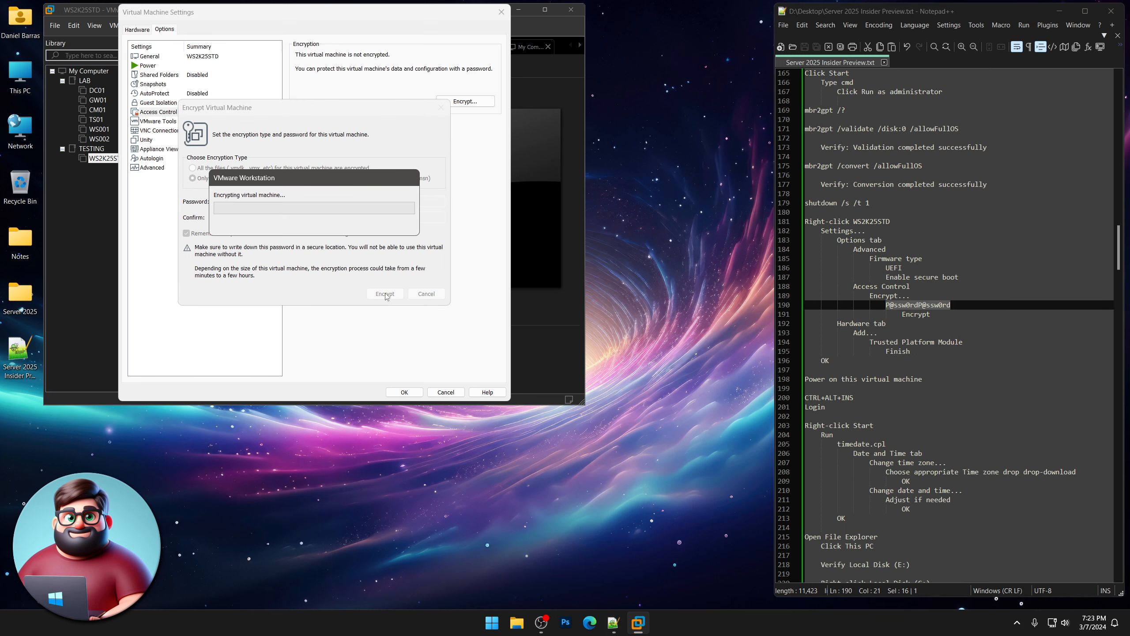
{"action": "left_click", "coordinate": [138, 29]}
Add a Trusted Platform Module to WS2K25STD's hardware and save the VM settings.
{"action": "left_click", "coordinate": [223, 370]}
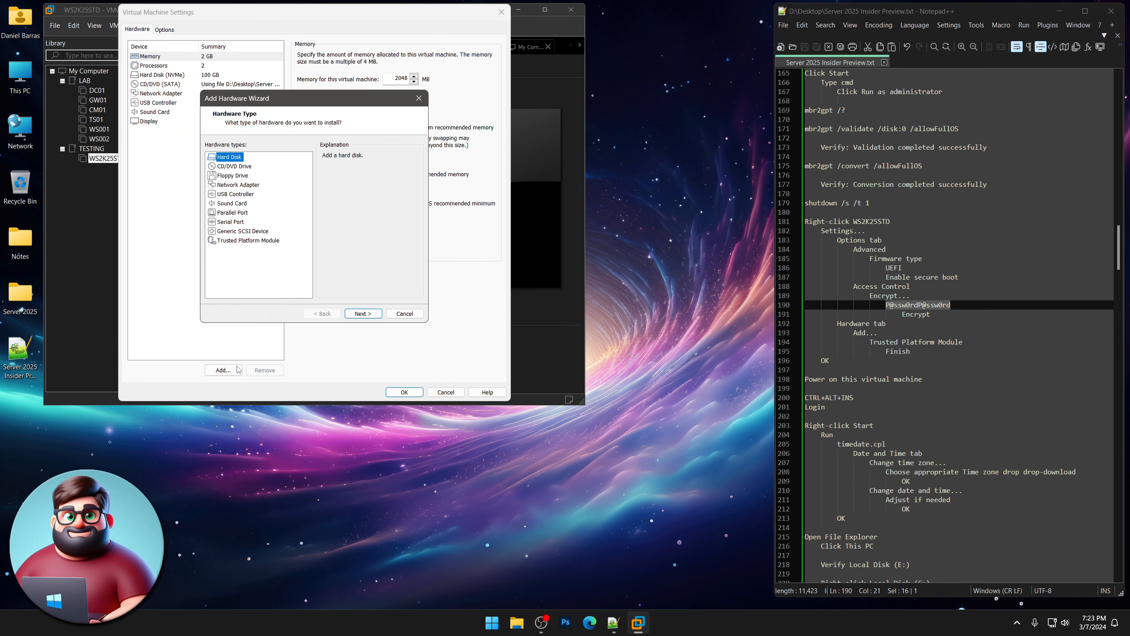
{"action": "left_click", "coordinate": [247, 241]}
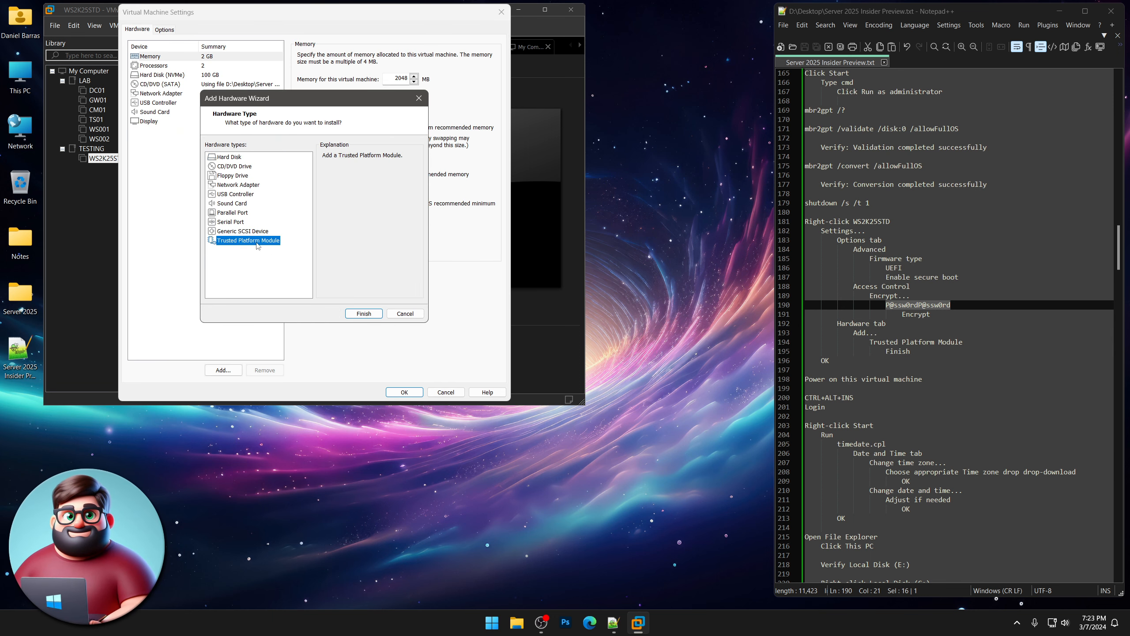
{"action": "left_click", "coordinate": [364, 314]}
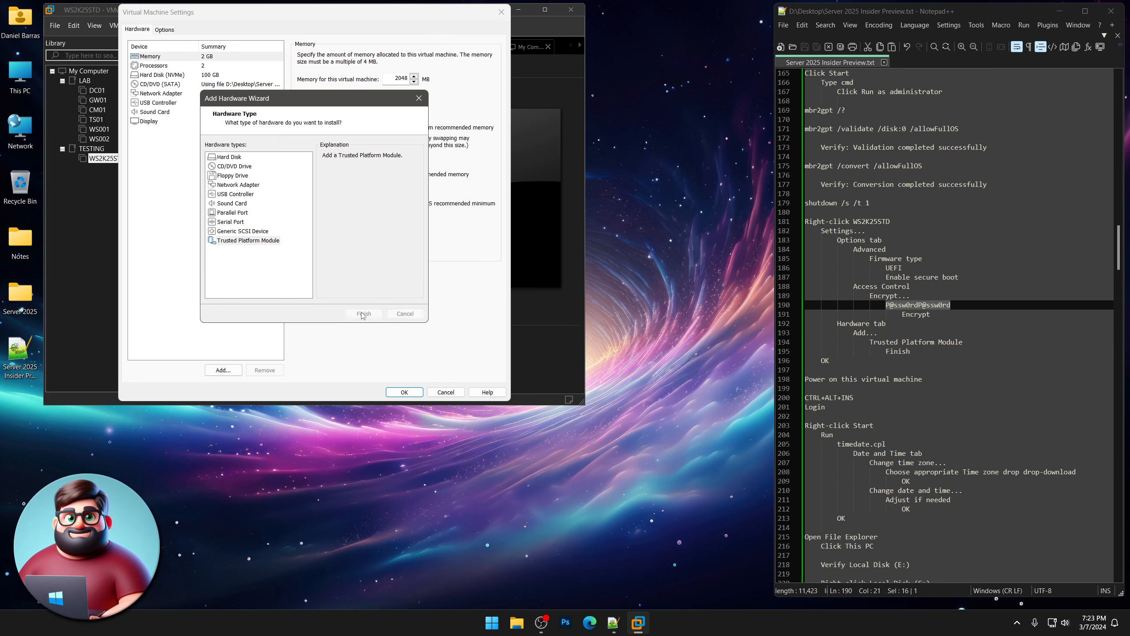
{"action": "left_click", "coordinate": [406, 392]}
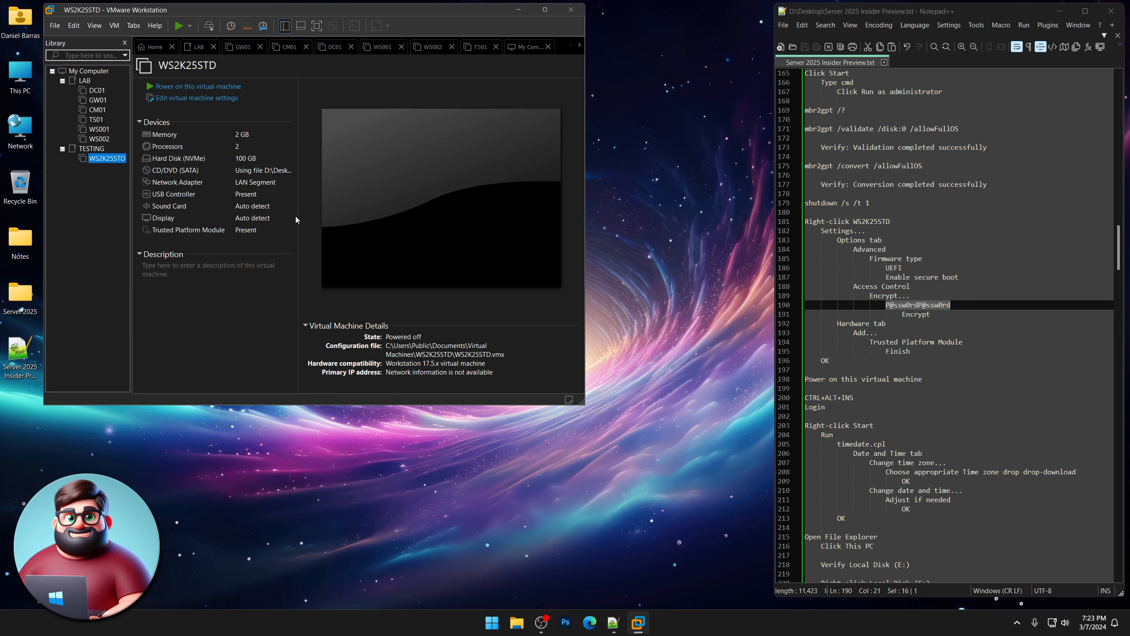
Power on the WS2K25STD virtual machine.
{"action": "left_click", "coordinate": [233, 85]}
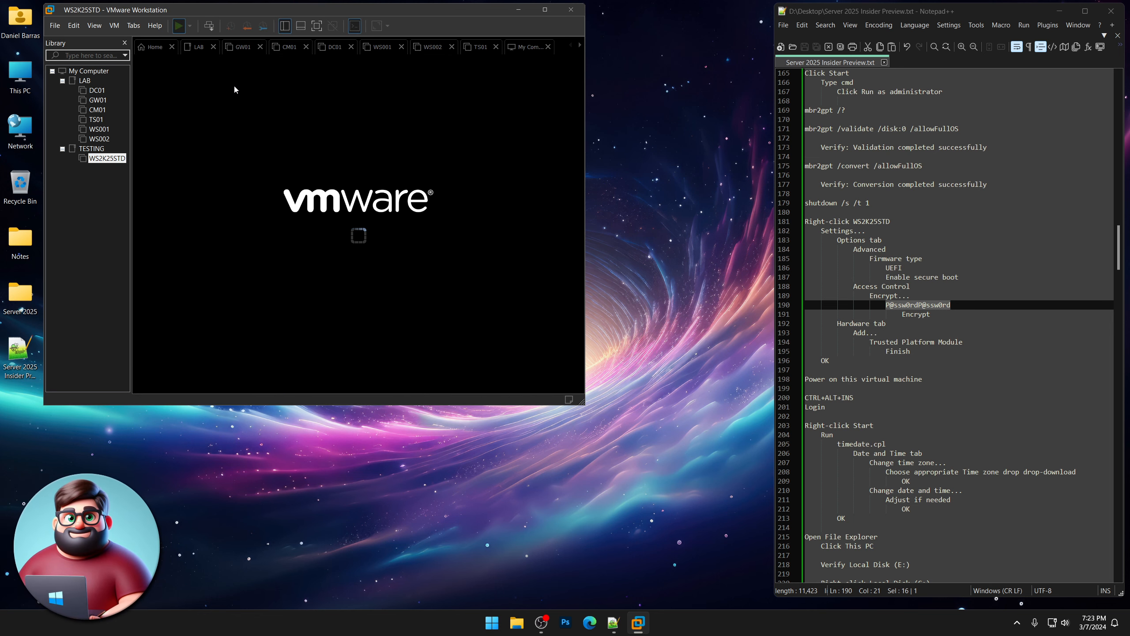
{"action": "scroll", "coordinate": [906, 344], "scroll_direction": "down", "scroll_amount": 1}
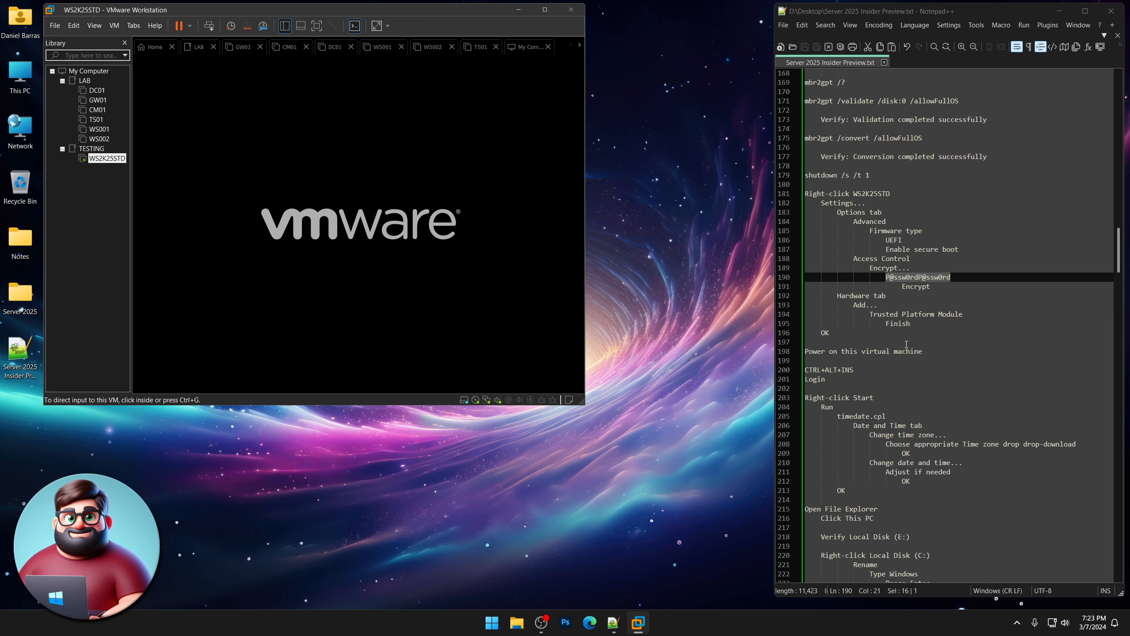
{"action": "scroll", "coordinate": [906, 344], "scroll_direction": "down", "scroll_amount": 5}
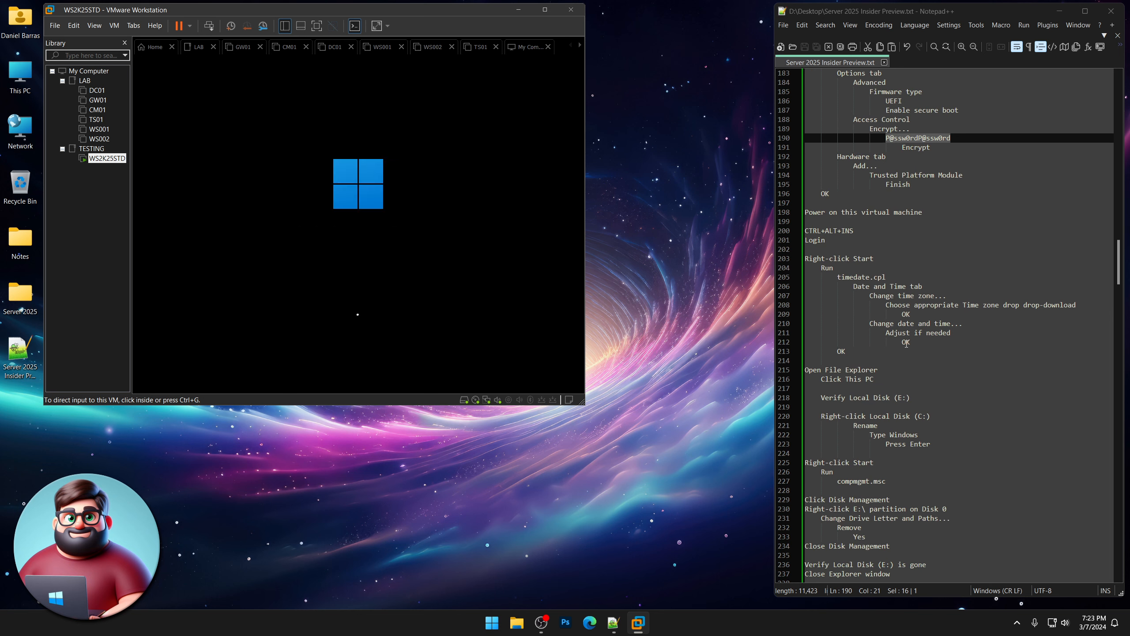
{"action": "scroll", "coordinate": [906, 344], "scroll_direction": "down", "scroll_amount": 2}
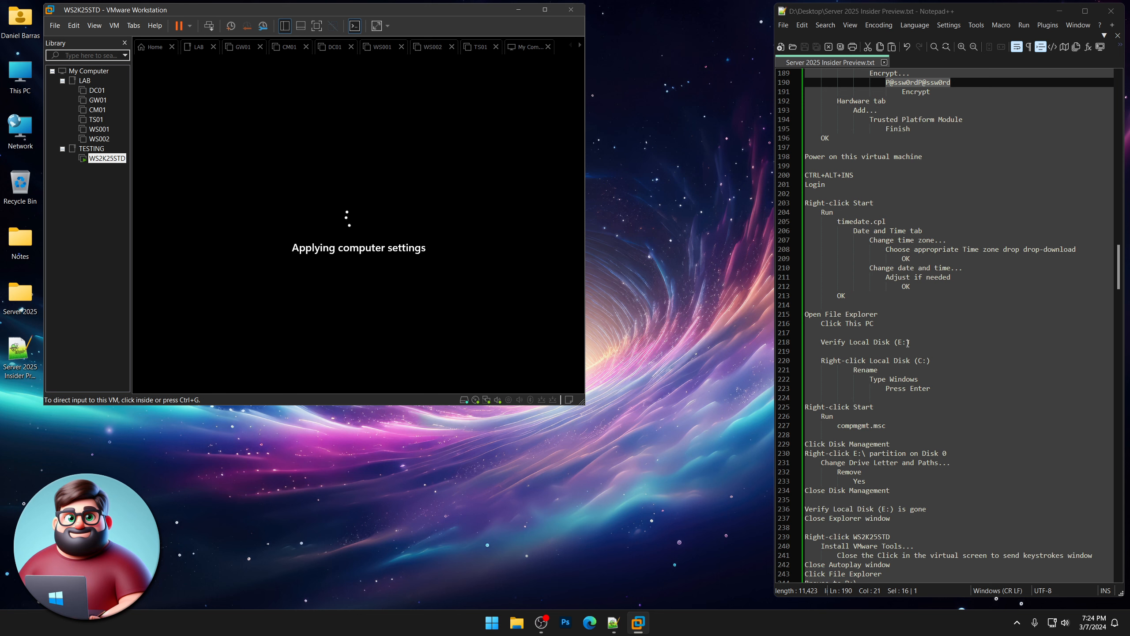
Sign in to the guest as Administrator with the account password.
{"action": "left_click", "coordinate": [459, 324]}
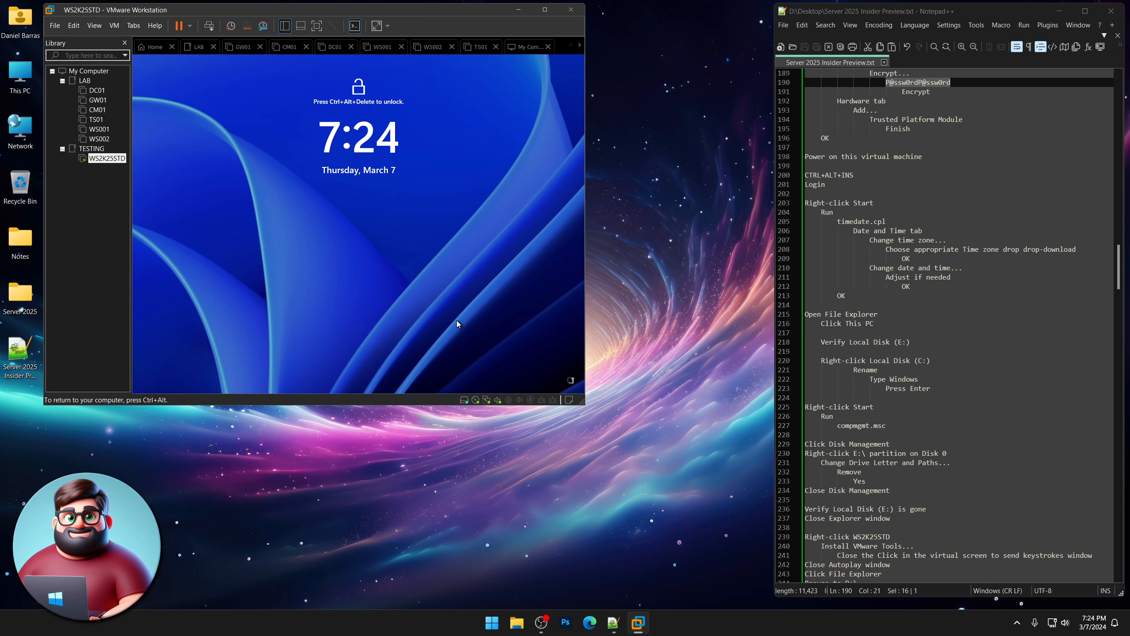
{"action": "key", "text": "ctrl+alt+Insert"}
{"action": "type", "text": "P@ssw0rdP@"}
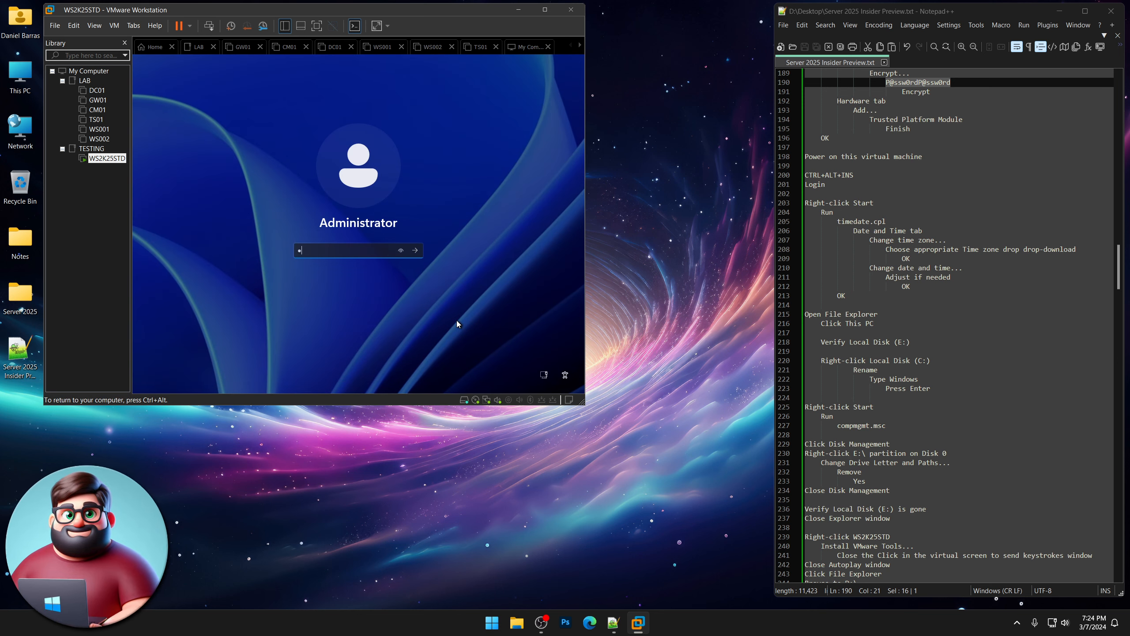
{"action": "type", "text": "ssw0rd"}
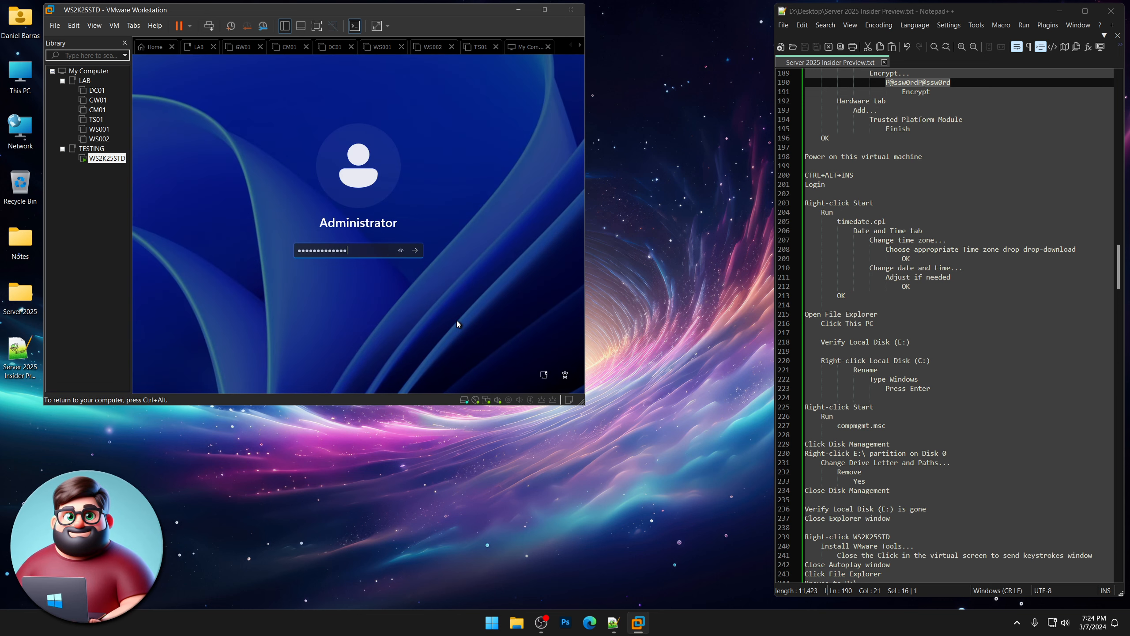
{"action": "key", "text": "Return"}
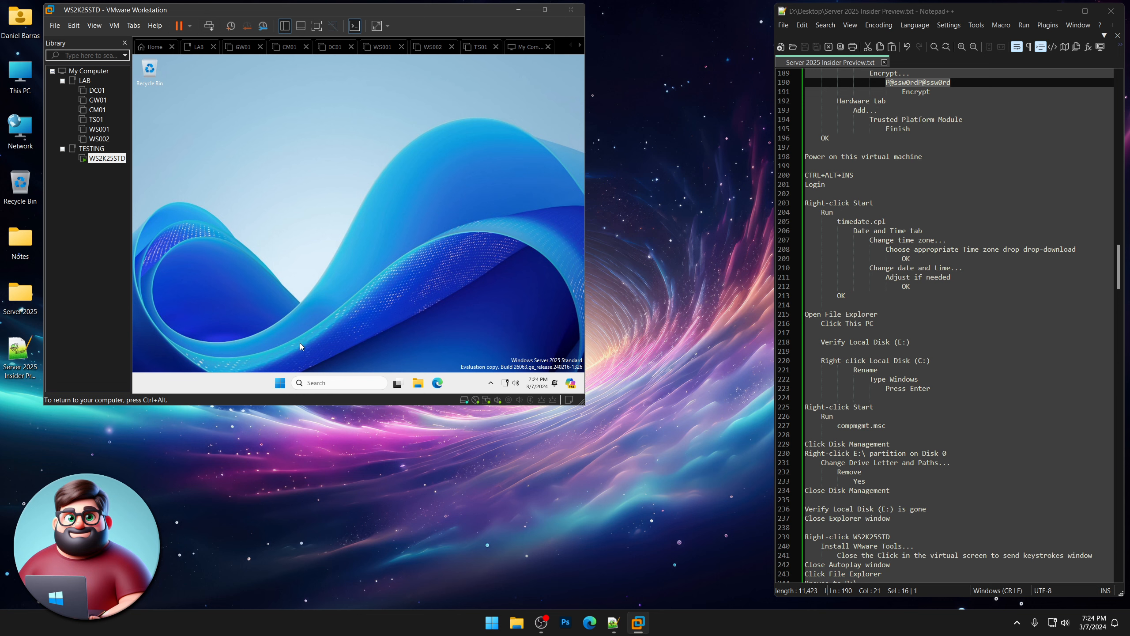
Open the guest's Date and Time settings with timedate.cpl from Run.
{"action": "right_click", "coordinate": [281, 384]}
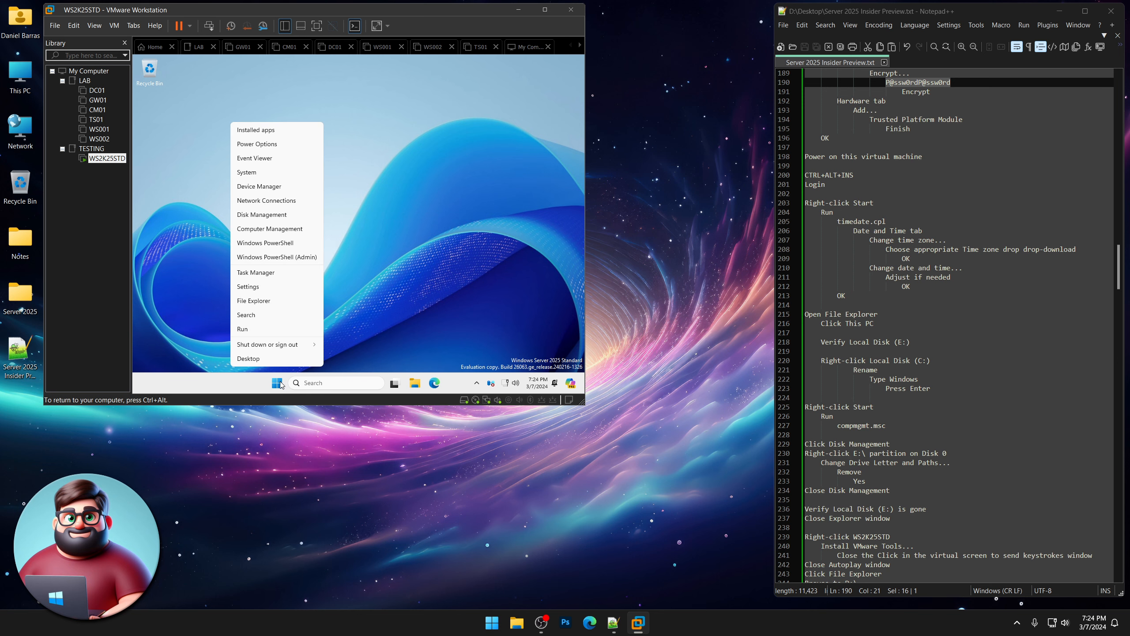
{"action": "left_click", "coordinate": [265, 332]}
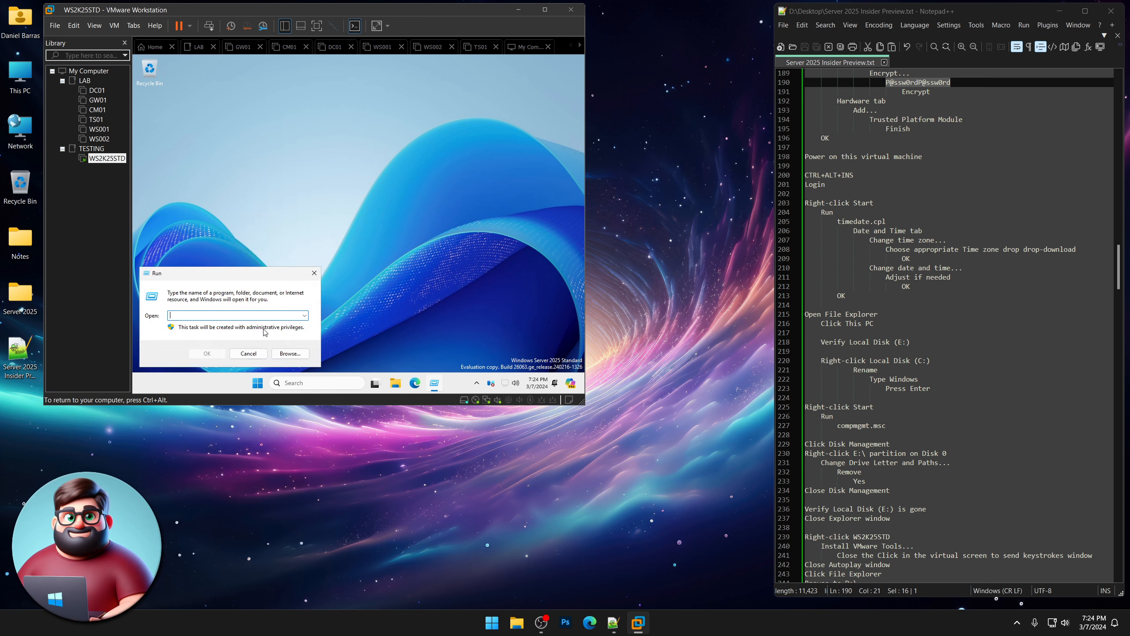
{"action": "type", "text": "timedate"}
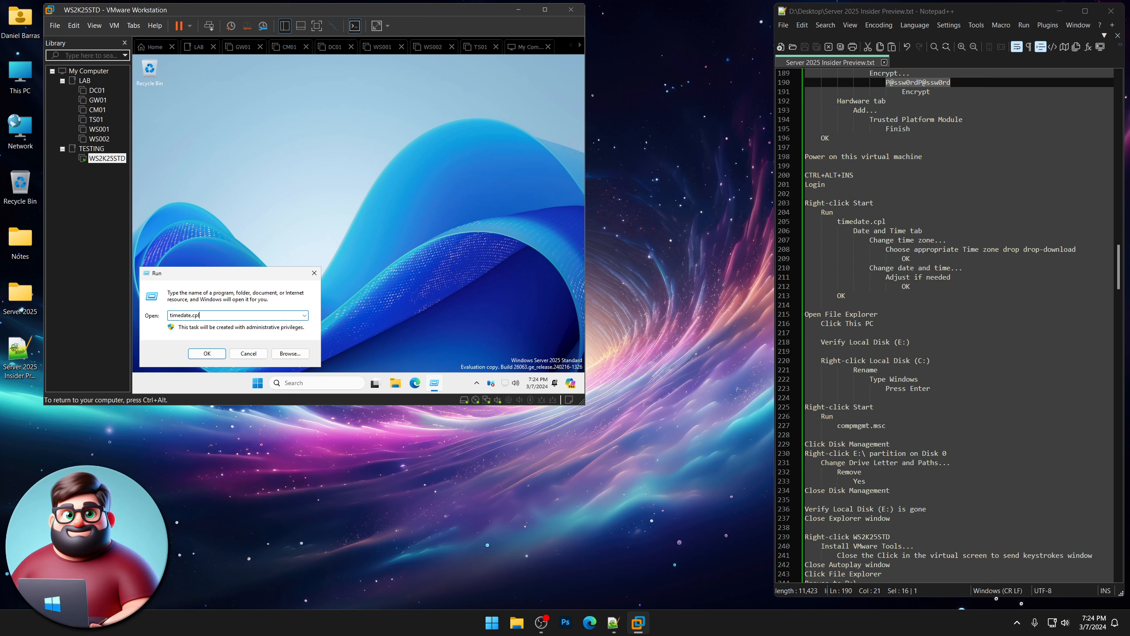
{"action": "type", "text": ".cpl"}
{"action": "key", "text": "Return"}
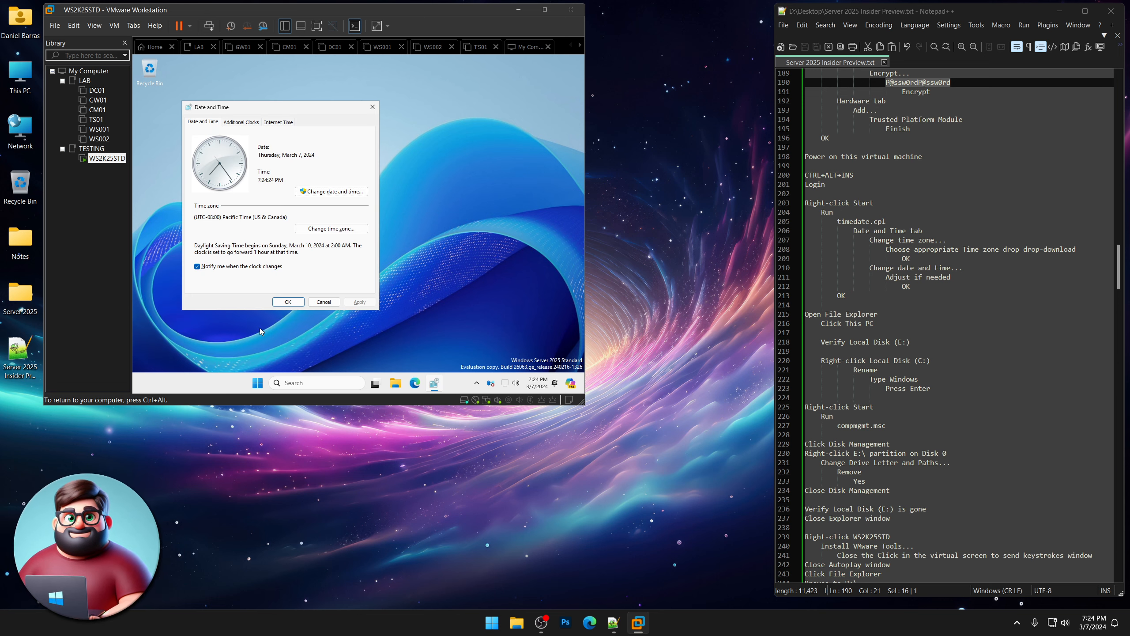
Change the time zone to (UTC-07:00) Arizona.
{"action": "left_click", "coordinate": [344, 230]}
{"action": "left_click", "coordinate": [255, 160]}
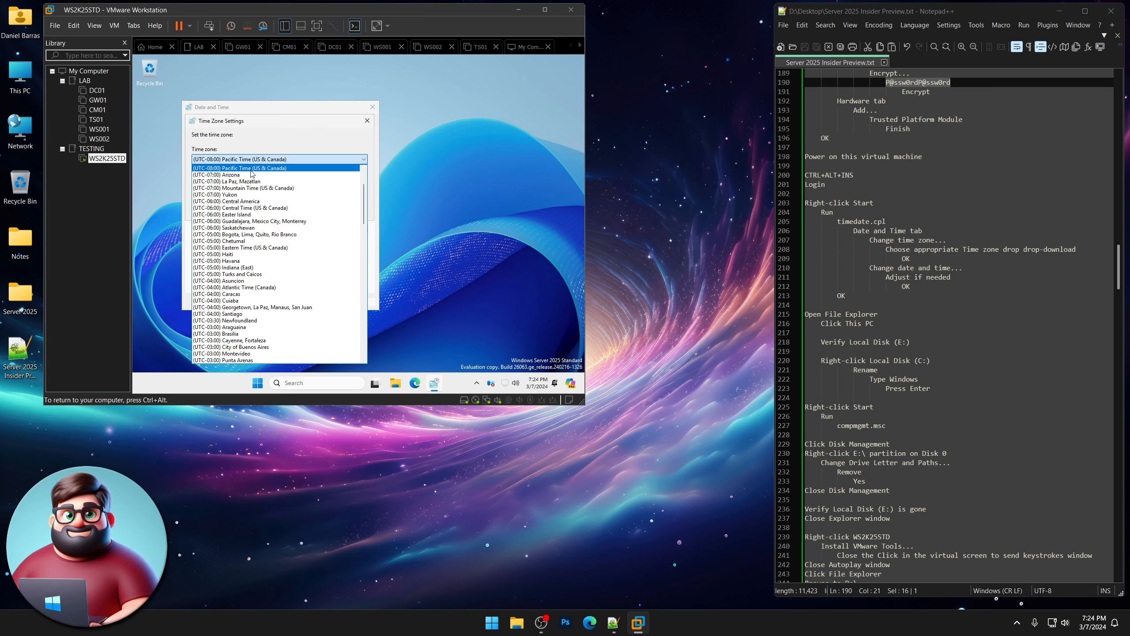
{"action": "left_click", "coordinate": [250, 176]}
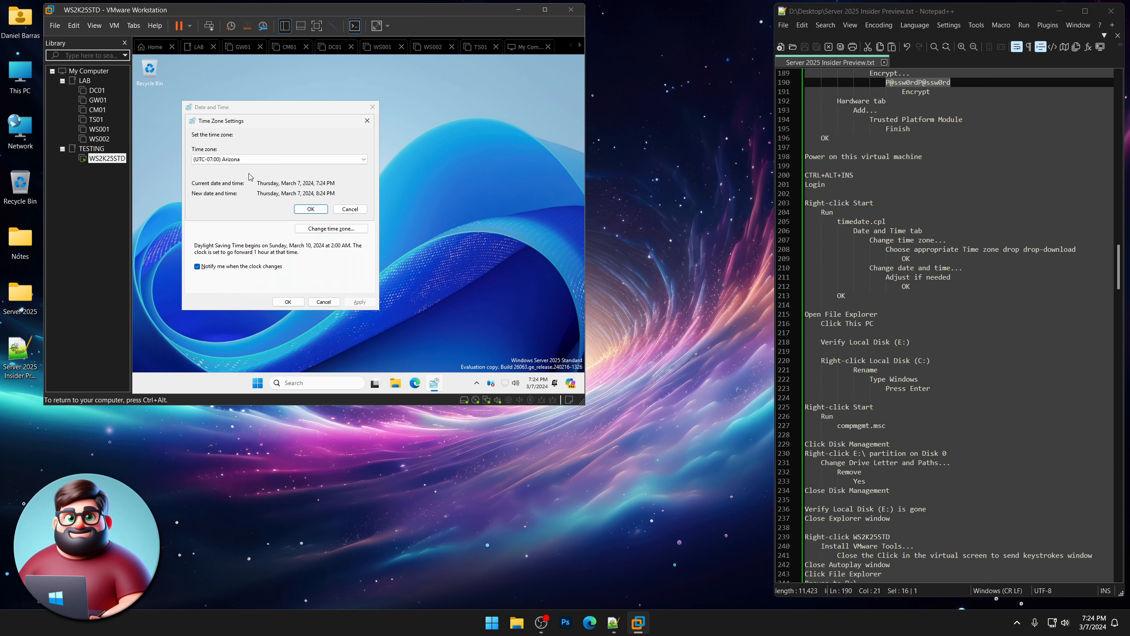
{"action": "left_click", "coordinate": [312, 210]}
Set the clock hour to 7 and confirm and close the date and time dialogs.
{"action": "left_click", "coordinate": [330, 196]}
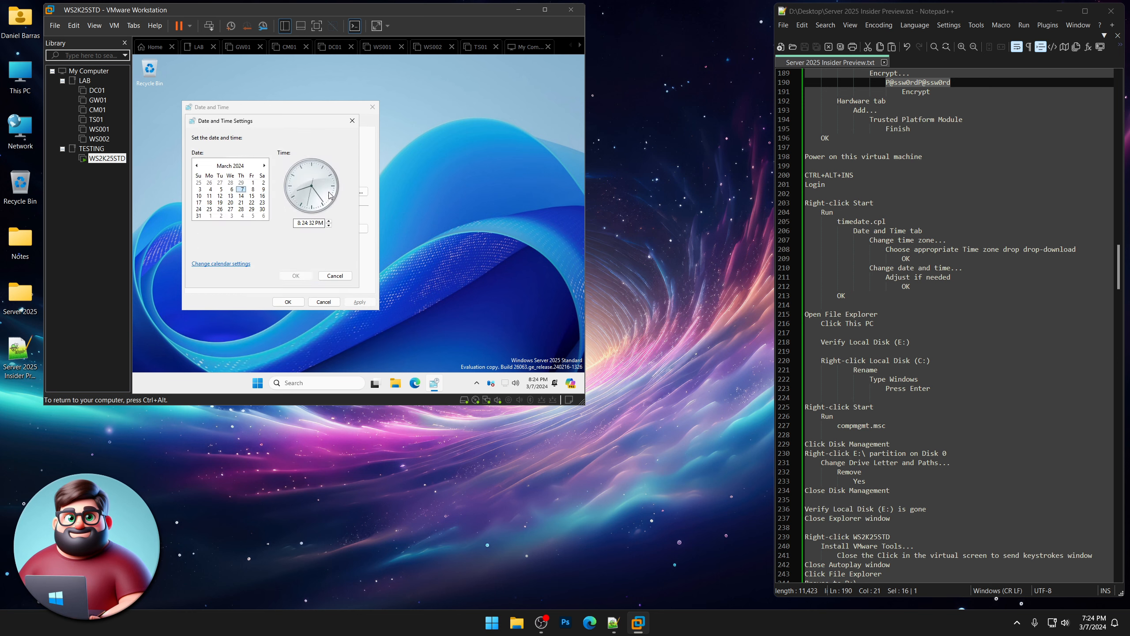
{"action": "left_click", "coordinate": [298, 222]}
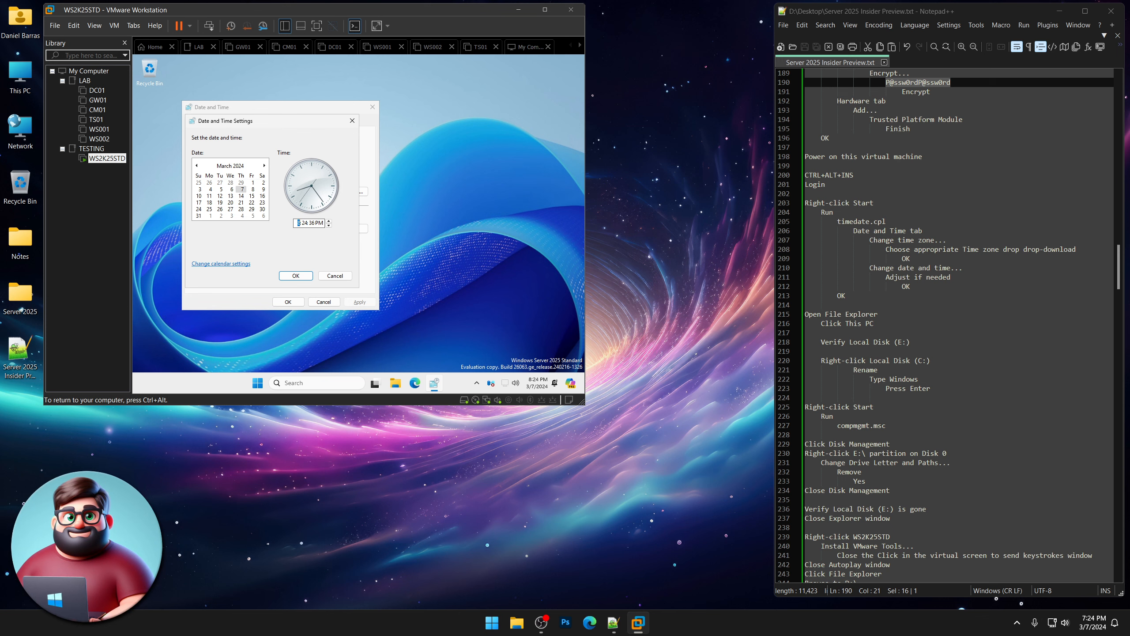
{"action": "type", "text": "7"}
{"action": "key", "text": "ctrl+alt"}
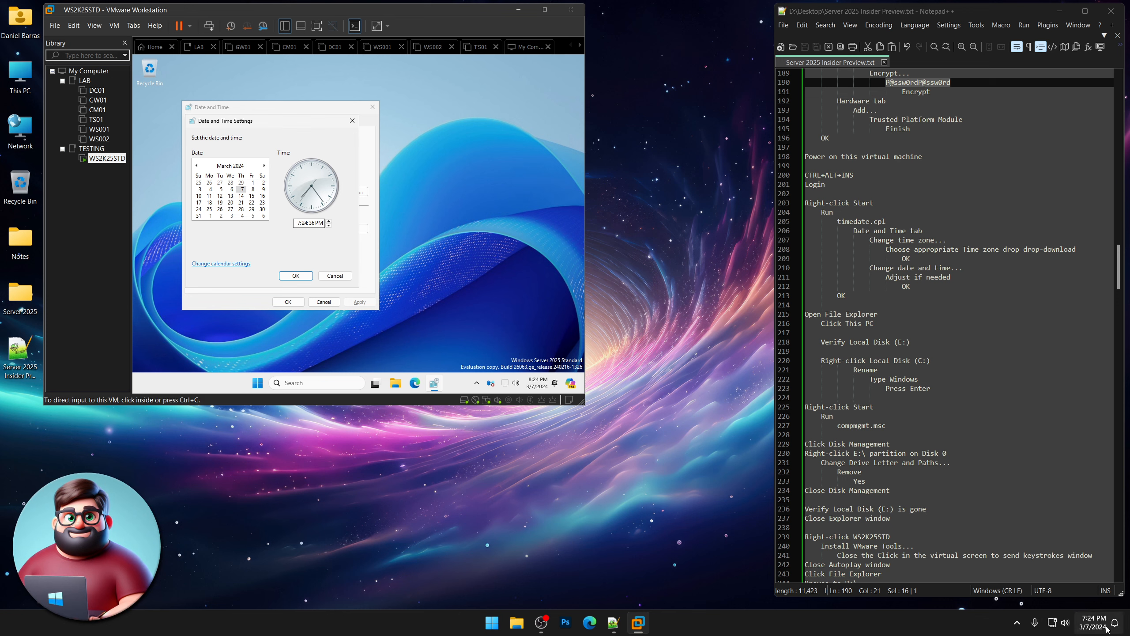
{"action": "left_click", "coordinate": [293, 280]}
{"action": "left_click", "coordinate": [293, 278]}
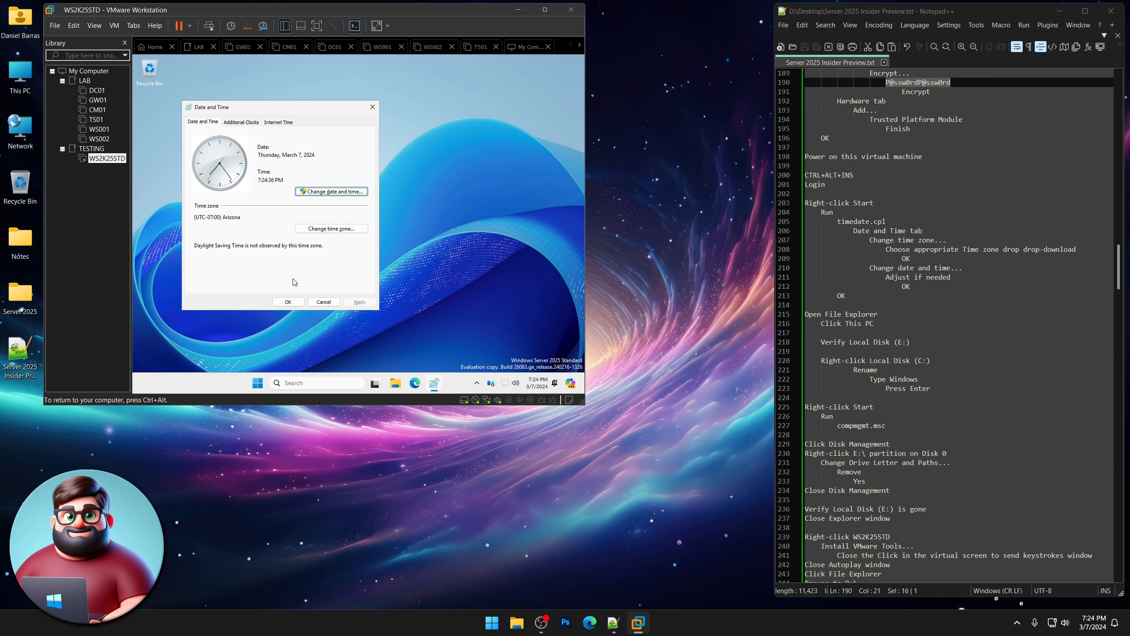
{"action": "left_click", "coordinate": [288, 302]}
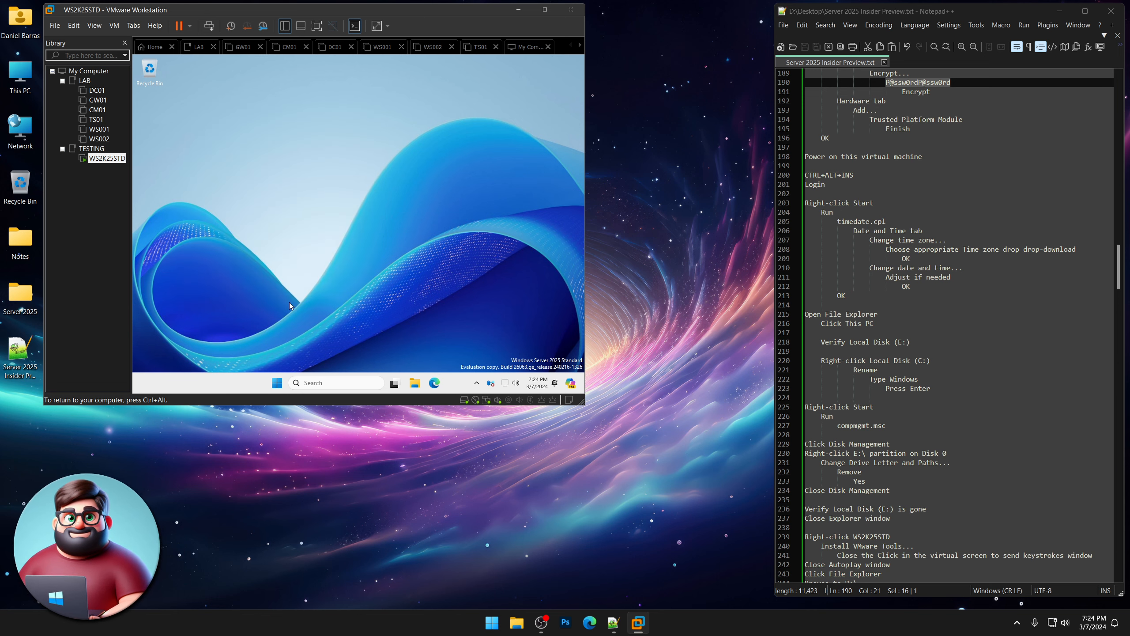
Open File Explorer in the guest and show the drives under This PC.
{"action": "key", "text": "ctrl+alt"}
{"action": "scroll", "coordinate": [875, 296], "scroll_direction": "down", "scroll_amount": 3}
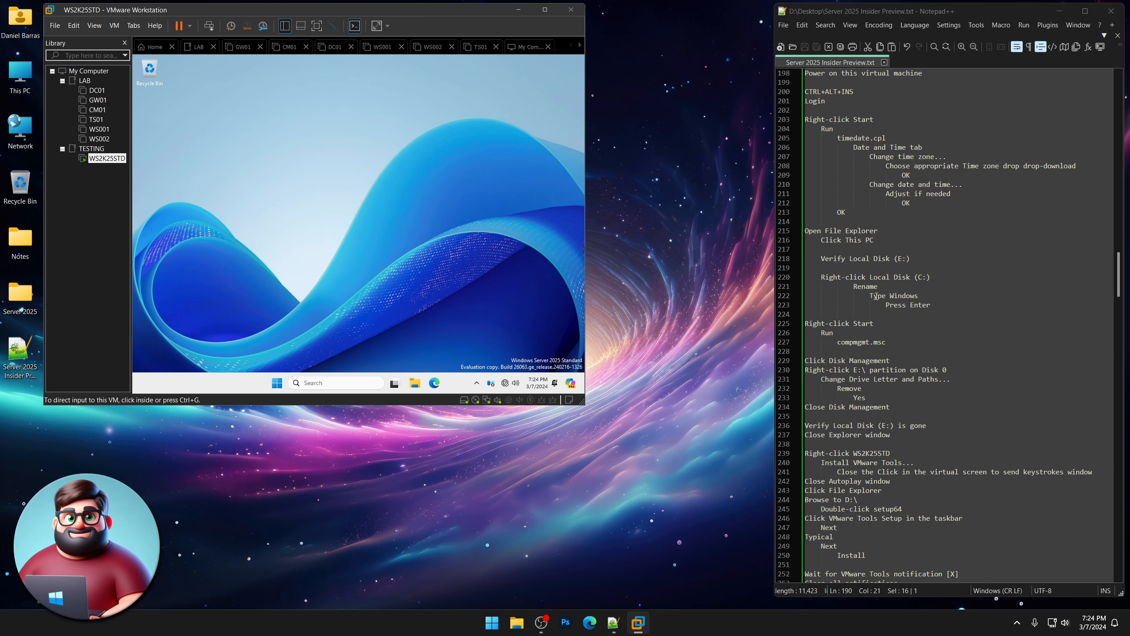
{"action": "left_click_drag", "start_coordinate": [940, 305], "coordinate": [782, 231]}
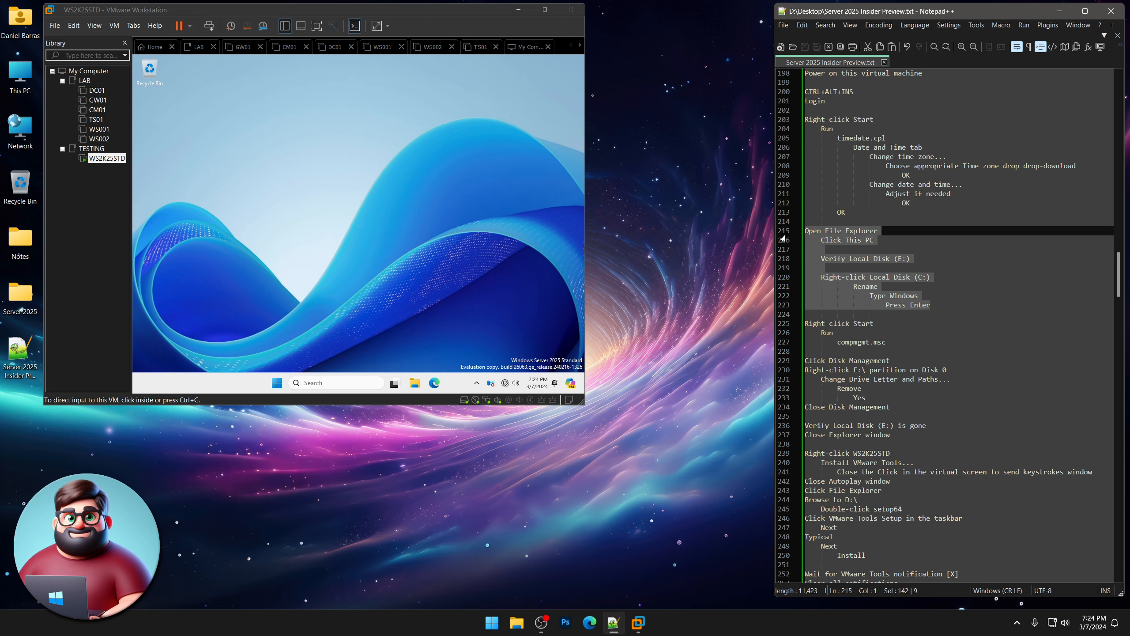
{"action": "left_click", "coordinate": [478, 254]}
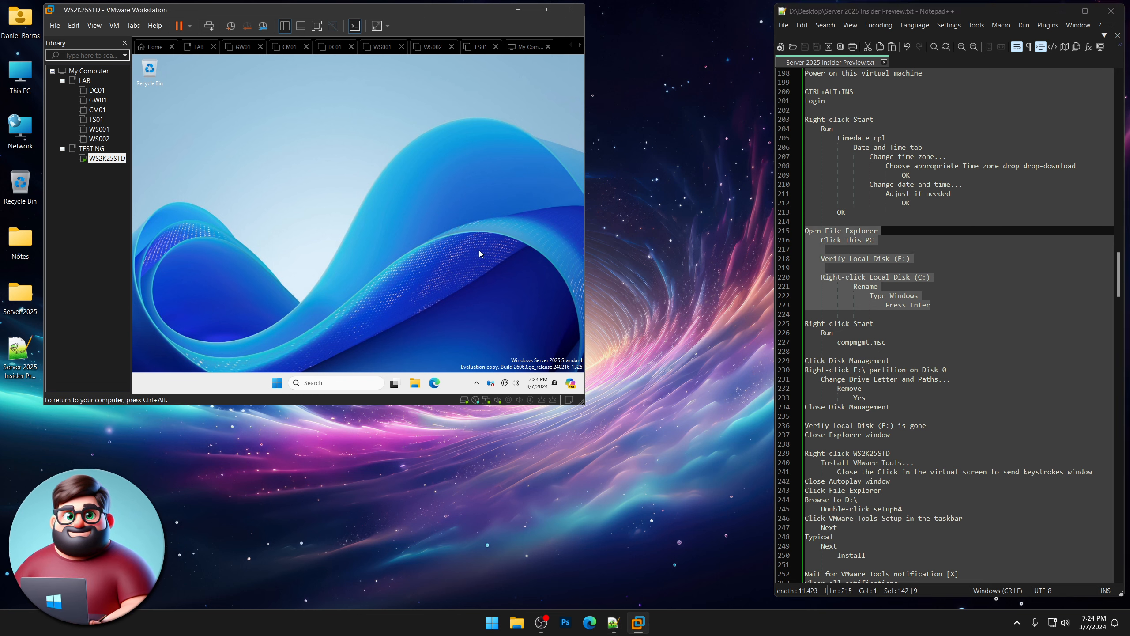
{"action": "left_click", "coordinate": [414, 384]}
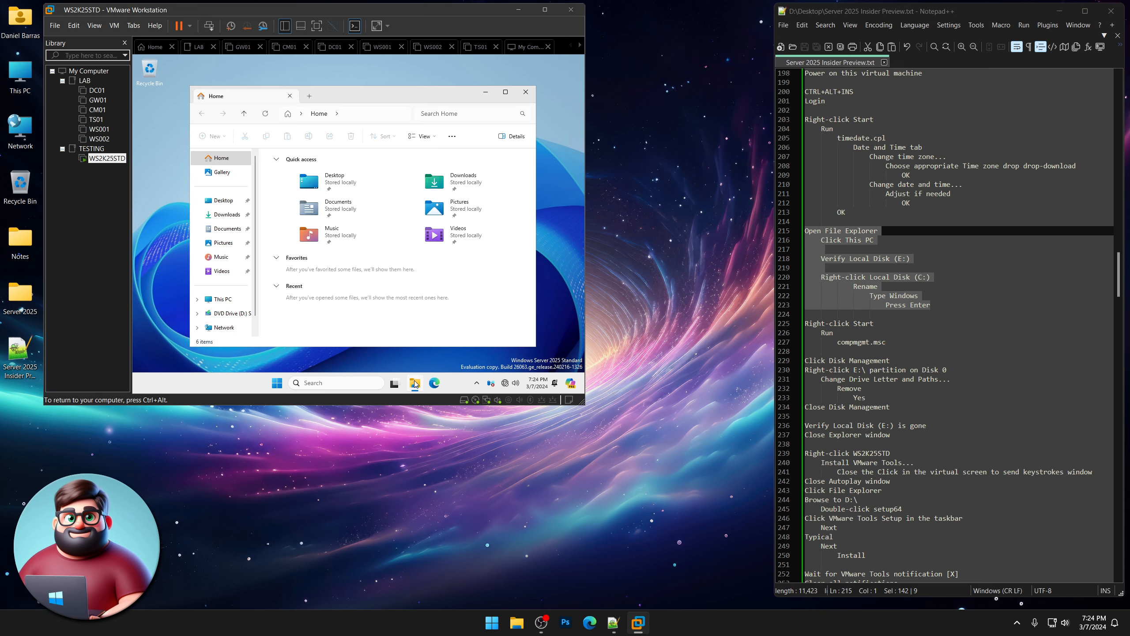
{"action": "left_click", "coordinate": [223, 304]}
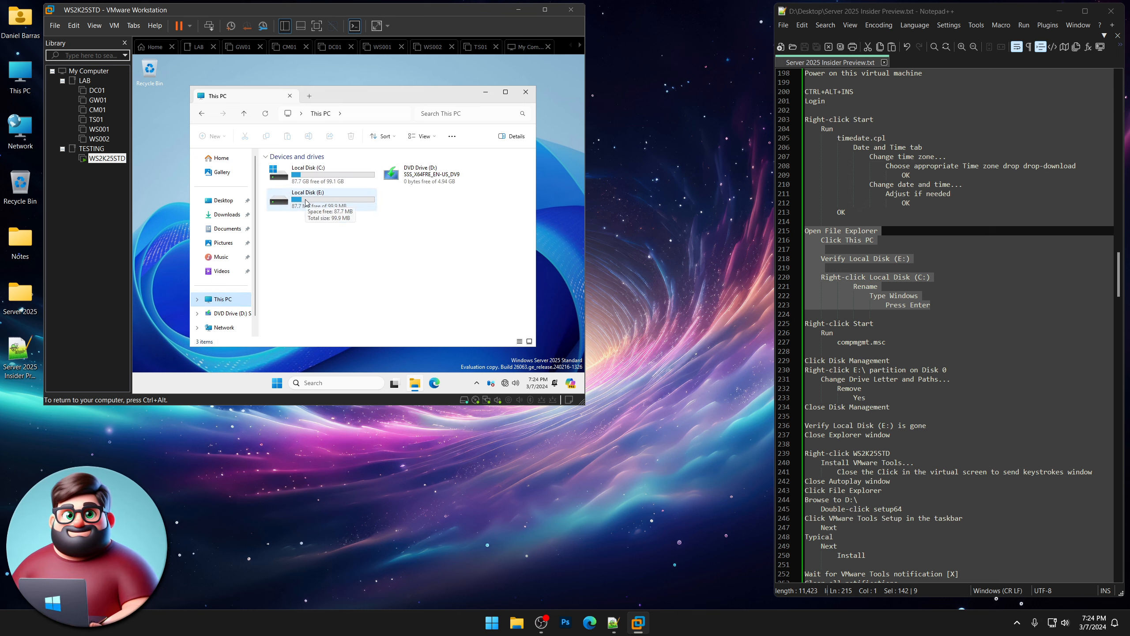
Rename Local Disk (C:) to 'Windows'.
{"action": "left_click", "coordinate": [310, 175]}
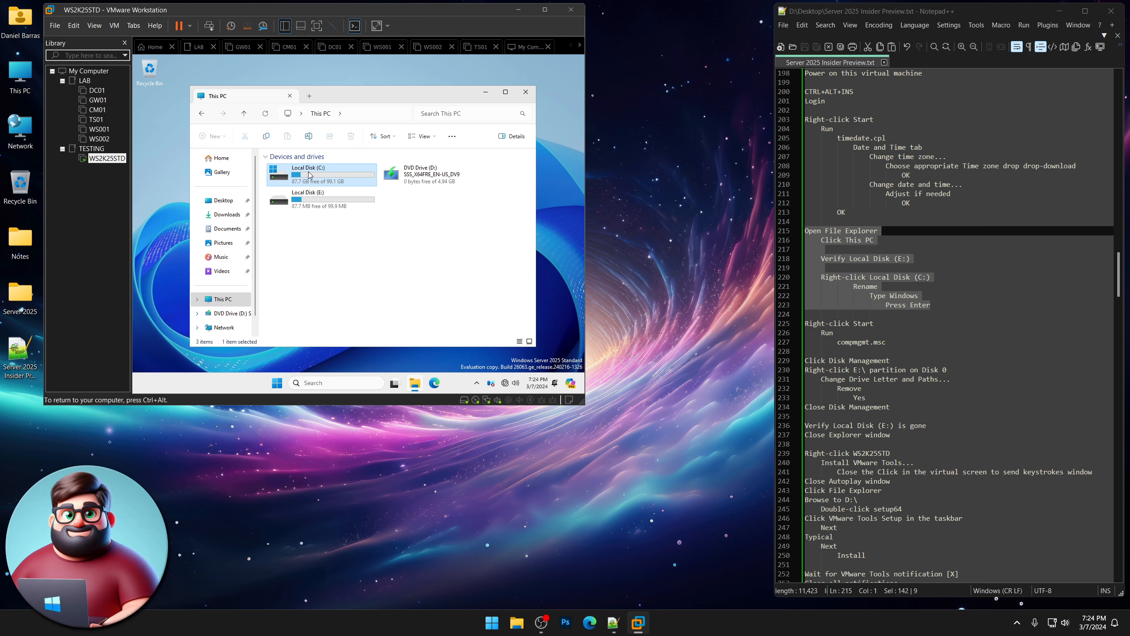
{"action": "right_click", "coordinate": [310, 174]}
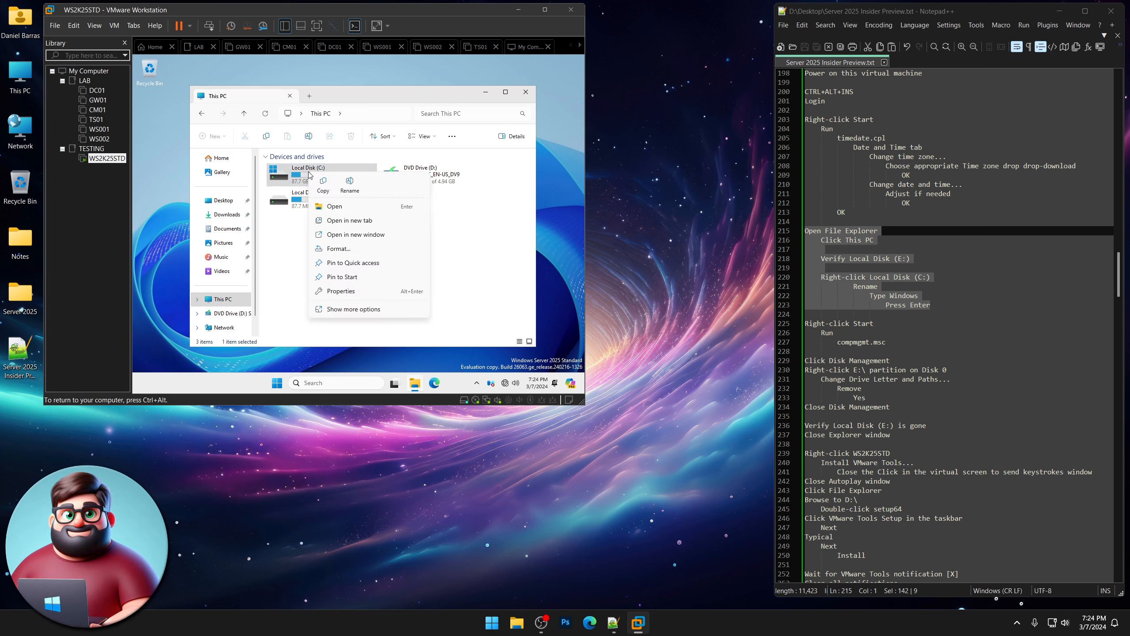
{"action": "left_click", "coordinate": [350, 184]}
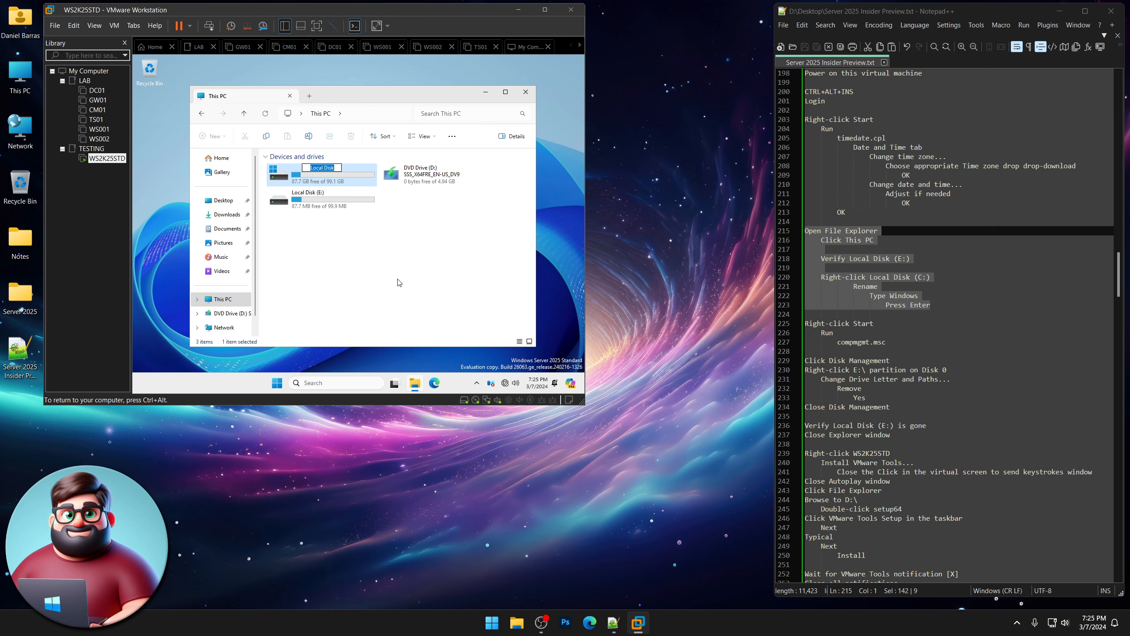
{"action": "type", "text": "Windows"}
{"action": "key", "text": "Return"}
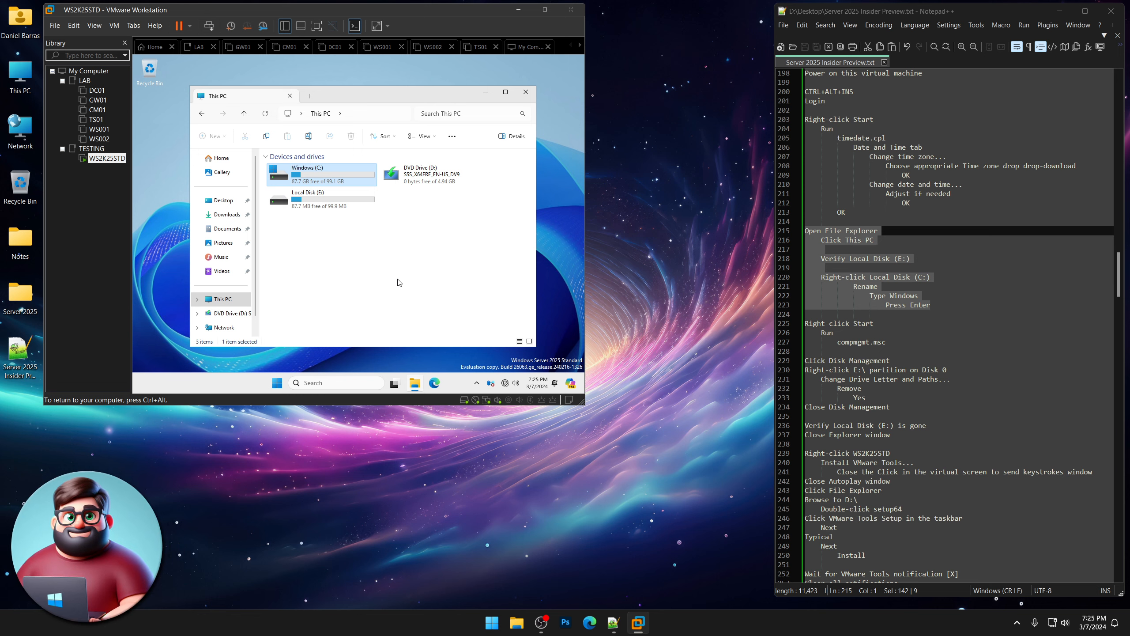
Open Disk Management in Computer Management using compmgmt.msc.
{"action": "right_click", "coordinate": [276, 387]}
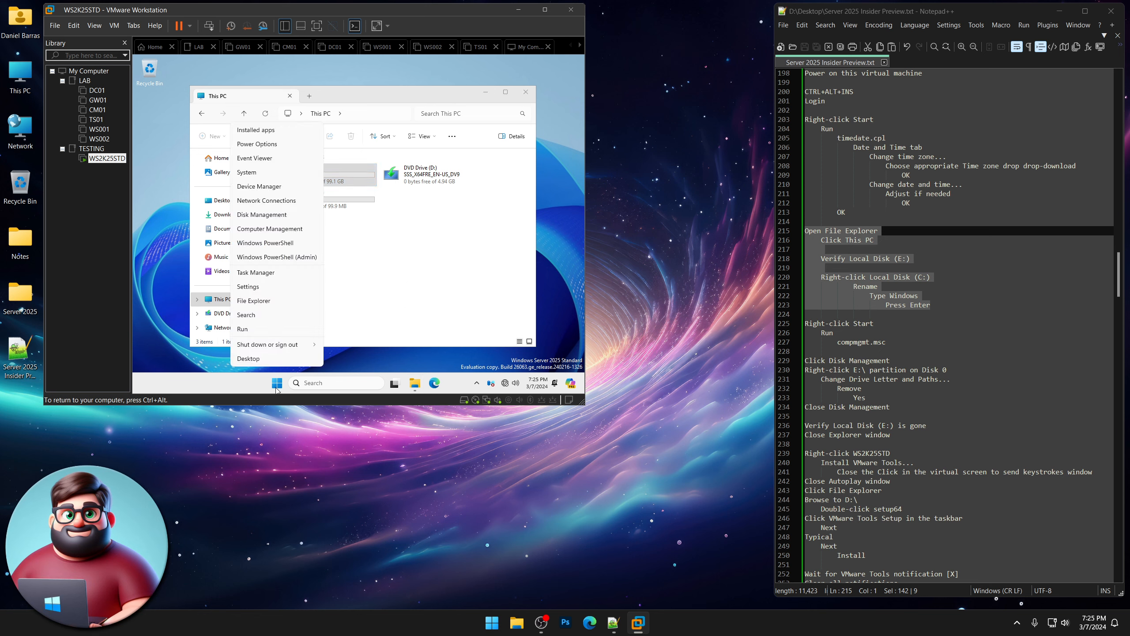
{"action": "left_click", "coordinate": [267, 330]}
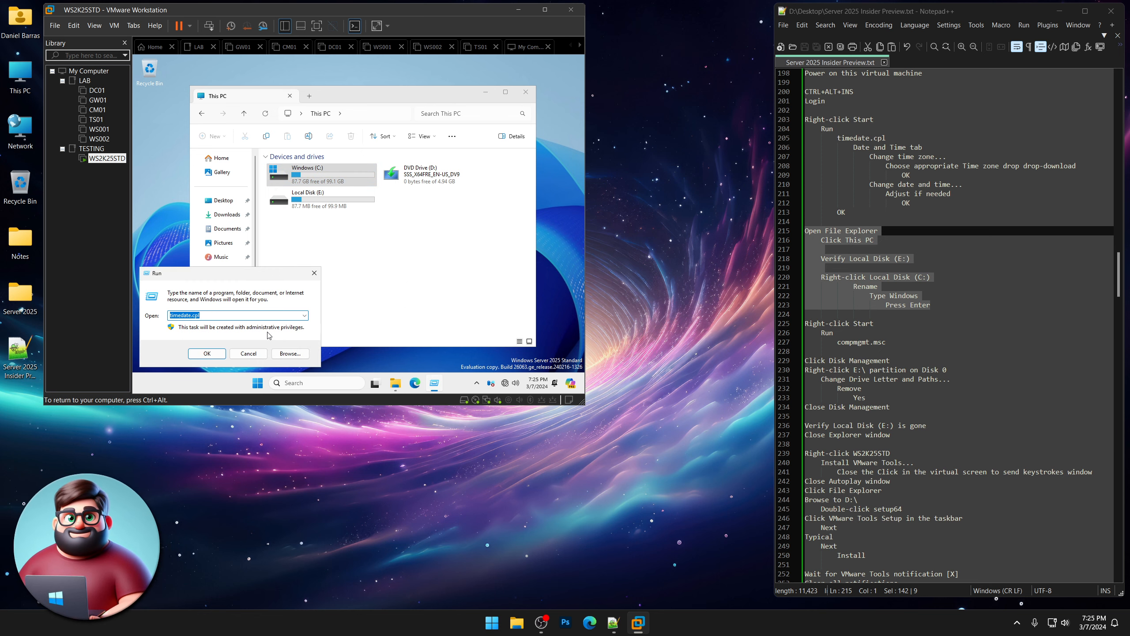
{"action": "type", "text": "compm"}
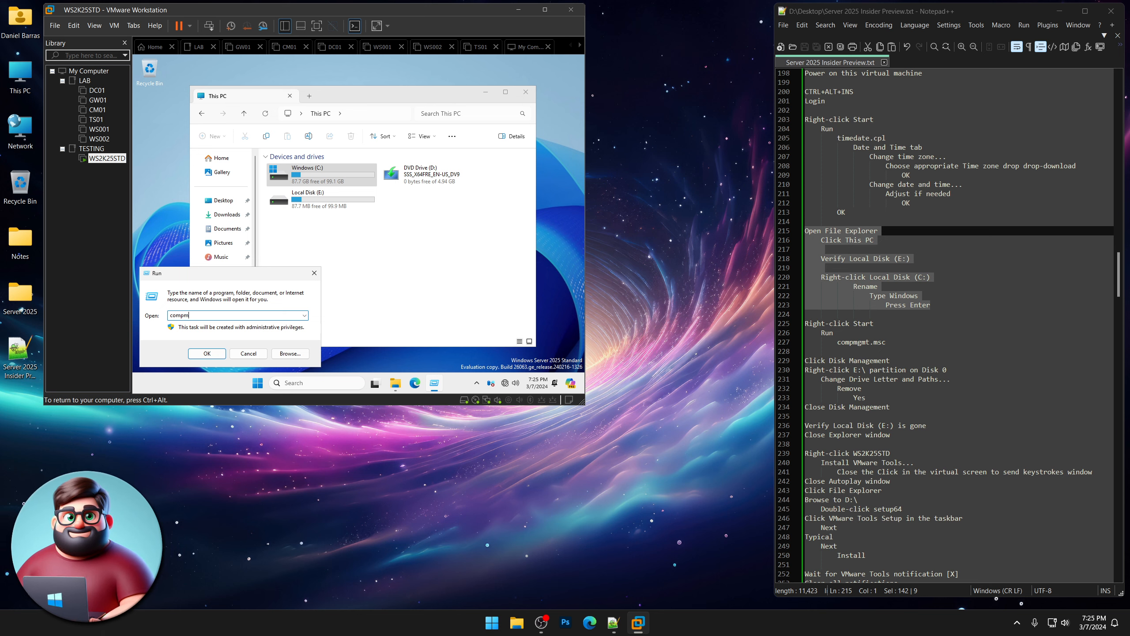
{"action": "type", "text": "gmt.msc"}
{"action": "key", "text": "Return"}
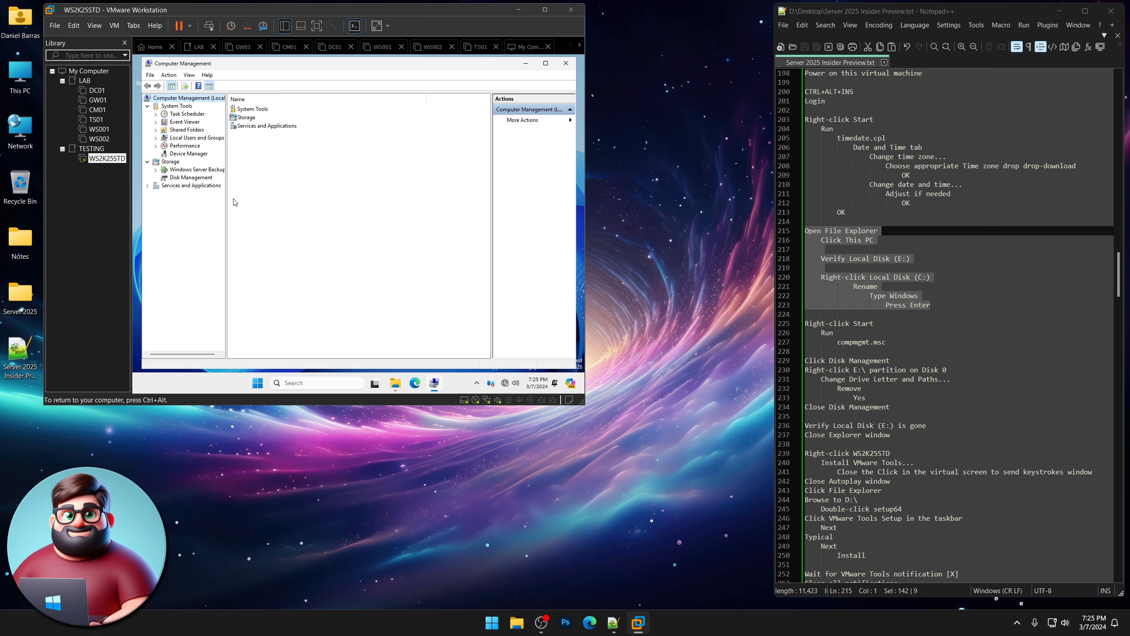
{"action": "left_click", "coordinate": [192, 177]}
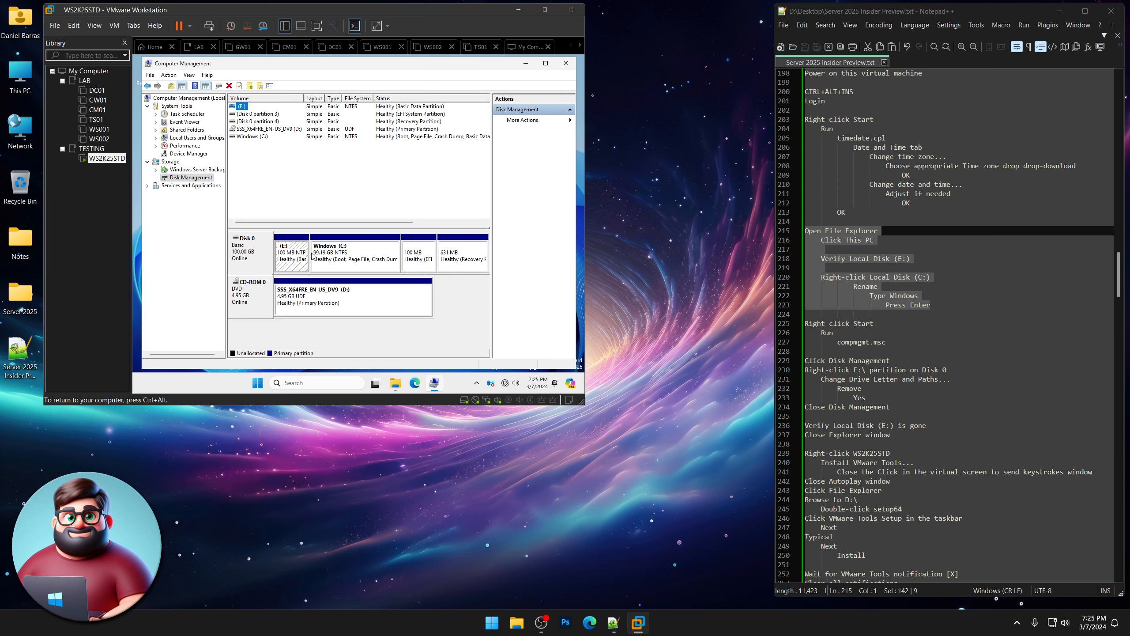
Remove the E: drive letter from the small Disk 0 partition, confirming both warnings.
{"action": "left_click", "coordinate": [294, 259]}
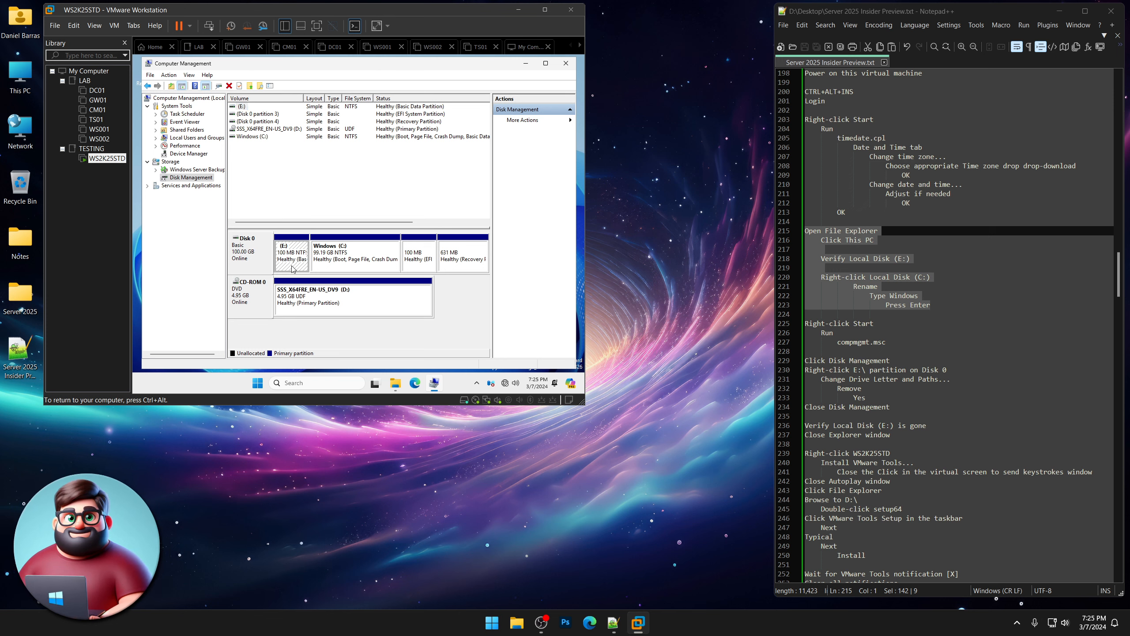
{"action": "right_click", "coordinate": [293, 268]}
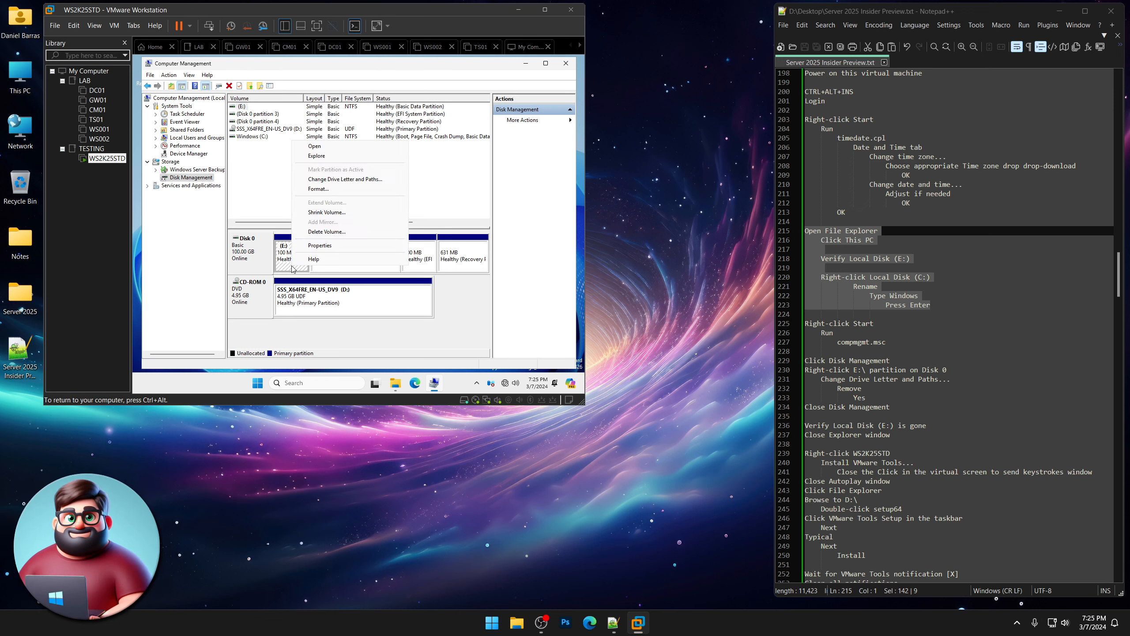
{"action": "left_click", "coordinate": [346, 179]}
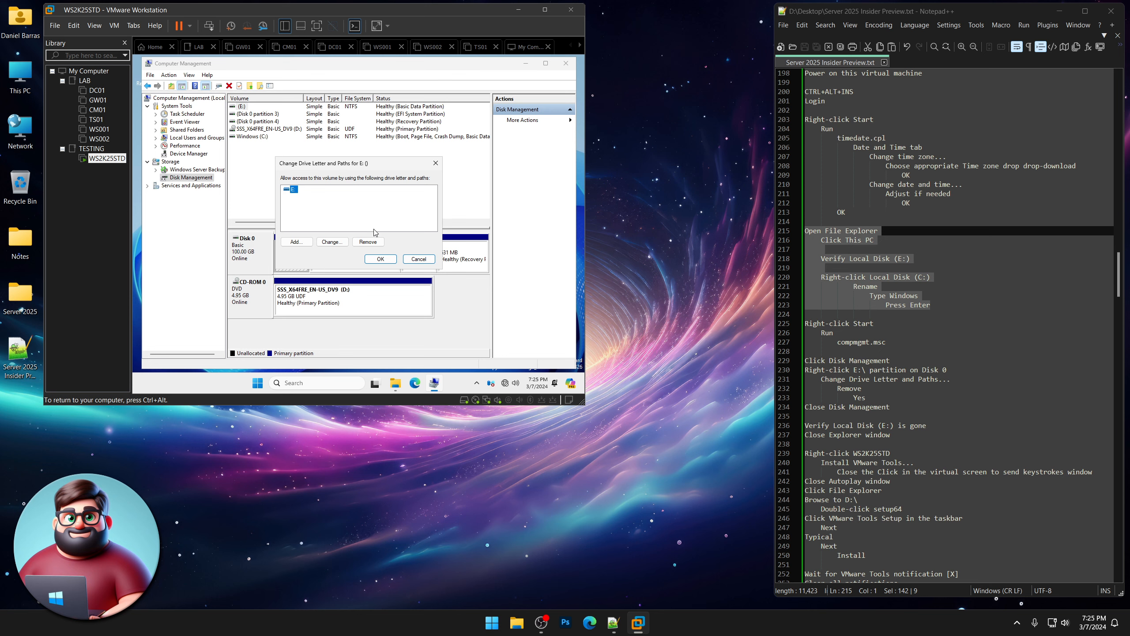
{"action": "left_click", "coordinate": [369, 243]}
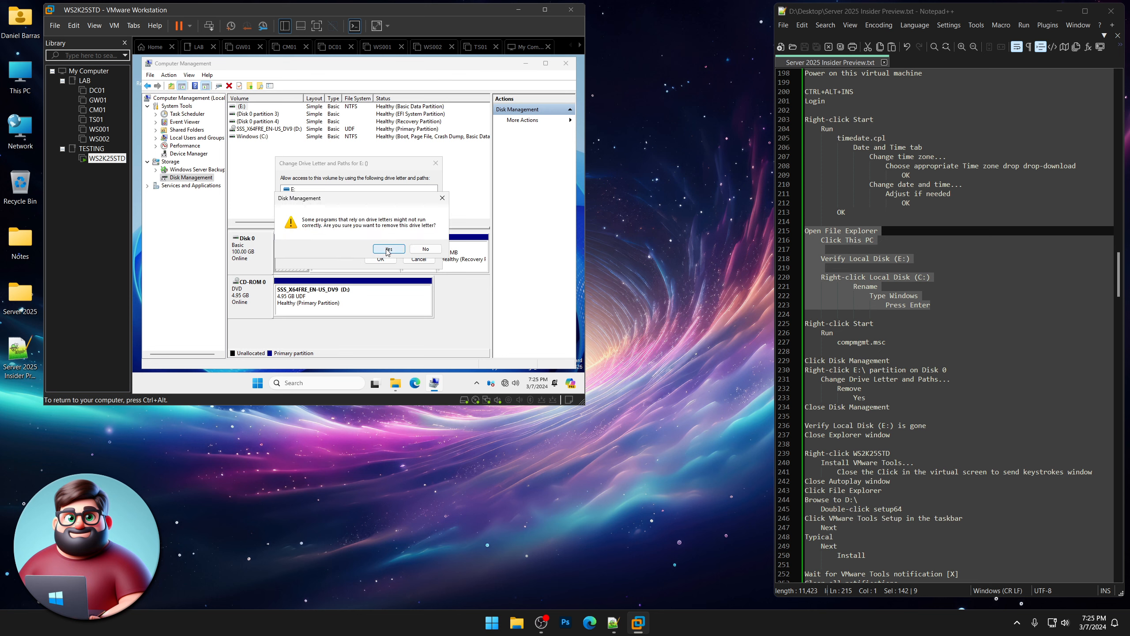
{"action": "left_click", "coordinate": [388, 250]}
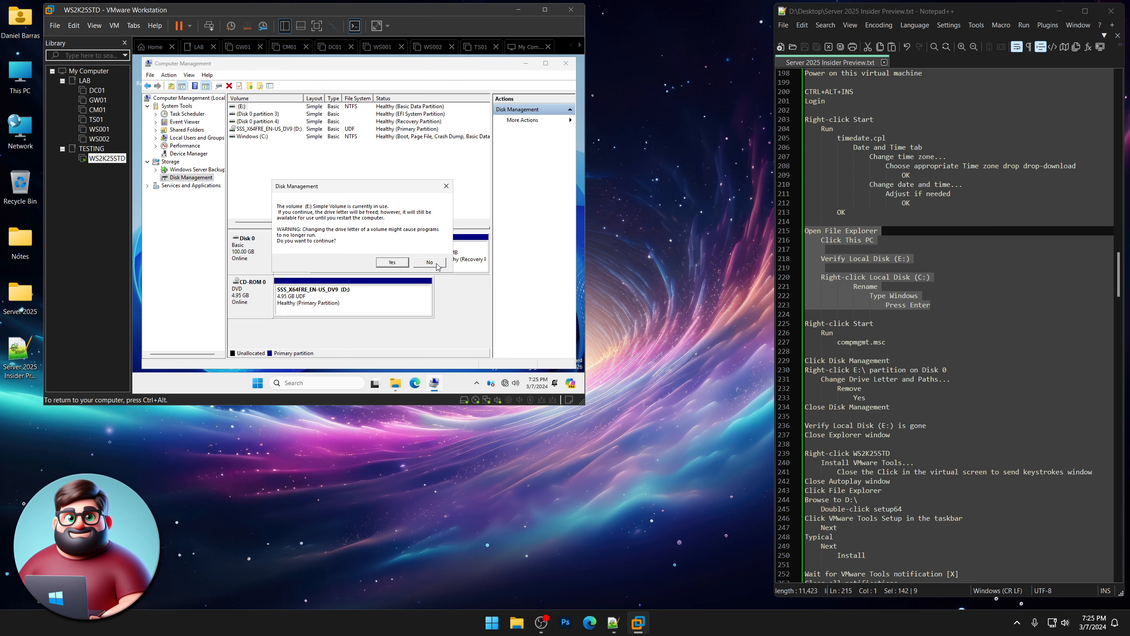
{"action": "left_click", "coordinate": [396, 262]}
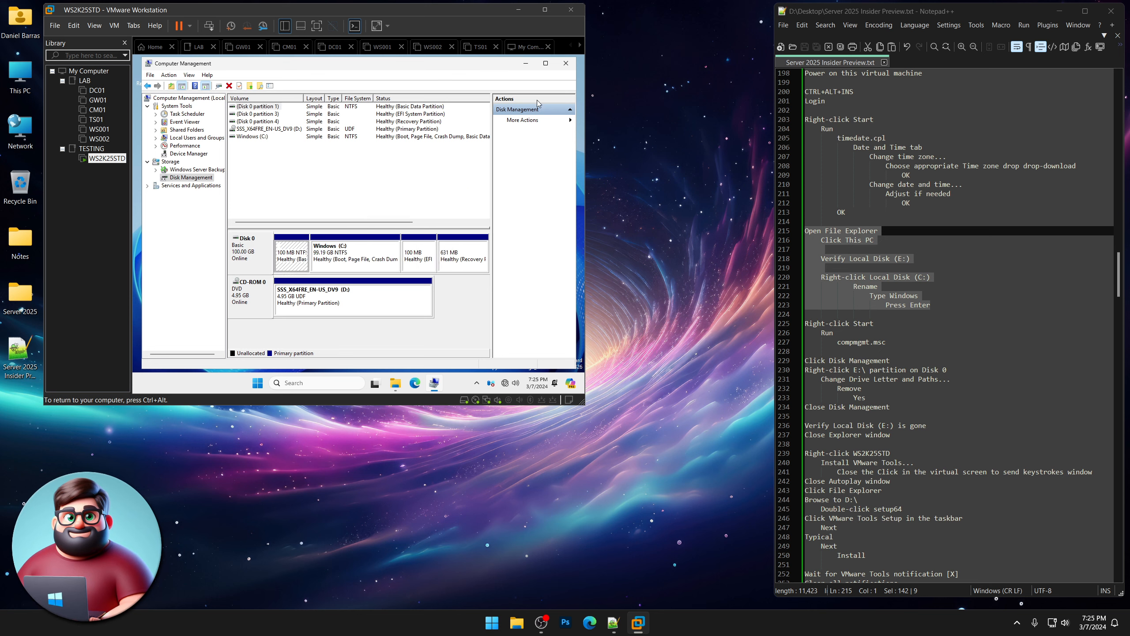
Close Computer Management and the This PC window.
{"action": "left_click", "coordinate": [566, 63]}
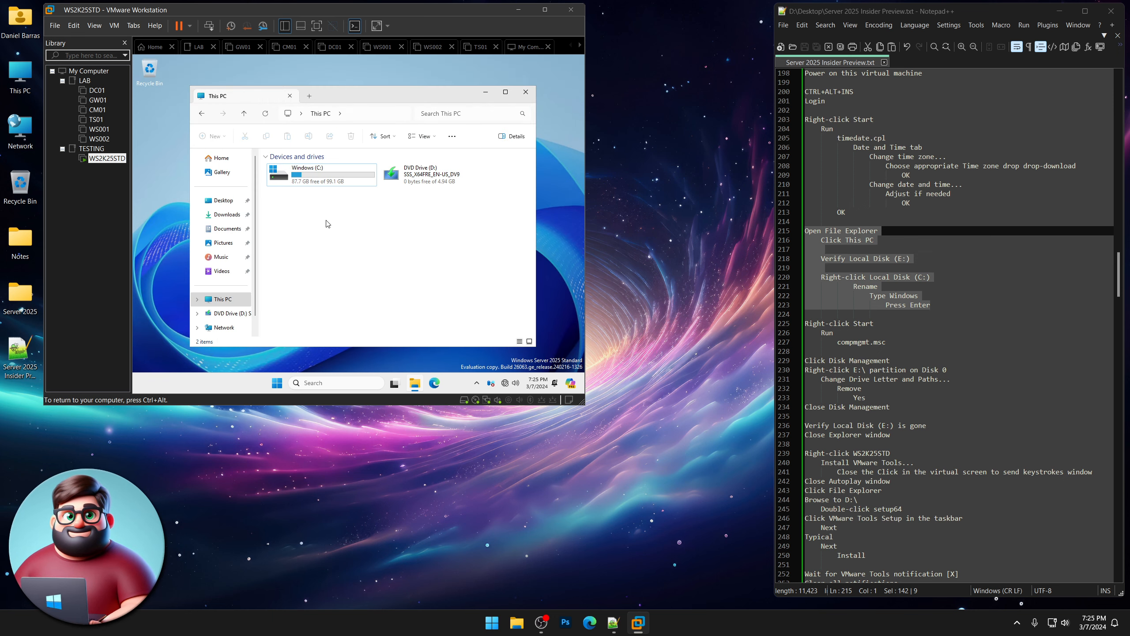
{"action": "scroll", "coordinate": [944, 325], "scroll_direction": "down", "scroll_amount": 7}
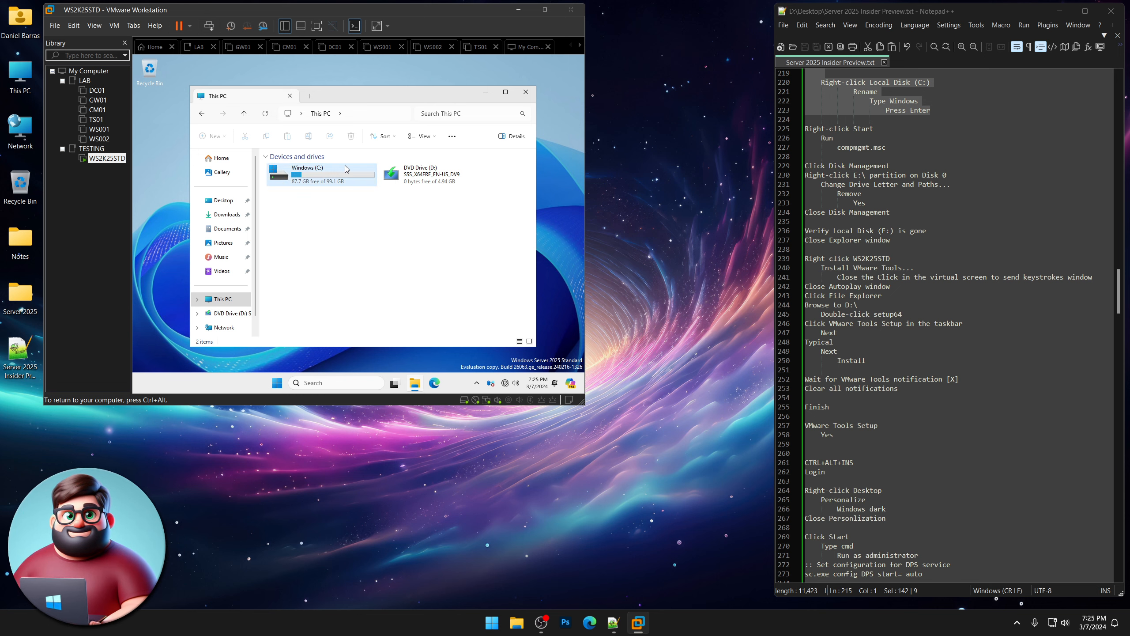
{"action": "left_click", "coordinate": [525, 92]}
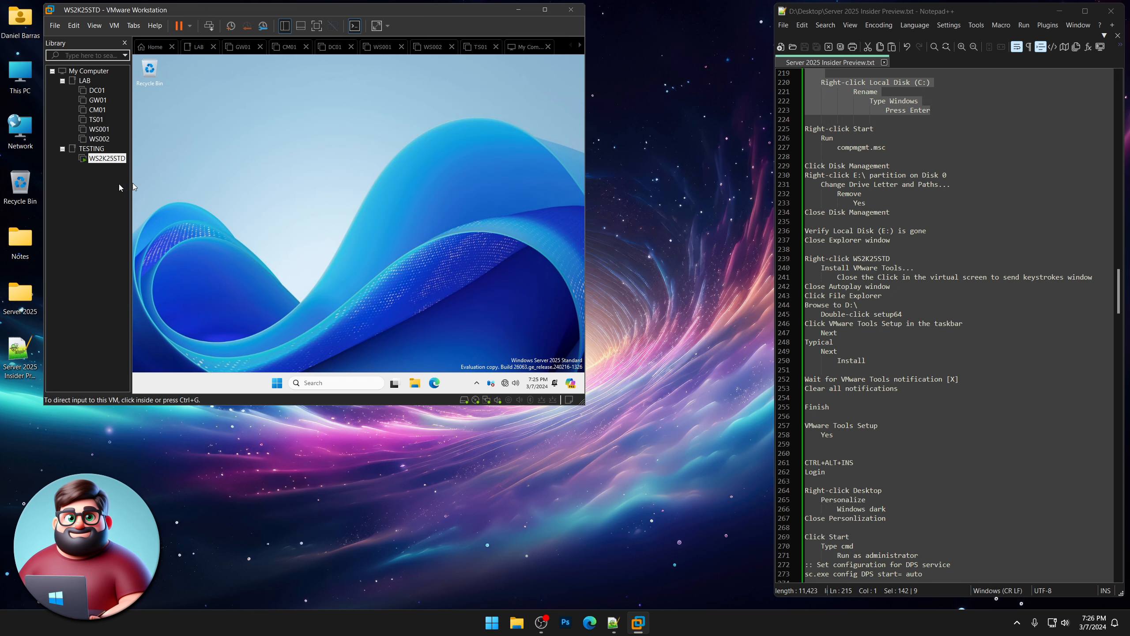
Start Install VMware Tools for WS2K25STD and dismiss the notice.
{"action": "right_click", "coordinate": [103, 160]}
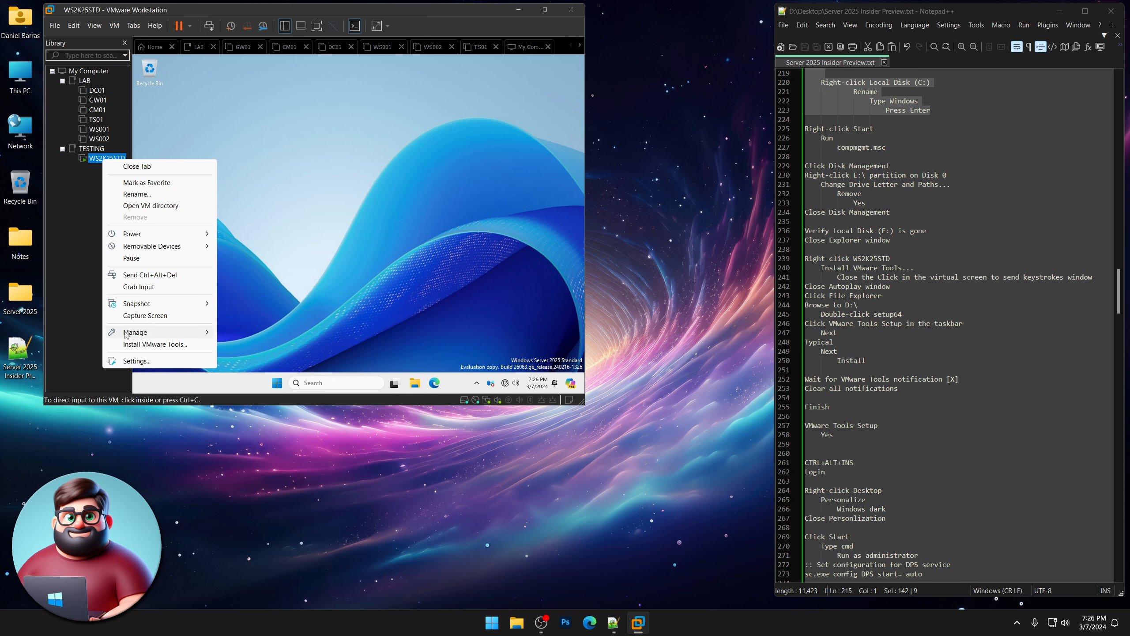
{"action": "left_click", "coordinate": [153, 343]}
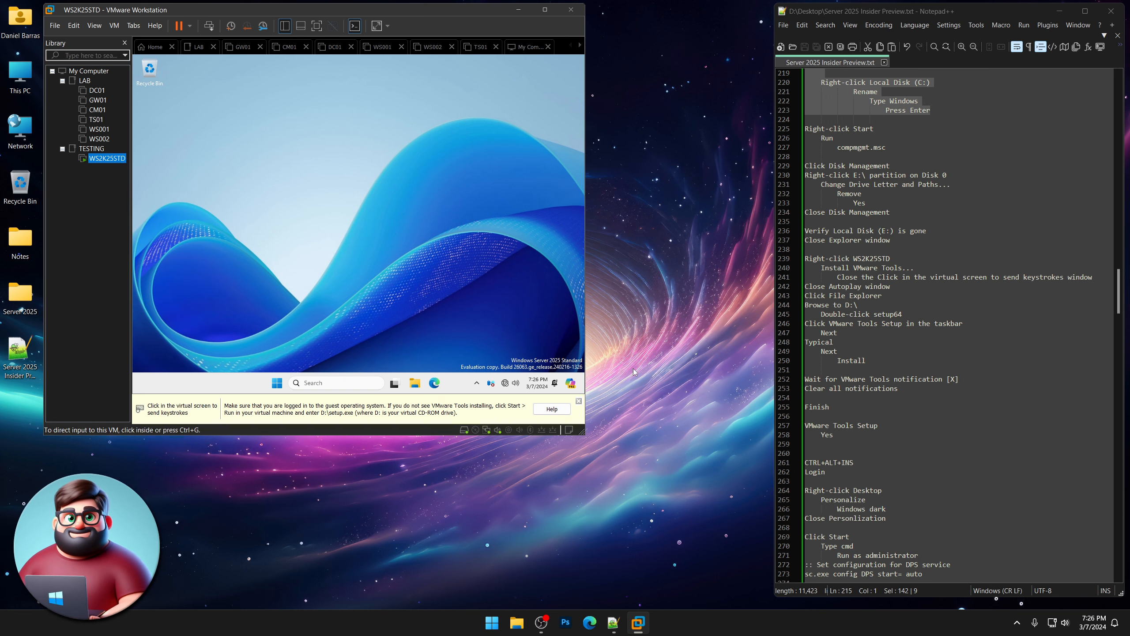
{"action": "left_click", "coordinate": [579, 401]}
Launch setup64 from the guest's DVD Drive (D:) in File Explorer.
{"action": "left_click", "coordinate": [377, 252]}
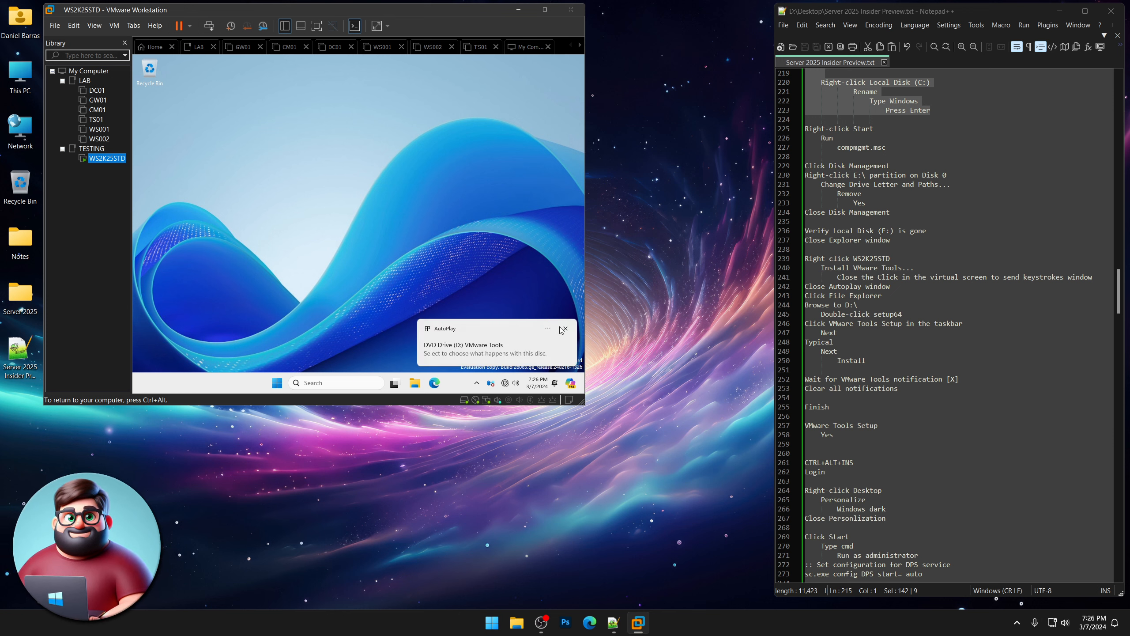
{"action": "left_click", "coordinate": [566, 329]}
{"action": "left_click", "coordinate": [414, 384]}
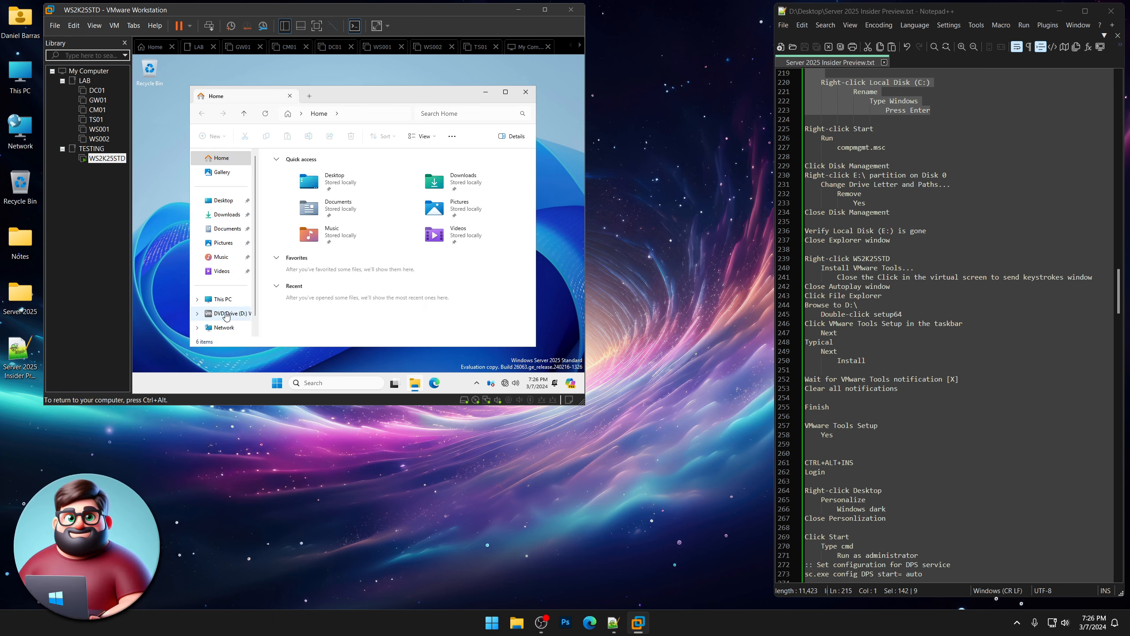
{"action": "left_click", "coordinate": [226, 314]}
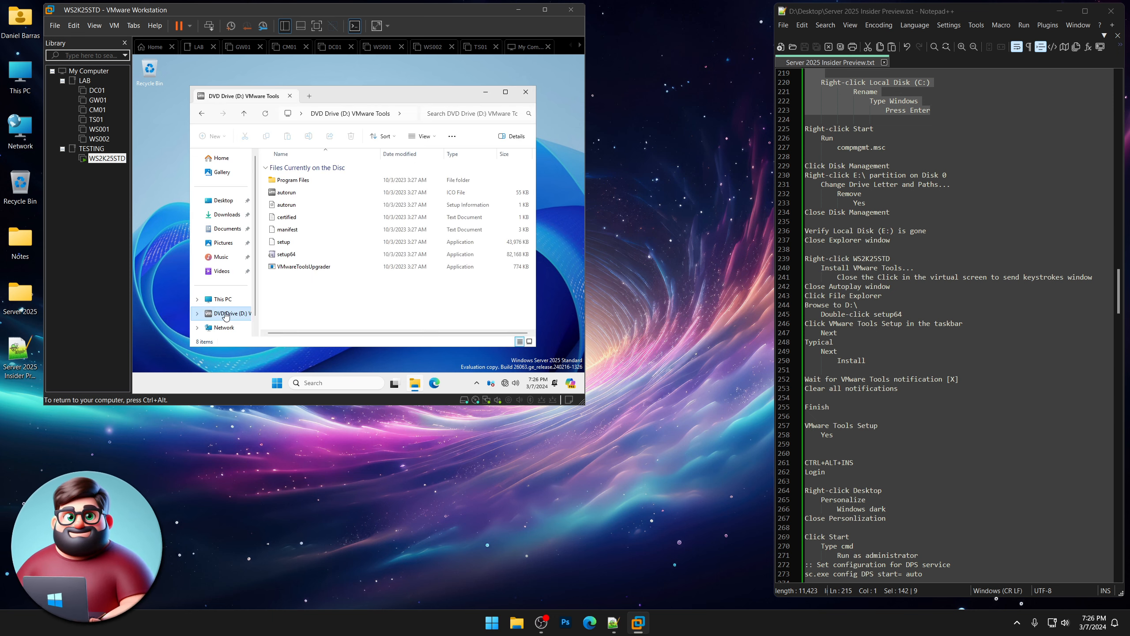
{"action": "double_click", "coordinate": [287, 254]}
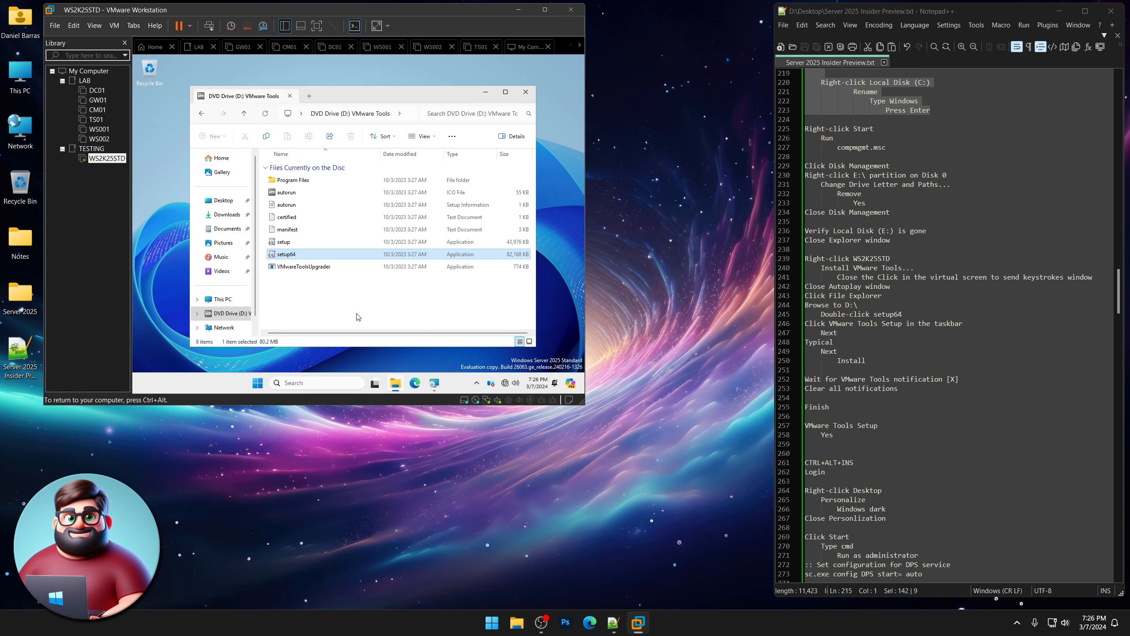
Install VMware Tools with the Typical setup type.
{"action": "left_click", "coordinate": [435, 386]}
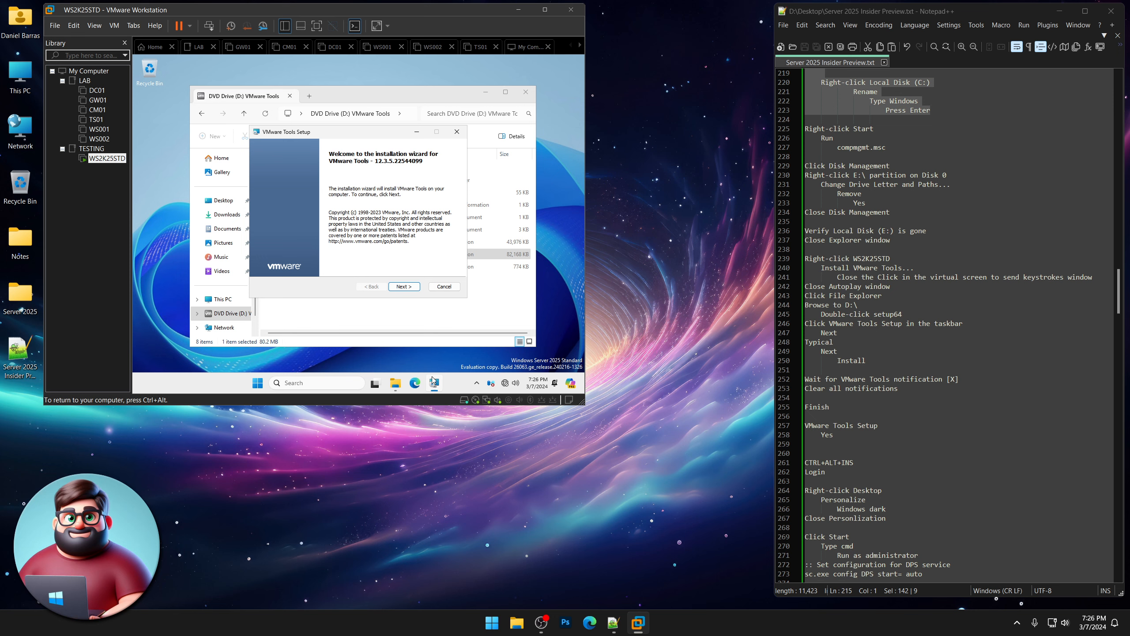
{"action": "left_click", "coordinate": [408, 288]}
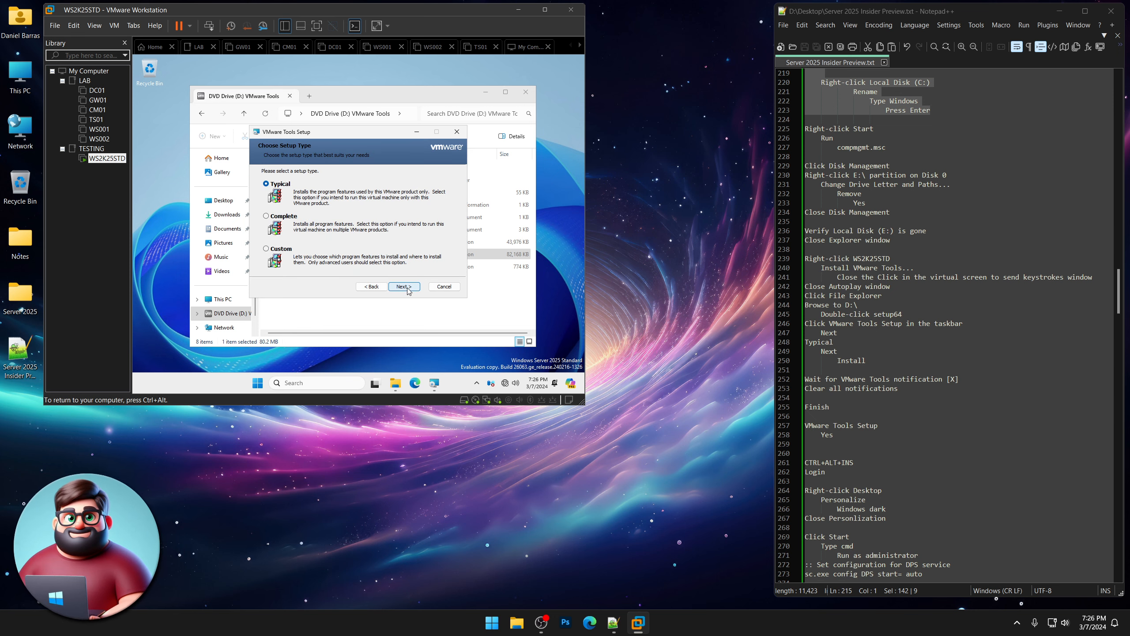
{"action": "left_click", "coordinate": [404, 287]}
{"action": "left_click", "coordinate": [404, 286]}
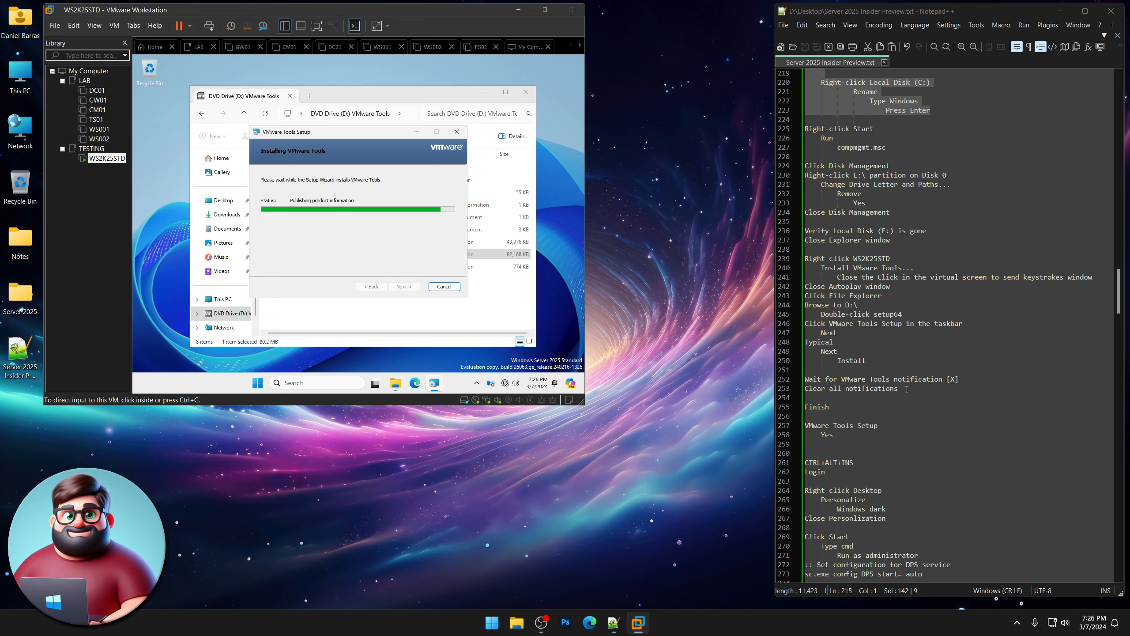
Delete the completed notification steps from the notes file and save it.
{"action": "left_click_drag", "start_coordinate": [906, 389], "coordinate": [790, 384]}
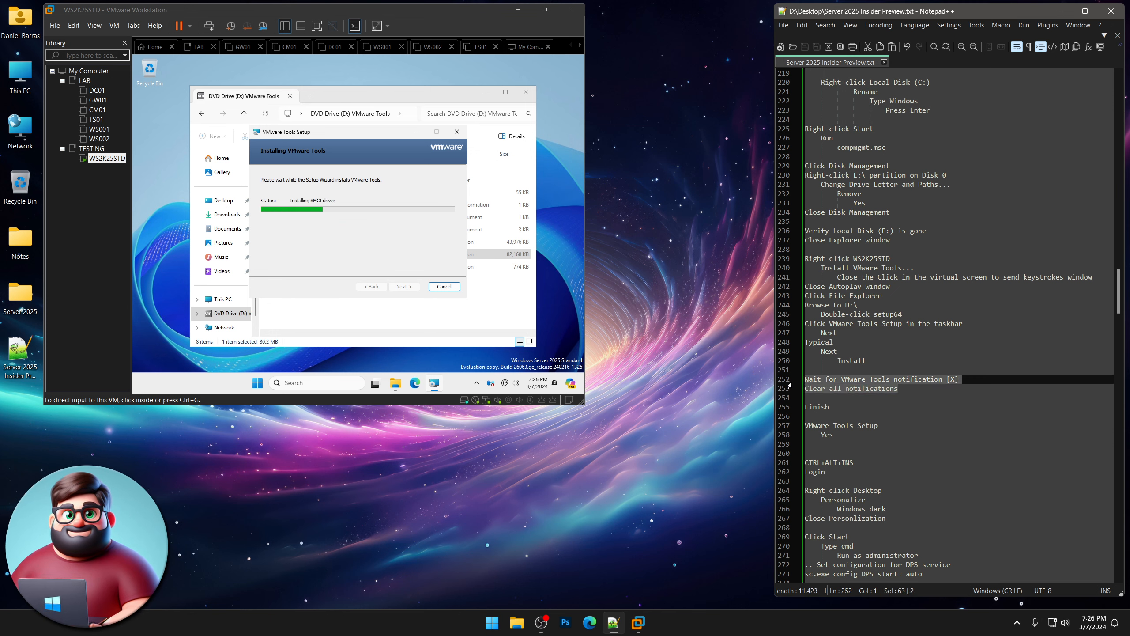
{"action": "key", "text": "Delete"}
{"action": "key", "text": "Delete"}
{"action": "key", "text": "Delete"}
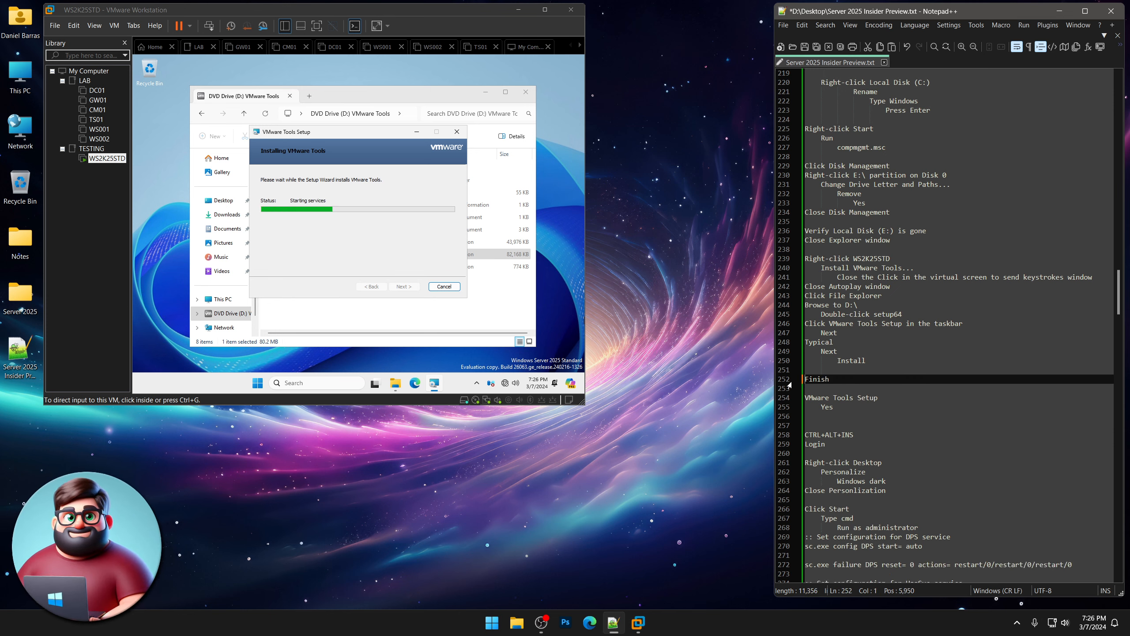
{"action": "left_click", "coordinate": [806, 49]}
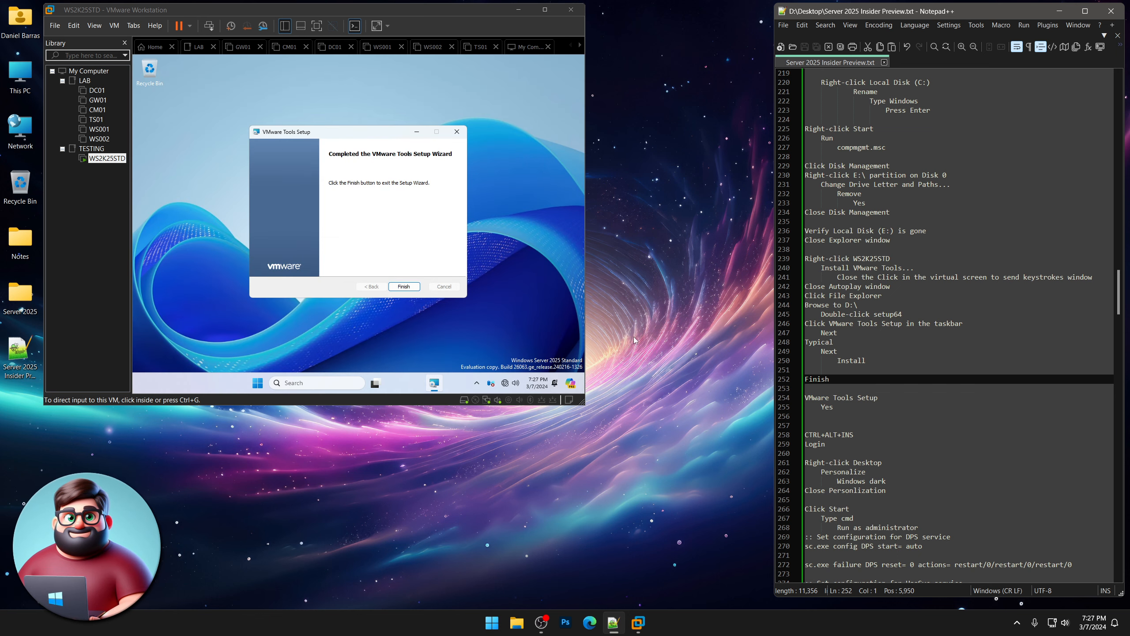
Finish the VMware Tools wizard and accept restarting the guest now.
{"action": "left_click", "coordinate": [404, 286]}
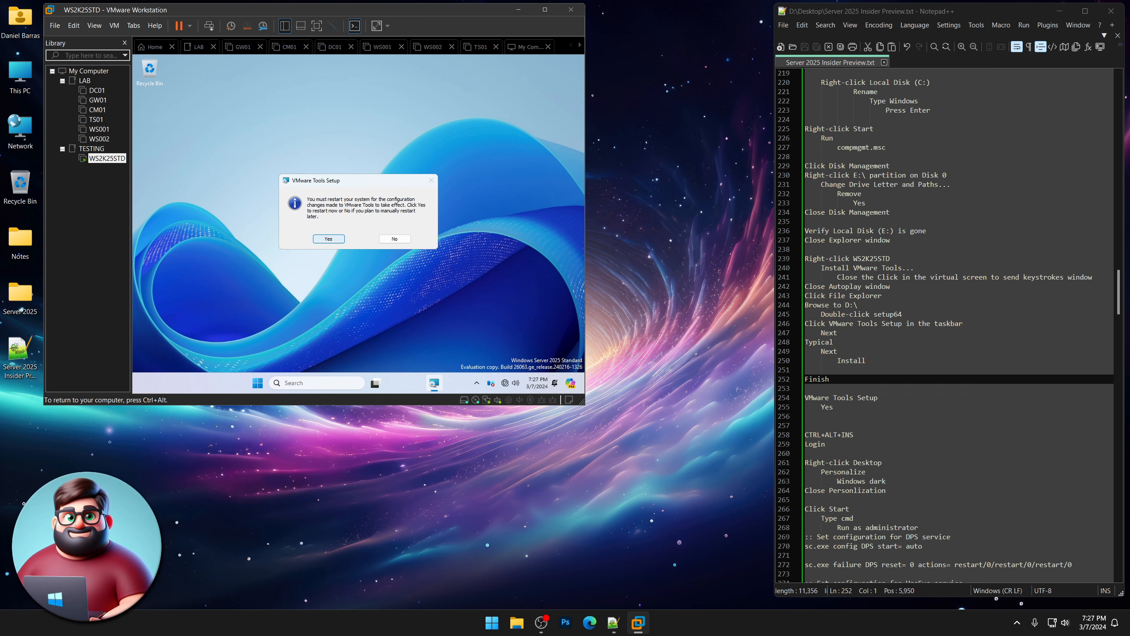
{"action": "key", "text": "Return"}
{"action": "key", "text": "ctrl+alt"}
{"action": "scroll", "coordinate": [861, 368], "scroll_direction": "down", "scroll_amount": 8}
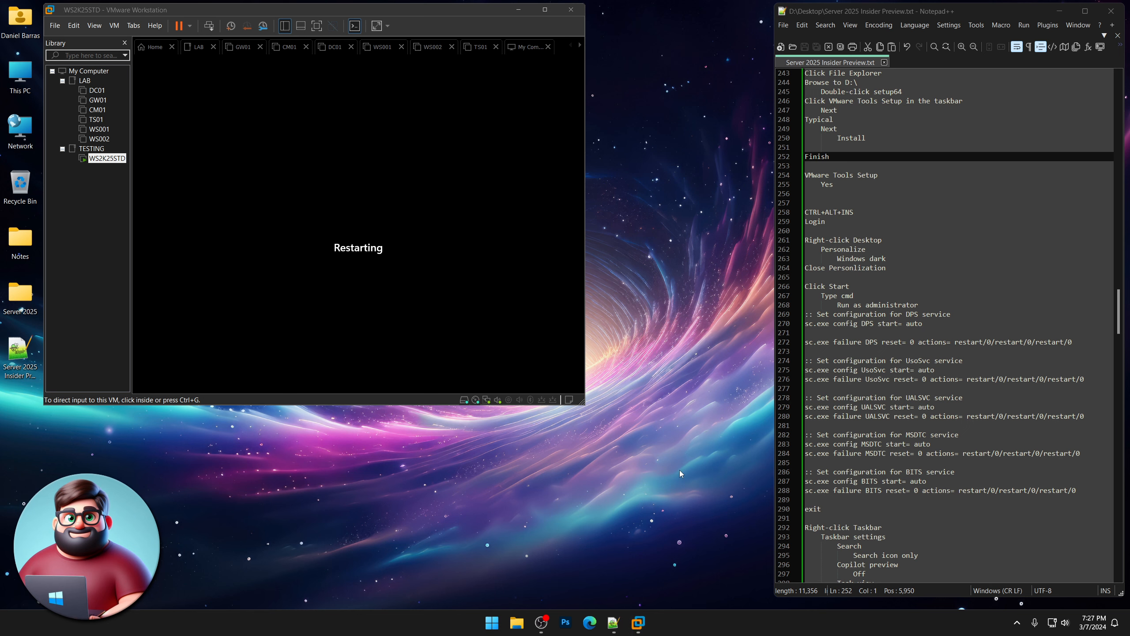
Sign in to the restarted guest as Administrator with the account password.
{"action": "left_click", "coordinate": [409, 239]}
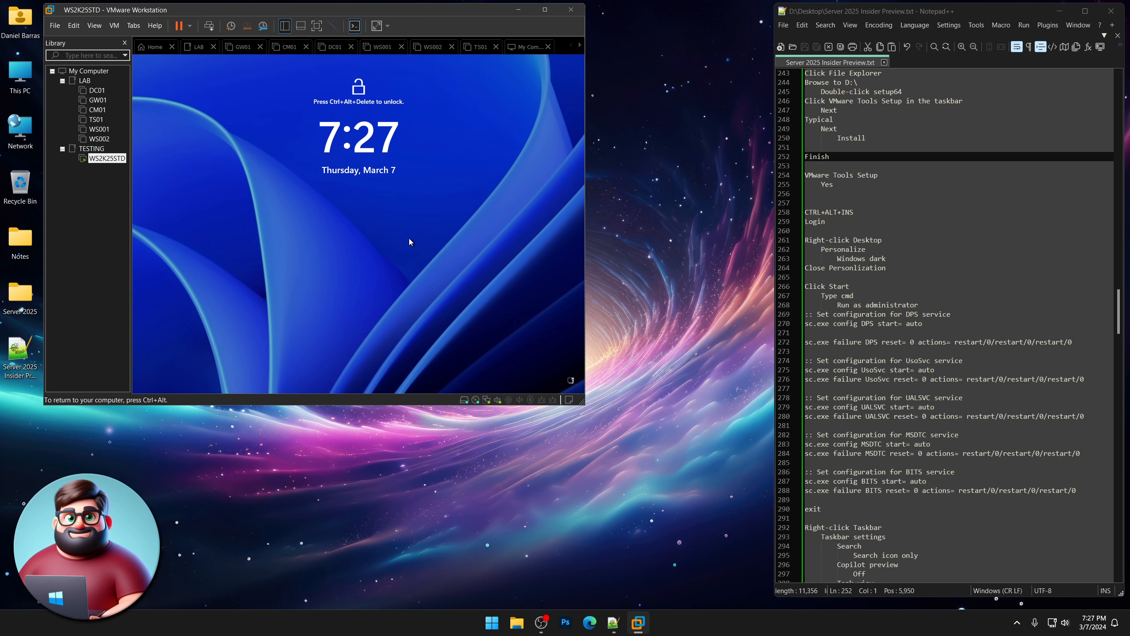
{"action": "key", "text": "ctrl+alt+Insert"}
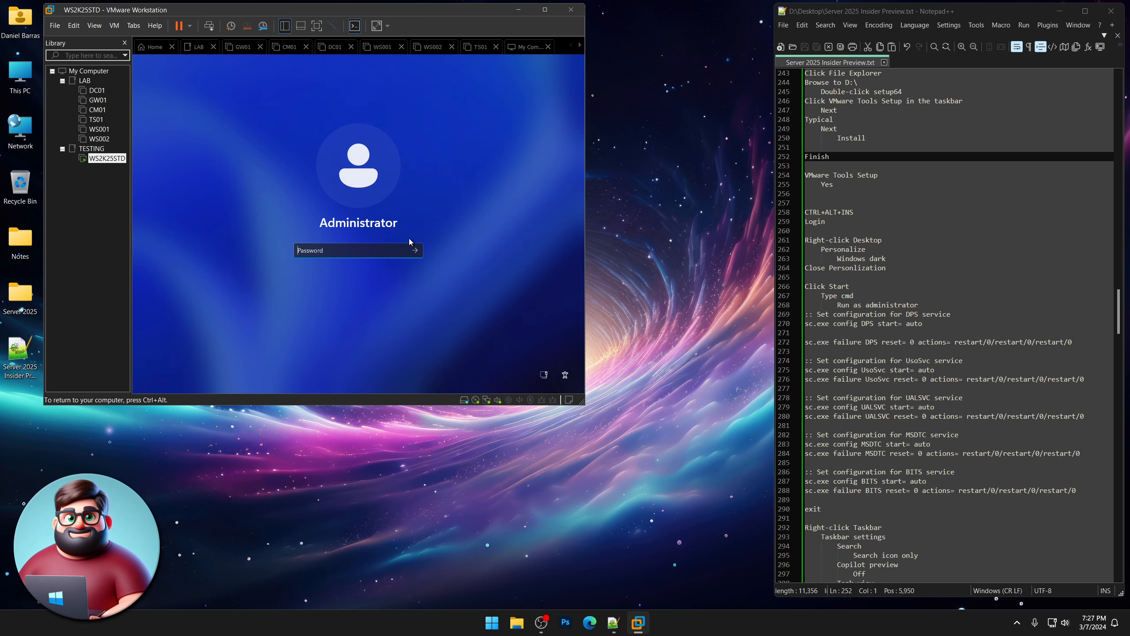
{"action": "type", "text": "Passw0rd12345"}
{"action": "key", "text": "Return"}
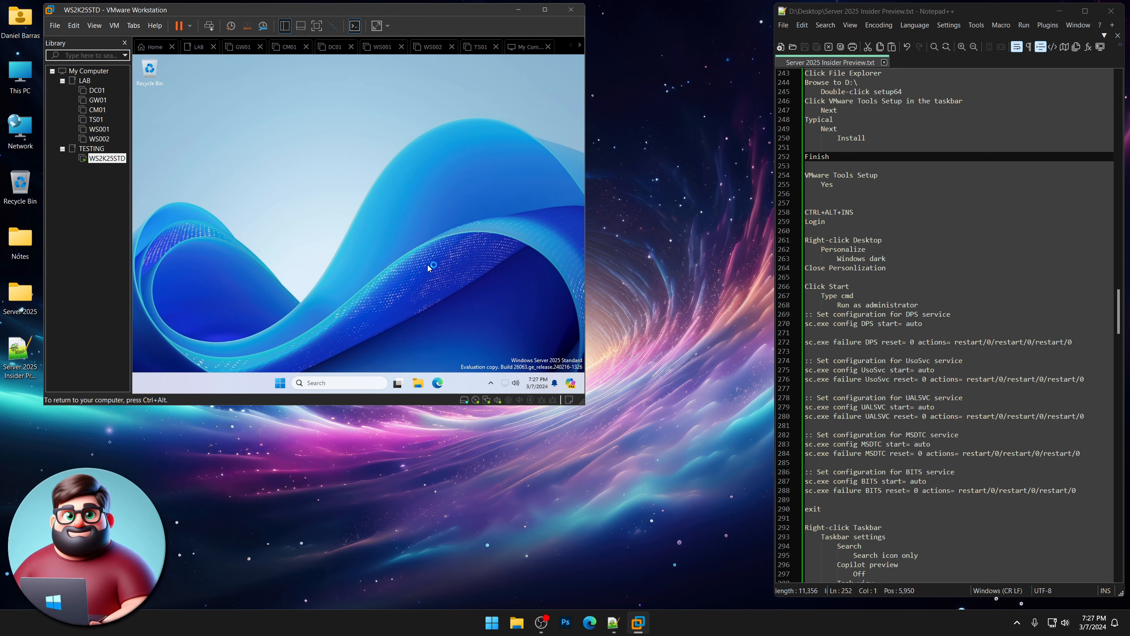
Apply the Windows (dark) theme via Personalize, then search Start for cmd.
{"action": "right_click", "coordinate": [328, 122]}
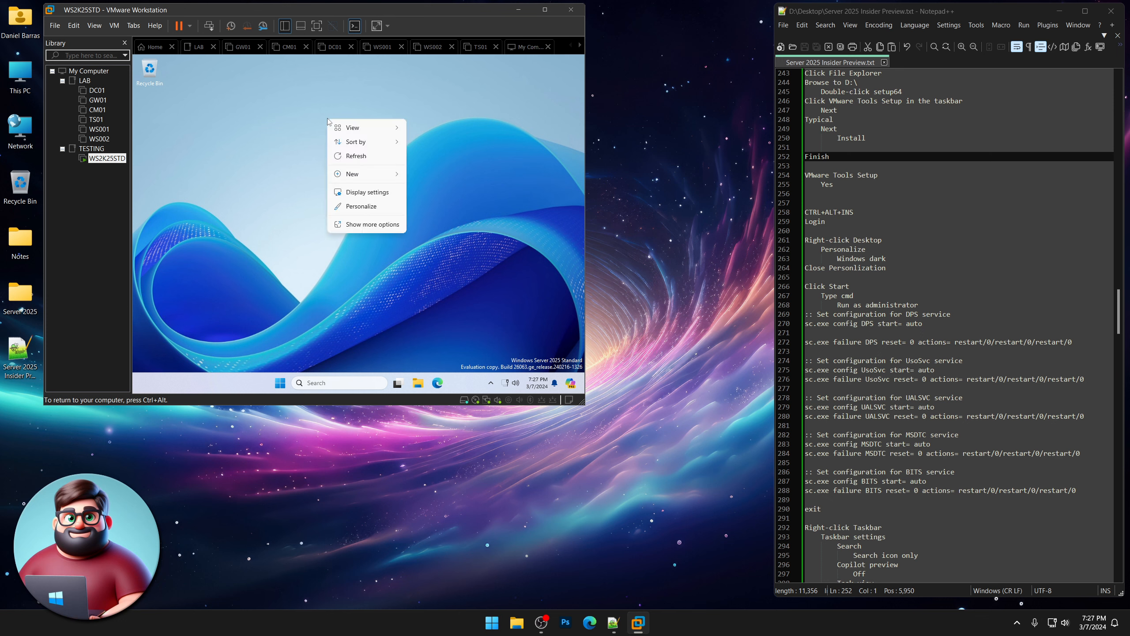
{"action": "left_click", "coordinate": [351, 206]}
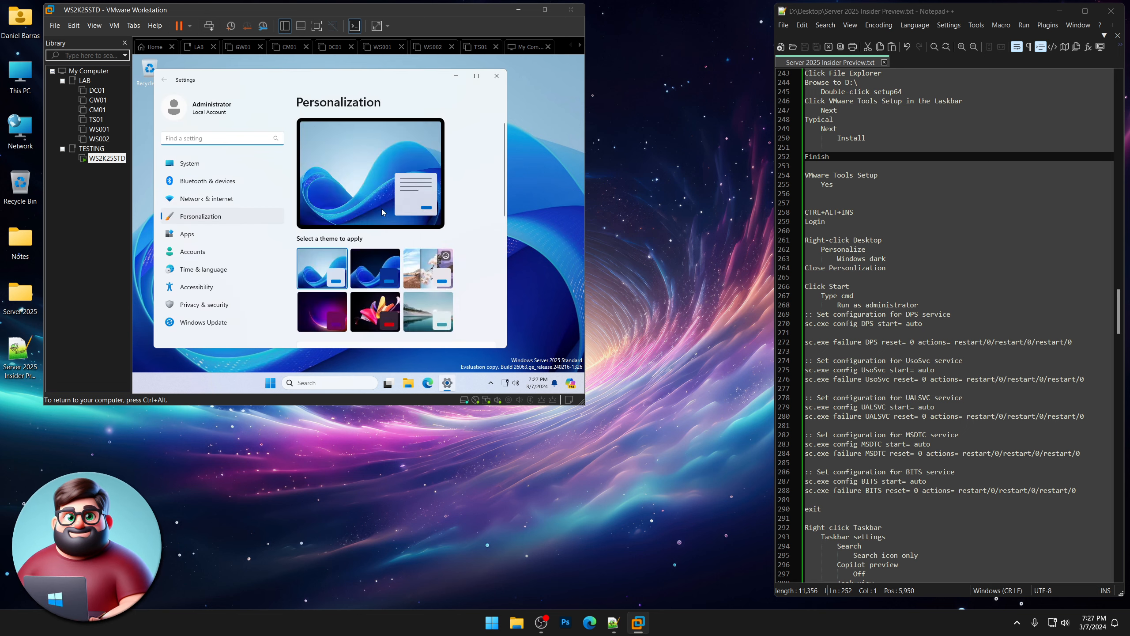
{"action": "left_click", "coordinate": [377, 266]}
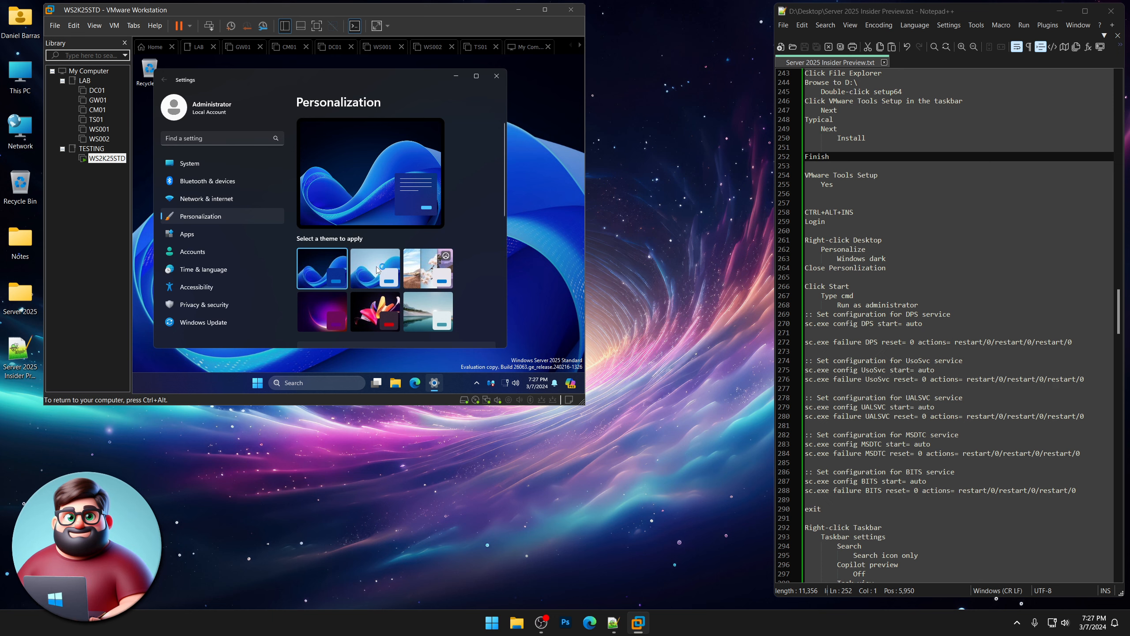
{"action": "left_click", "coordinate": [496, 77]}
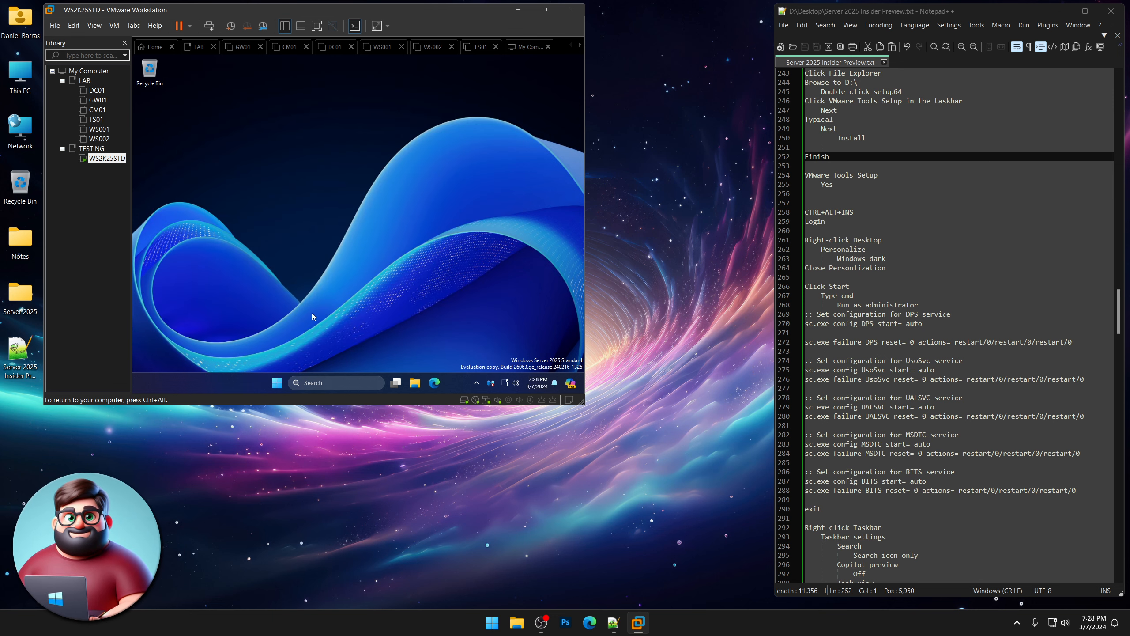
{"action": "left_click", "coordinate": [276, 383]}
{"action": "type", "text": "cmd"}
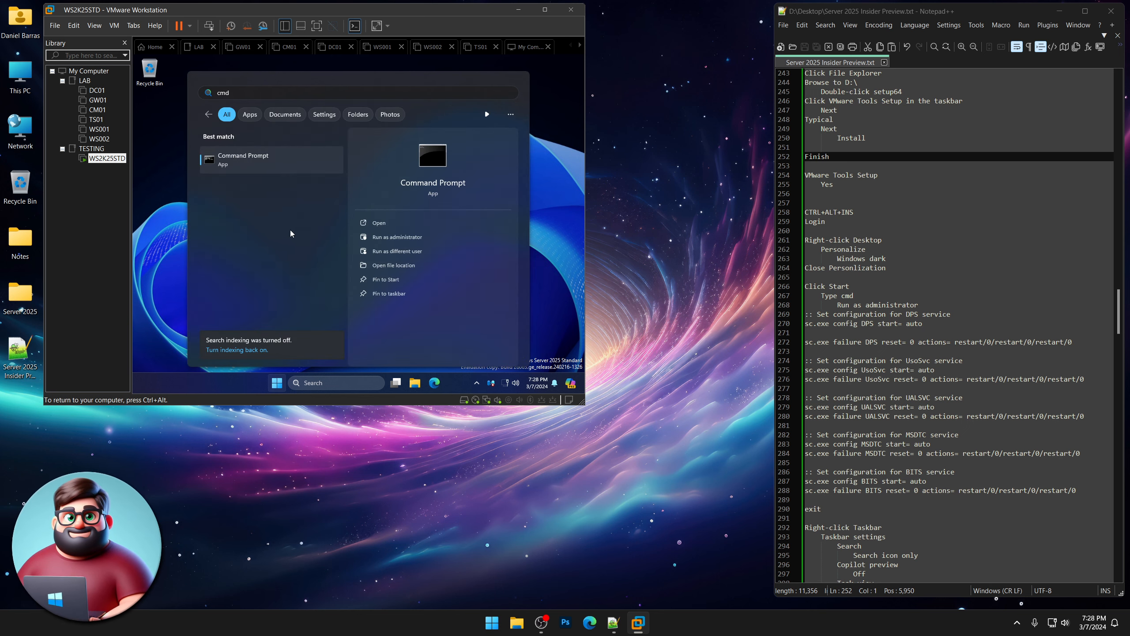
Run the copied sc.exe commands for DPS, UsoSvc, UALSVC, MSDTC and BITS in an elevated Command Prompt.
{"action": "left_click", "coordinate": [407, 237]}
{"action": "scroll", "coordinate": [934, 312], "scroll_direction": "down", "scroll_amount": 5}
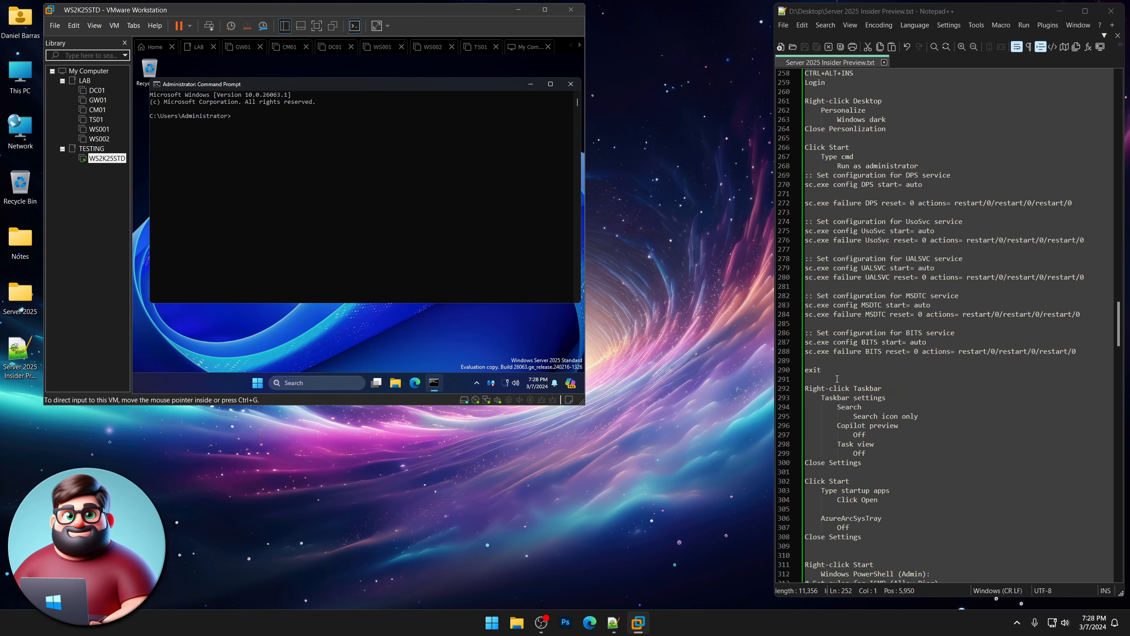
{"action": "left_click_drag", "start_coordinate": [822, 370], "coordinate": [787, 174]}
{"action": "right_click", "coordinate": [838, 178]}
{"action": "left_click", "coordinate": [864, 194]}
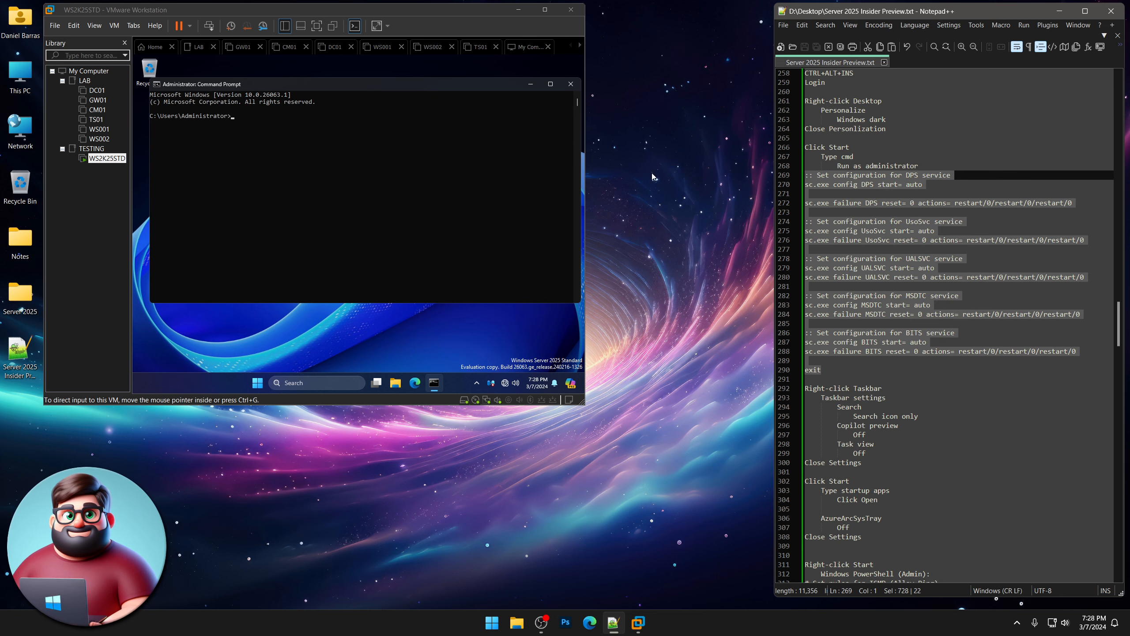
{"action": "right_click", "coordinate": [324, 135]}
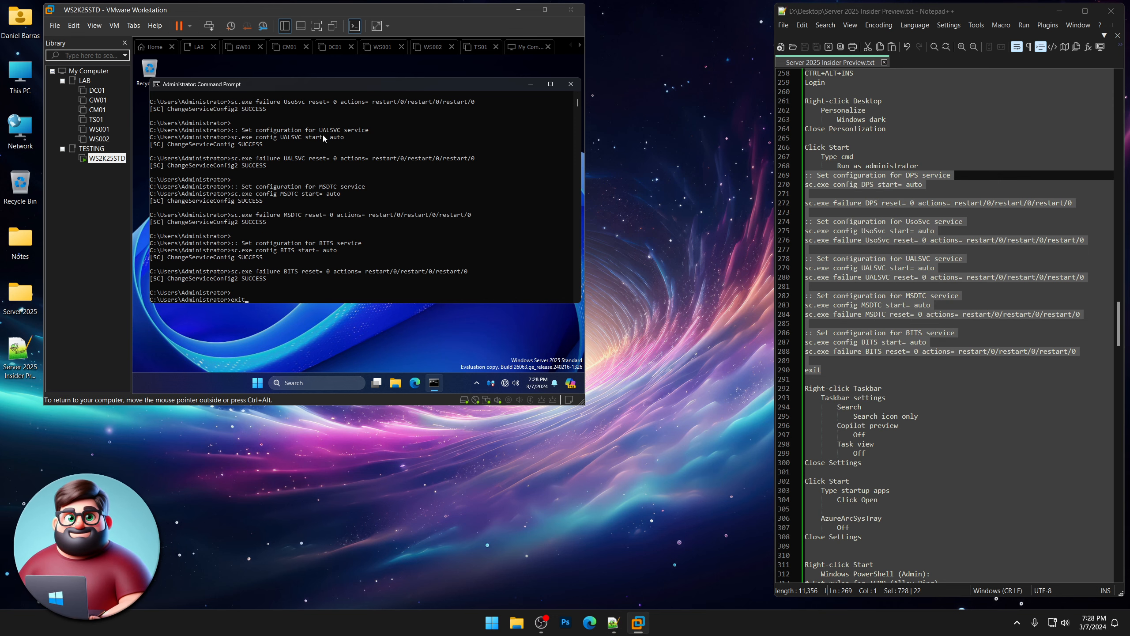
{"action": "key", "text": "Return"}
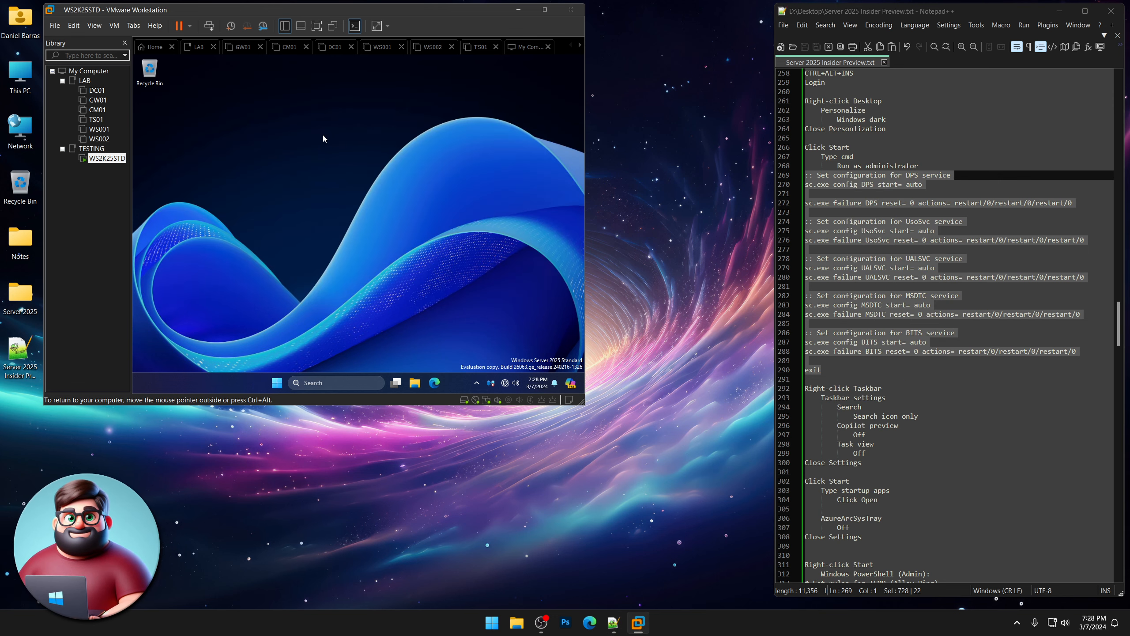
Show taskbar search as icon only and turn off Copilot and Task view on the VM's taskbar.
{"action": "scroll", "coordinate": [935, 311], "scroll_direction": "down", "scroll_amount": 4}
{"action": "left_click_drag", "start_coordinate": [863, 352], "coordinate": [777, 273]}
{"action": "left_click", "coordinate": [257, 308]}
{"action": "right_click", "coordinate": [237, 380]}
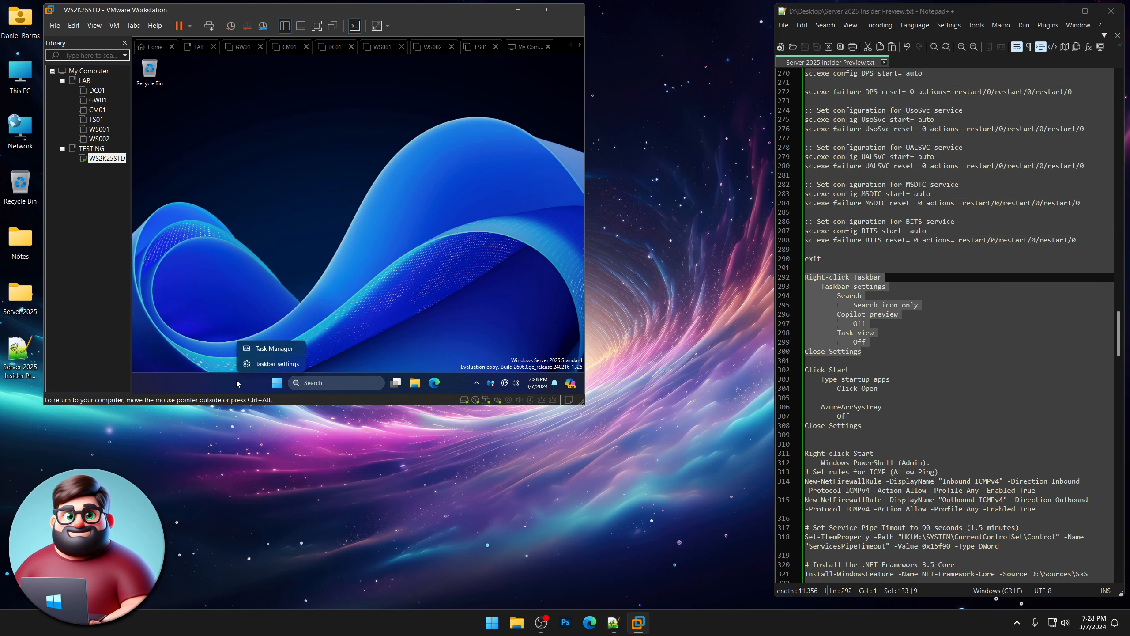
{"action": "left_click", "coordinate": [263, 362]}
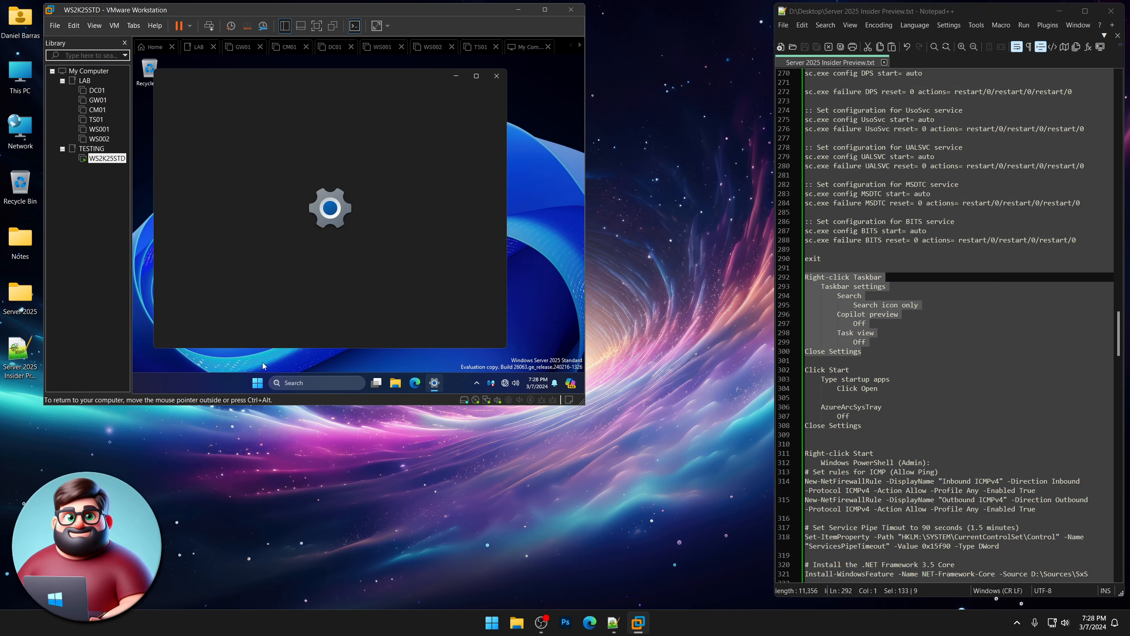
{"action": "left_click", "coordinate": [445, 161]}
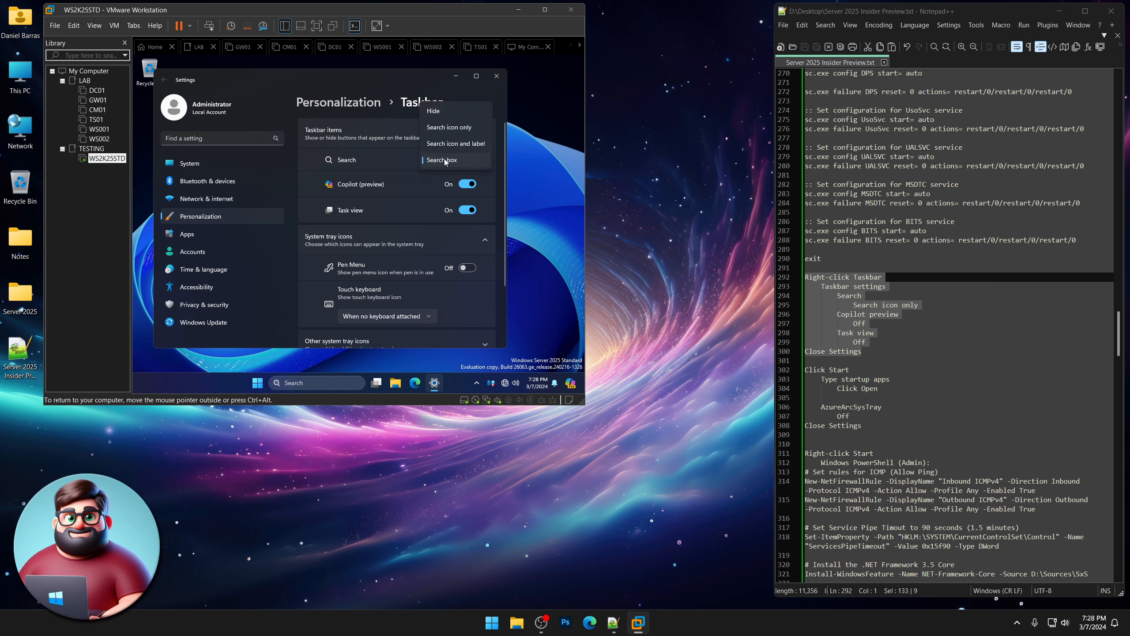
{"action": "left_click", "coordinate": [446, 129]}
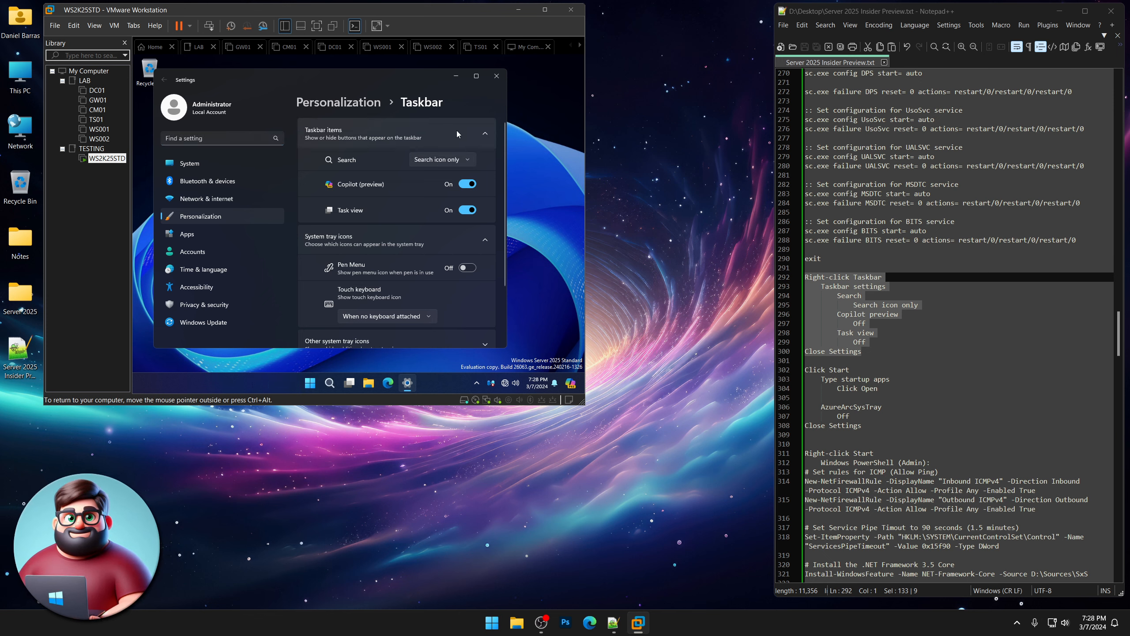
{"action": "left_click", "coordinate": [466, 185]}
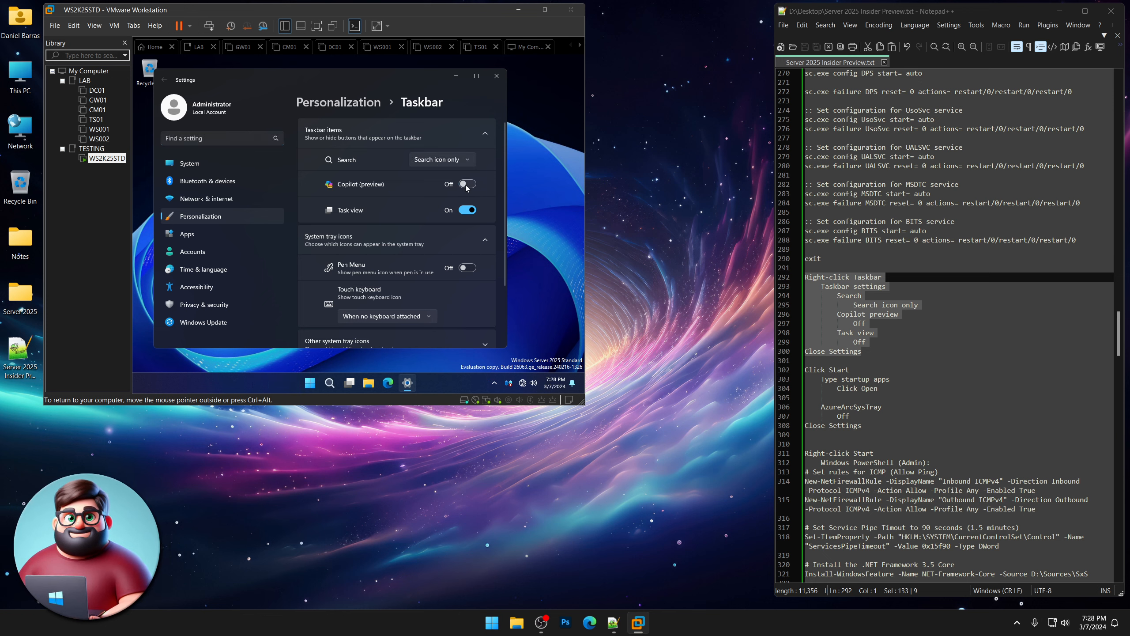
{"action": "left_click", "coordinate": [464, 210]}
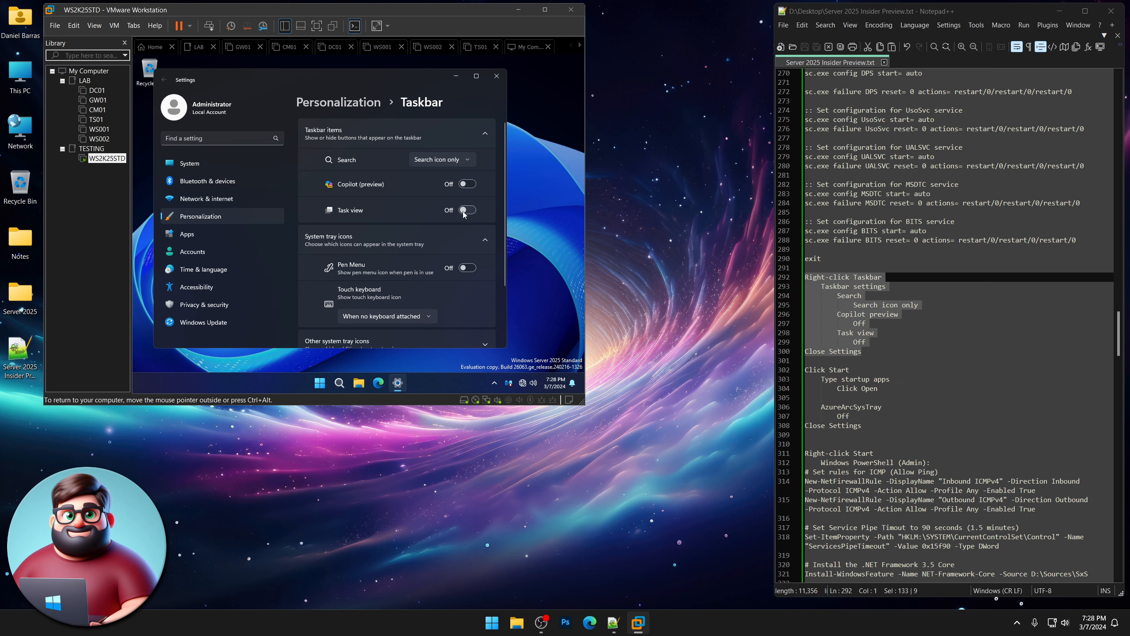
{"action": "left_click", "coordinate": [497, 76]}
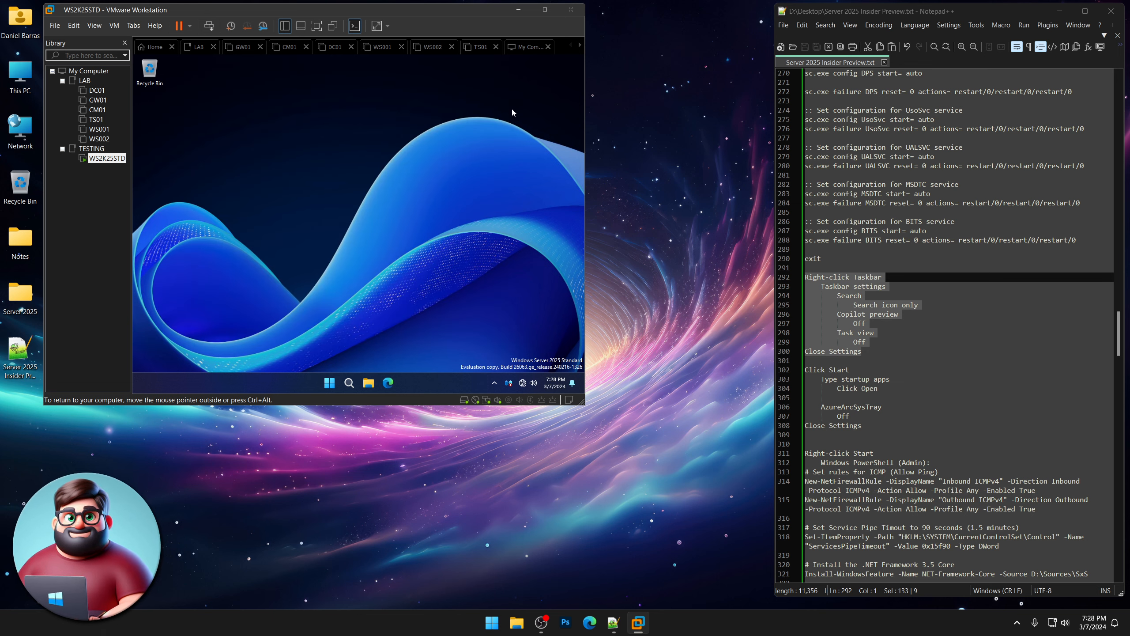
Search 'startup' in the VM's Start menu and switch AzureArcSysTray off in Startup Apps.
{"action": "scroll", "coordinate": [925, 337], "scroll_direction": "down", "scroll_amount": 5}
{"action": "left_click_drag", "start_coordinate": [885, 251], "coordinate": [806, 222]}
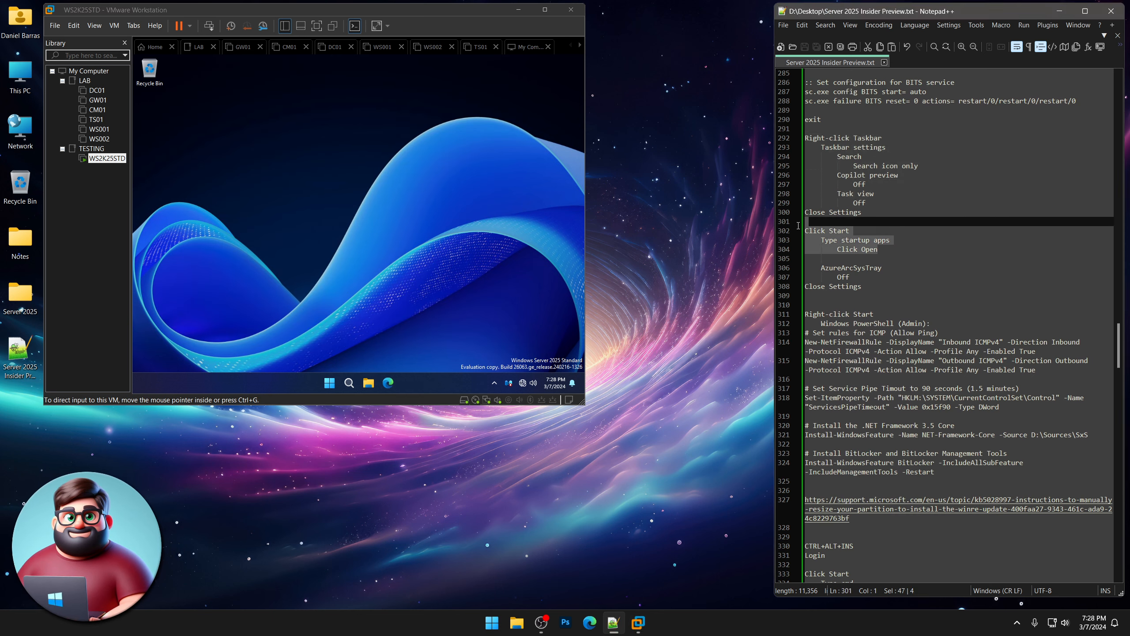
{"action": "left_click", "coordinate": [329, 383]}
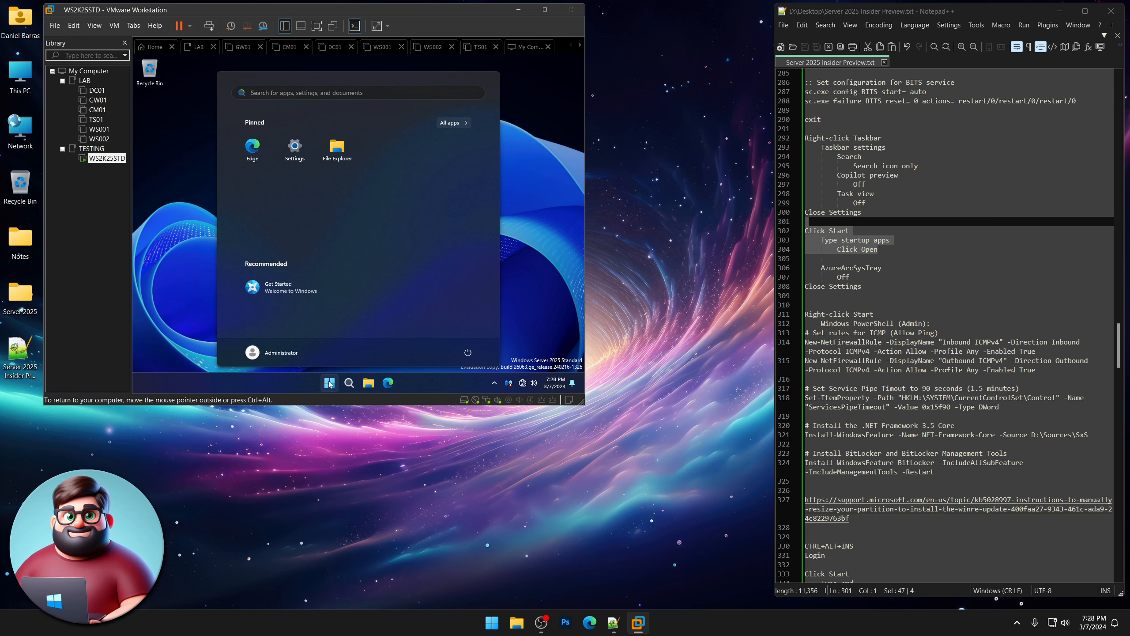
{"action": "type", "text": "startup"}
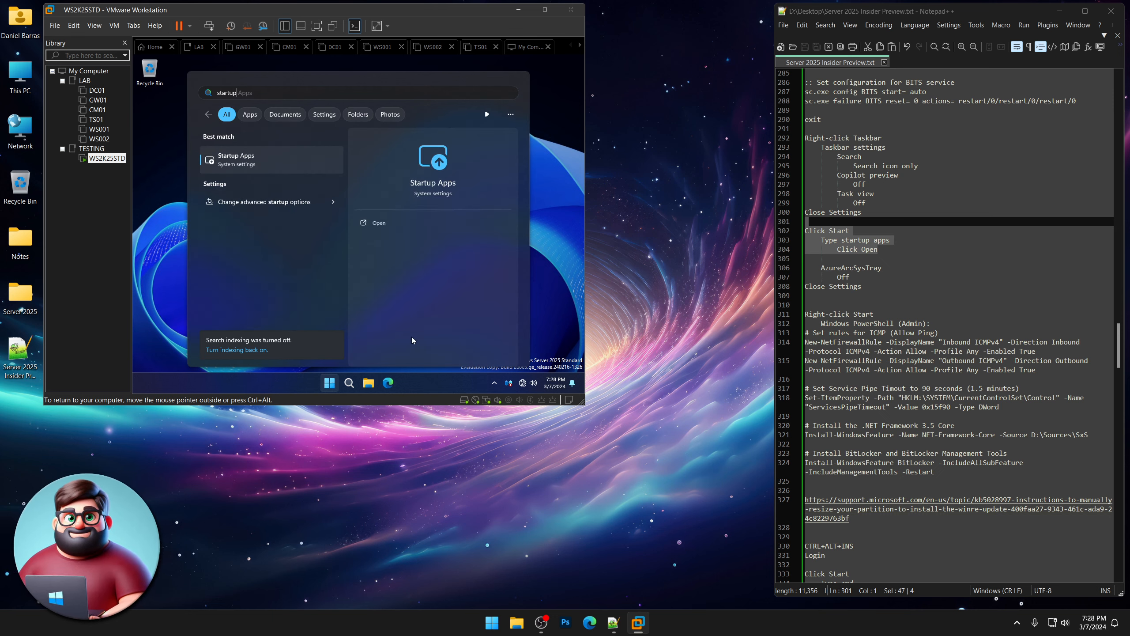
{"action": "left_click", "coordinate": [265, 168]}
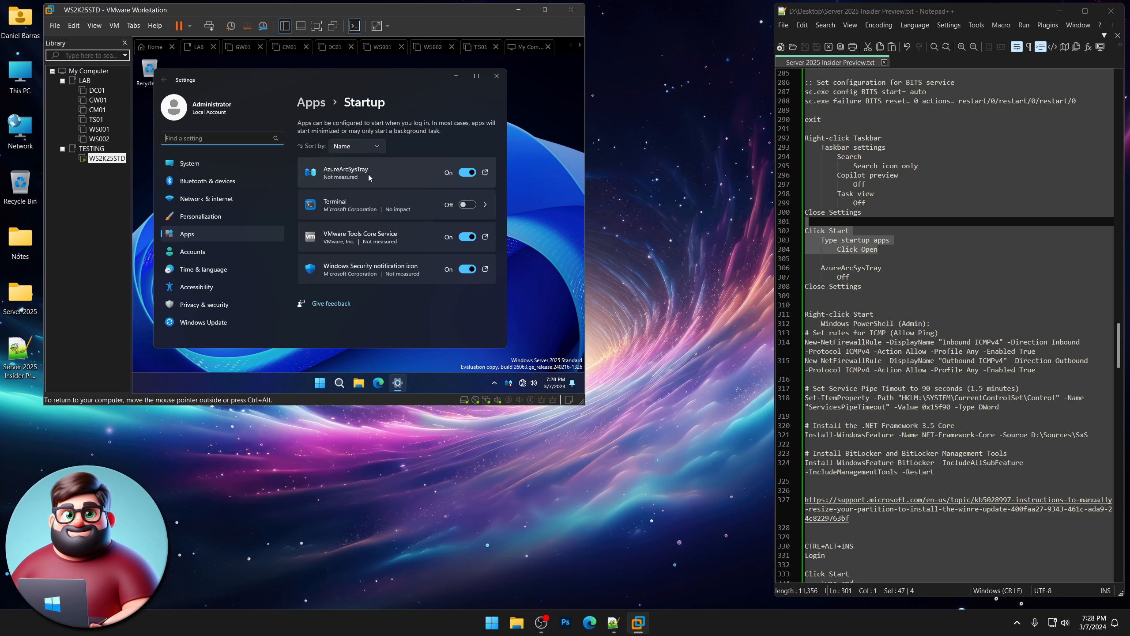
{"action": "left_click", "coordinate": [466, 174]}
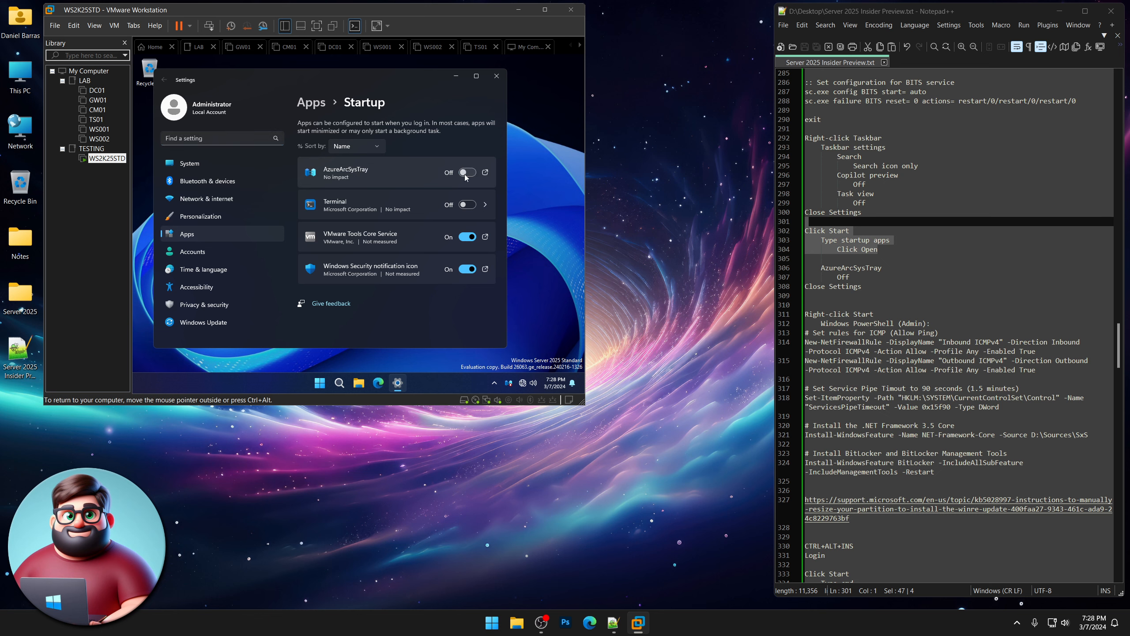
{"action": "left_click", "coordinate": [497, 77]}
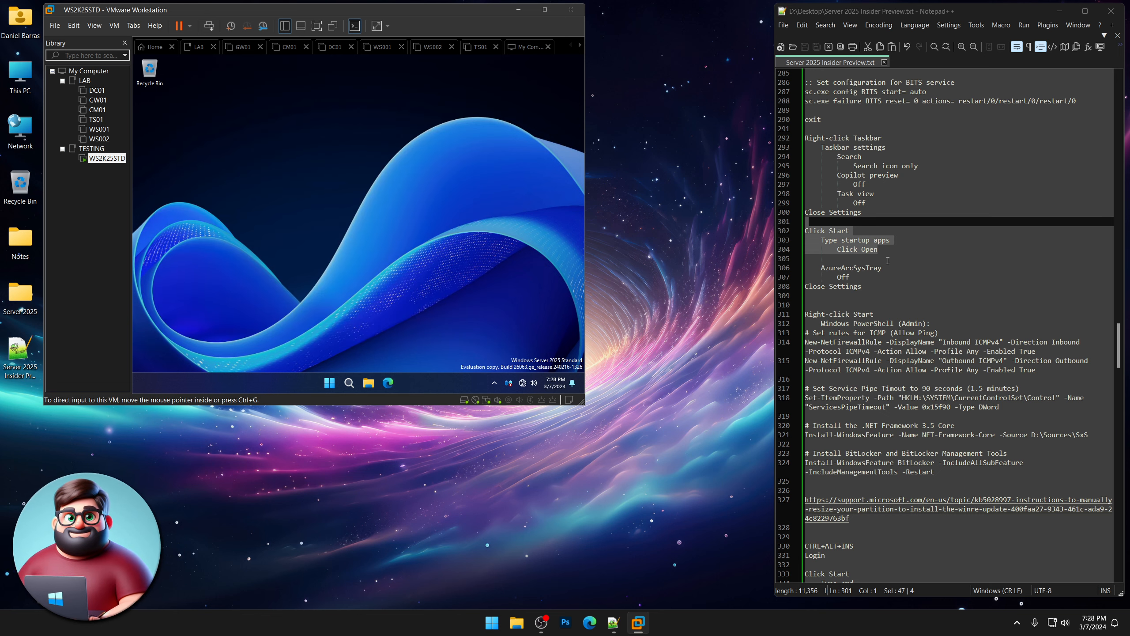
{"action": "scroll", "coordinate": [888, 258], "scroll_direction": "down", "scroll_amount": 6}
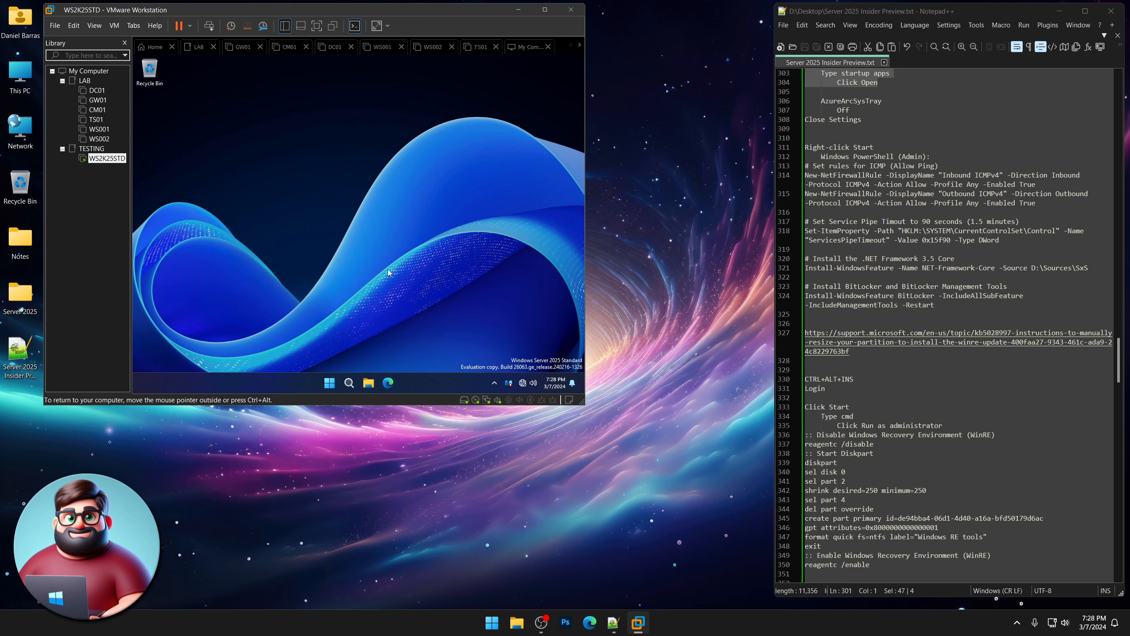
Run the ICMPv4 allow, pipe-timeout, and .NET 3.5/BitLocker install commands in an admin PowerShell.
{"action": "right_click", "coordinate": [332, 384]}
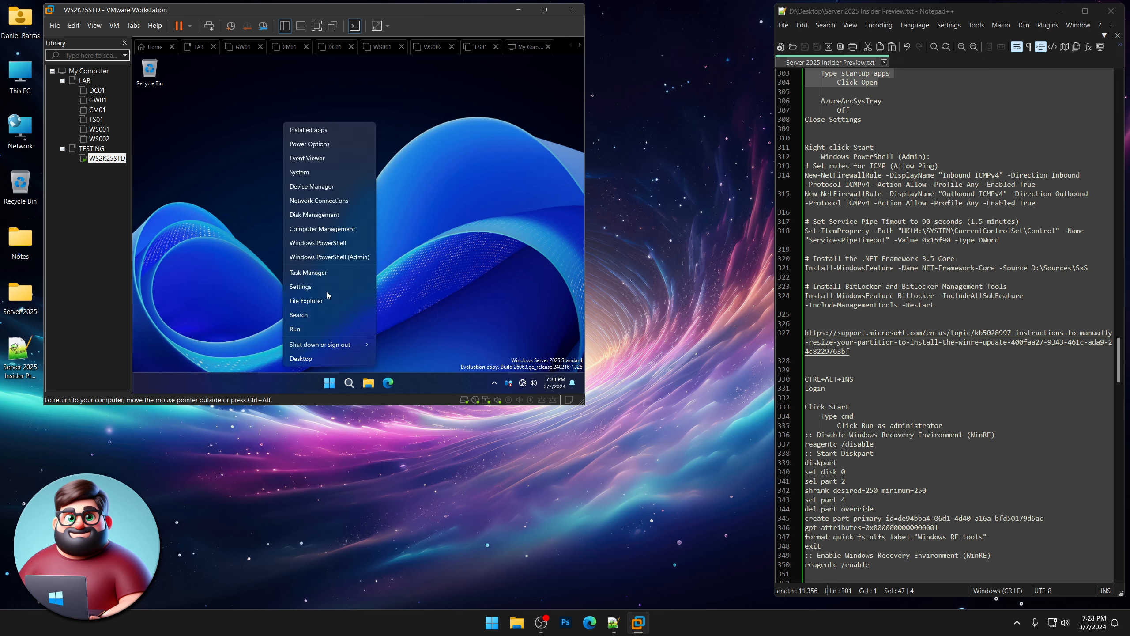
{"action": "left_click", "coordinate": [331, 256]}
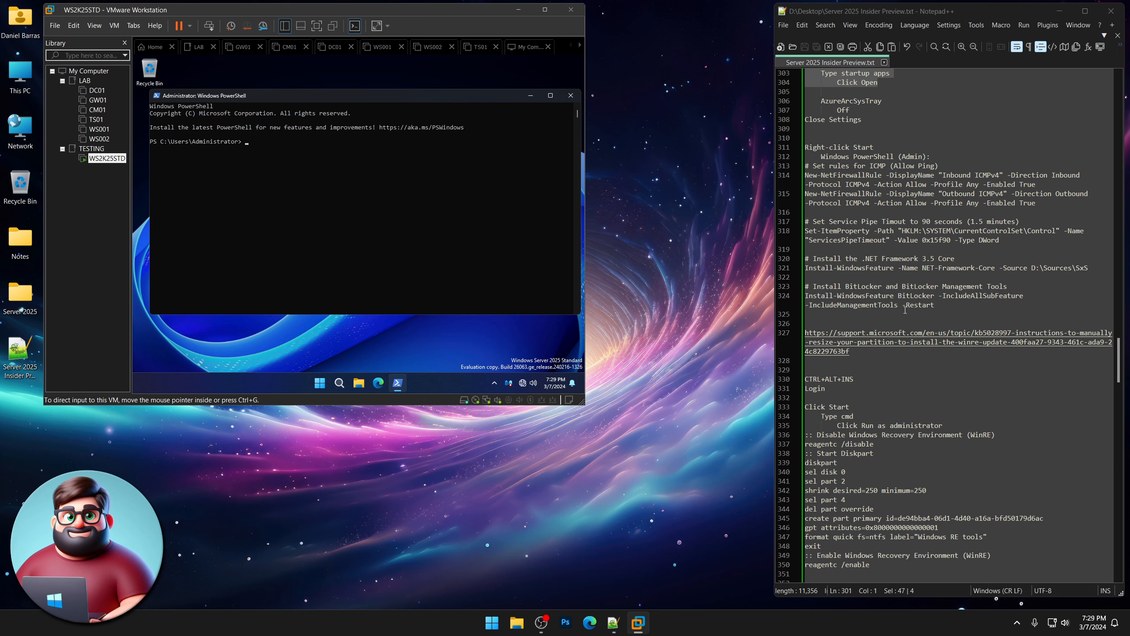
{"action": "left_click_drag", "start_coordinate": [942, 304], "coordinate": [783, 165]}
{"action": "right_click", "coordinate": [847, 180]}
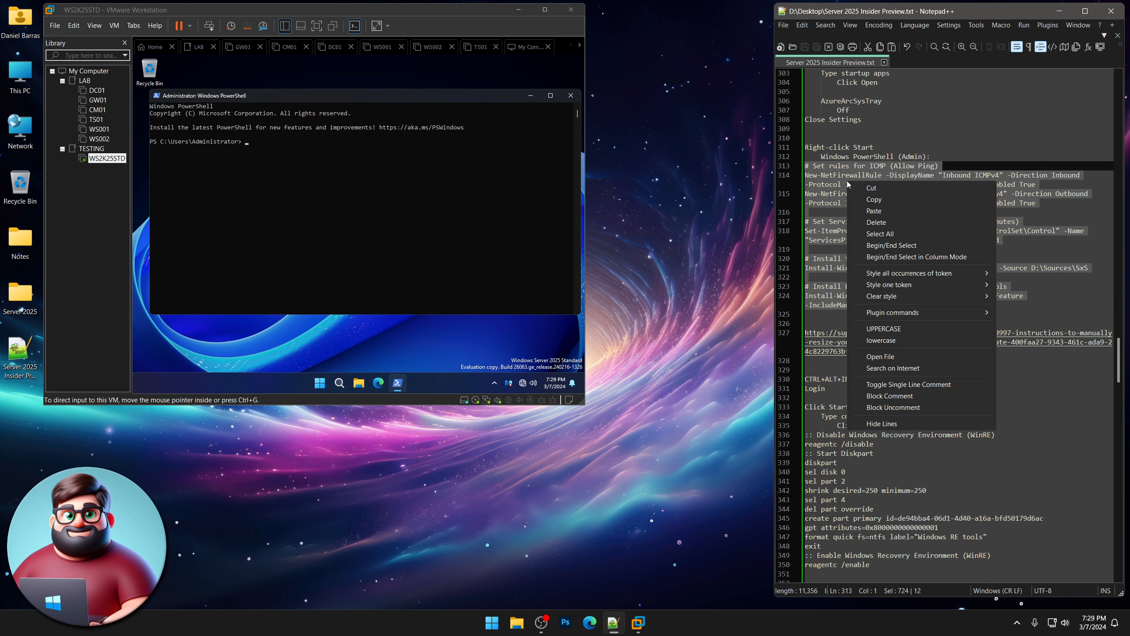
{"action": "left_click", "coordinate": [875, 201]}
{"action": "left_click", "coordinate": [372, 102]}
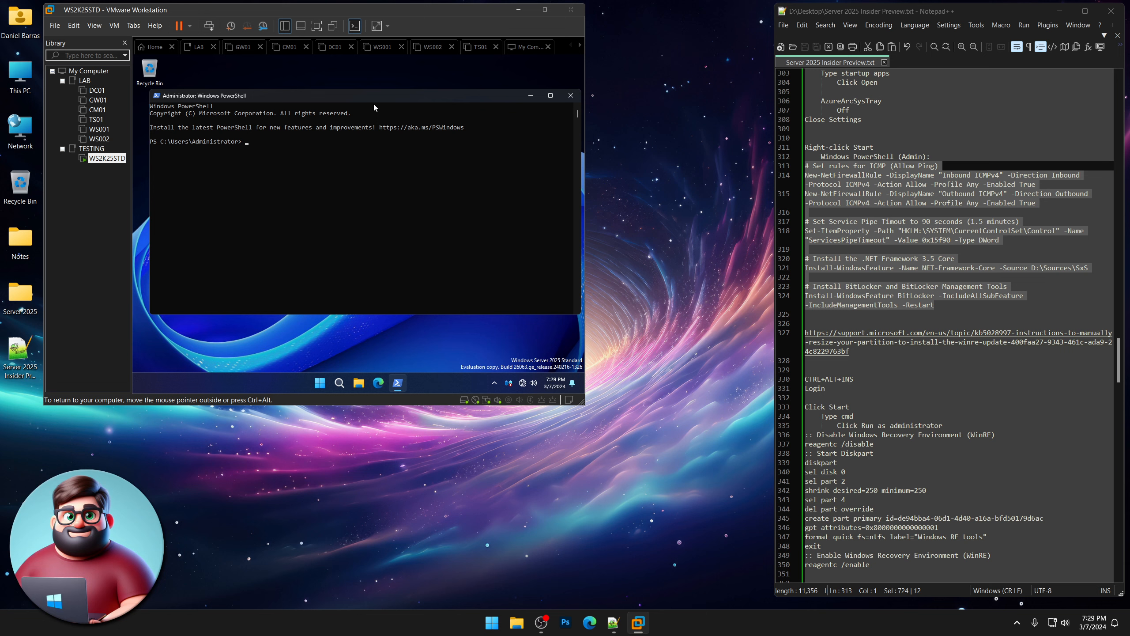
{"action": "right_click", "coordinate": [336, 156]}
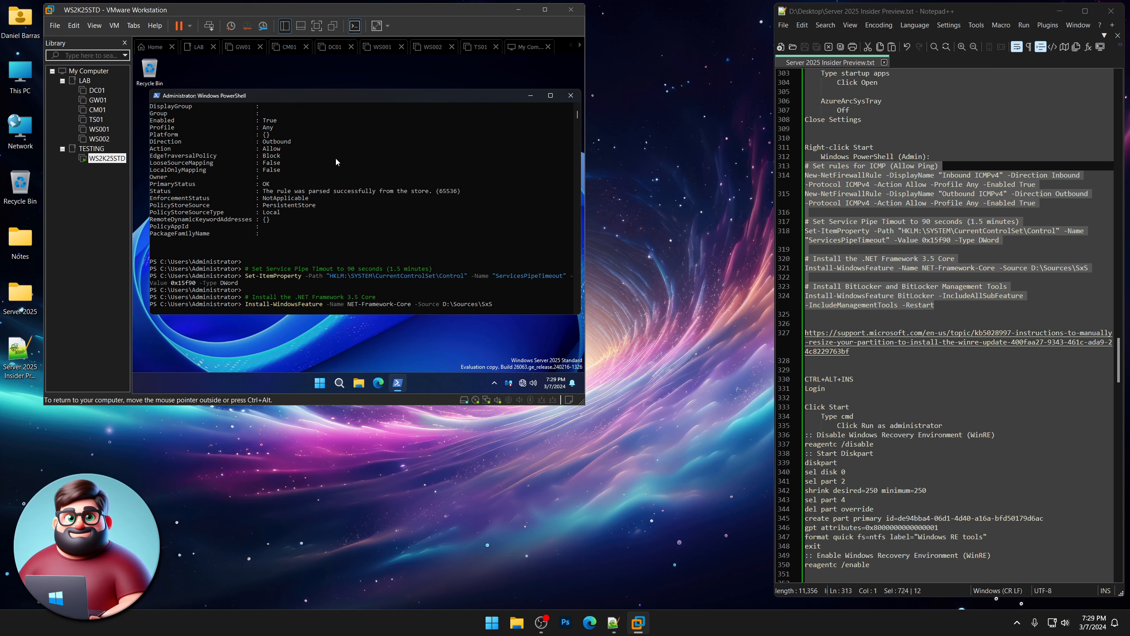
{"action": "scroll", "coordinate": [945, 253], "scroll_direction": "down", "scroll_amount": 2}
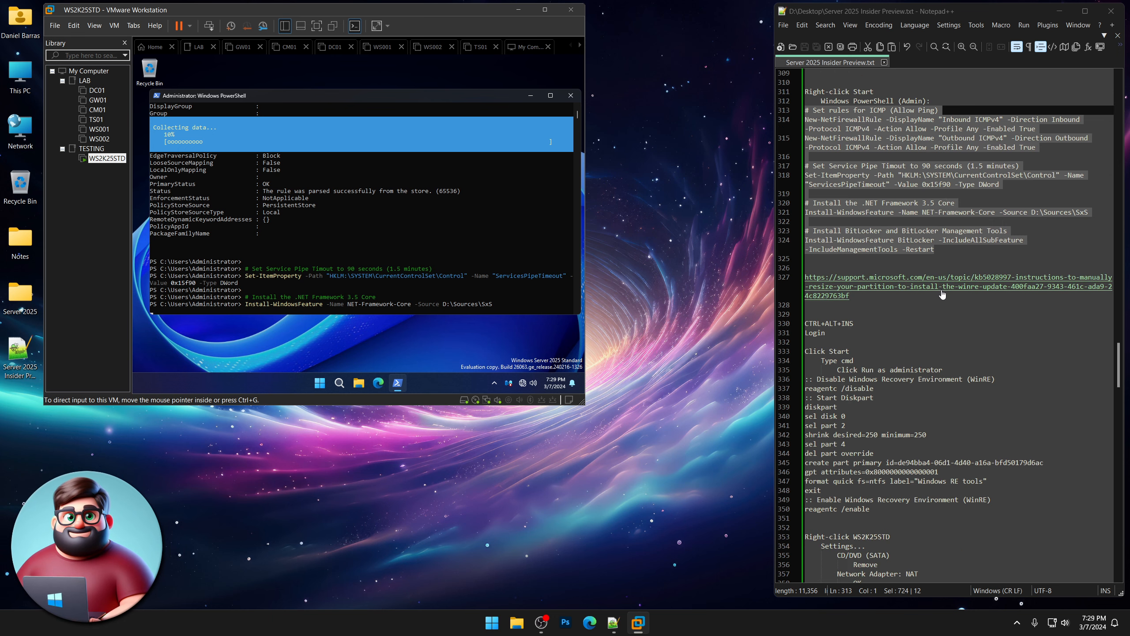
Read the KB5028997 WinRE partition article in Edge, note partition number 2, then close Edge.
{"action": "double_click", "coordinate": [942, 287]}
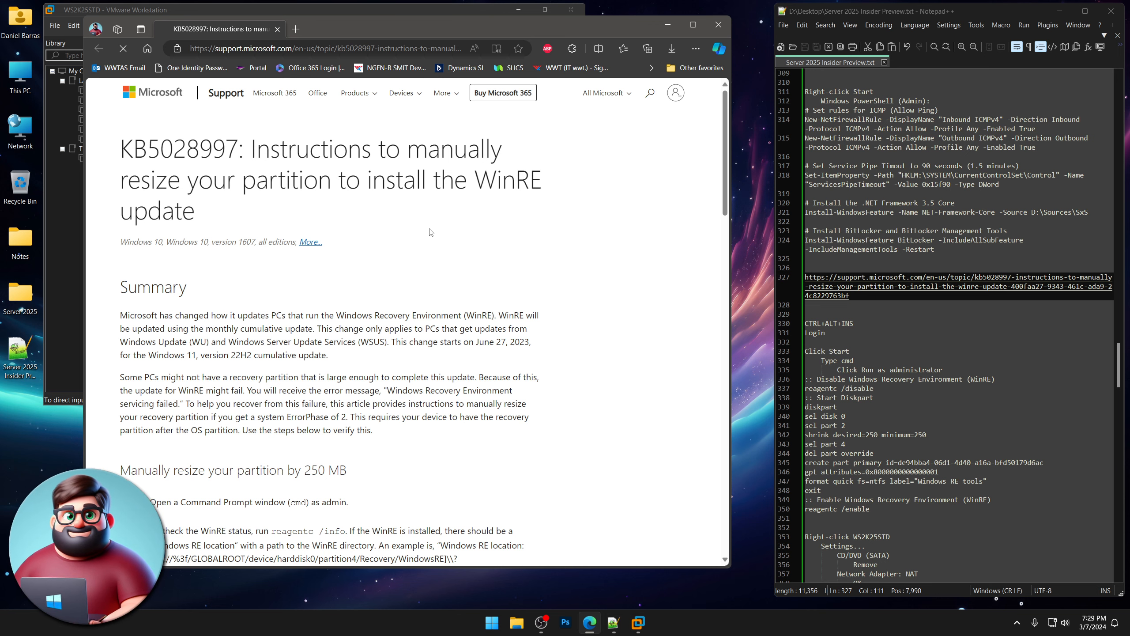
{"action": "scroll", "coordinate": [431, 232], "scroll_direction": "down", "scroll_amount": 2}
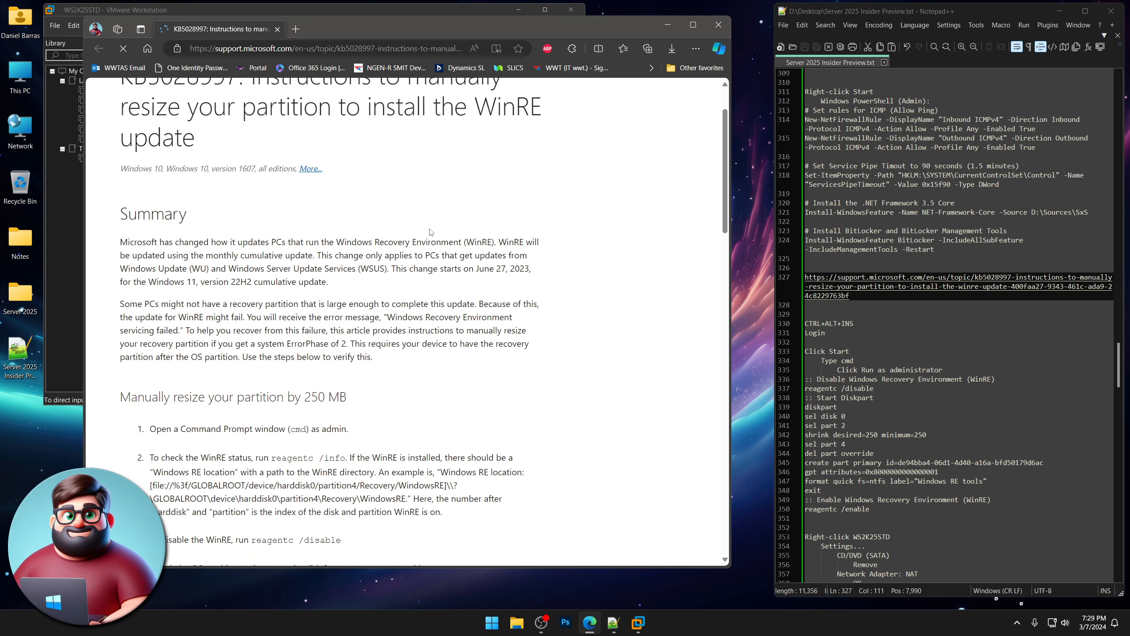
{"action": "scroll", "coordinate": [430, 232], "scroll_direction": "down", "scroll_amount": 2}
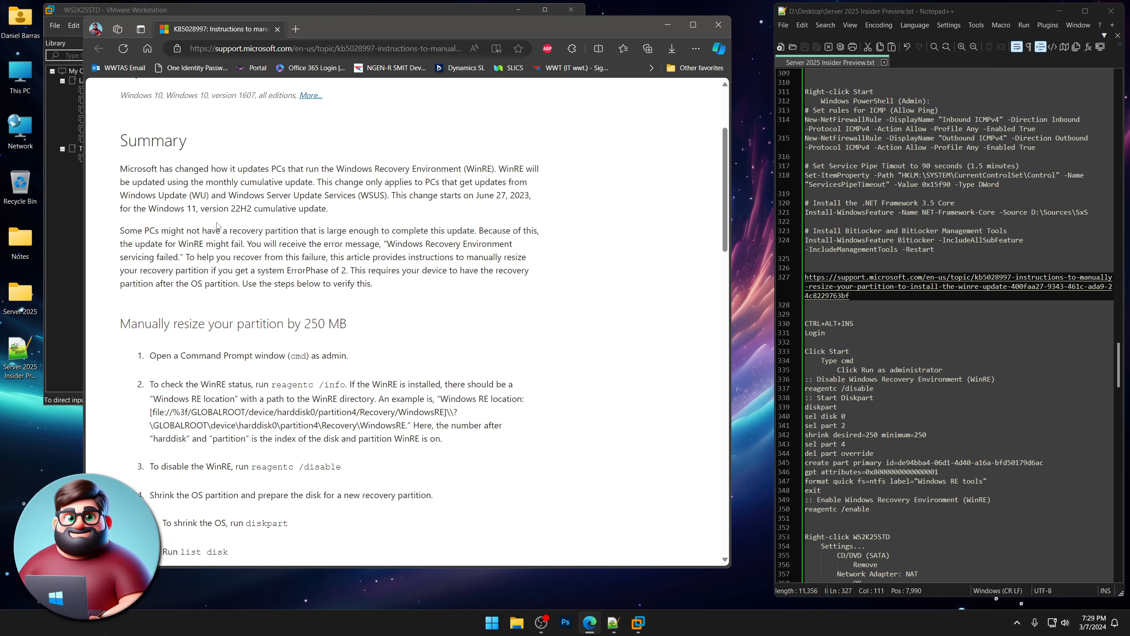
{"action": "left_click_drag", "start_coordinate": [151, 208], "coordinate": [199, 210]}
{"action": "left_click", "coordinate": [326, 214]}
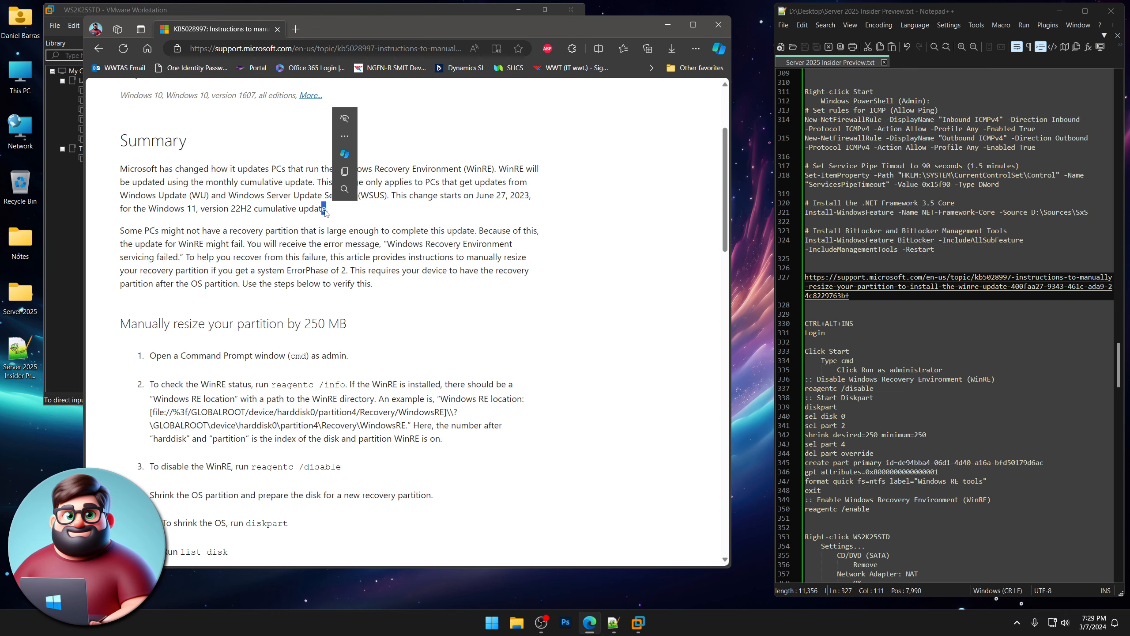
{"action": "scroll", "coordinate": [419, 291], "scroll_direction": "down", "scroll_amount": 7}
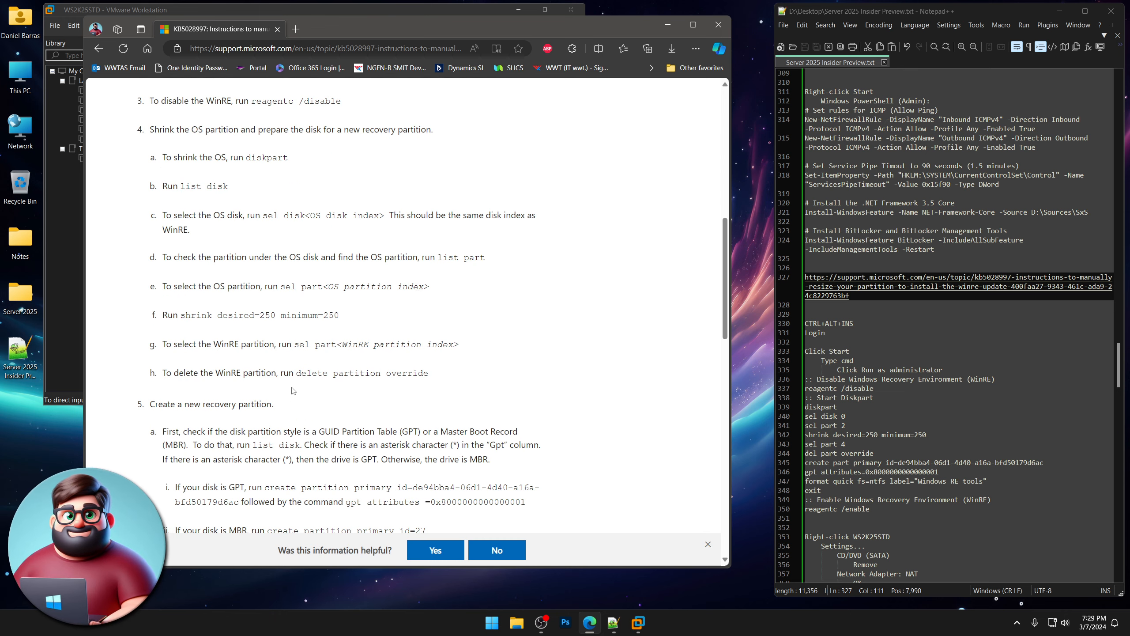
{"action": "scroll", "coordinate": [292, 387], "scroll_direction": "down", "scroll_amount": 5}
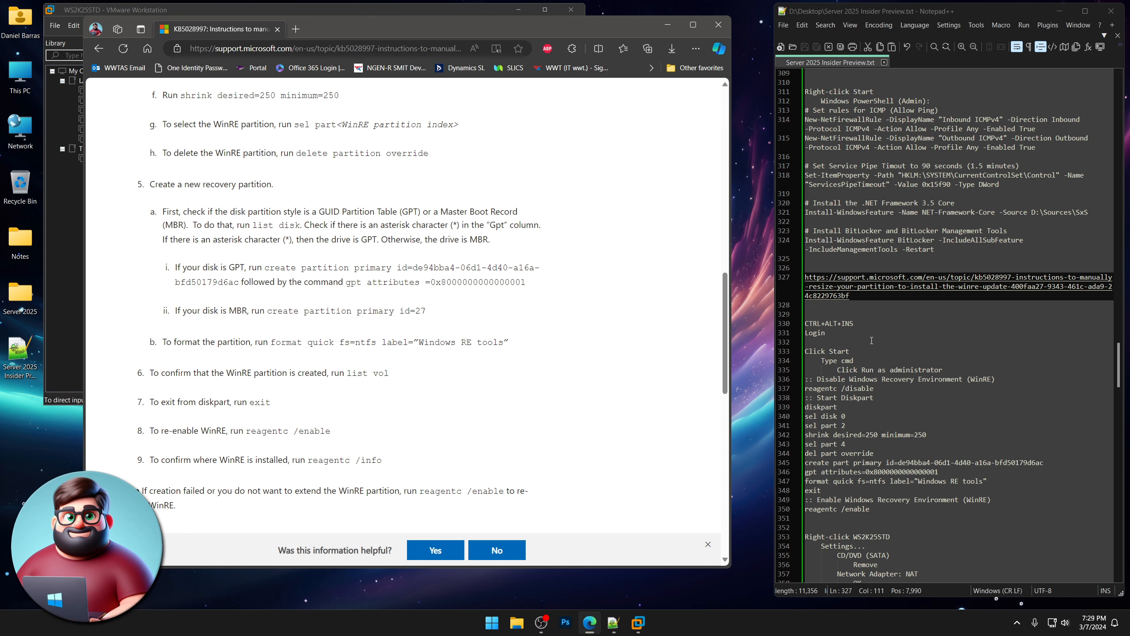
{"action": "scroll", "coordinate": [871, 340], "scroll_direction": "down", "scroll_amount": 3}
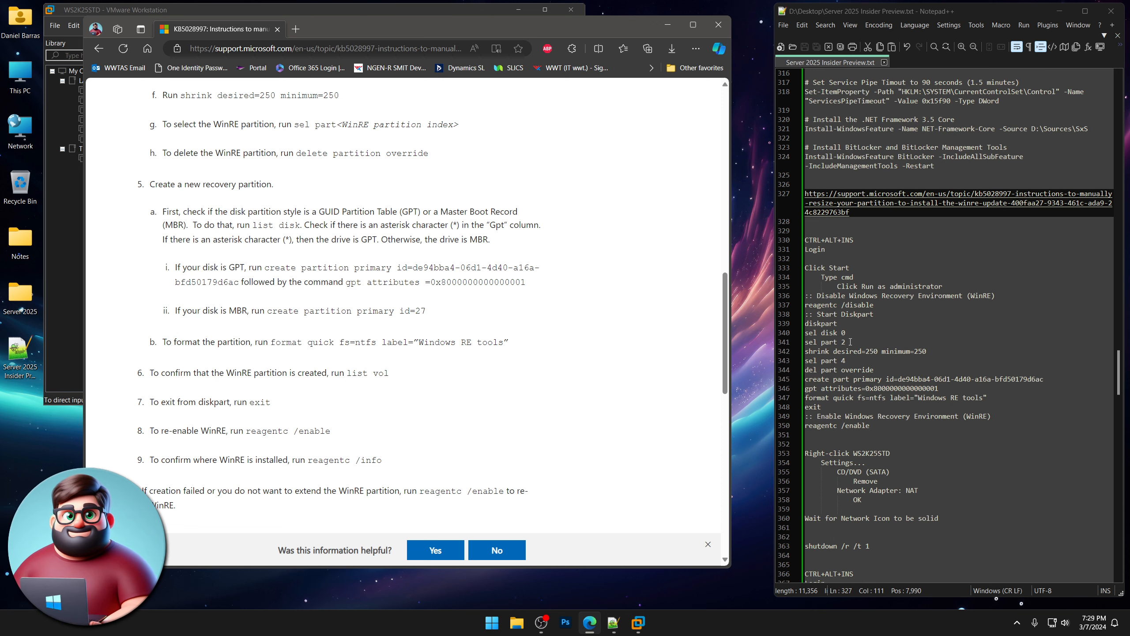
{"action": "left_click_drag", "start_coordinate": [850, 342], "coordinate": [798, 349]}
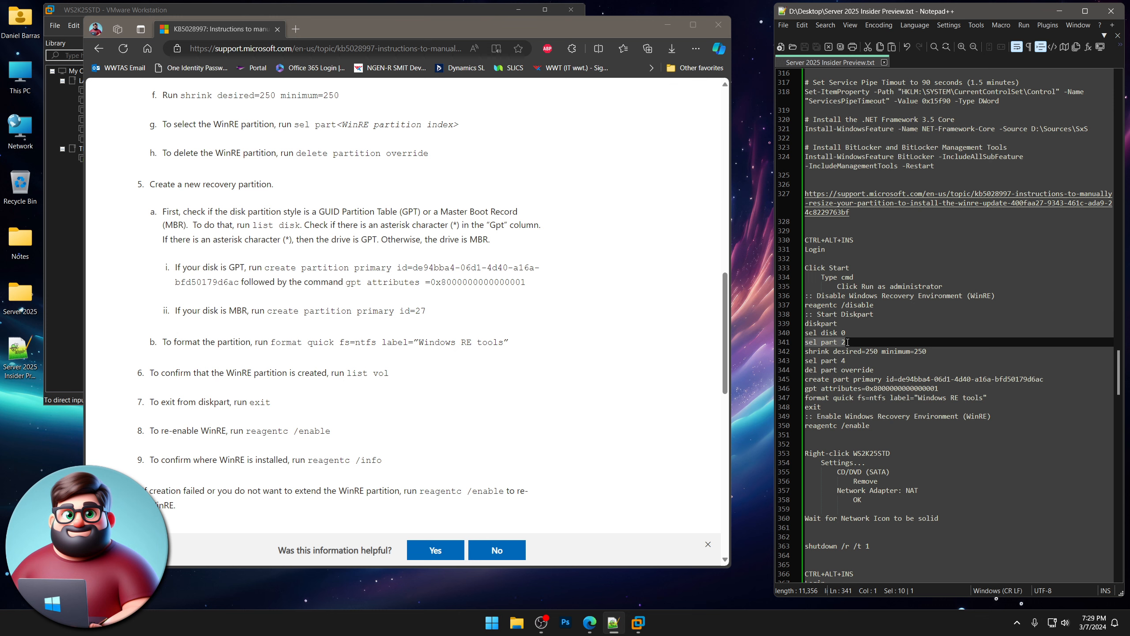
{"action": "left_click_drag", "start_coordinate": [847, 341], "coordinate": [843, 342]}
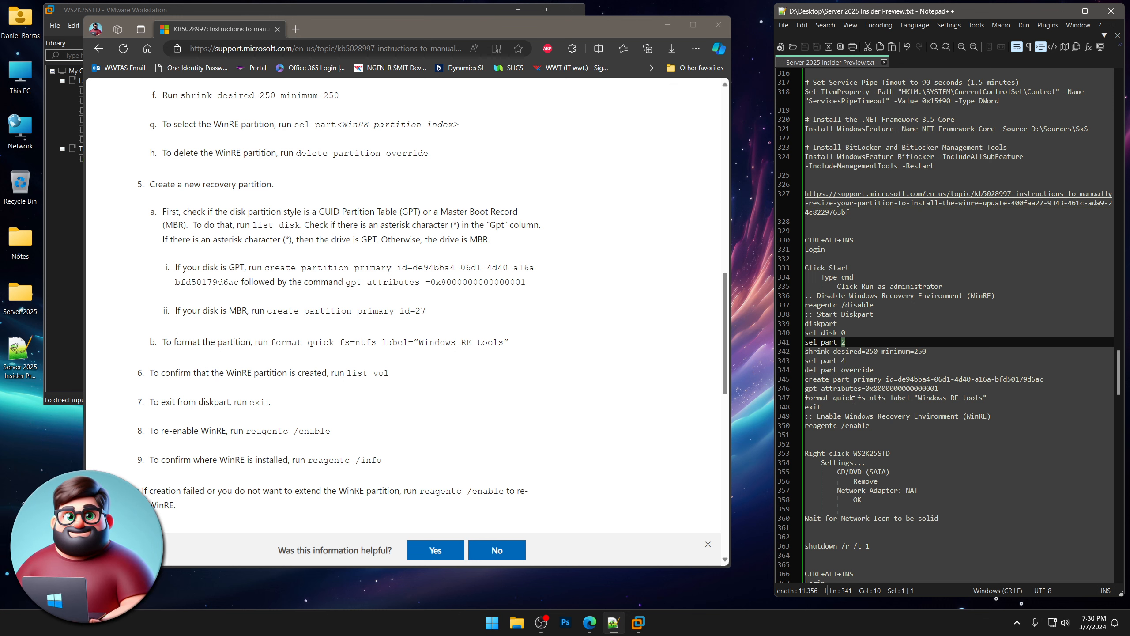
{"action": "left_click", "coordinate": [718, 24]}
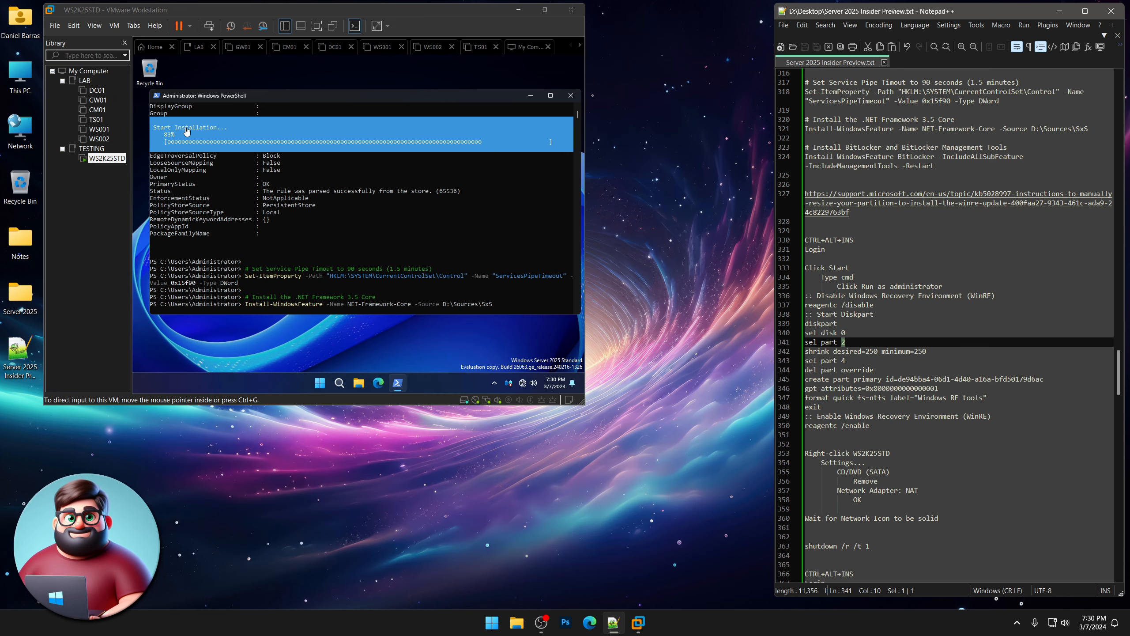
Wait for the feature installs and reboot while selecting the WinRE resize steps, lines 333–350.
{"action": "left_click", "coordinate": [306, 98]}
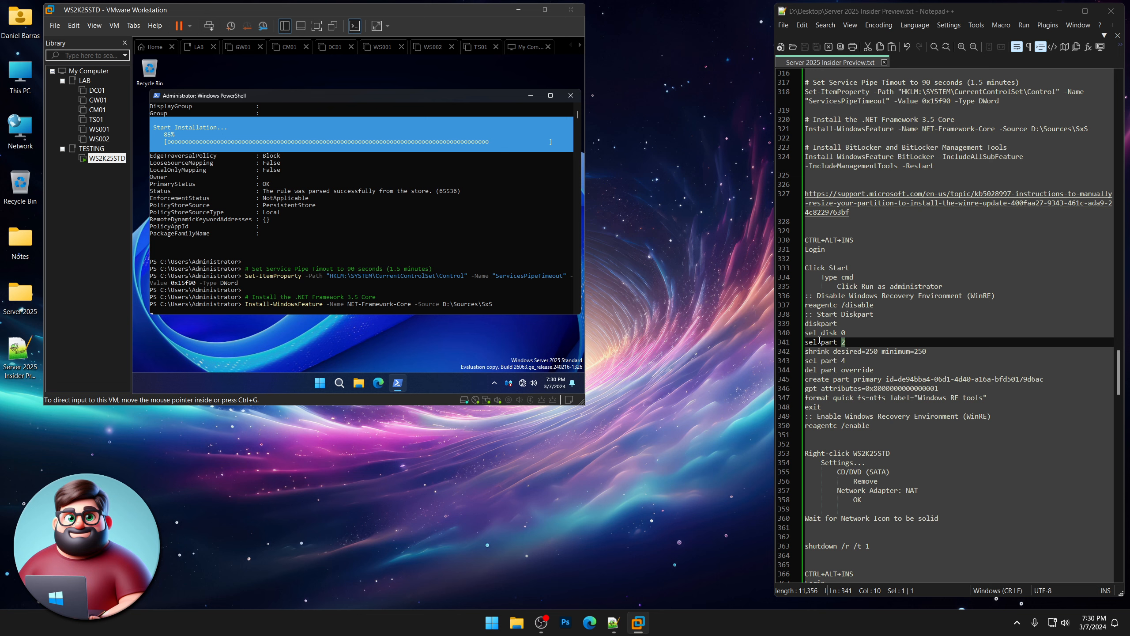
{"action": "left_click", "coordinate": [881, 341]}
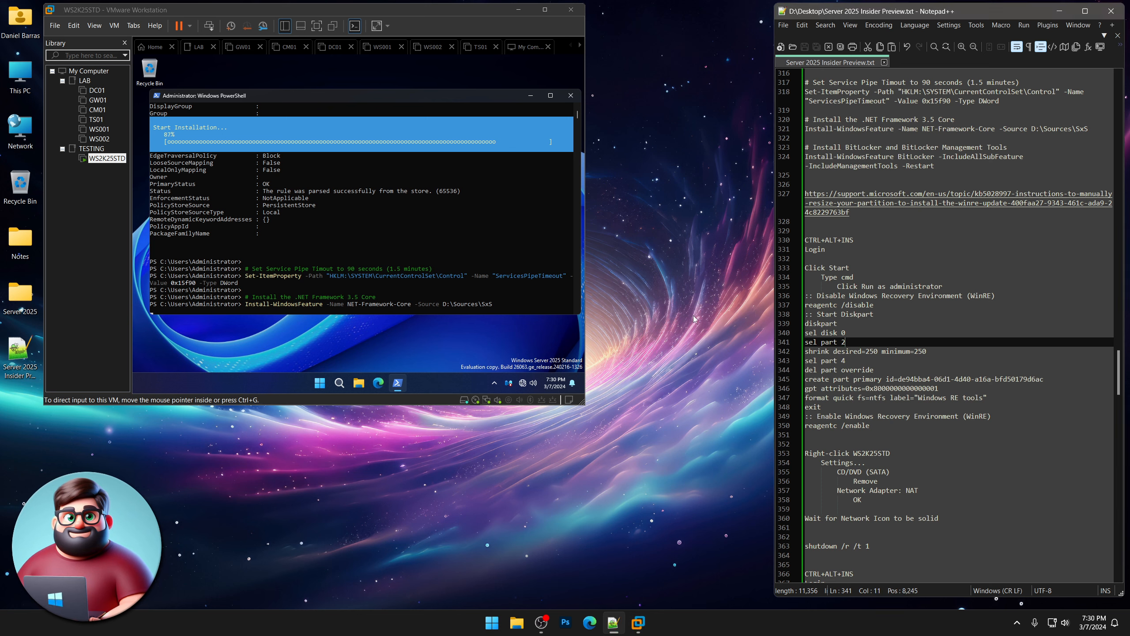
{"action": "left_click", "coordinate": [693, 319]}
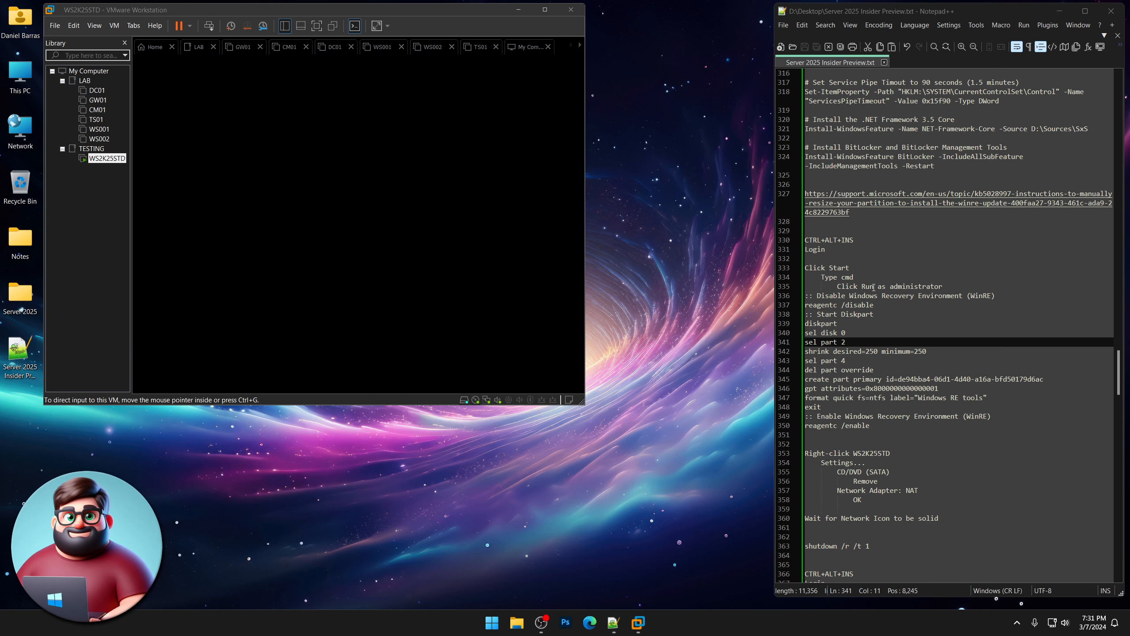
{"action": "scroll", "coordinate": [873, 287], "scroll_direction": "down", "scroll_amount": 2}
{"action": "scroll", "coordinate": [874, 287], "scroll_direction": "down", "scroll_amount": 1}
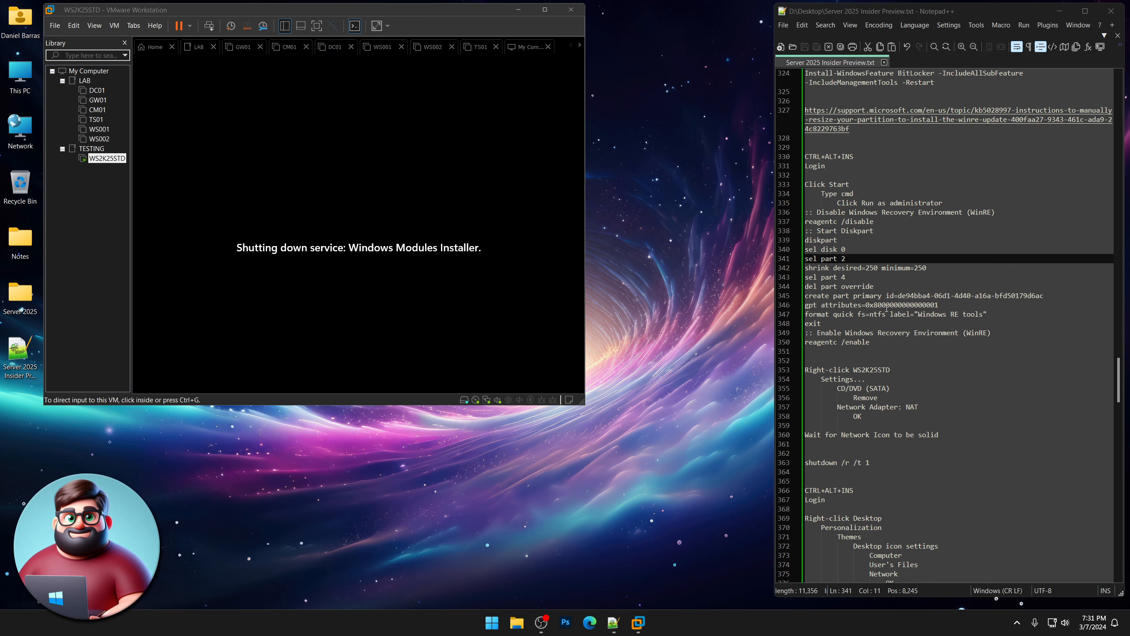
{"action": "left_click_drag", "start_coordinate": [878, 343], "coordinate": [775, 184]}
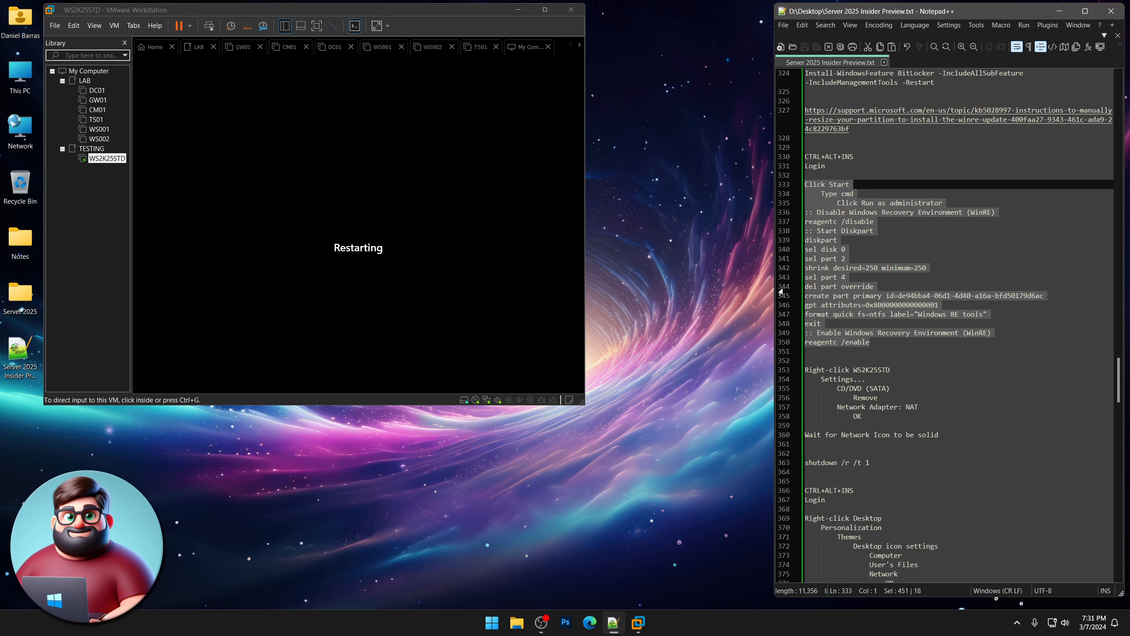
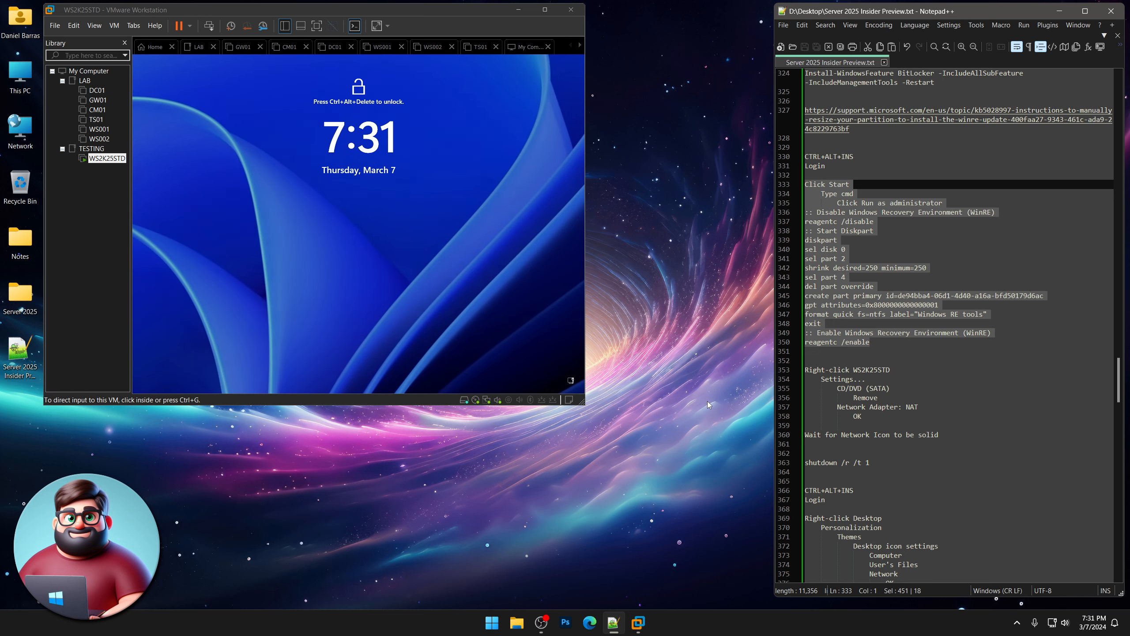
Sign in to WS2K25STD as Administrator using Ctrl+Alt+Insert and the account password.
{"action": "left_click", "coordinate": [394, 287]}
{"action": "key", "text": "ctrl+alt+Insert"}
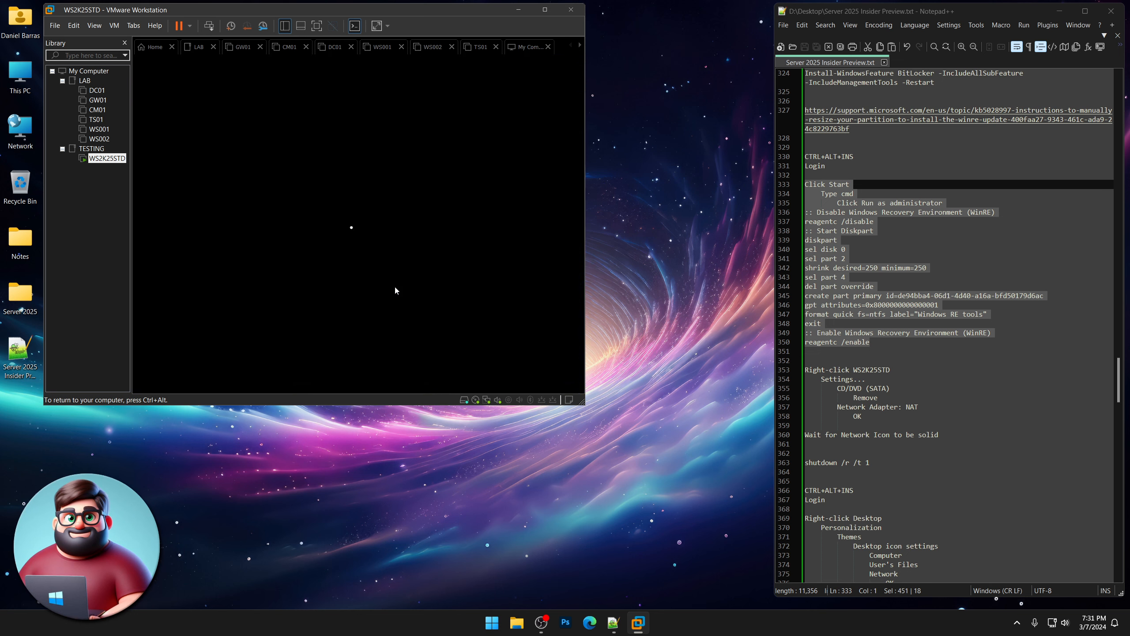
{"action": "type", "text": "••••••••••"}
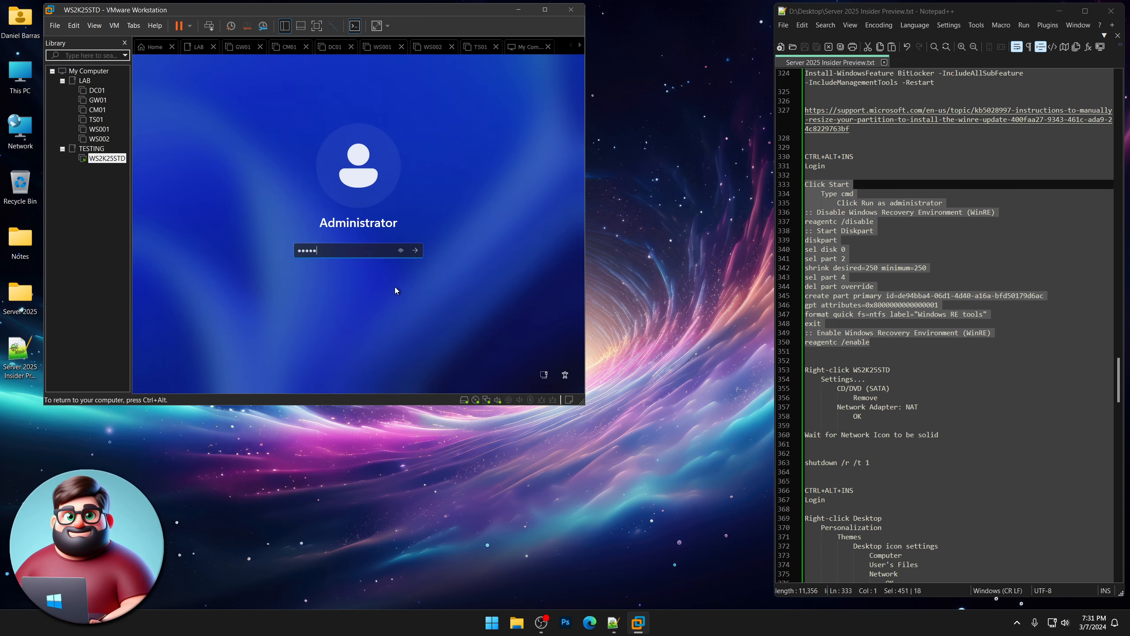
{"action": "key", "text": "Return"}
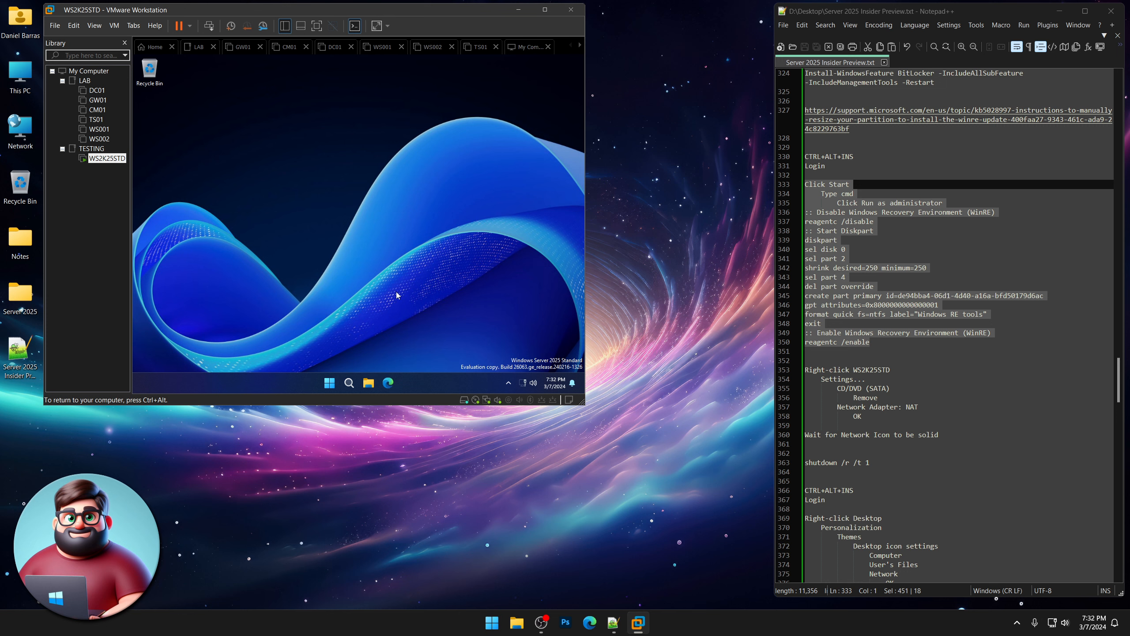
Launch Command Prompt as administrator from a 'cmd' search and reposition its window.
{"action": "left_click", "coordinate": [334, 384]}
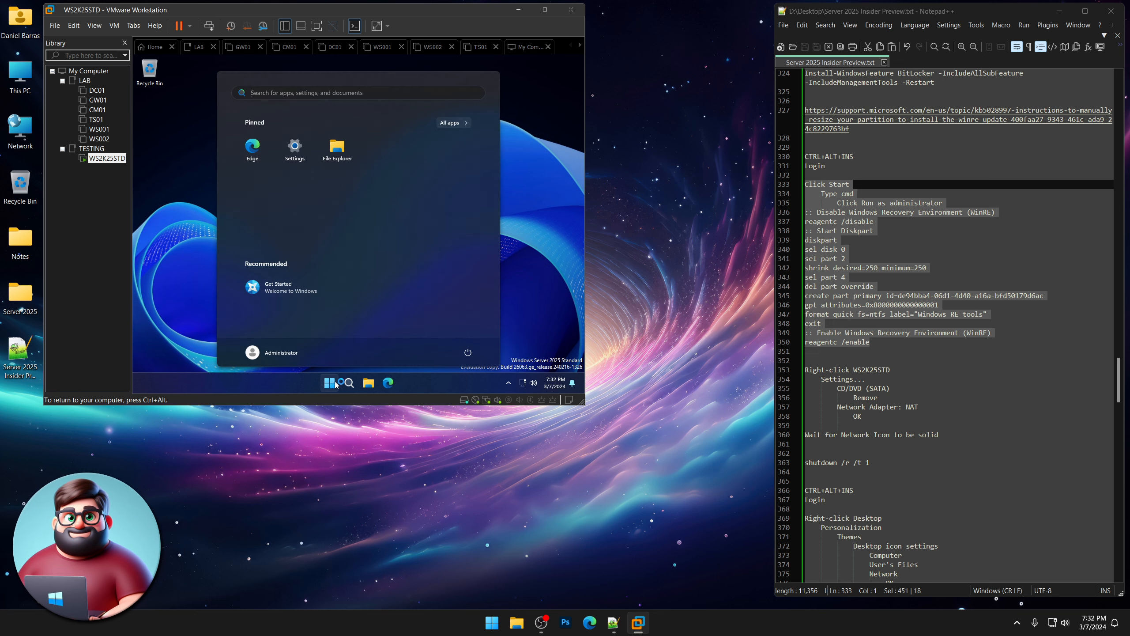
{"action": "type", "text": "cmd"}
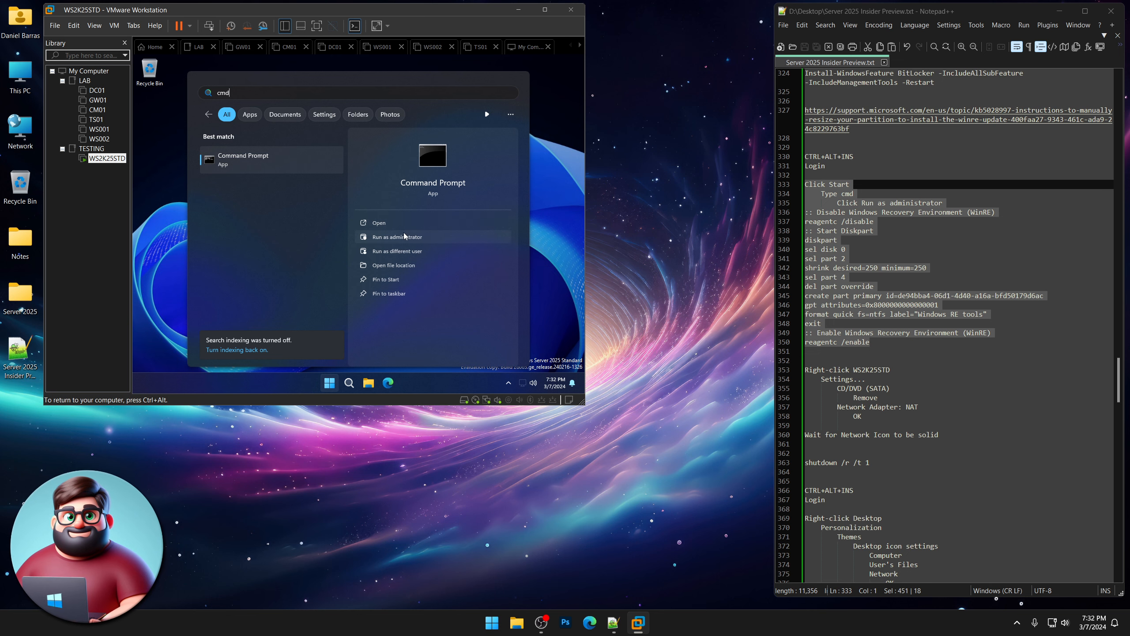
{"action": "left_click", "coordinate": [404, 236]}
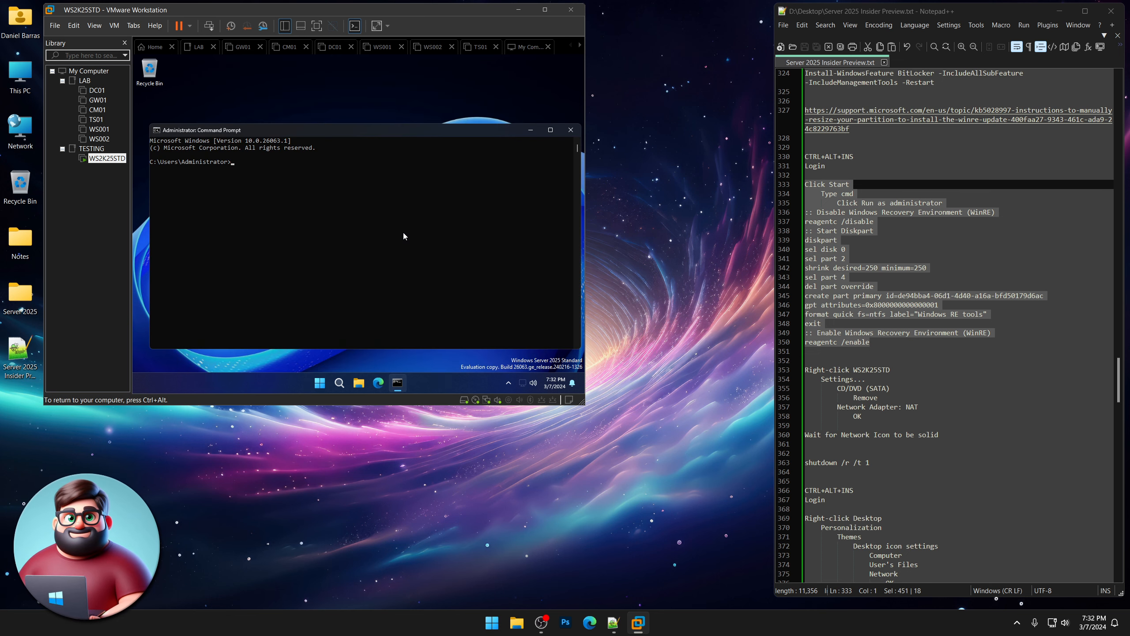
{"action": "left_click", "coordinate": [509, 385]}
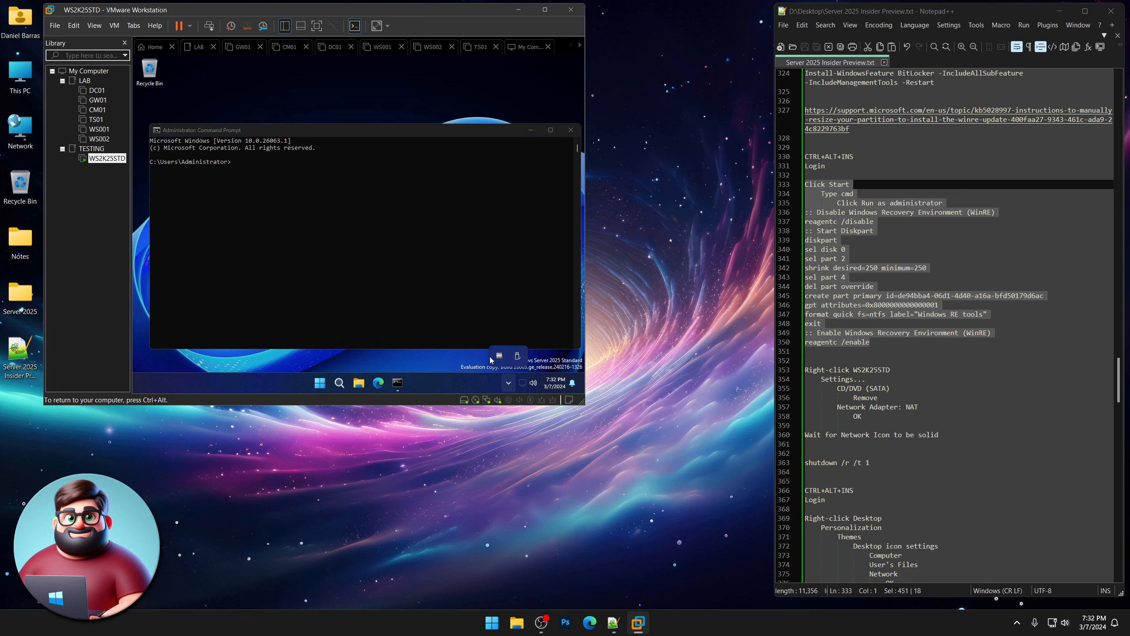
{"action": "left_click", "coordinate": [508, 383]}
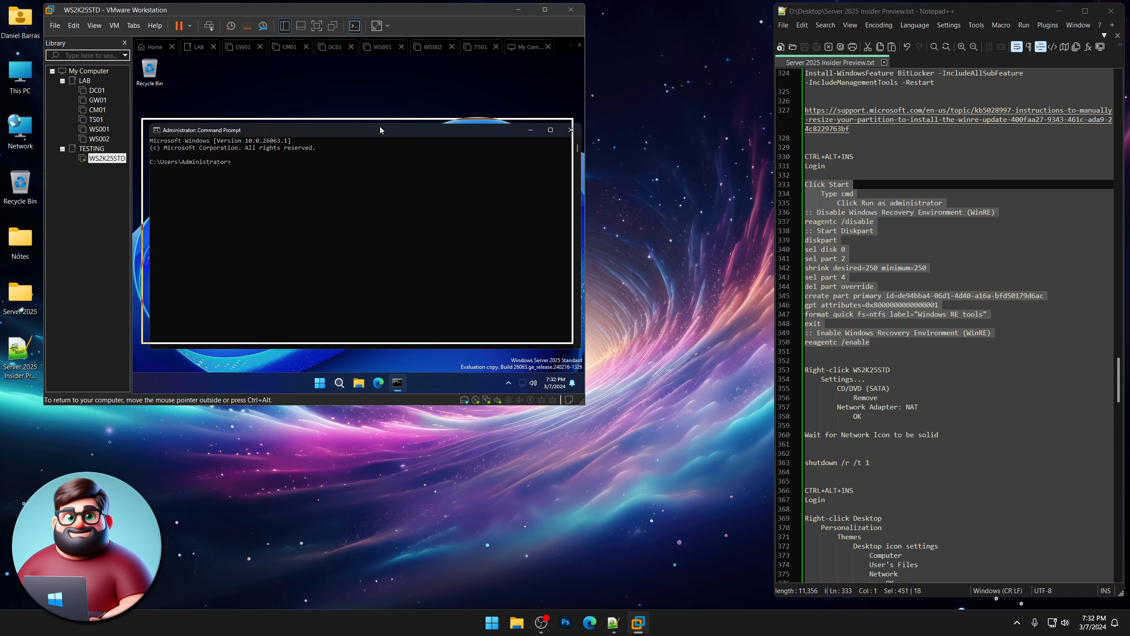
{"action": "left_click_drag", "start_coordinate": [380, 126], "coordinate": [386, 126]}
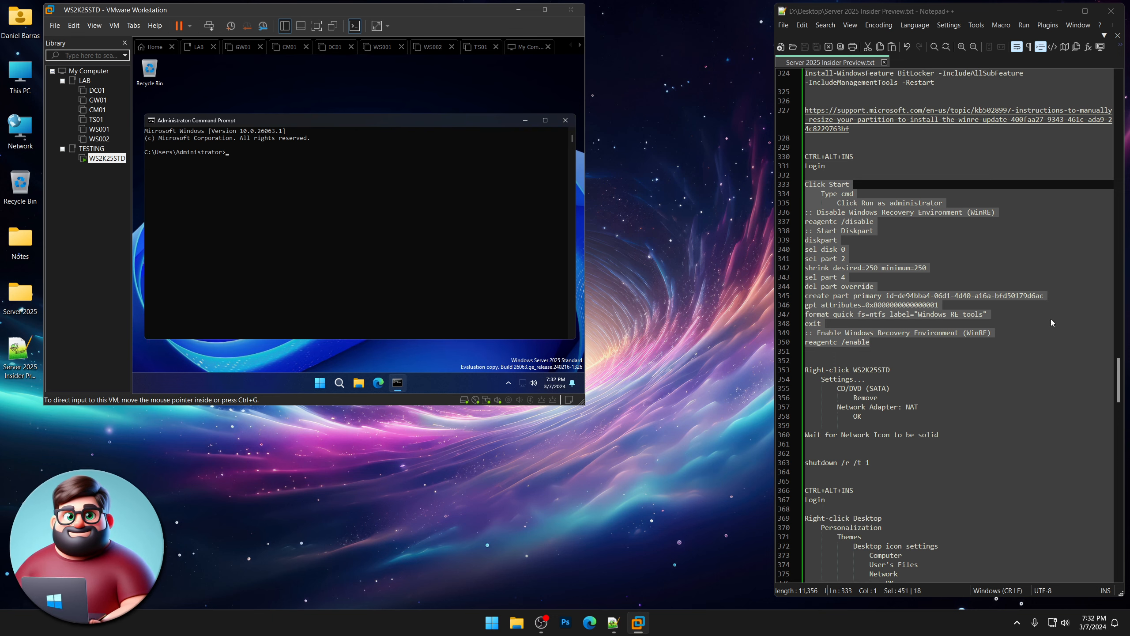
Copy the reagentc and diskpart WinRE lines from Notepad++ and paste-run them in Command Prompt.
{"action": "left_click", "coordinate": [868, 353]}
{"action": "left_click_drag", "start_coordinate": [872, 352], "coordinate": [804, 212]}
{"action": "right_click", "coordinate": [830, 222]}
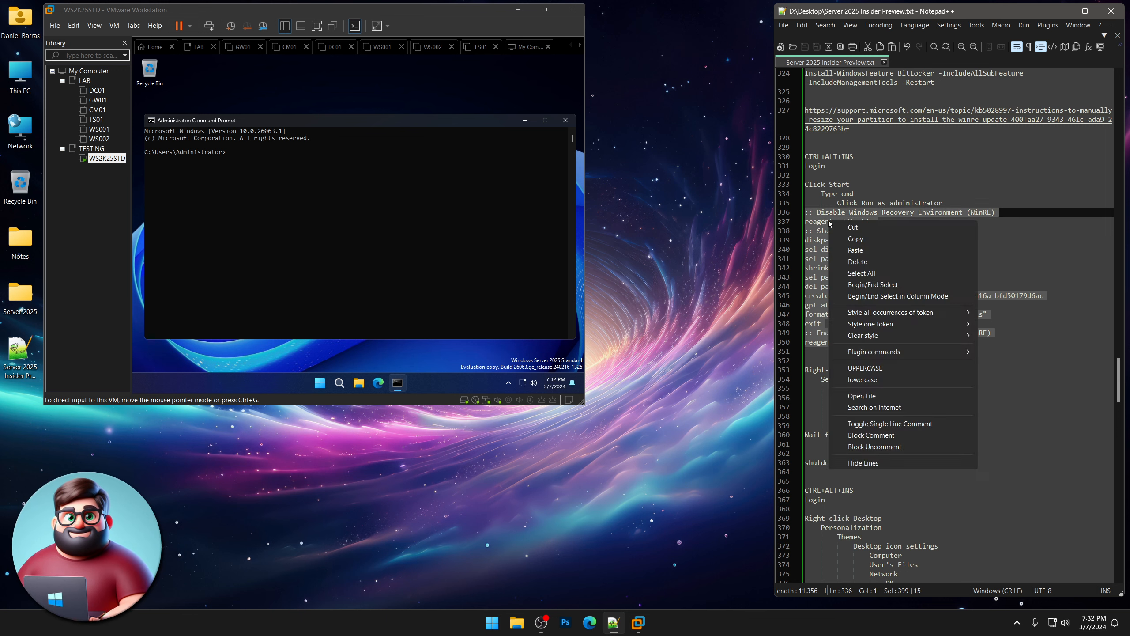
{"action": "left_click", "coordinate": [853, 239]}
{"action": "left_click", "coordinate": [337, 124]}
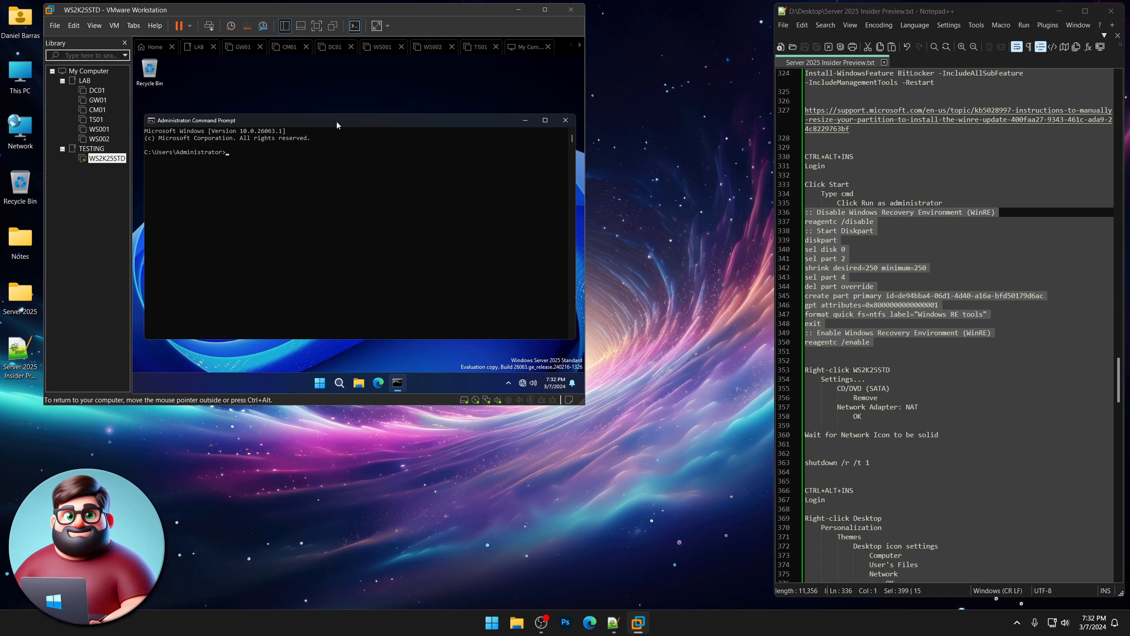
{"action": "right_click", "coordinate": [315, 175]}
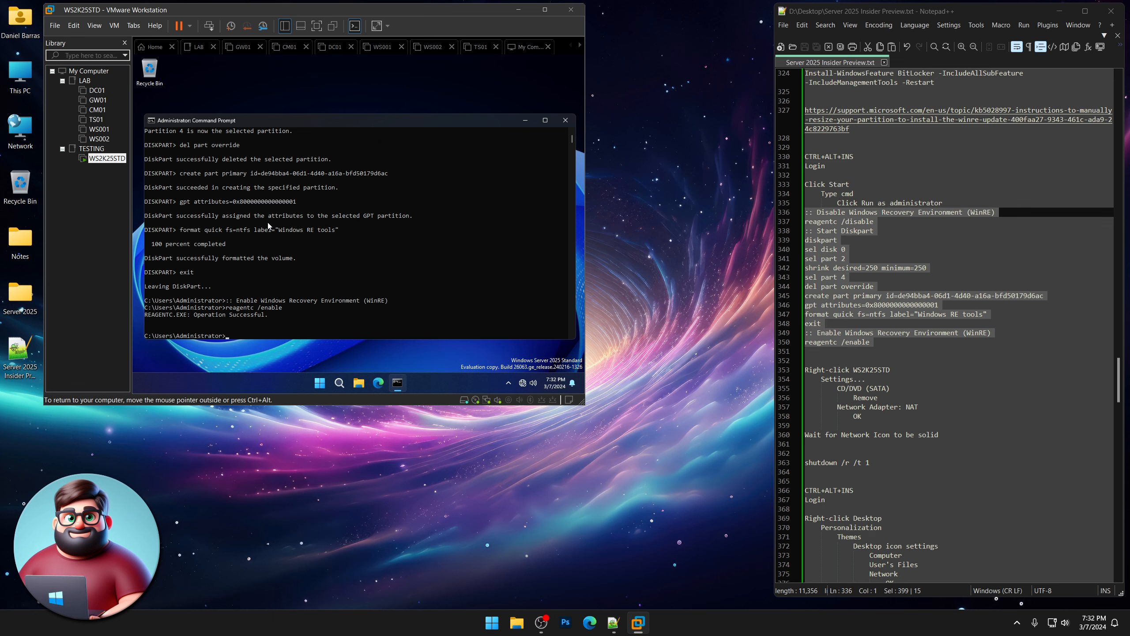
{"action": "scroll", "coordinate": [268, 225], "scroll_direction": "up", "scroll_amount": 10}
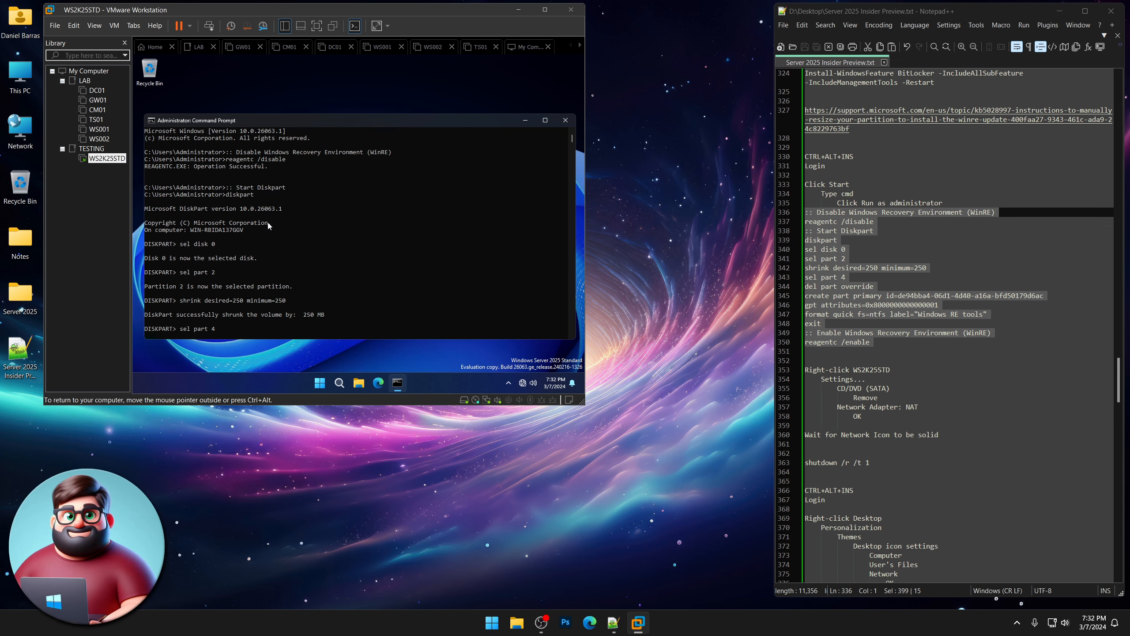
{"action": "scroll", "coordinate": [268, 225], "scroll_direction": "down", "scroll_amount": 4}
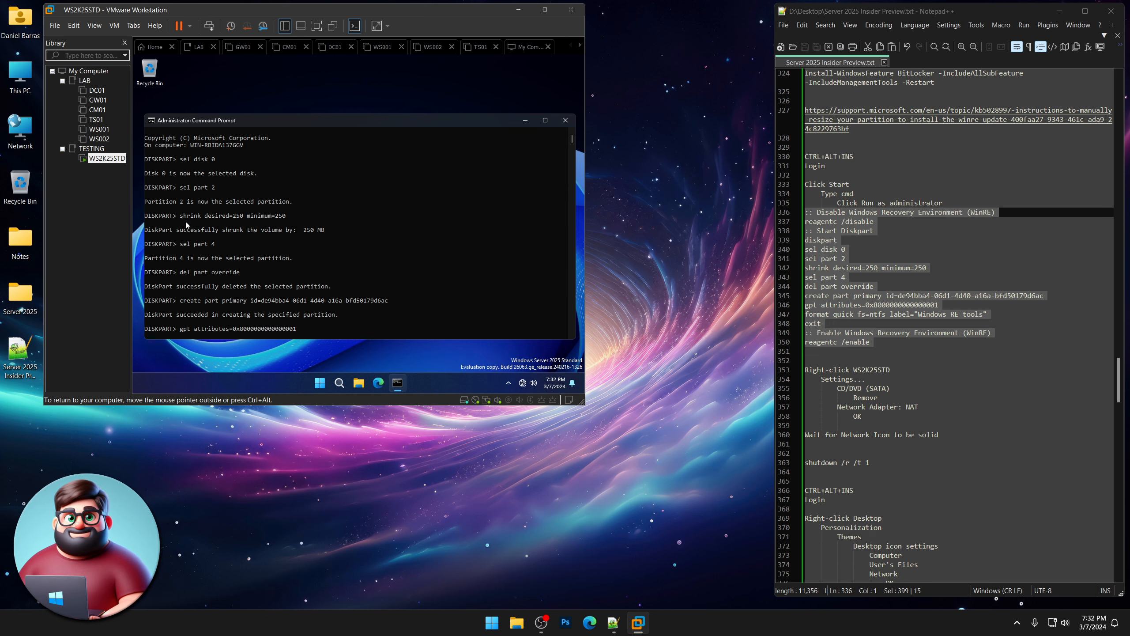
{"action": "scroll", "coordinate": [253, 232], "scroll_direction": "down", "scroll_amount": 1}
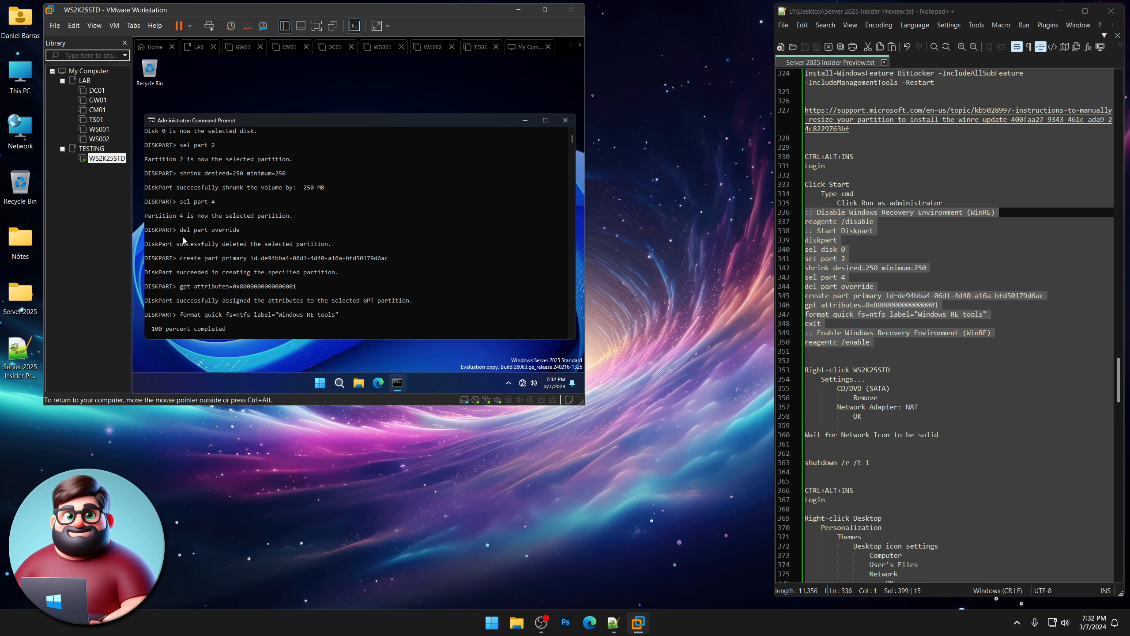
{"action": "scroll", "coordinate": [241, 246], "scroll_direction": "down", "scroll_amount": 1}
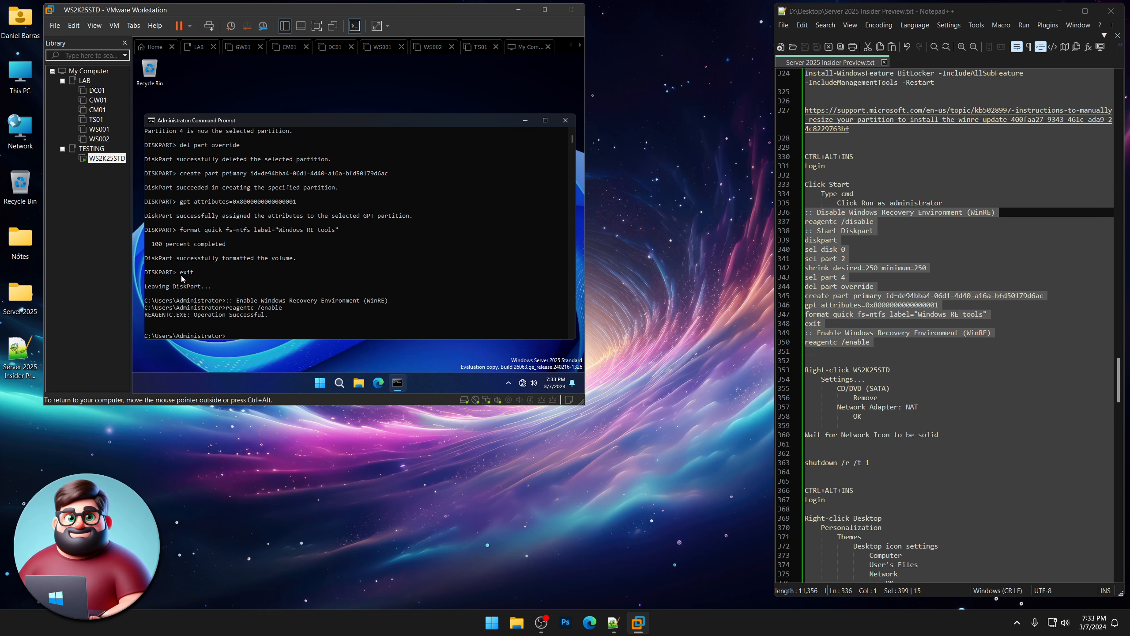
{"action": "scroll", "coordinate": [241, 278], "scroll_direction": "down", "scroll_amount": 3}
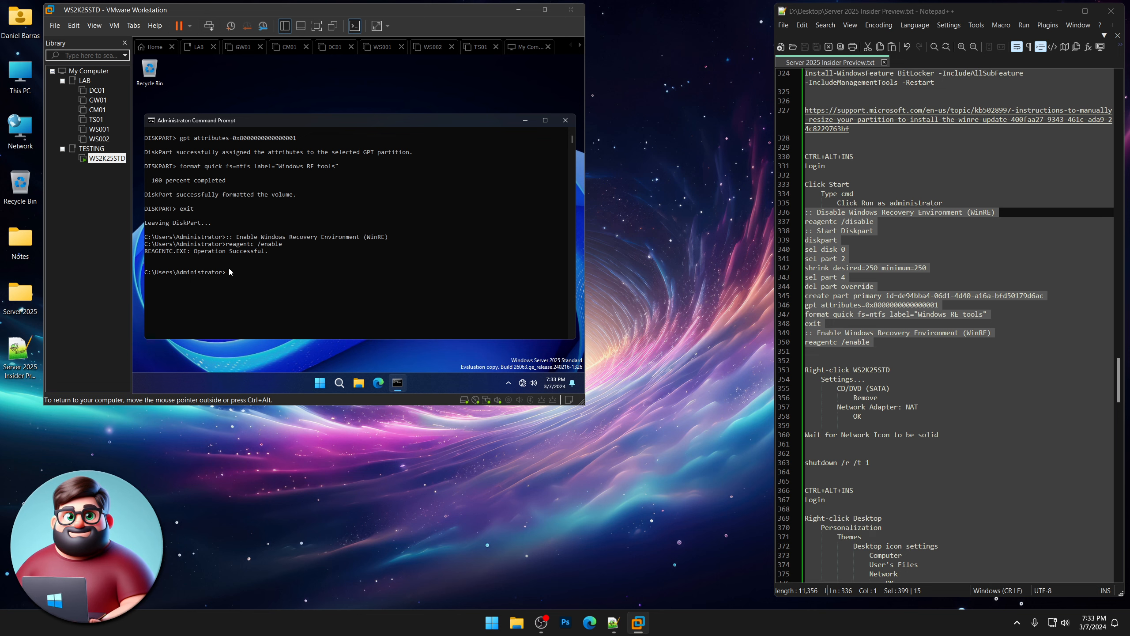
In WS2K25STD's VM Settings, remove the CD/DVD (SATA) drive and set the network adapter to NAT.
{"action": "right_click", "coordinate": [102, 159]}
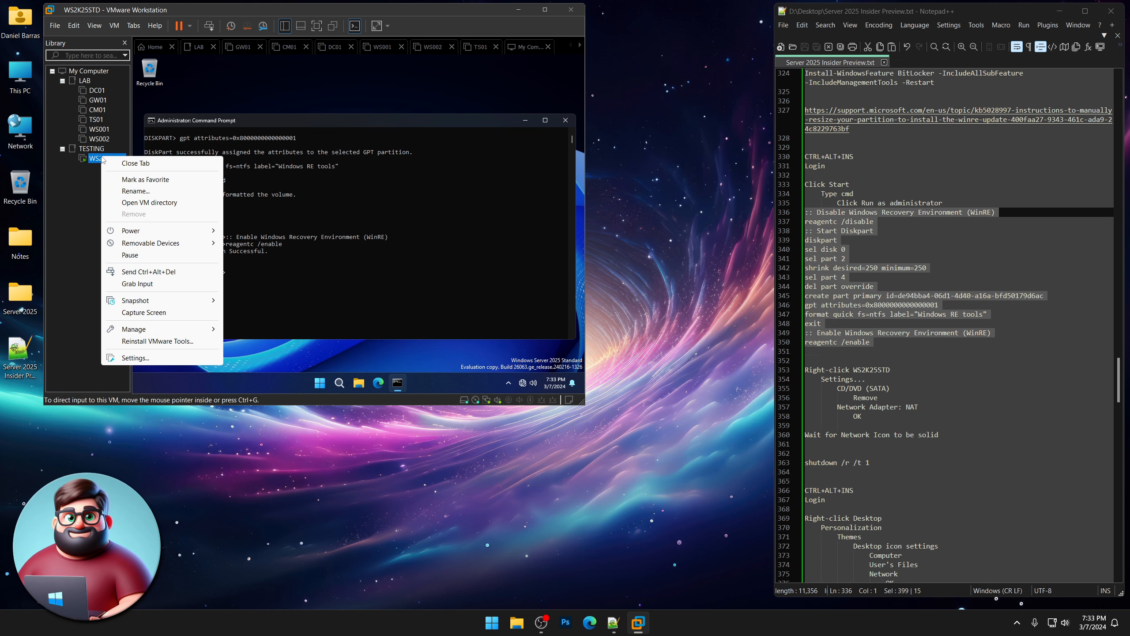
{"action": "left_click", "coordinate": [132, 359]}
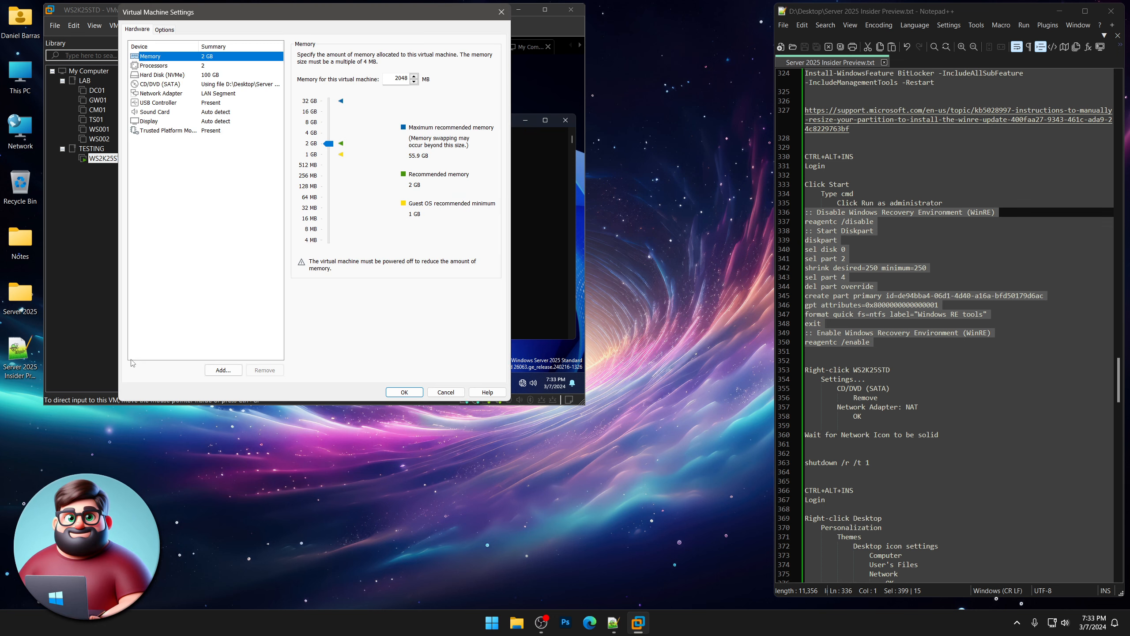
{"action": "left_click", "coordinate": [244, 86]}
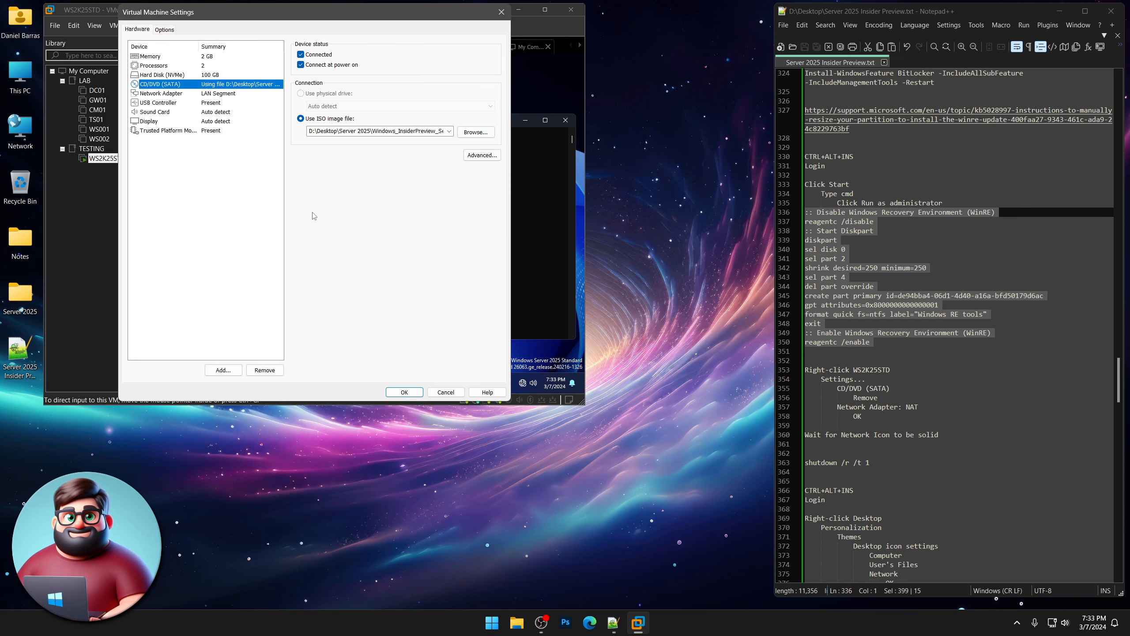
{"action": "left_click", "coordinate": [270, 372]}
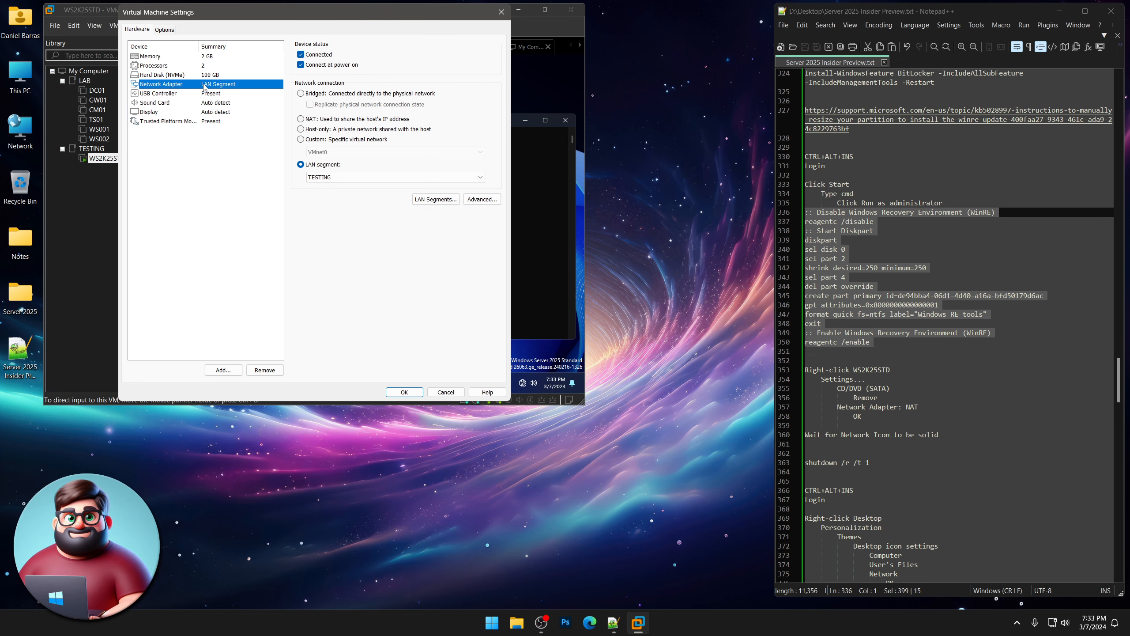
{"action": "left_click", "coordinate": [316, 119]}
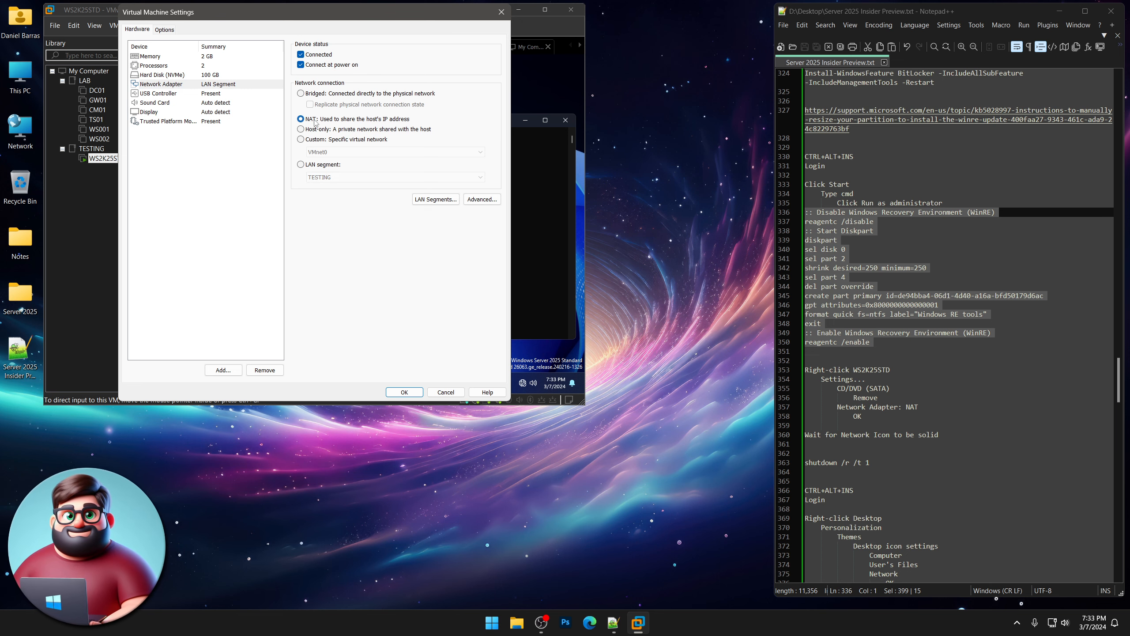
{"action": "left_click", "coordinate": [405, 393]}
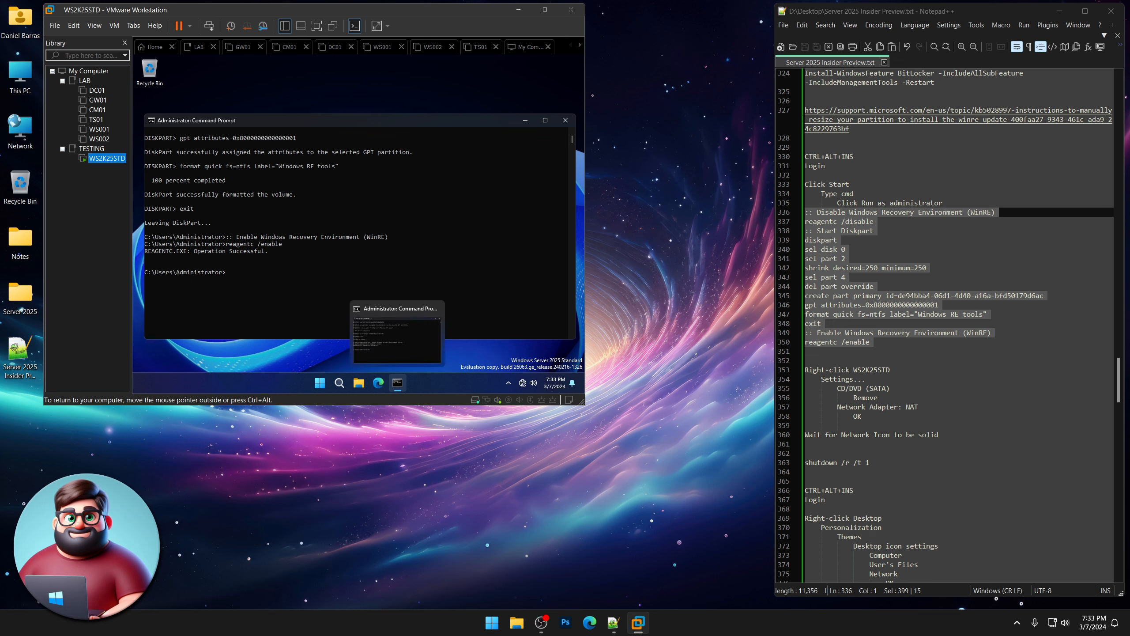
{"action": "left_click", "coordinate": [522, 384]}
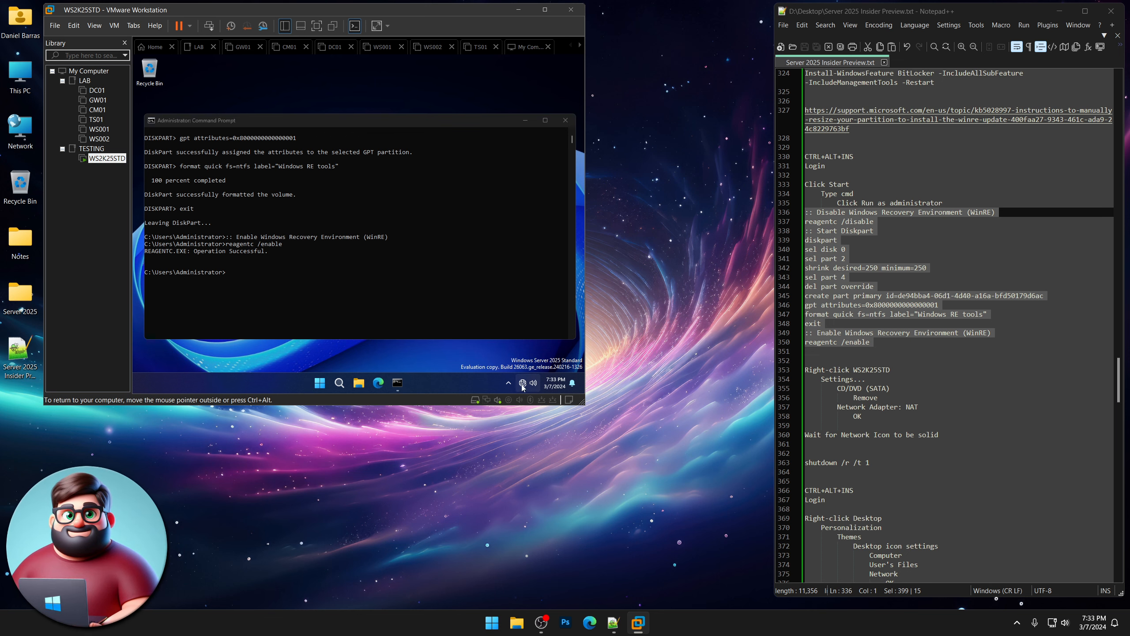
Restart the guest by pasting and running 'shutdown /r /t 1' from the notes.
{"action": "mouse_move", "coordinate": [523, 388]}
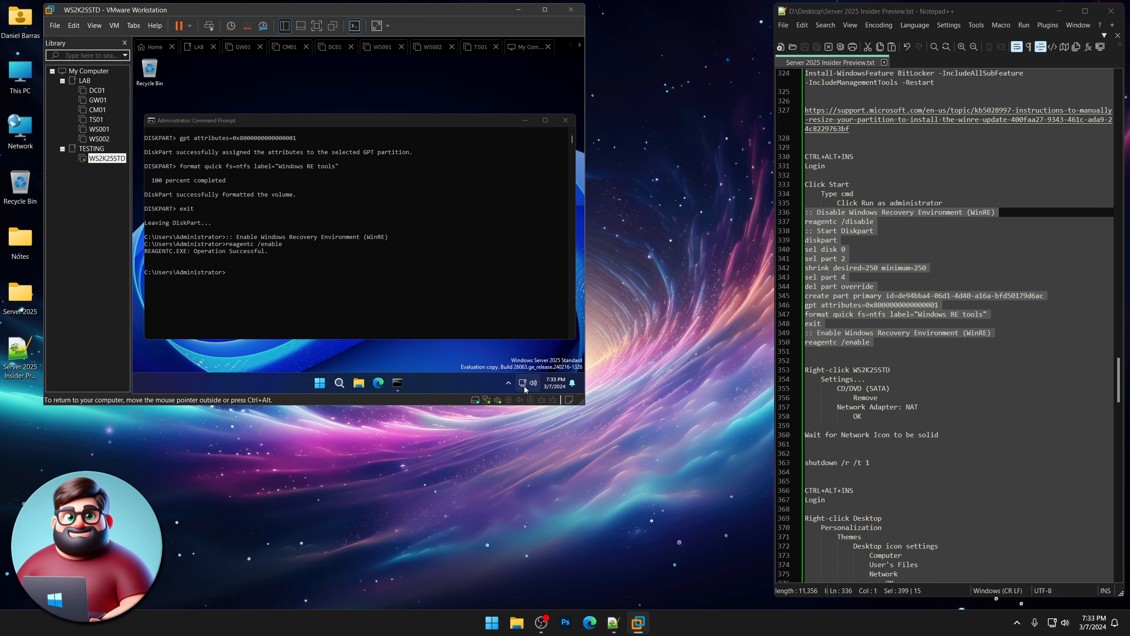
{"action": "left_click_drag", "start_coordinate": [871, 463], "coordinate": [800, 460]}
{"action": "right_click", "coordinate": [812, 466]}
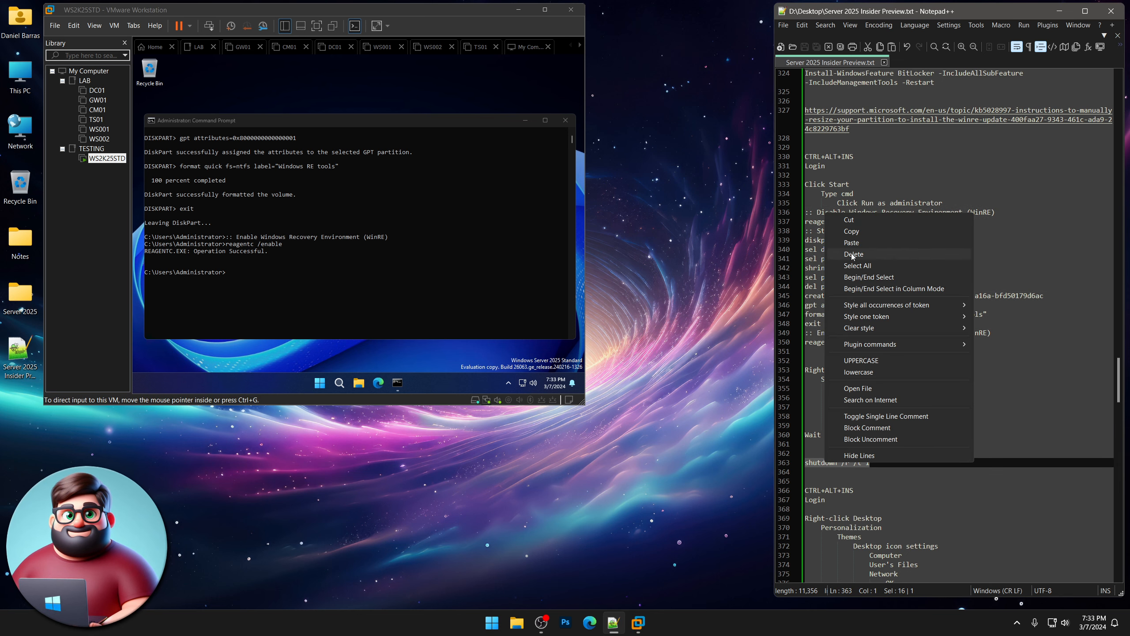
{"action": "left_click", "coordinate": [857, 231]}
{"action": "left_click", "coordinate": [308, 253]}
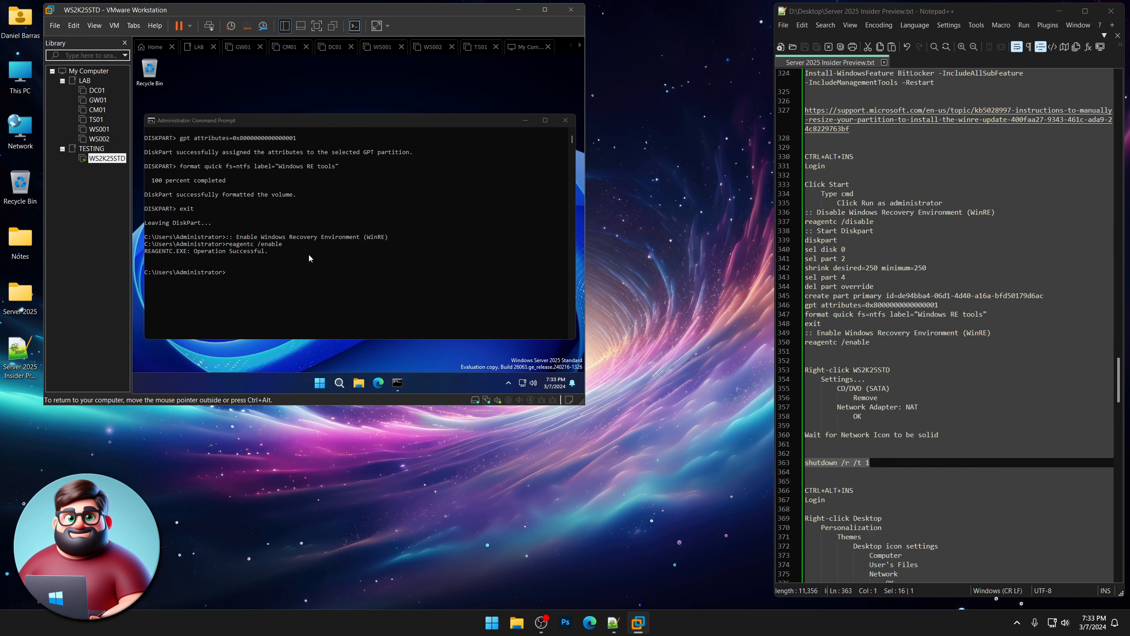
{"action": "right_click", "coordinate": [291, 280]}
{"action": "key", "text": "Return"}
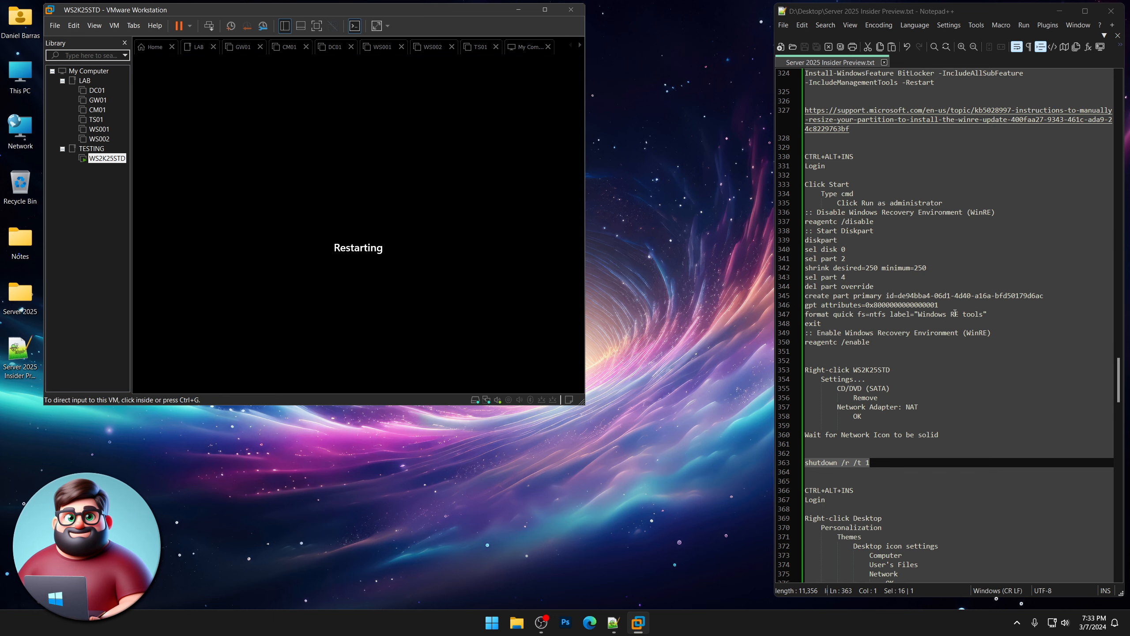
{"action": "scroll", "coordinate": [871, 374], "scroll_direction": "down", "scroll_amount": 9}
{"action": "scroll", "coordinate": [871, 374], "scroll_direction": "down", "scroll_amount": 3}
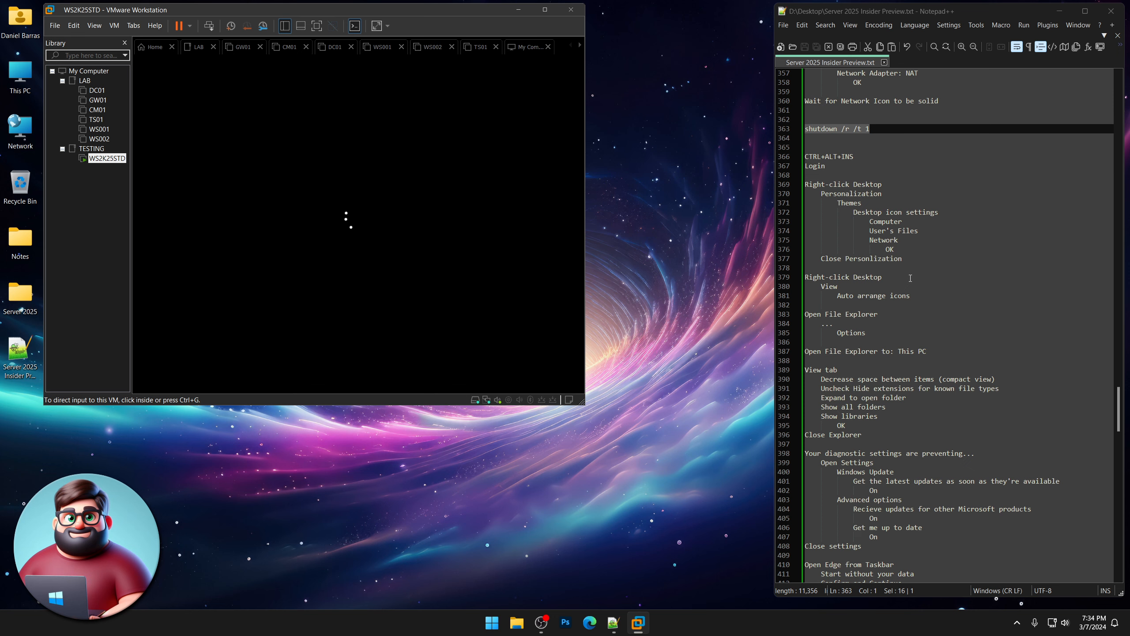
After the reboot, sign back in as Administrator with Ctrl+Alt+Insert and the password.
{"action": "left_click", "coordinate": [357, 230]}
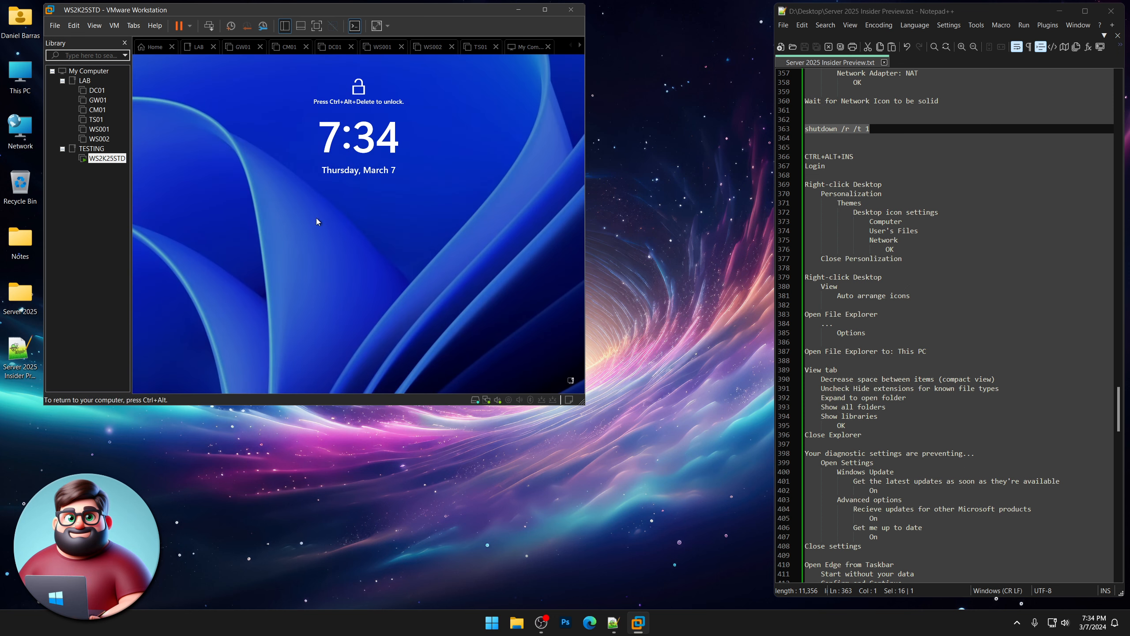
{"action": "key", "text": "ctrl+alt+Insert"}
{"action": "type", "text": "••"}
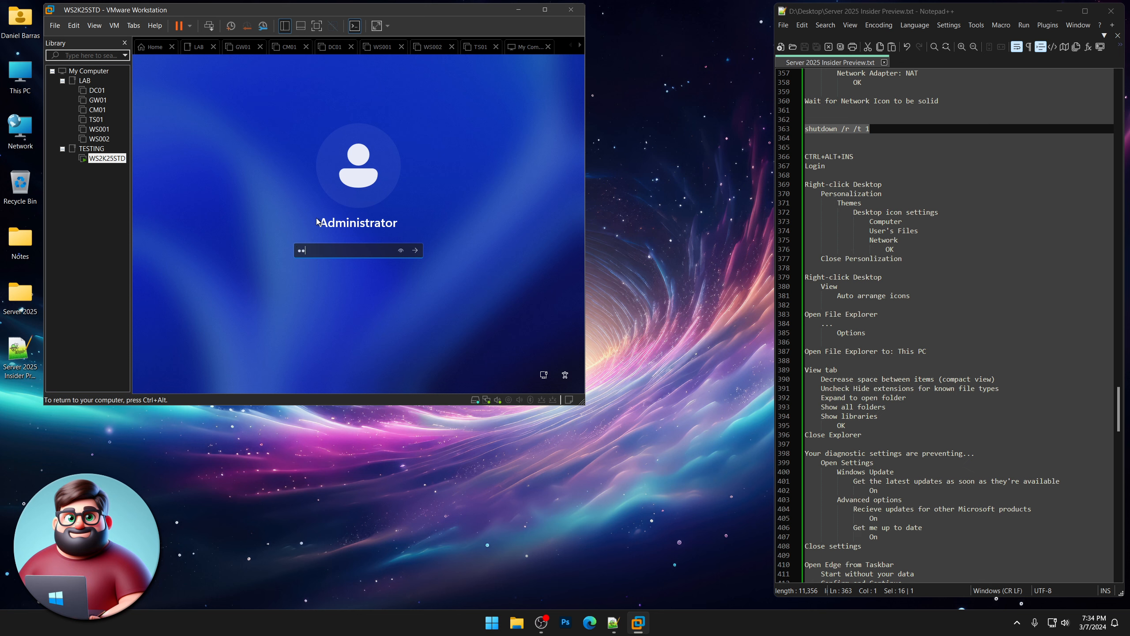
{"action": "type", "text": "•••••••••••"}
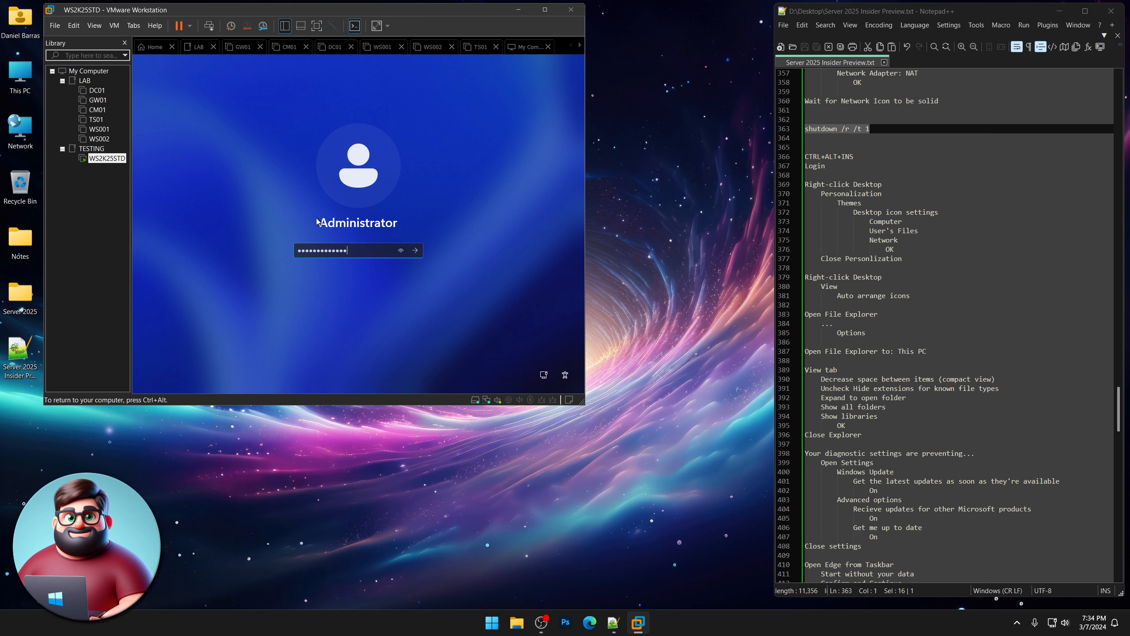
{"action": "key", "text": "Return"}
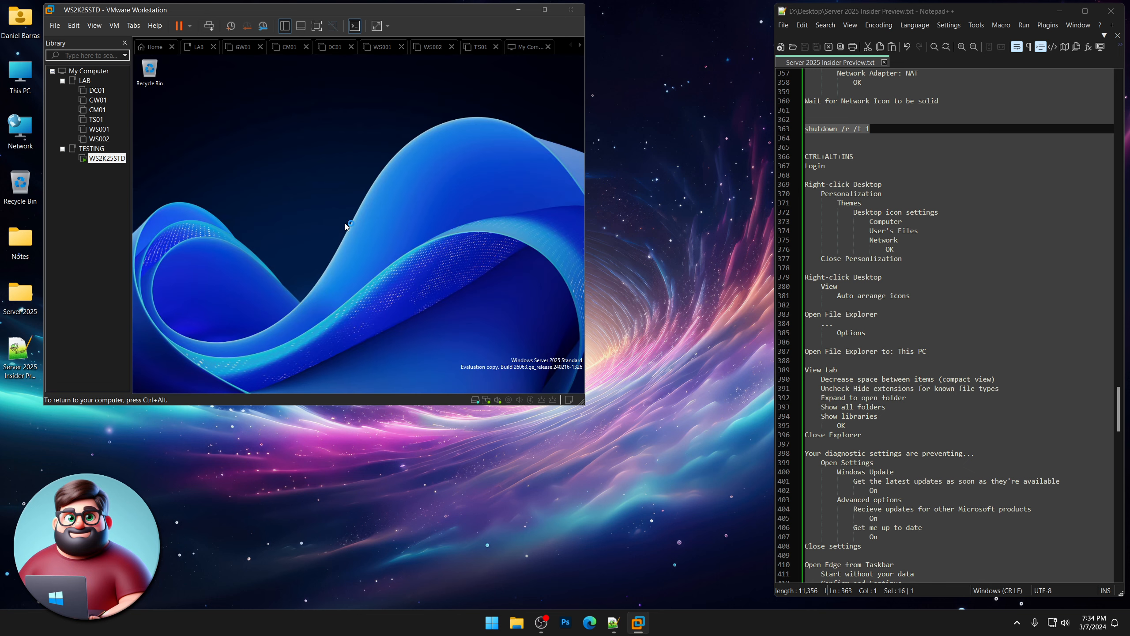
Open Personalize from the desktop menu and correct the notes' line 370 to 'Personalize', saving it.
{"action": "right_click", "coordinate": [337, 118]}
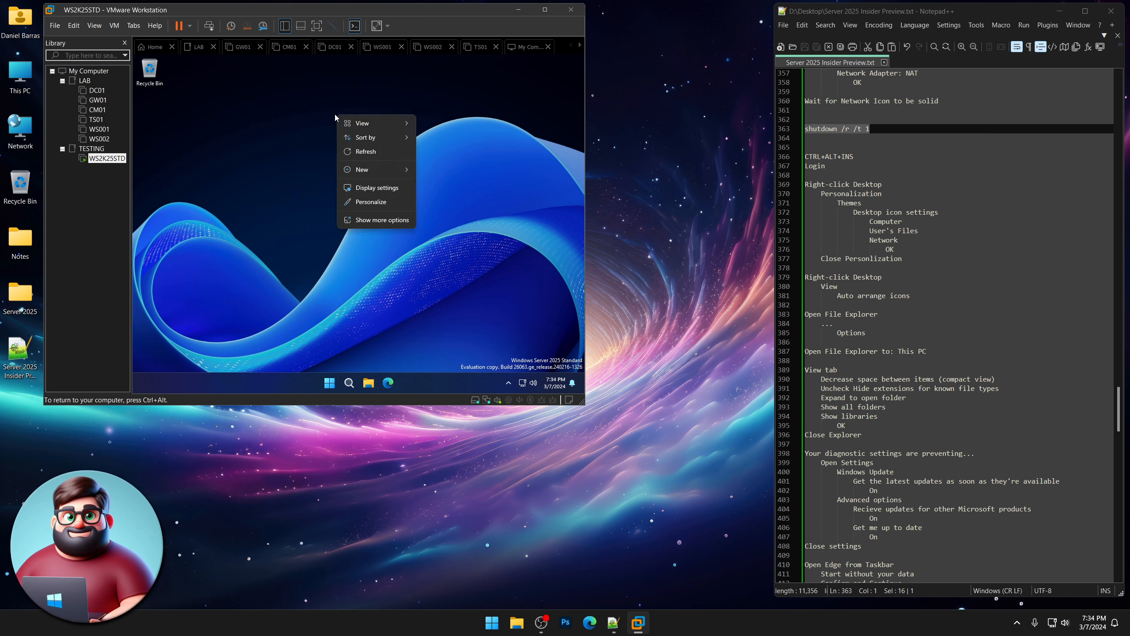
{"action": "left_click", "coordinate": [368, 201]}
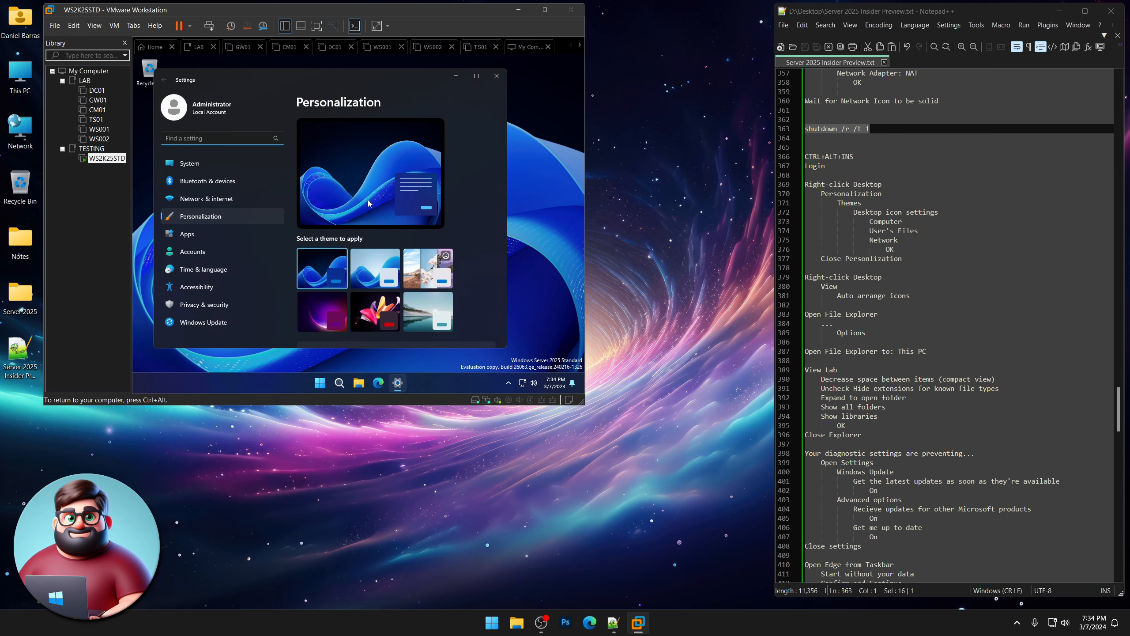
{"action": "left_click_drag", "start_coordinate": [882, 193], "coordinate": [862, 195]}
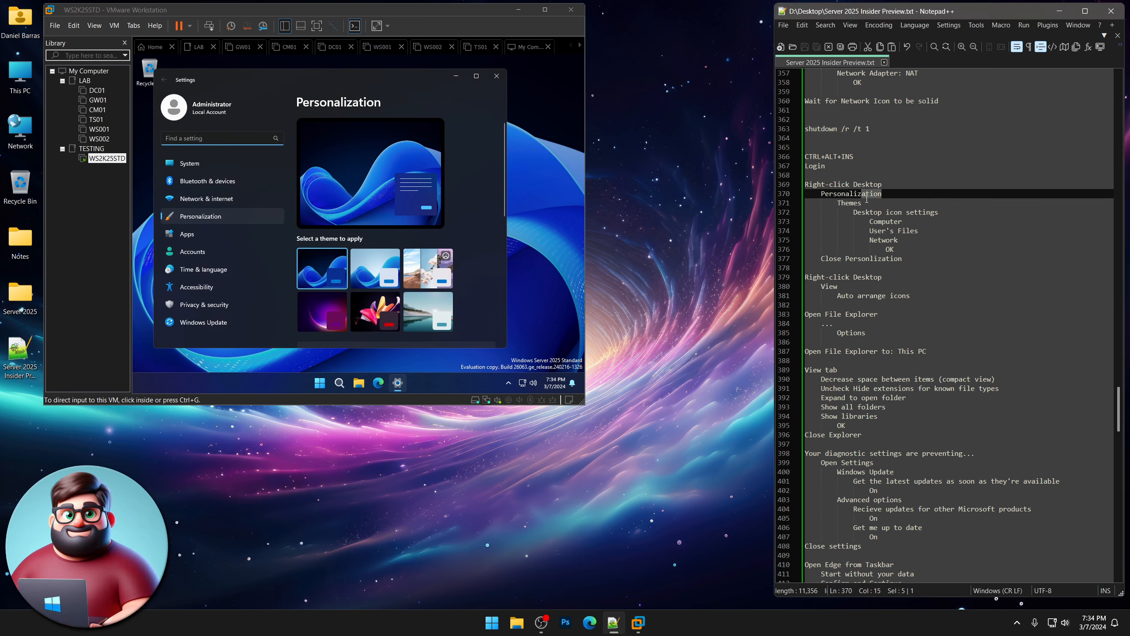
{"action": "type", "text": "e"}
{"action": "left_click", "coordinate": [807, 47]}
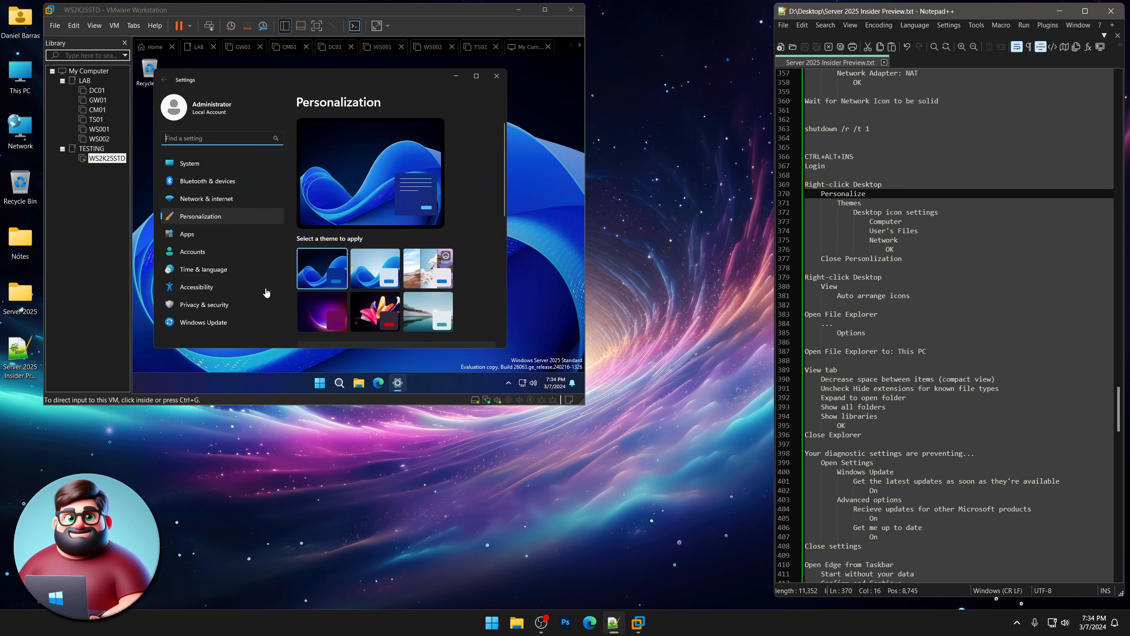
In Themes > Desktop icon settings, enable the Computer, User's Files and Network icons.
{"action": "left_click", "coordinate": [508, 257]}
{"action": "scroll", "coordinate": [430, 228], "scroll_direction": "down", "scroll_amount": 5}
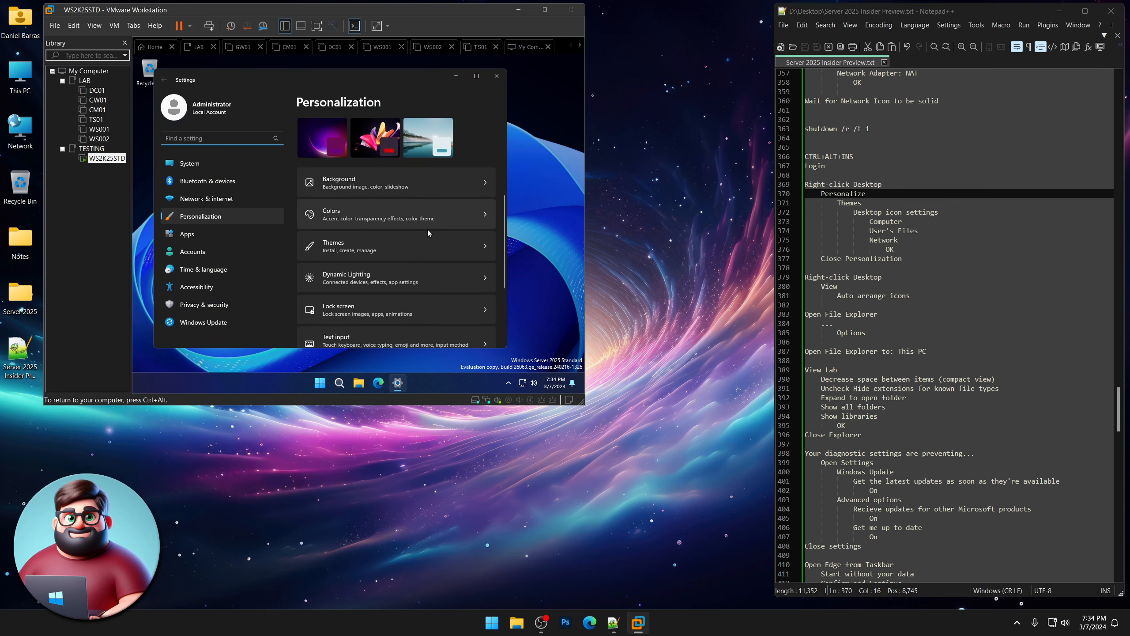
{"action": "left_click", "coordinate": [356, 178]}
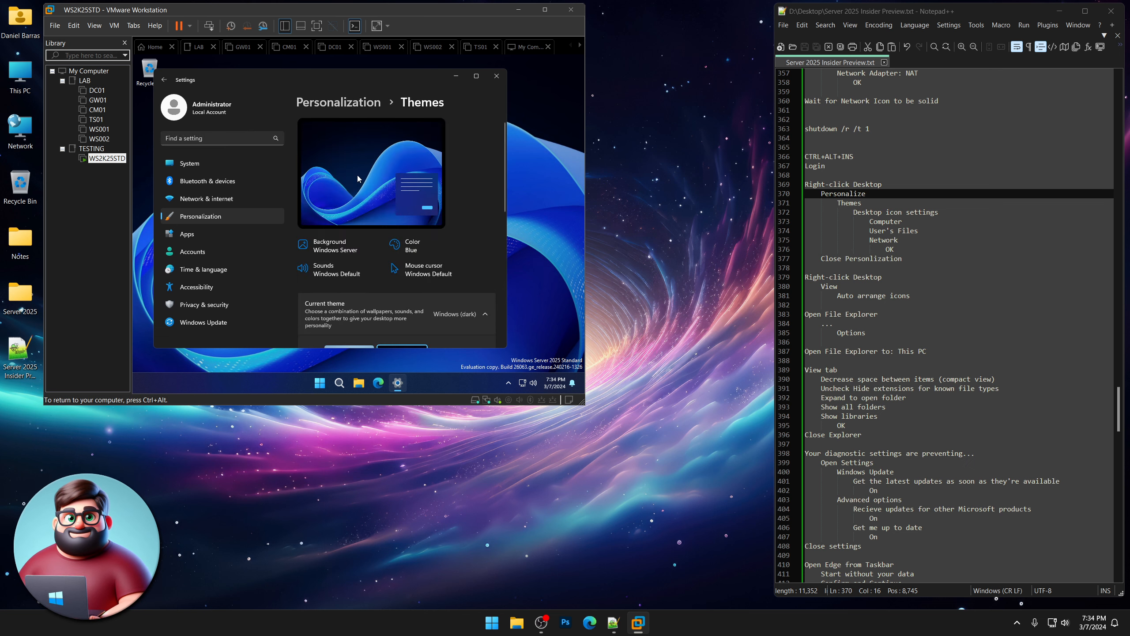
{"action": "scroll", "coordinate": [411, 247], "scroll_direction": "down", "scroll_amount": 1}
{"action": "scroll", "coordinate": [411, 247], "scroll_direction": "down", "scroll_amount": 5}
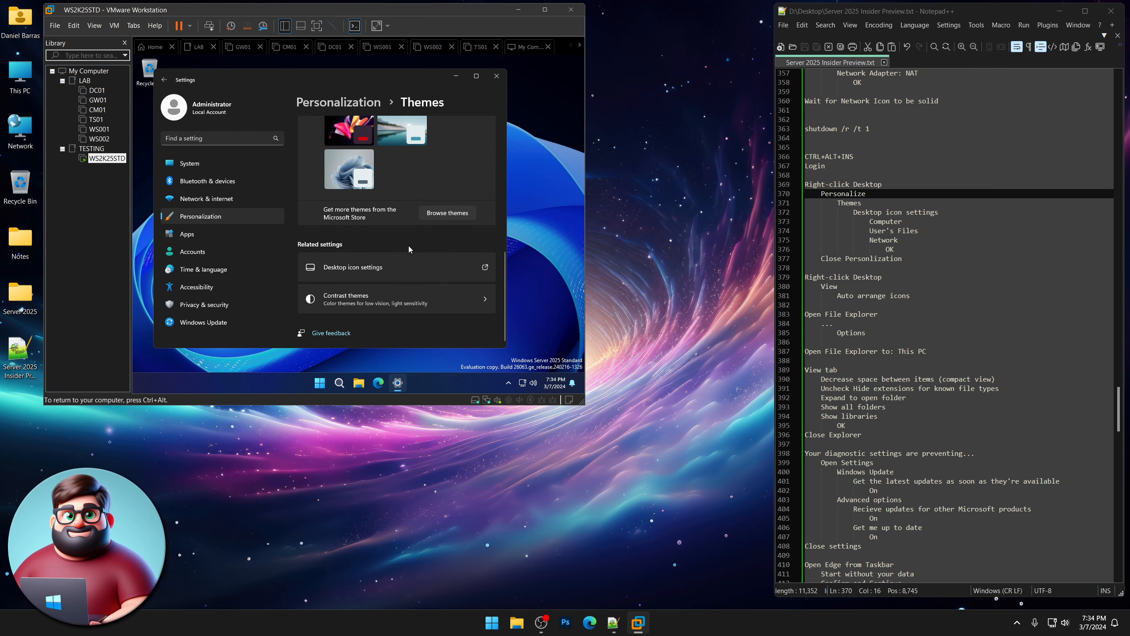
{"action": "left_click", "coordinate": [391, 266]}
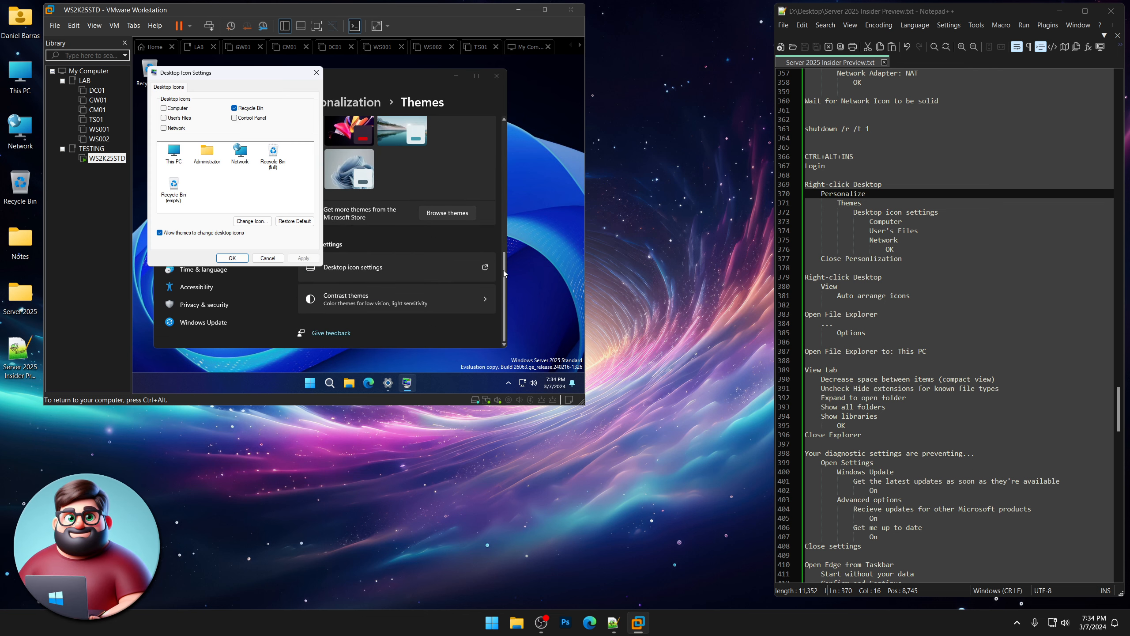
{"action": "left_click", "coordinate": [175, 108]}
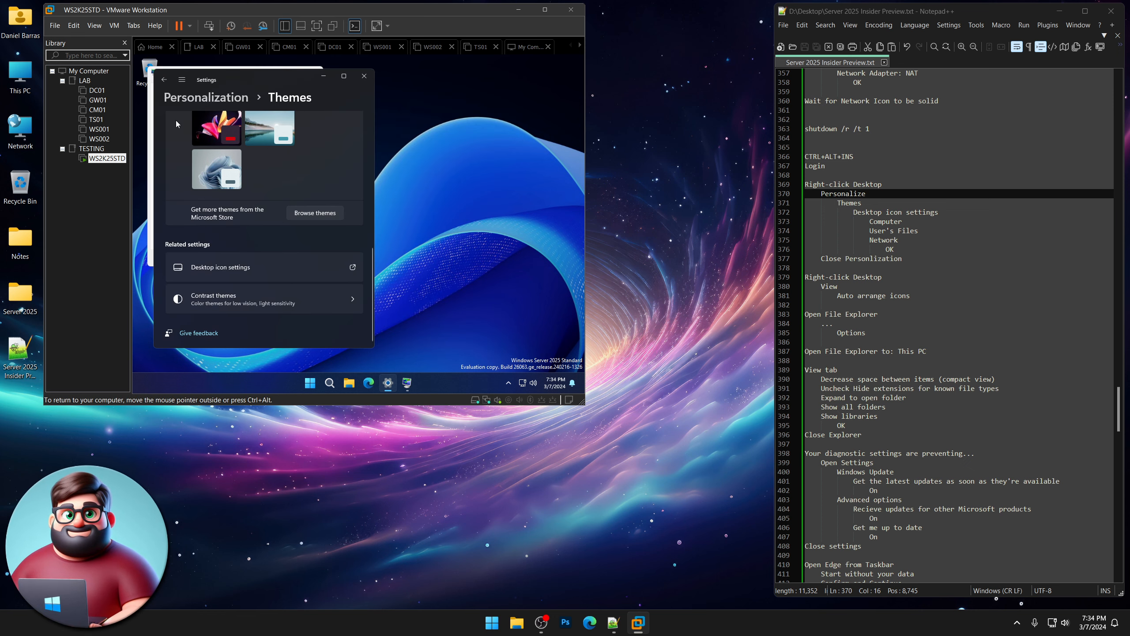
{"action": "left_click_drag", "start_coordinate": [274, 81], "coordinate": [388, 95]}
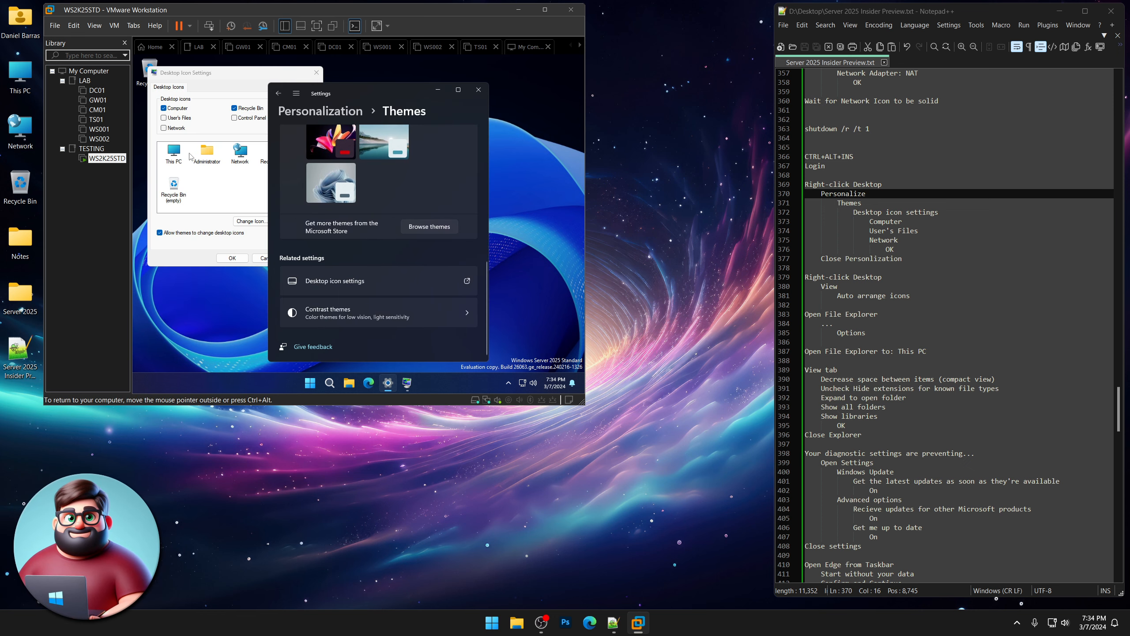
{"action": "left_click", "coordinate": [173, 119]}
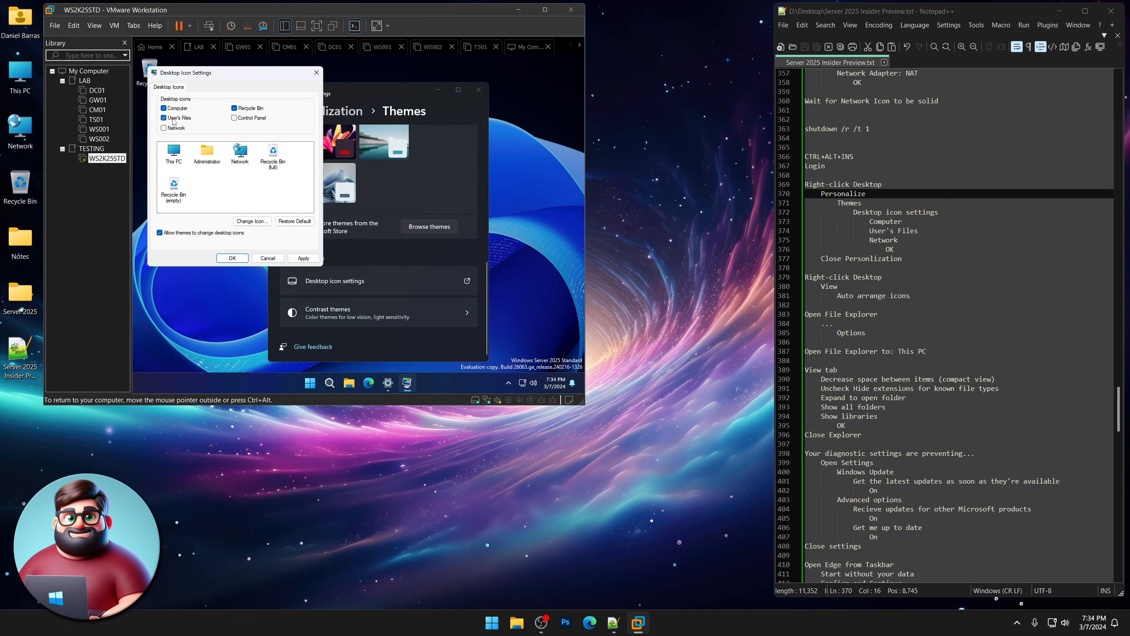
{"action": "left_click", "coordinate": [175, 128]}
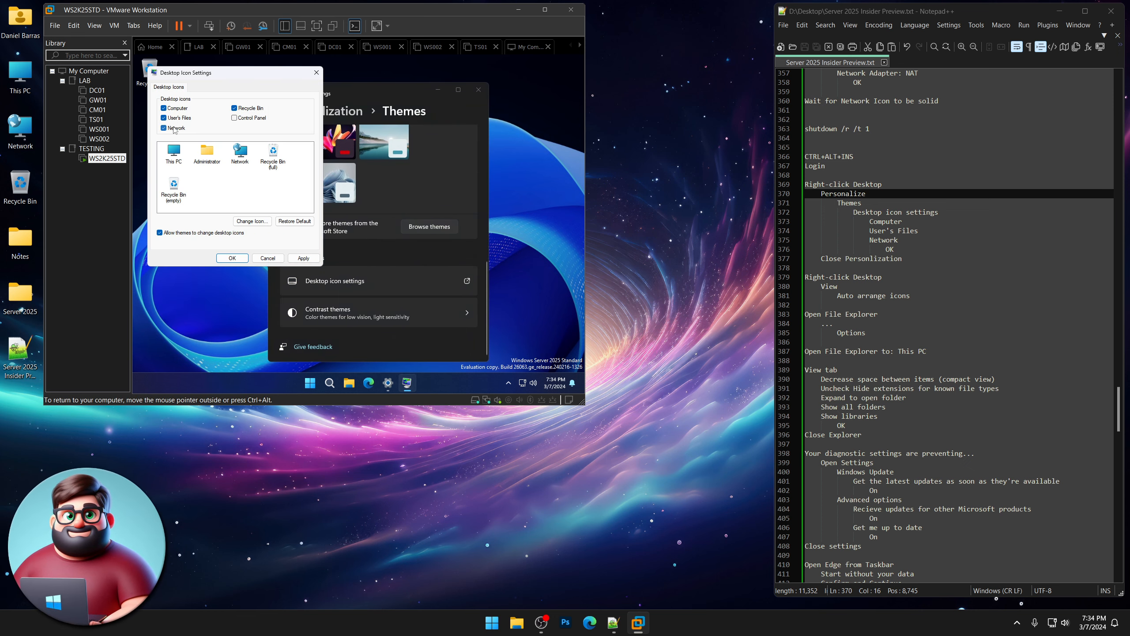
{"action": "left_click", "coordinate": [235, 260]}
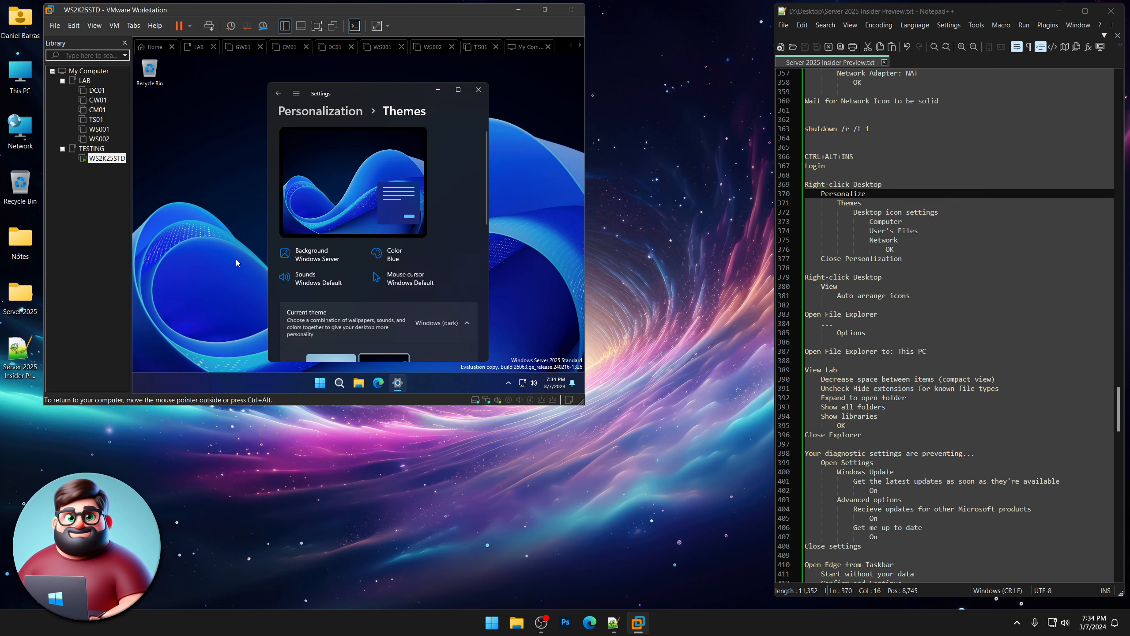
{"action": "left_click", "coordinate": [475, 91]}
Turn on View > Auto arrange icons for the desktop.
{"action": "right_click", "coordinate": [293, 95]}
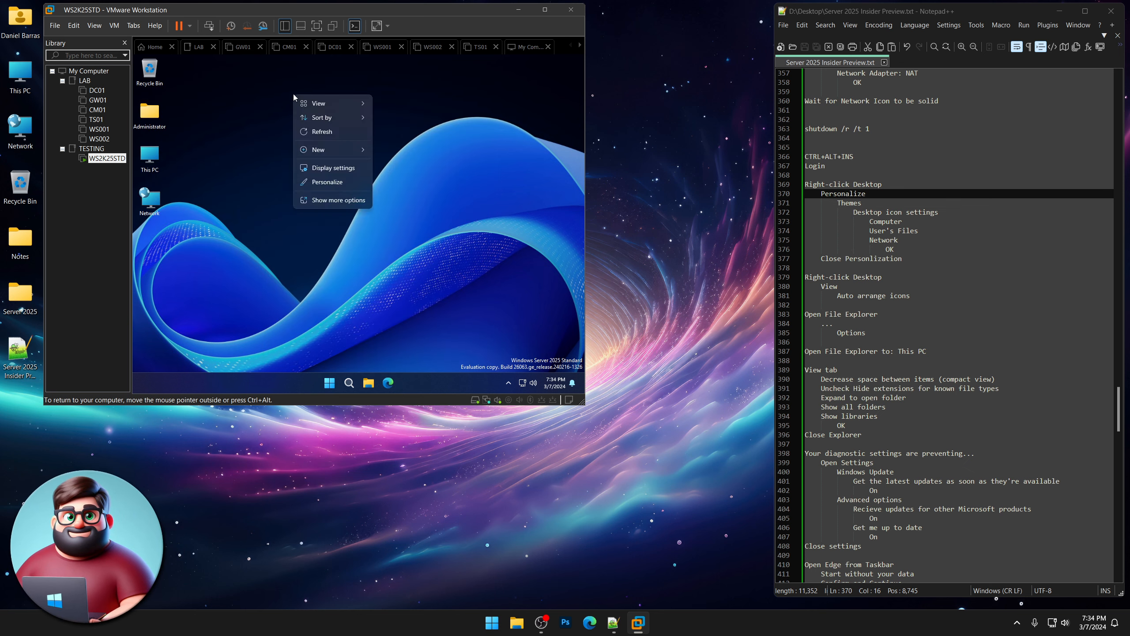
{"action": "mouse_move", "coordinate": [317, 105]}
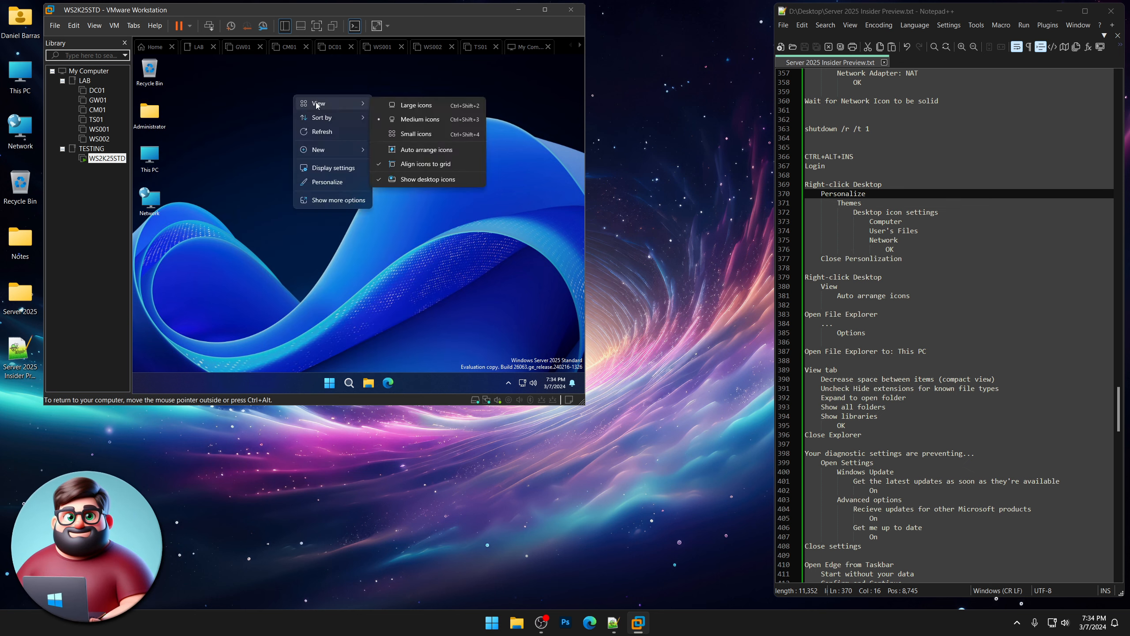
{"action": "left_click", "coordinate": [422, 149]}
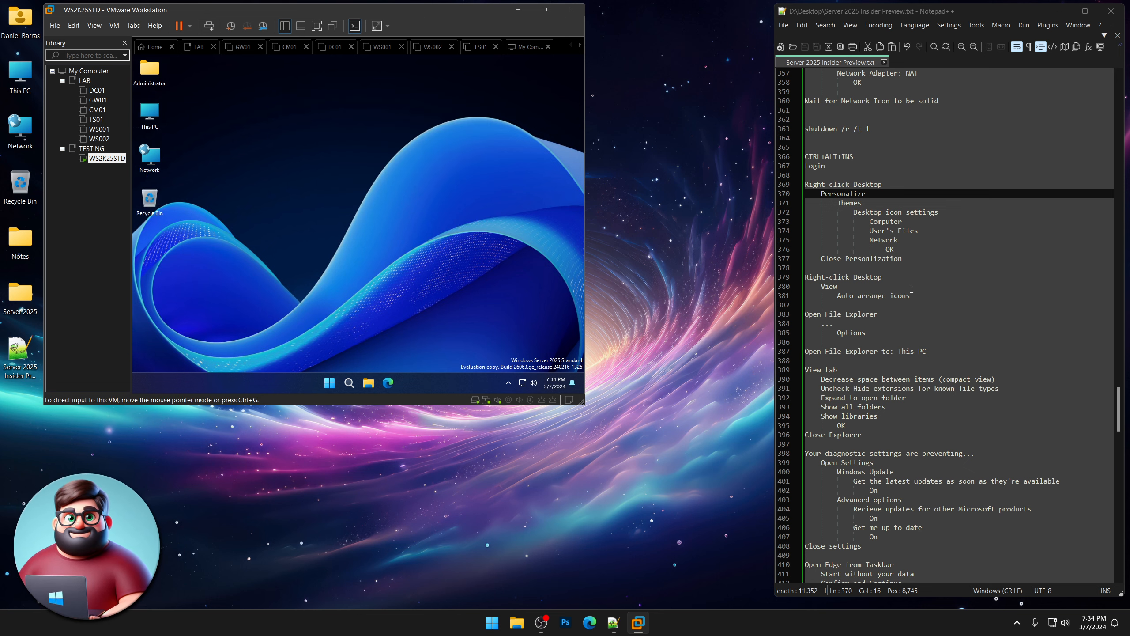
In File Explorer's Folder Options, make File Explorer open to This PC.
{"action": "left_click_drag", "start_coordinate": [911, 294], "coordinate": [837, 296]}
{"action": "scroll", "coordinate": [845, 296], "scroll_direction": "down", "scroll_amount": 5}
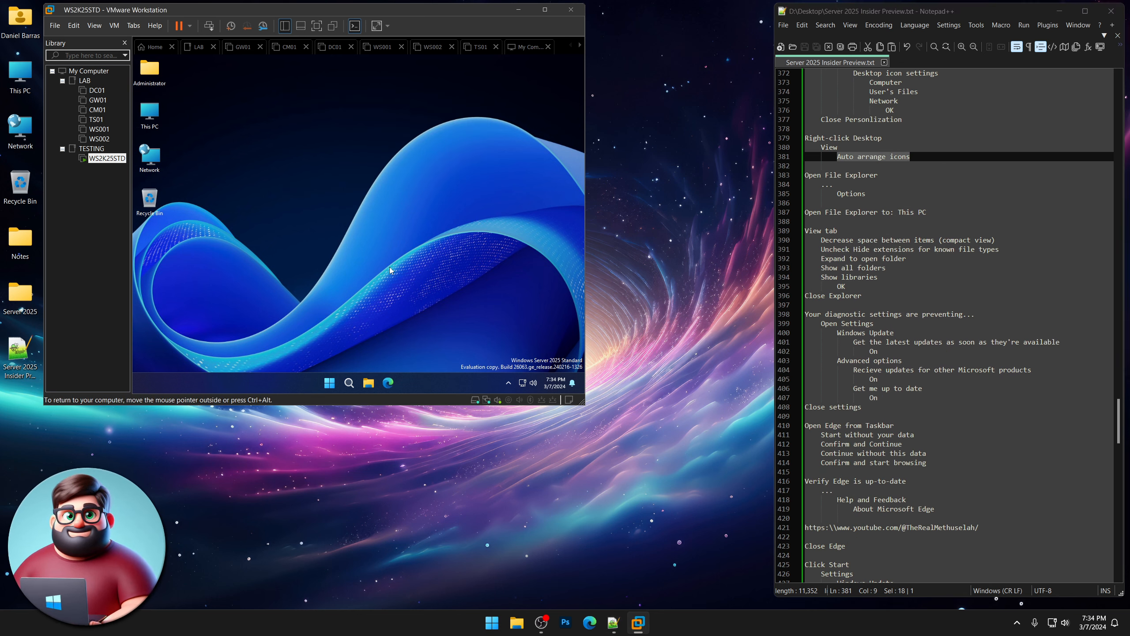
{"action": "left_click", "coordinate": [369, 383]}
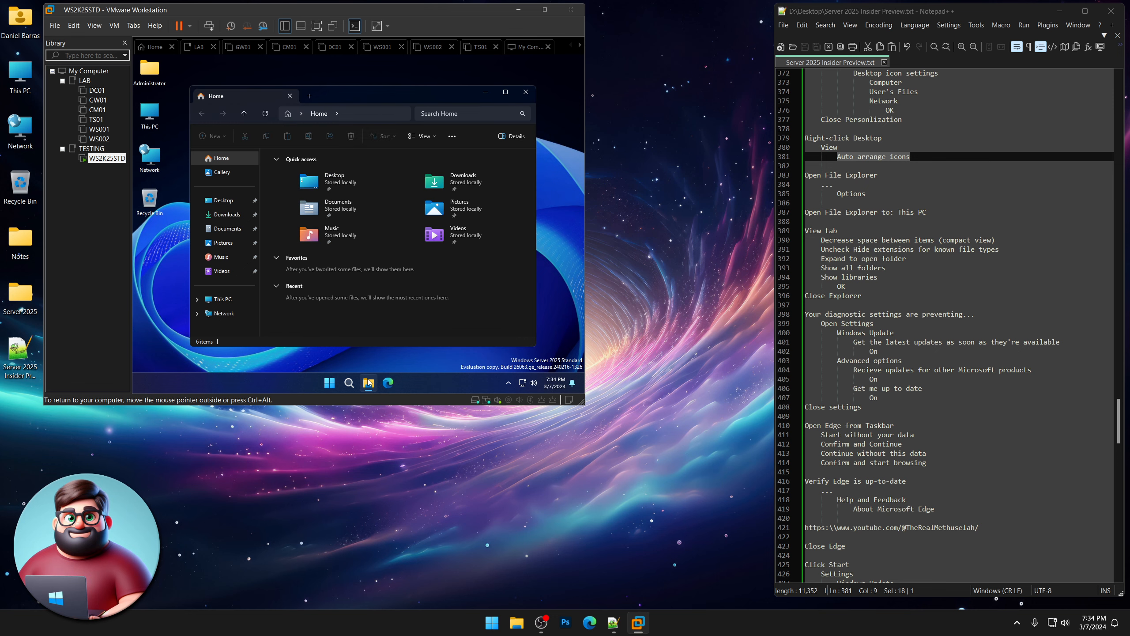
{"action": "left_click", "coordinate": [453, 137]}
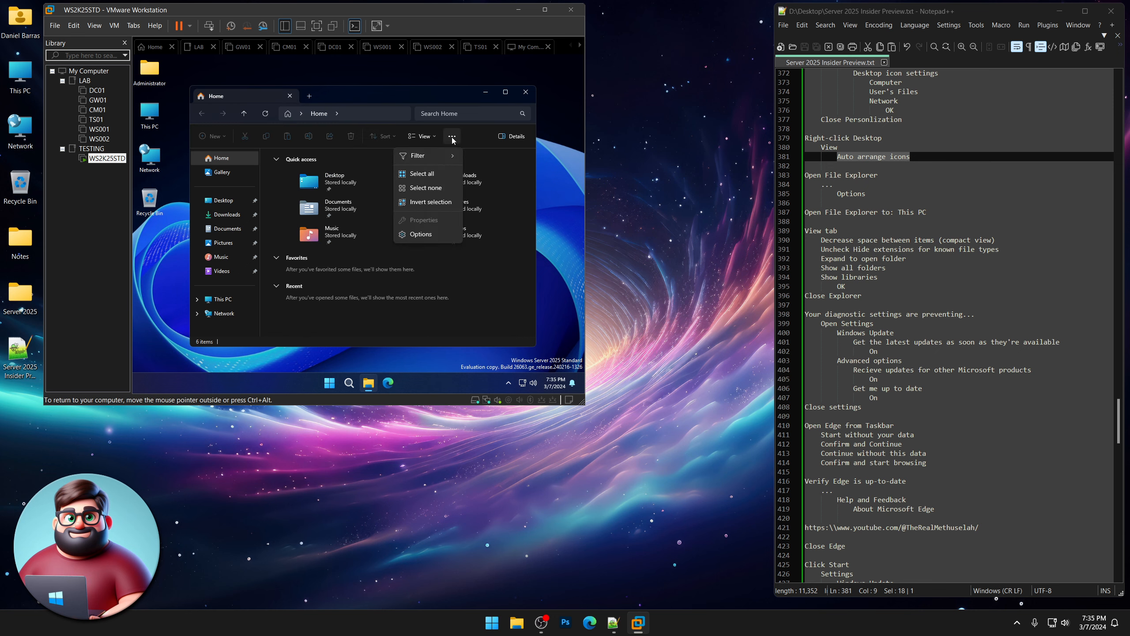
{"action": "left_click", "coordinate": [434, 234]}
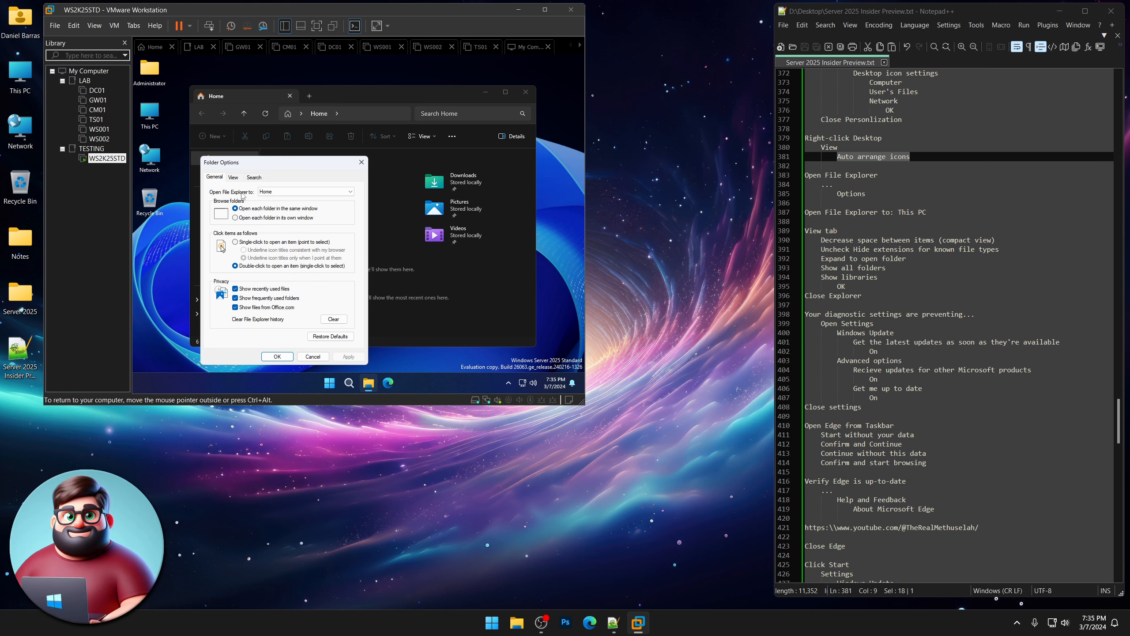
{"action": "left_click", "coordinate": [267, 192]}
{"action": "left_click", "coordinate": [275, 205]}
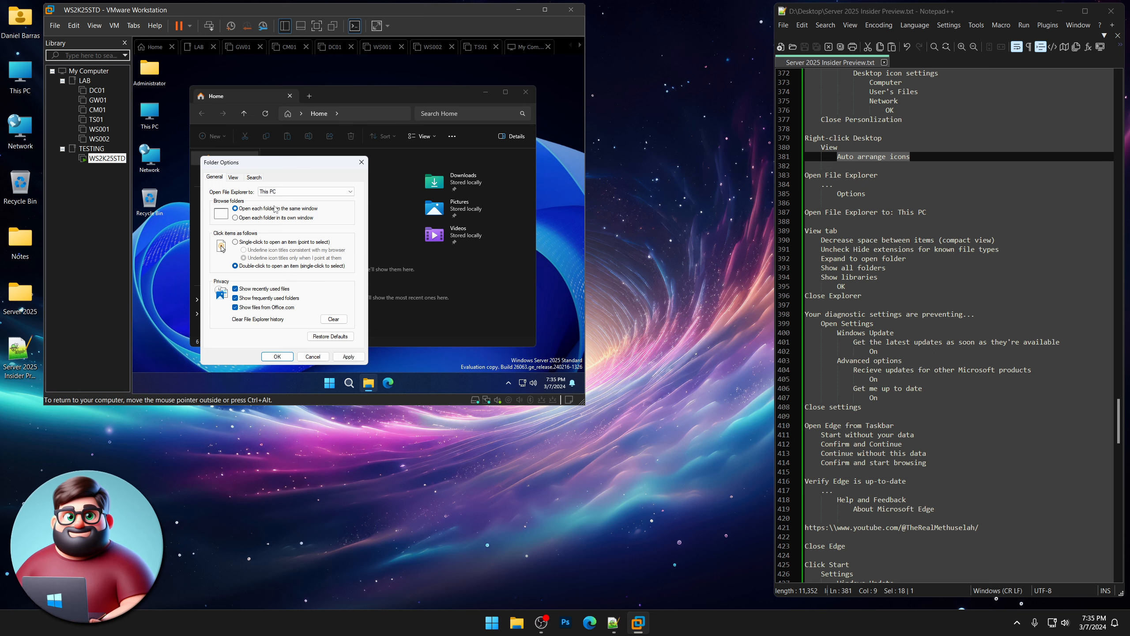
Enable compact view, file extensions, expand to open folder, show all folders and libraries.
{"action": "left_click", "coordinate": [234, 178]}
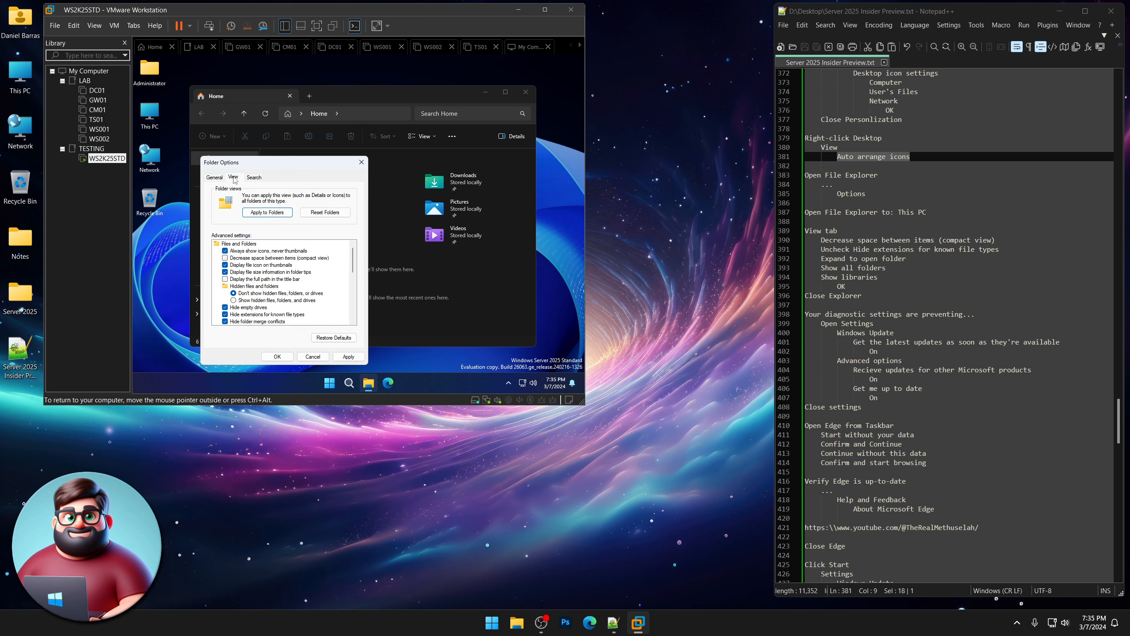
{"action": "left_click", "coordinate": [226, 260]}
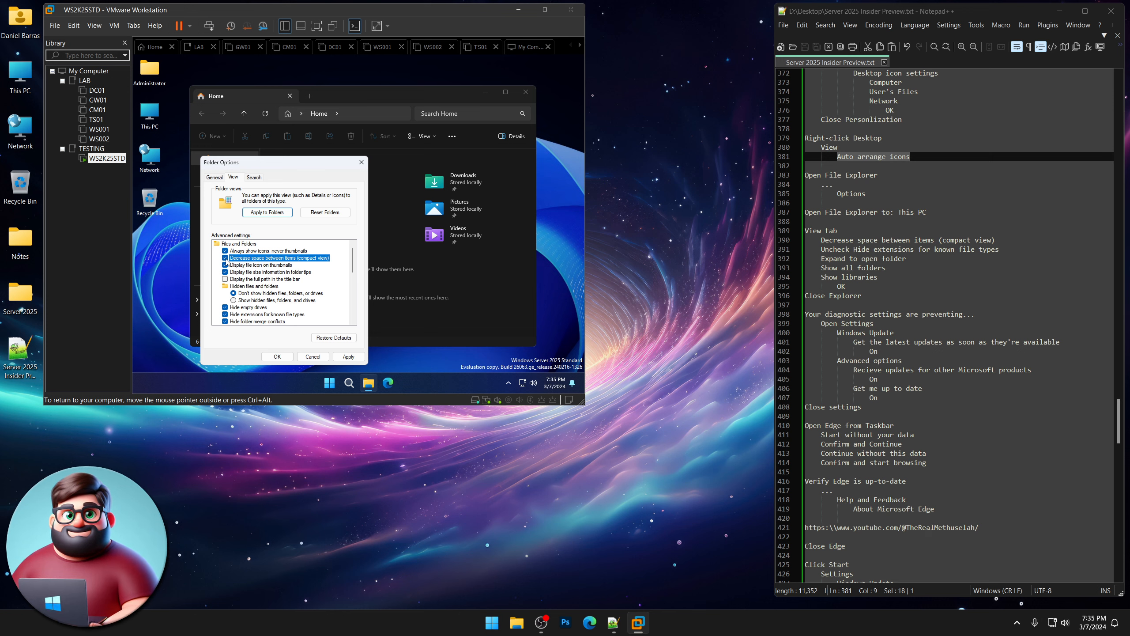
{"action": "left_click", "coordinate": [226, 315]}
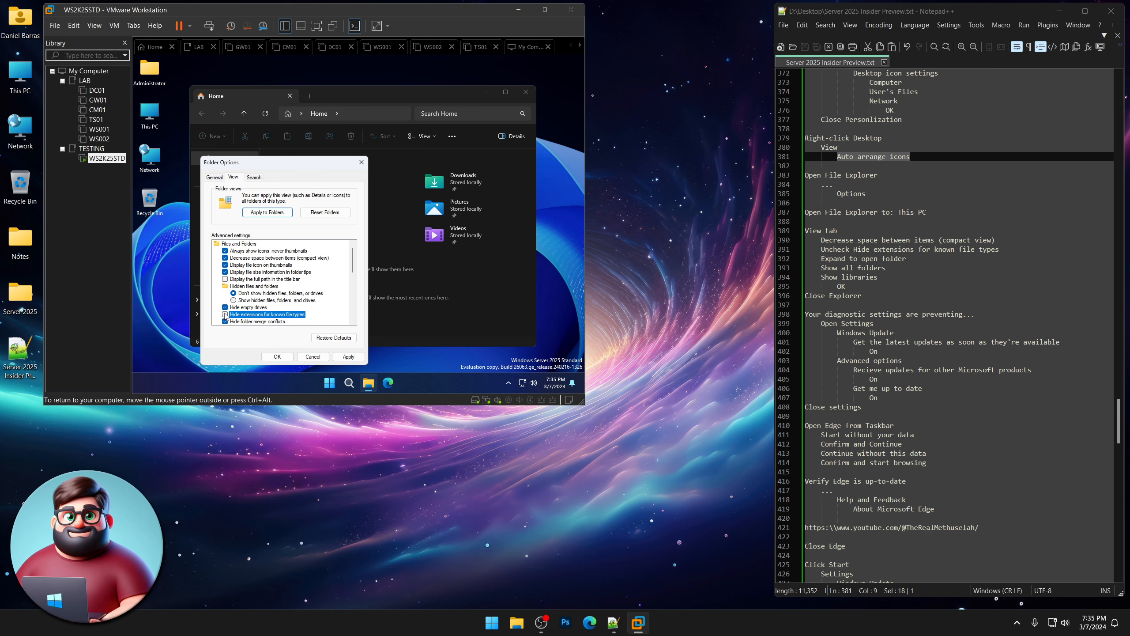
{"action": "scroll", "coordinate": [225, 316], "scroll_direction": "down", "scroll_amount": 7}
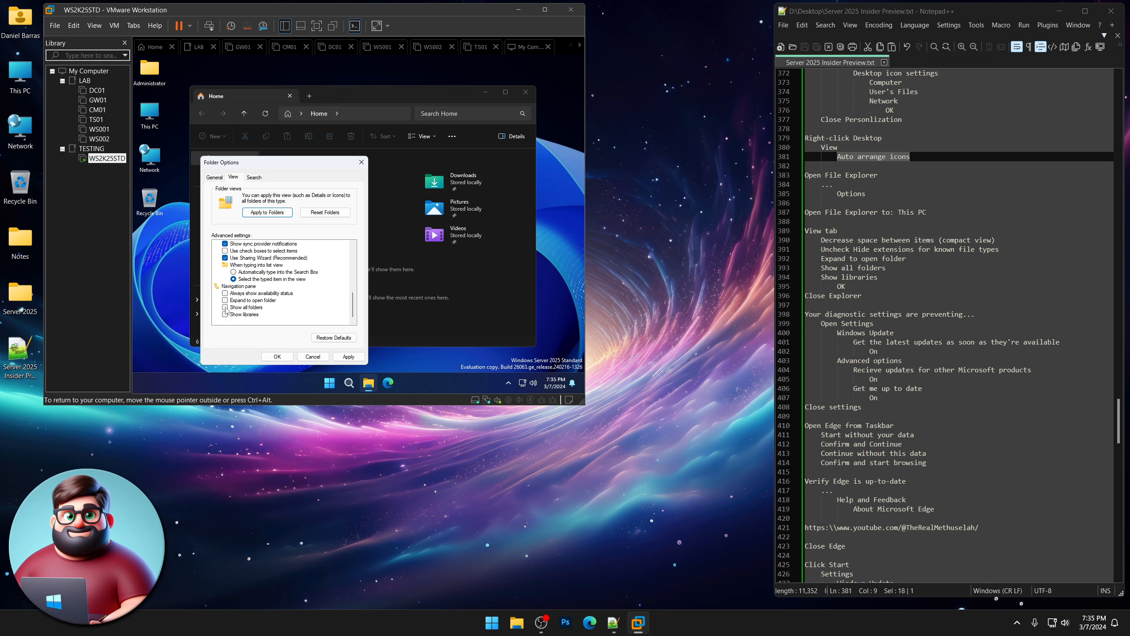
{"action": "left_click", "coordinate": [225, 300]}
{"action": "left_click", "coordinate": [225, 308]}
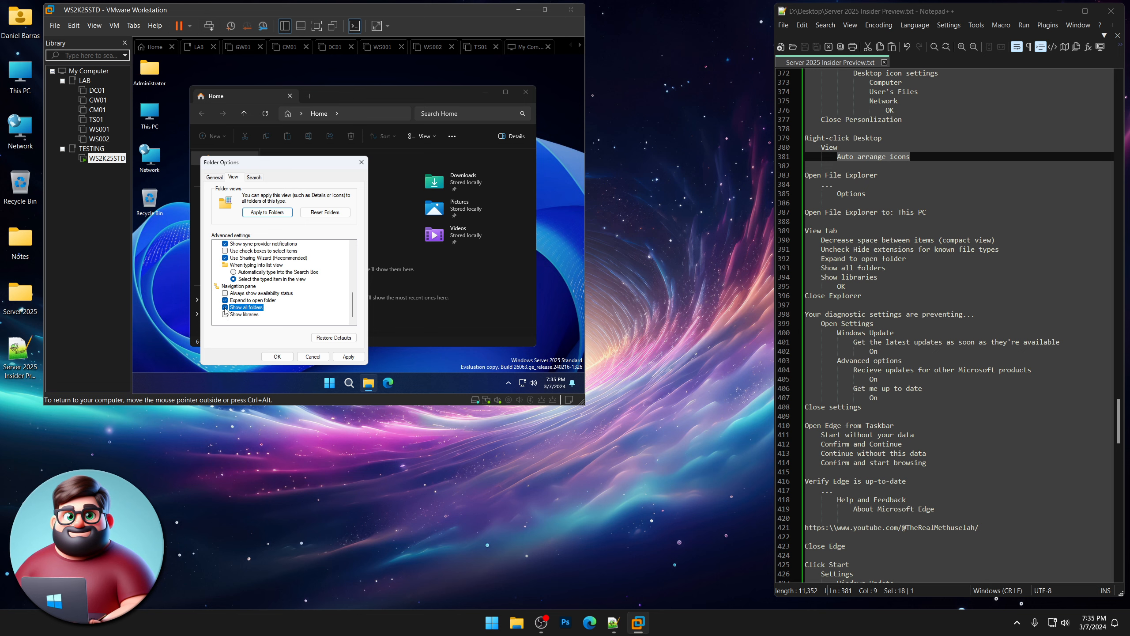
{"action": "left_click", "coordinate": [226, 314]}
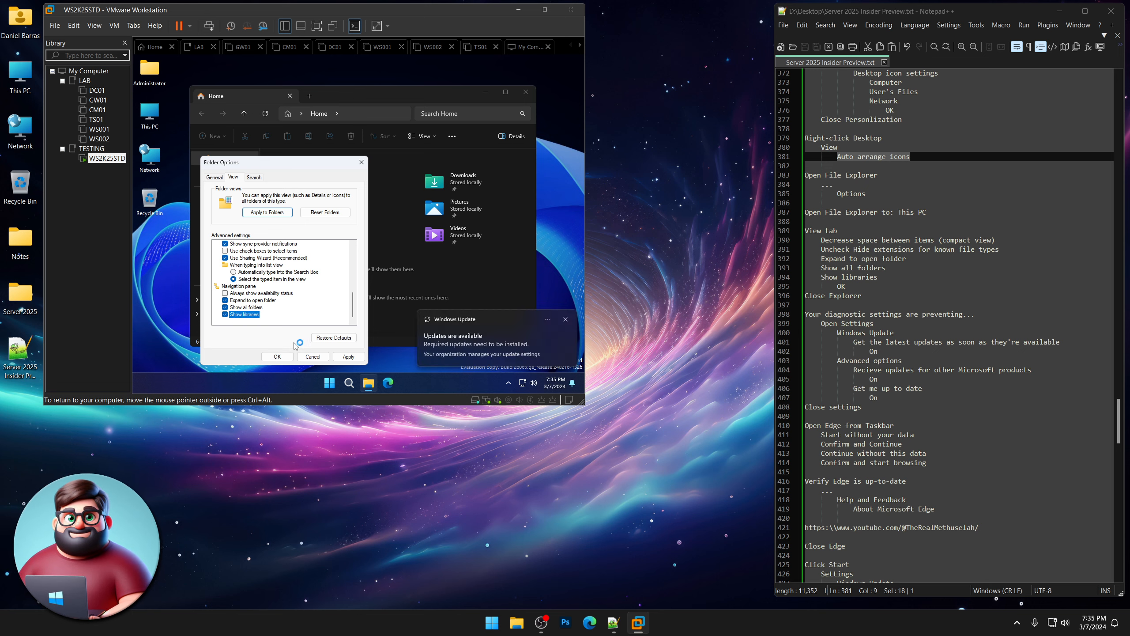
{"action": "left_click", "coordinate": [277, 356]}
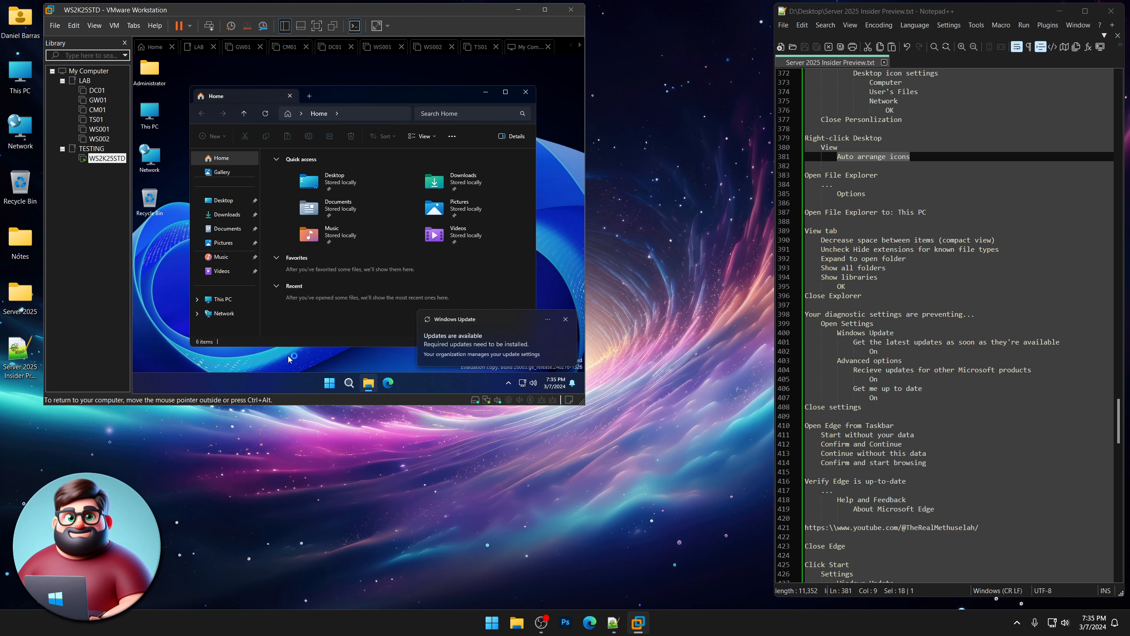
Close File Explorer and dismiss the updates-available notification.
{"action": "left_click", "coordinate": [525, 91]}
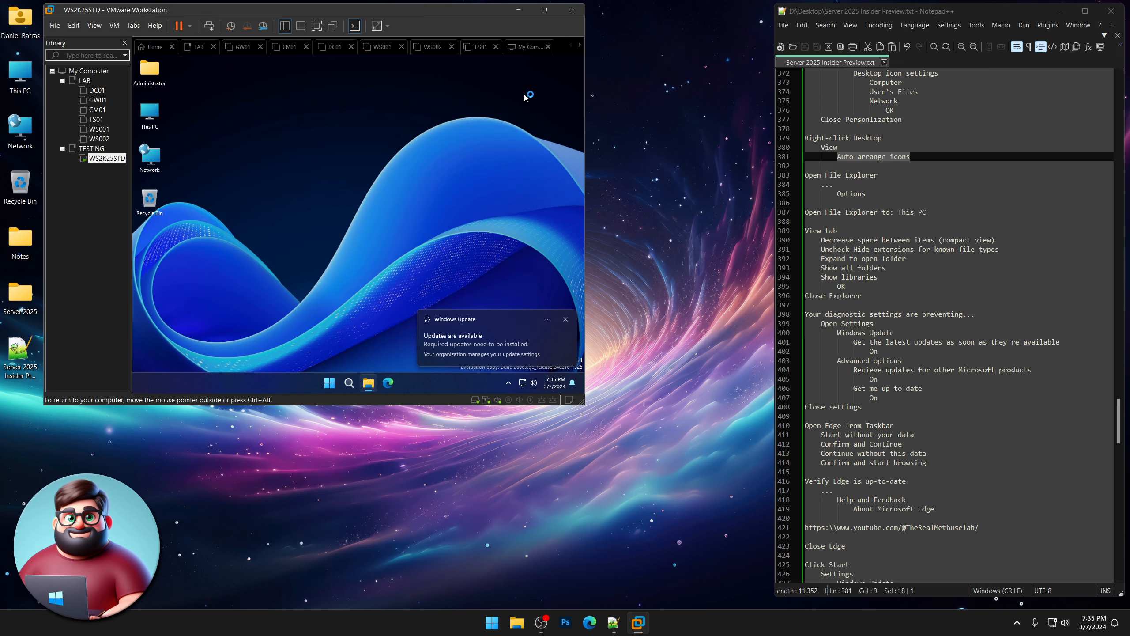
{"action": "left_click", "coordinate": [566, 316]}
{"action": "scroll", "coordinate": [899, 218], "scroll_direction": "down", "scroll_amount": 5}
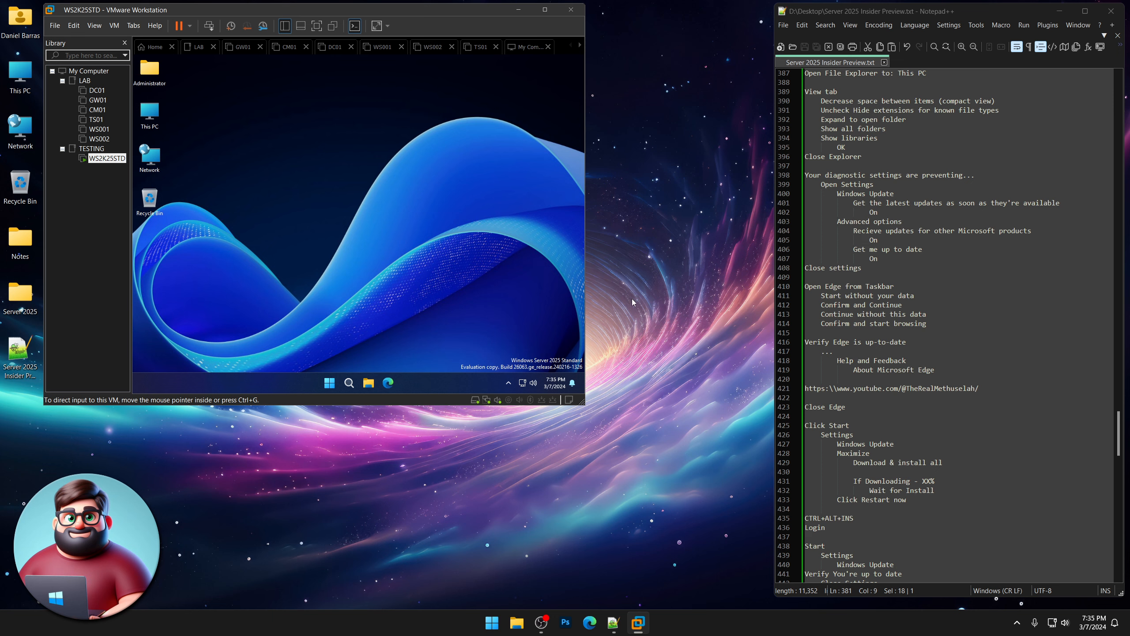
Clear all guest notifications and open Settings maximized, dismissing the Windows Insider notice.
{"action": "left_click", "coordinate": [573, 384]}
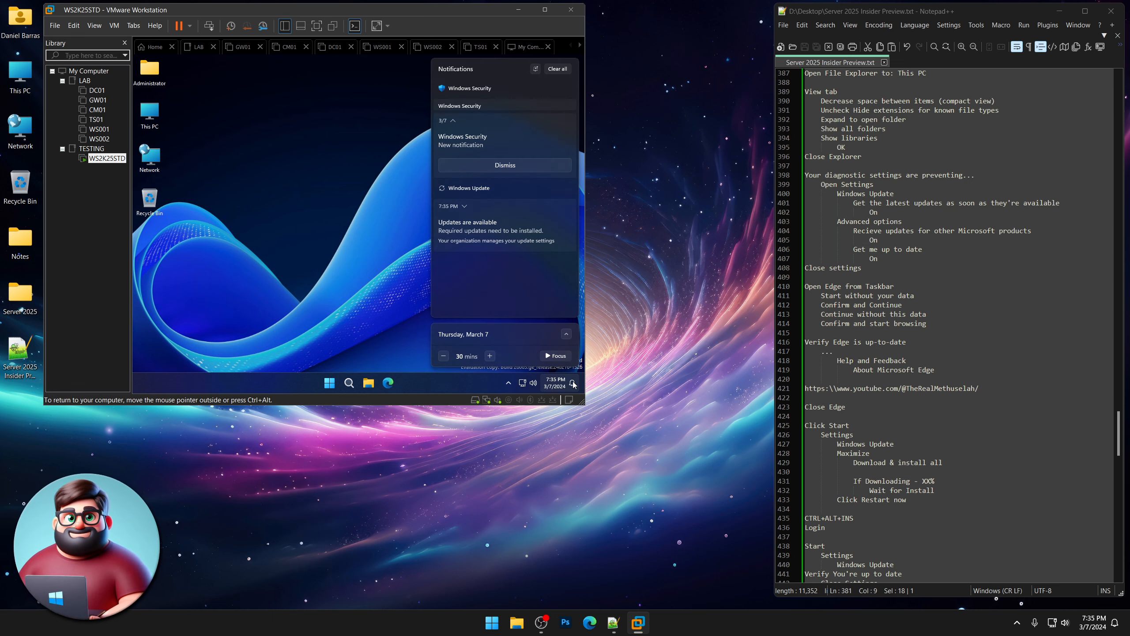
{"action": "left_click", "coordinate": [559, 69]}
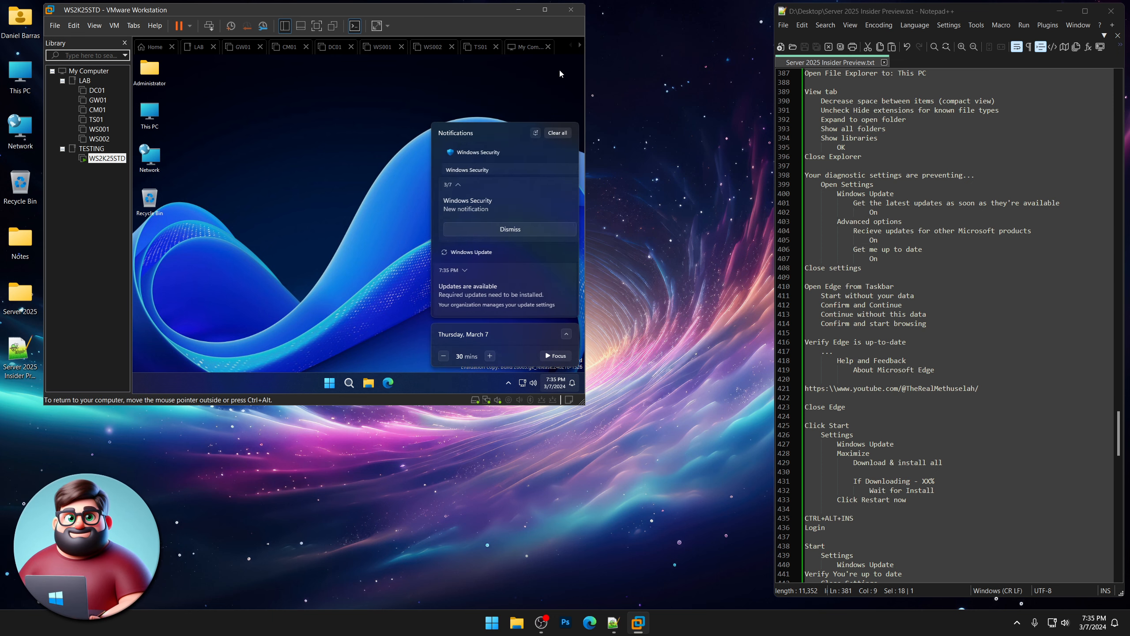
{"action": "left_click", "coordinate": [330, 383]}
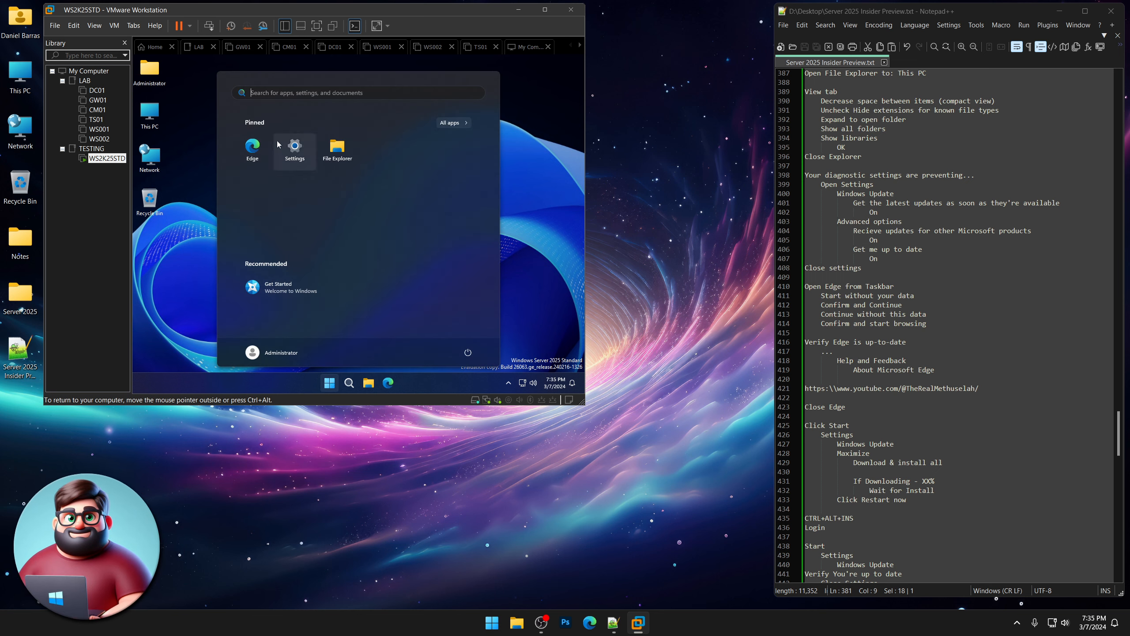
{"action": "left_click", "coordinate": [294, 147]}
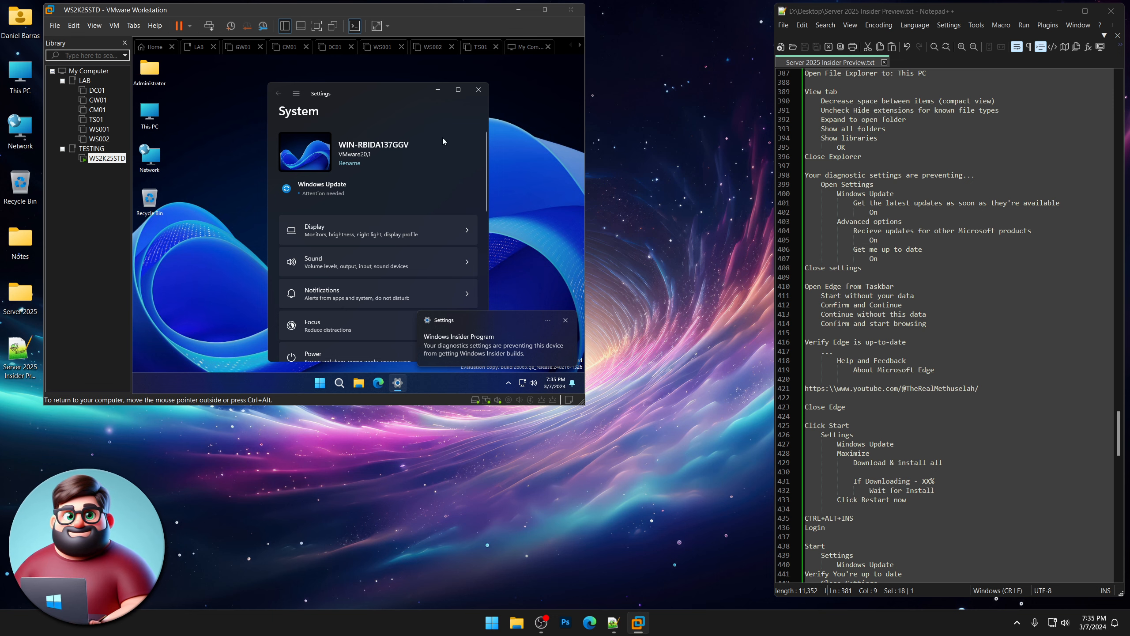
{"action": "left_click", "coordinate": [458, 90]}
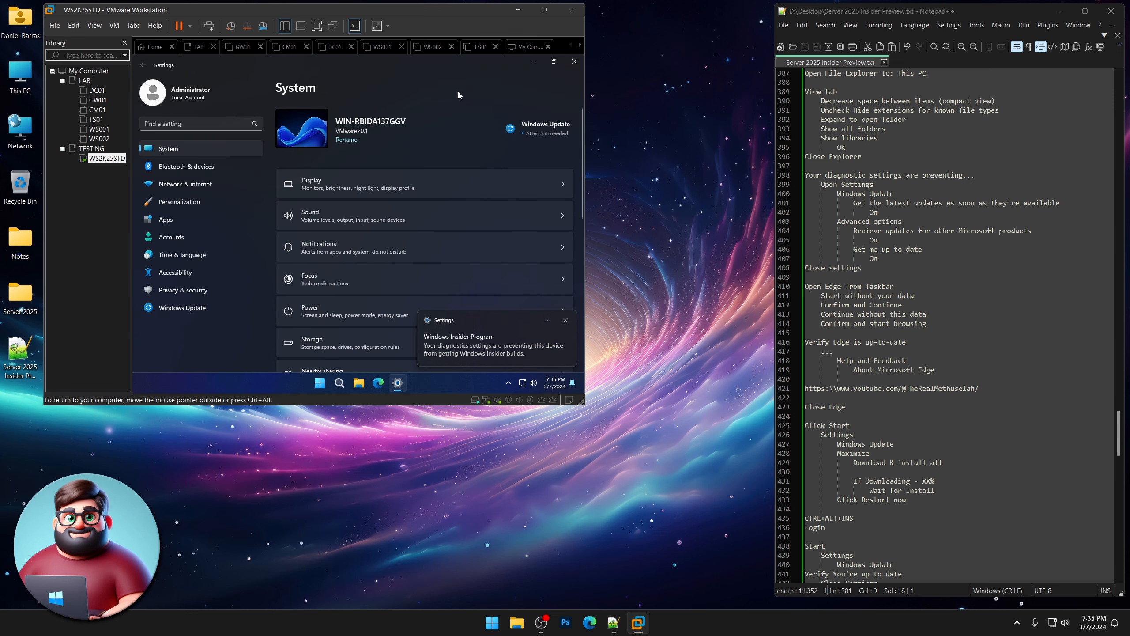
{"action": "left_click", "coordinate": [566, 321]}
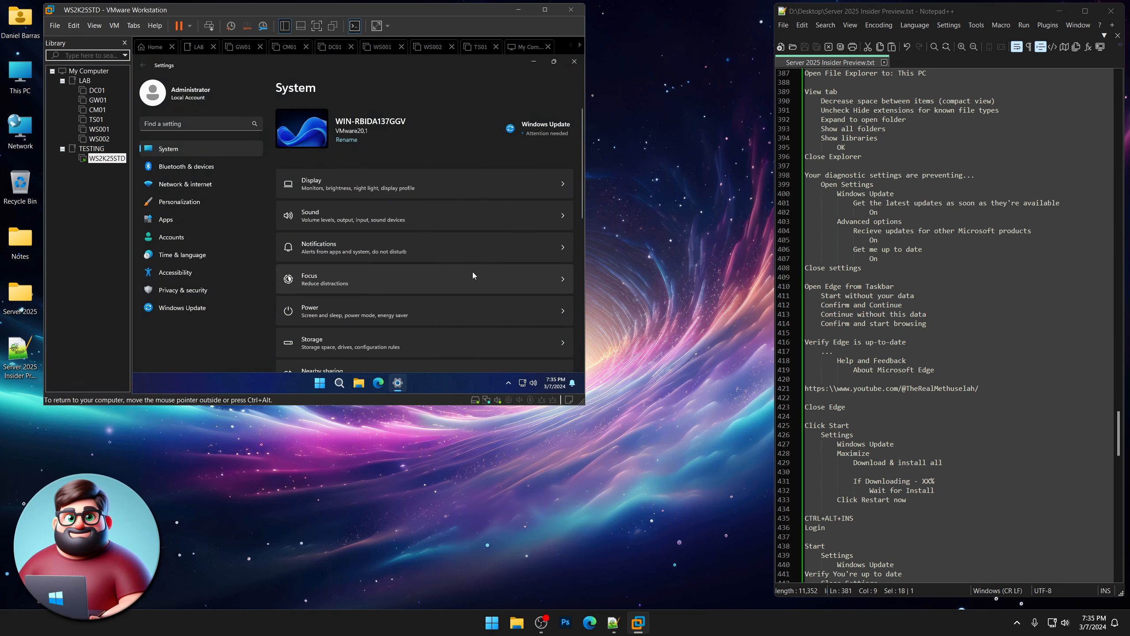
Turn on latest updates and, under Advanced options, updates for other Microsoft products, then close Settings.
{"action": "left_click", "coordinate": [212, 307]}
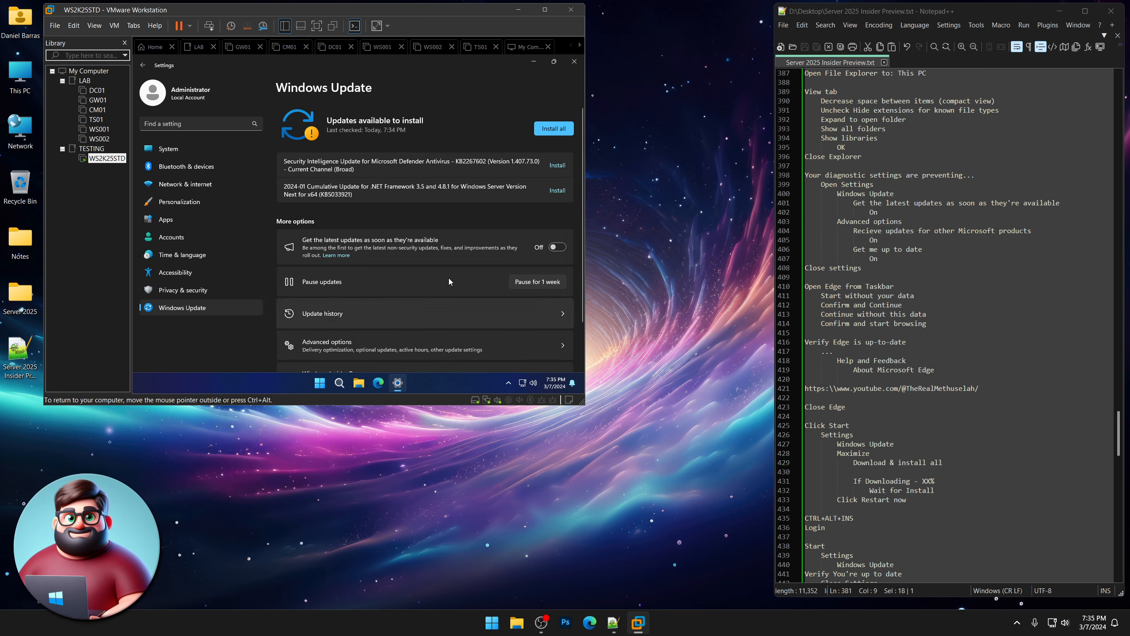
{"action": "left_click", "coordinate": [559, 250]}
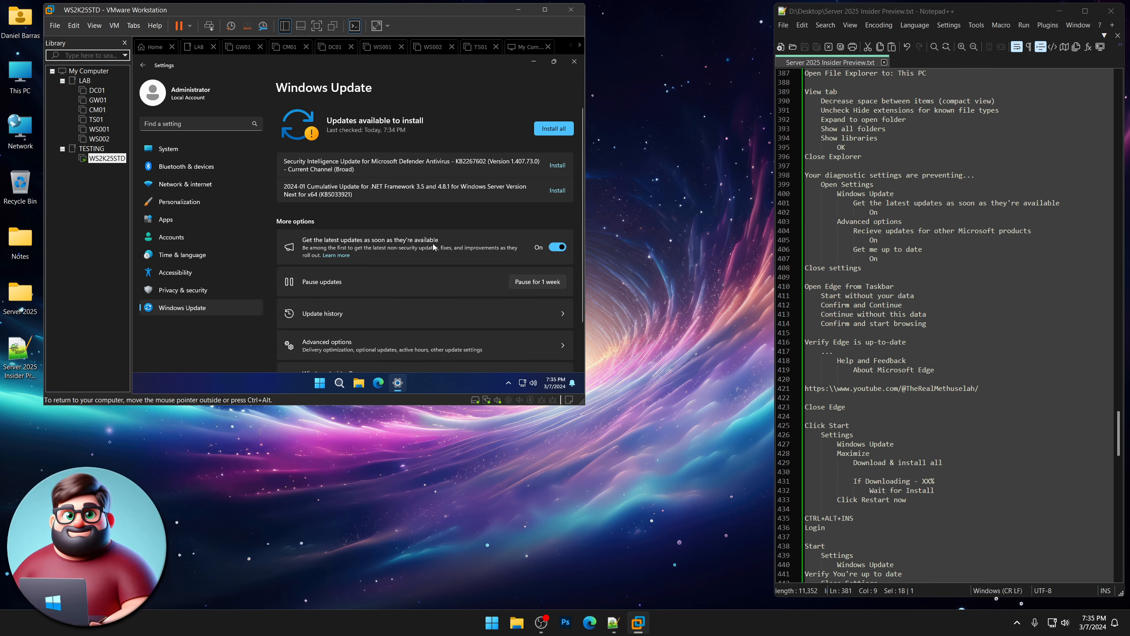
{"action": "scroll", "coordinate": [454, 253], "scroll_direction": "down", "scroll_amount": 2}
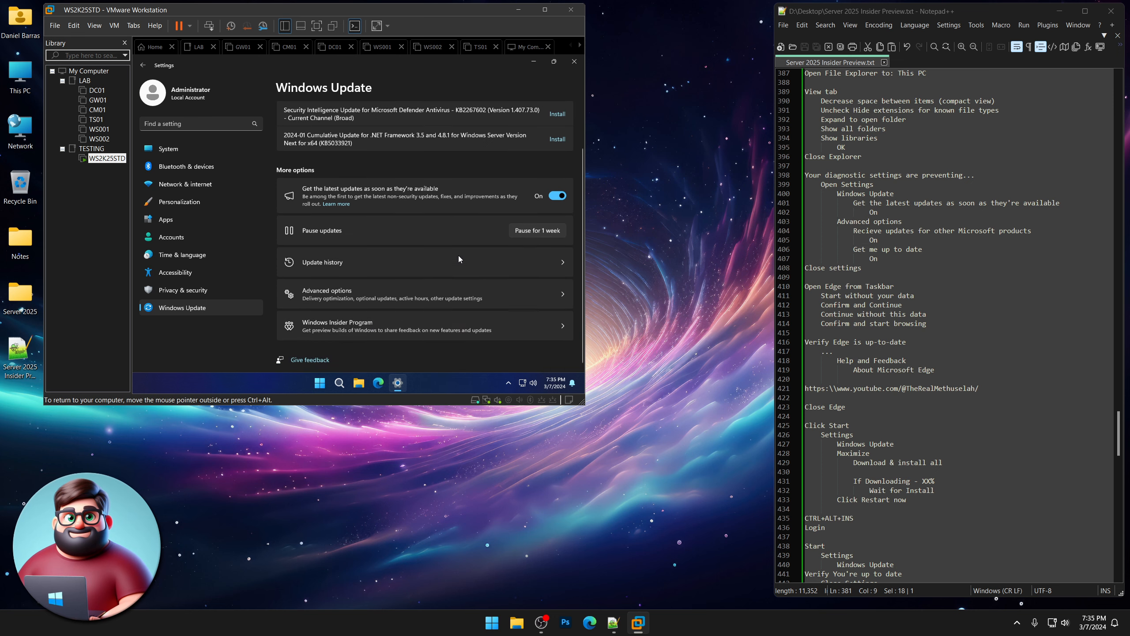
{"action": "left_click", "coordinate": [400, 289]}
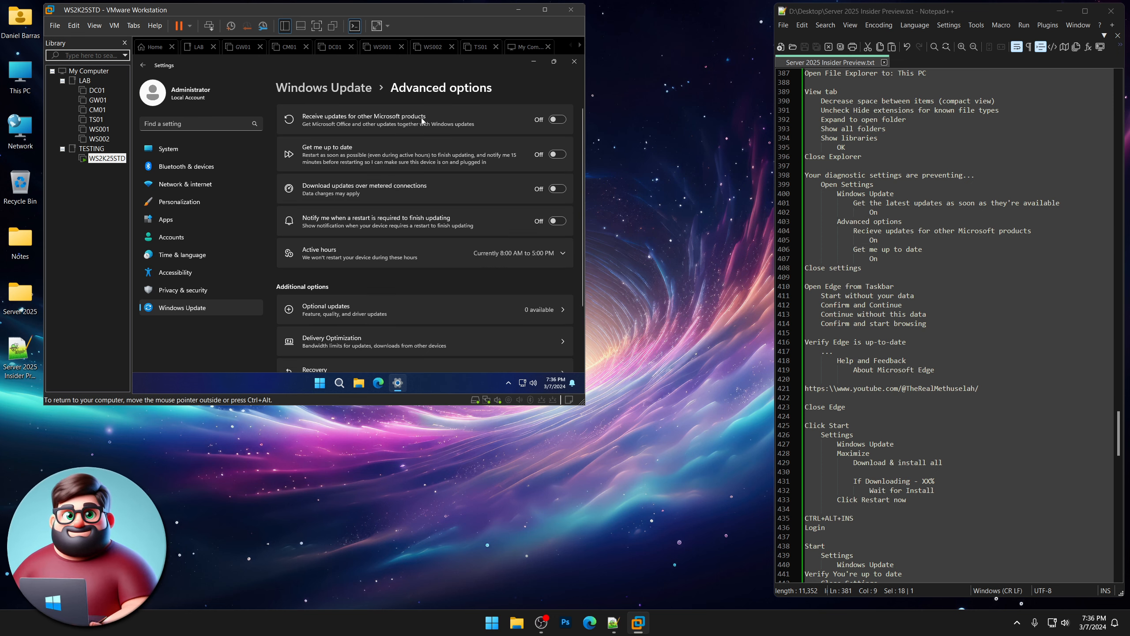
{"action": "left_click", "coordinate": [563, 122]}
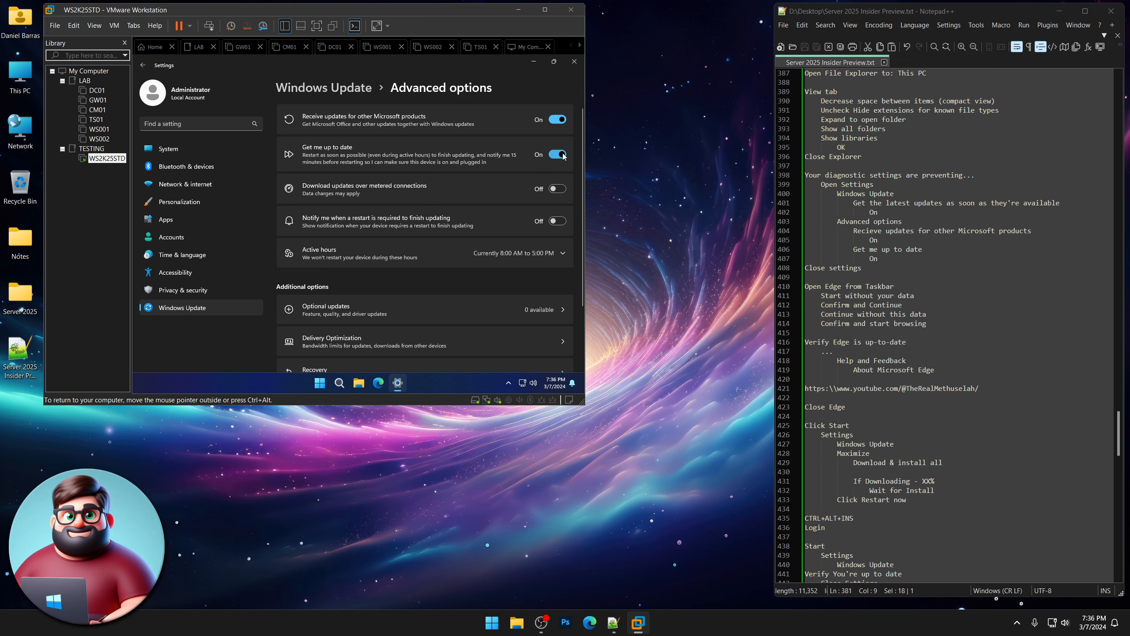
{"action": "left_click", "coordinate": [573, 62]}
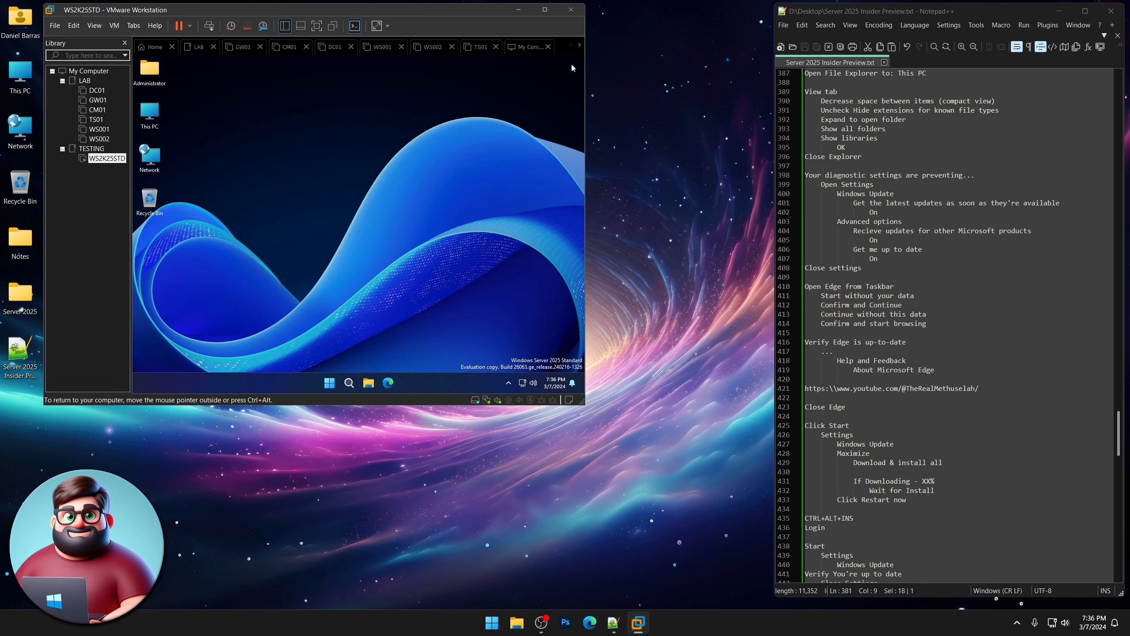
Launch Edge, start without your data, skip importing, then open Settings from the ... menu.
{"action": "scroll", "coordinate": [944, 325], "scroll_direction": "down", "scroll_amount": 4}
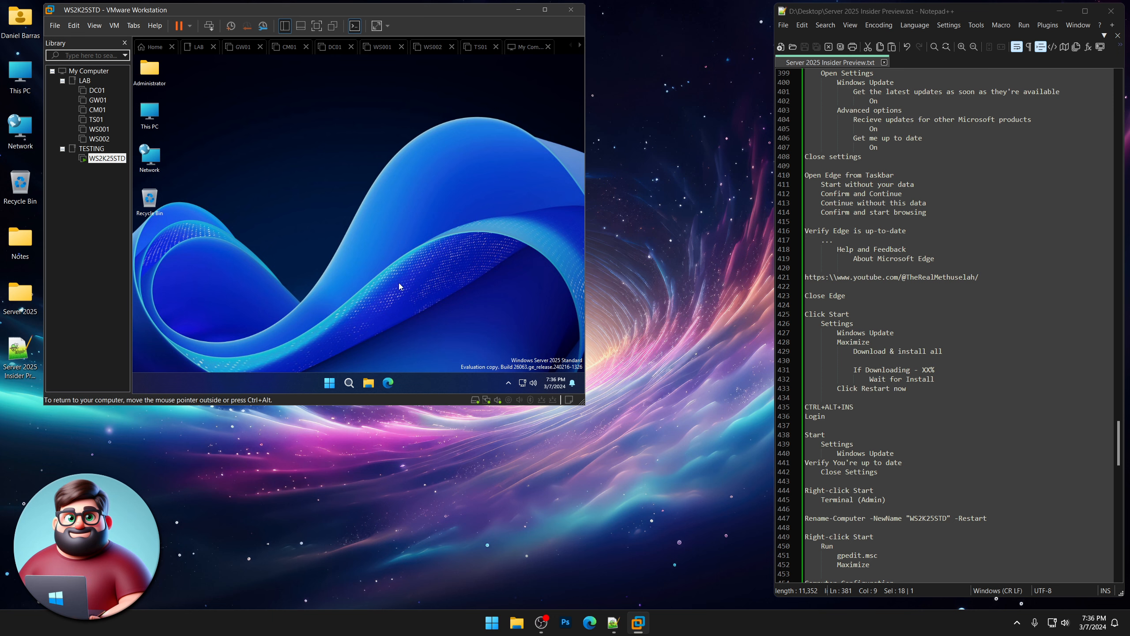
{"action": "left_click", "coordinate": [388, 383]}
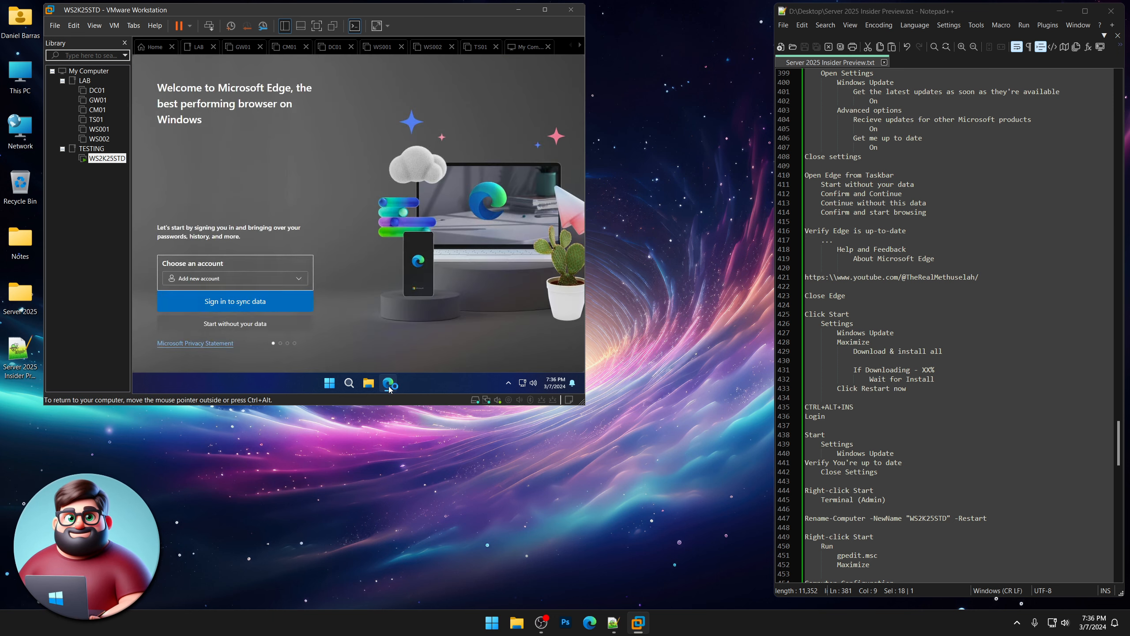
{"action": "left_click", "coordinate": [245, 326]}
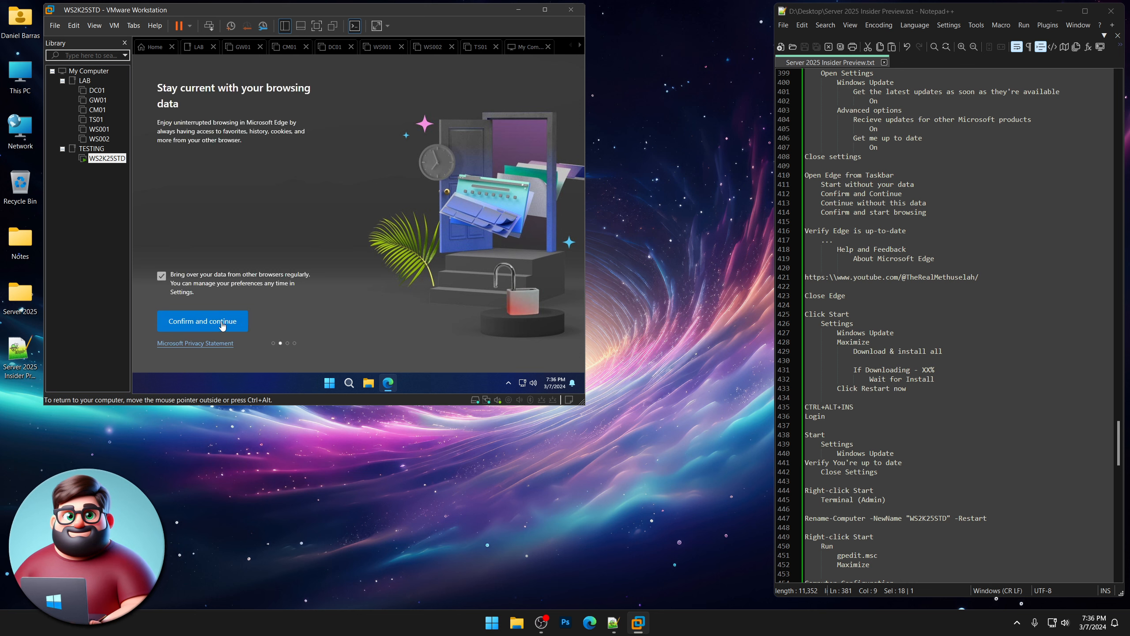
{"action": "left_click", "coordinate": [224, 326]}
{"action": "left_click", "coordinate": [223, 326]}
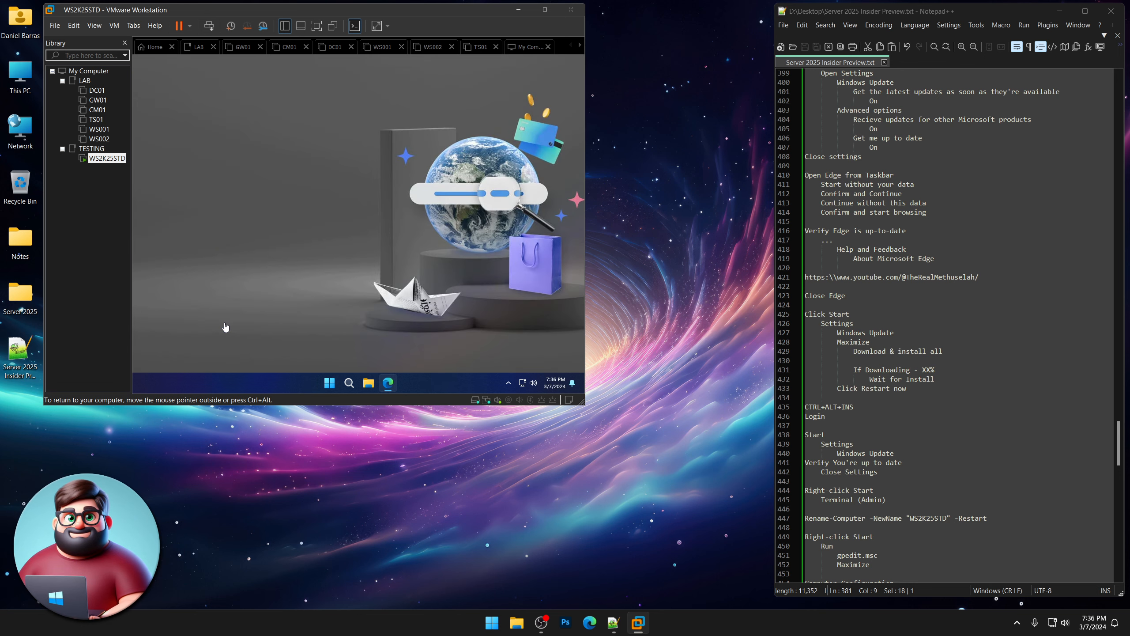
{"action": "left_click", "coordinate": [225, 326]}
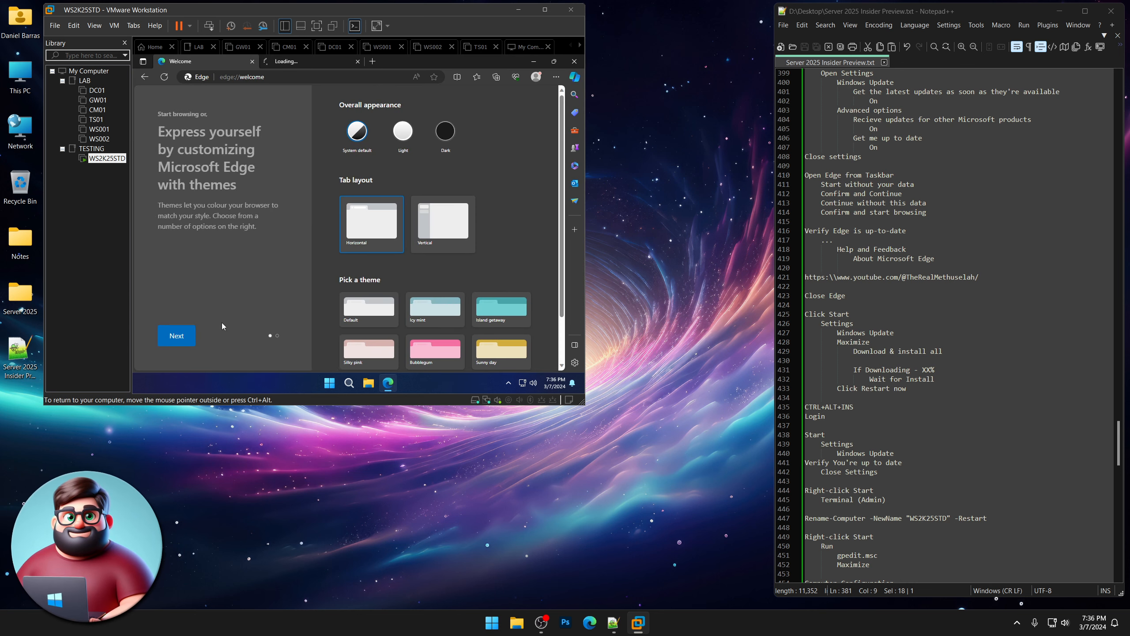
{"action": "left_click", "coordinate": [557, 77]}
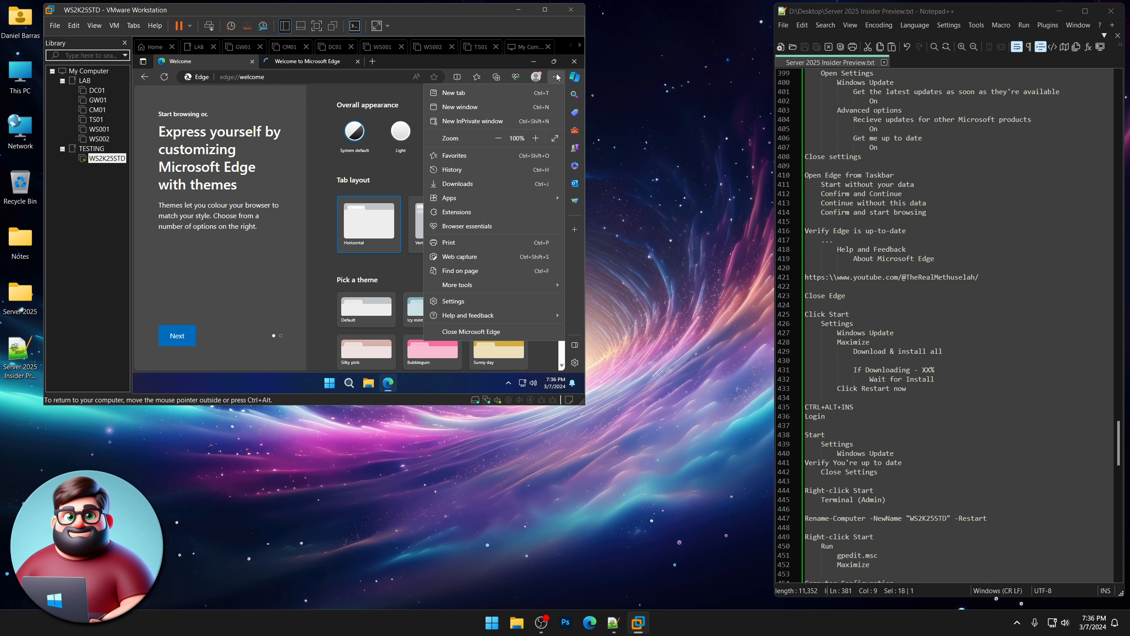
{"action": "left_click", "coordinate": [477, 299]}
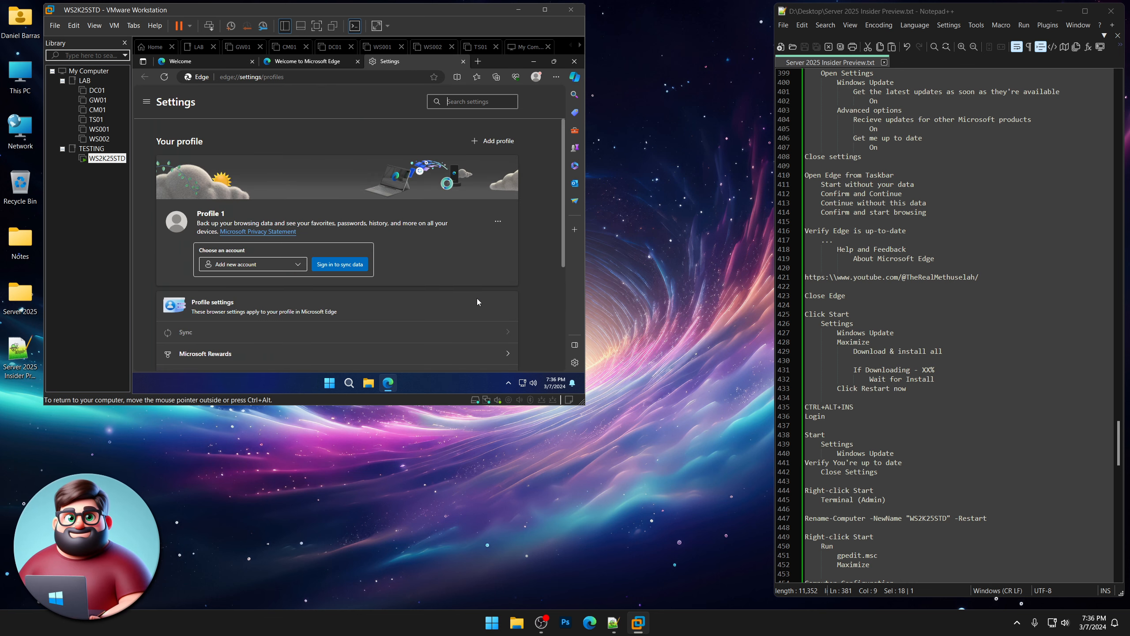
Check for updates in About Microsoft Edge and restart Edge to apply the update.
{"action": "left_click", "coordinate": [556, 77]}
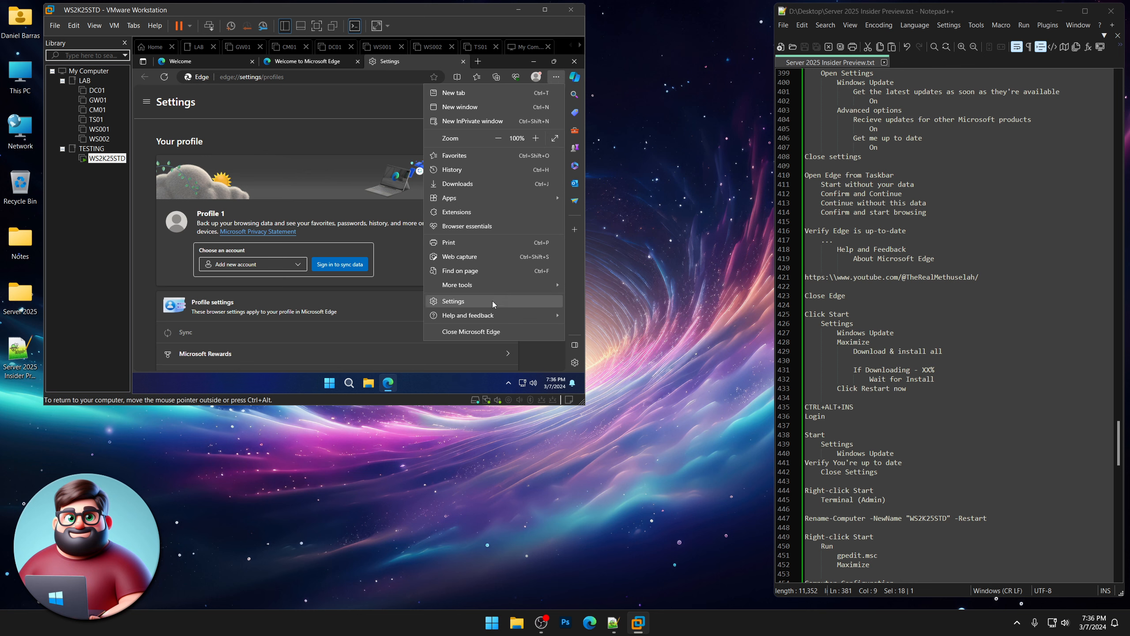
{"action": "mouse_move", "coordinate": [491, 315]}
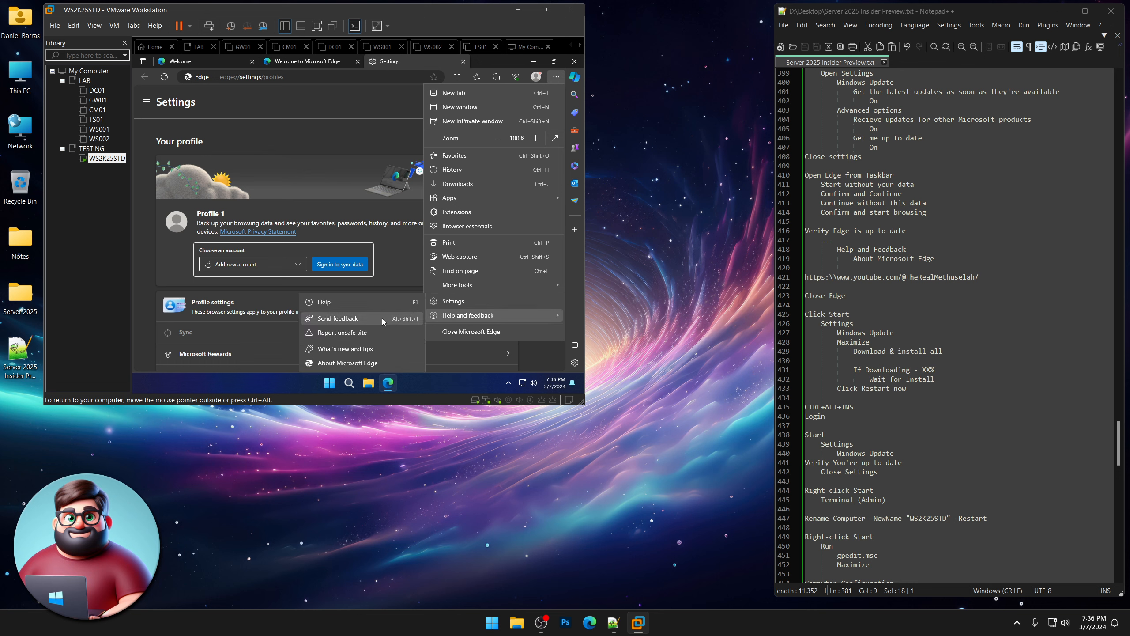
{"action": "left_click", "coordinate": [350, 363]}
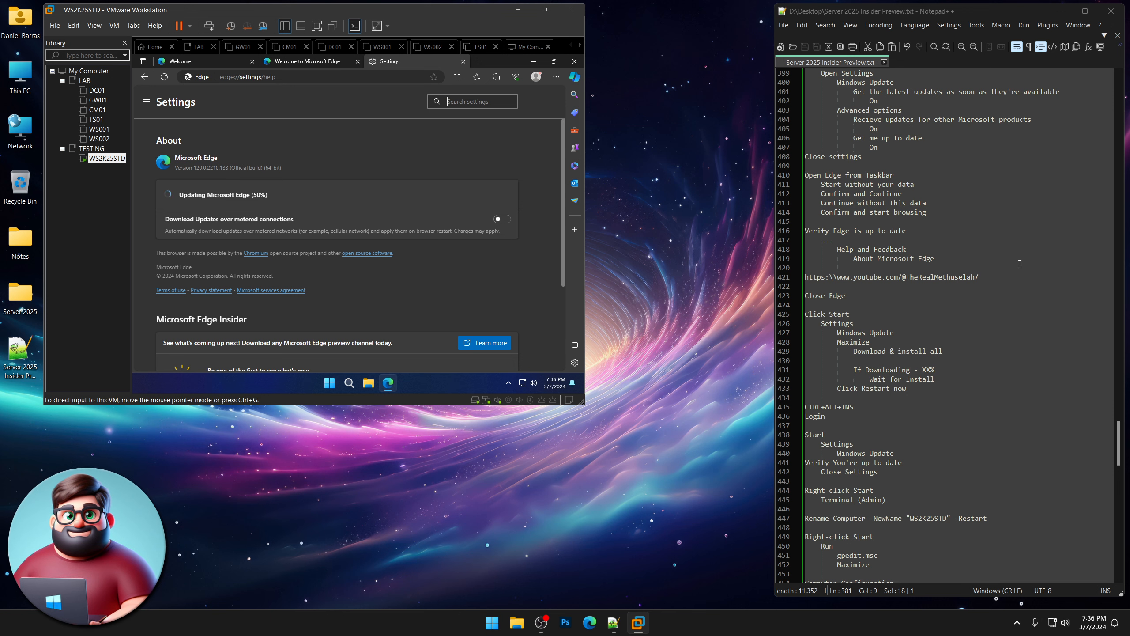
{"action": "left_click_drag", "start_coordinate": [979, 277], "coordinate": [800, 278]}
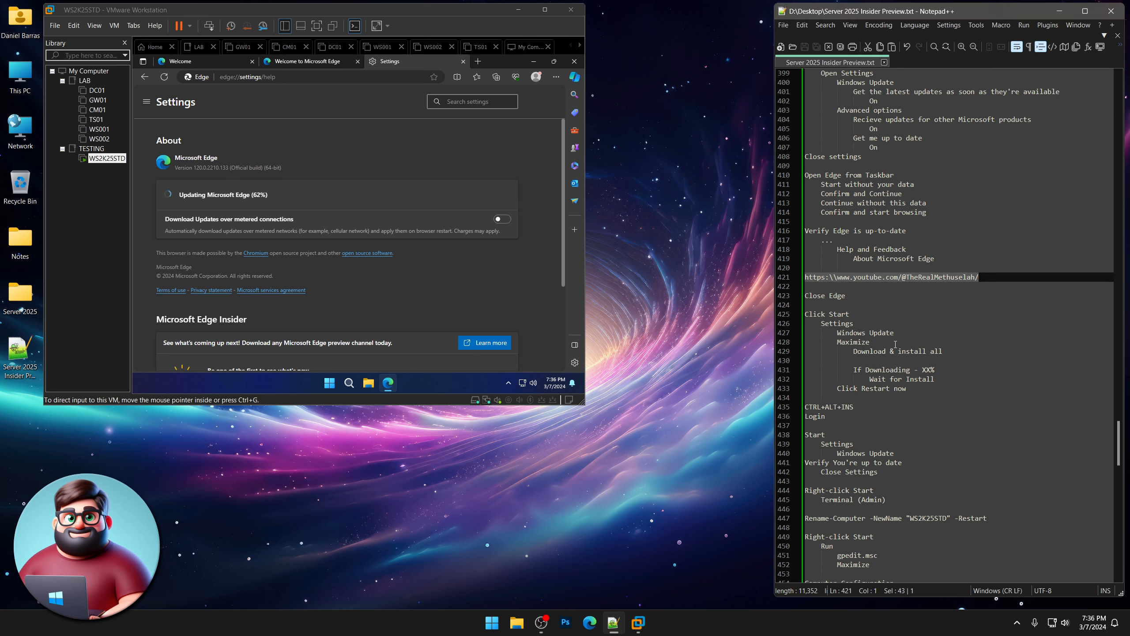
{"action": "left_click_drag", "start_coordinate": [979, 282], "coordinate": [793, 277]}
{"action": "left_click", "coordinate": [673, 471]}
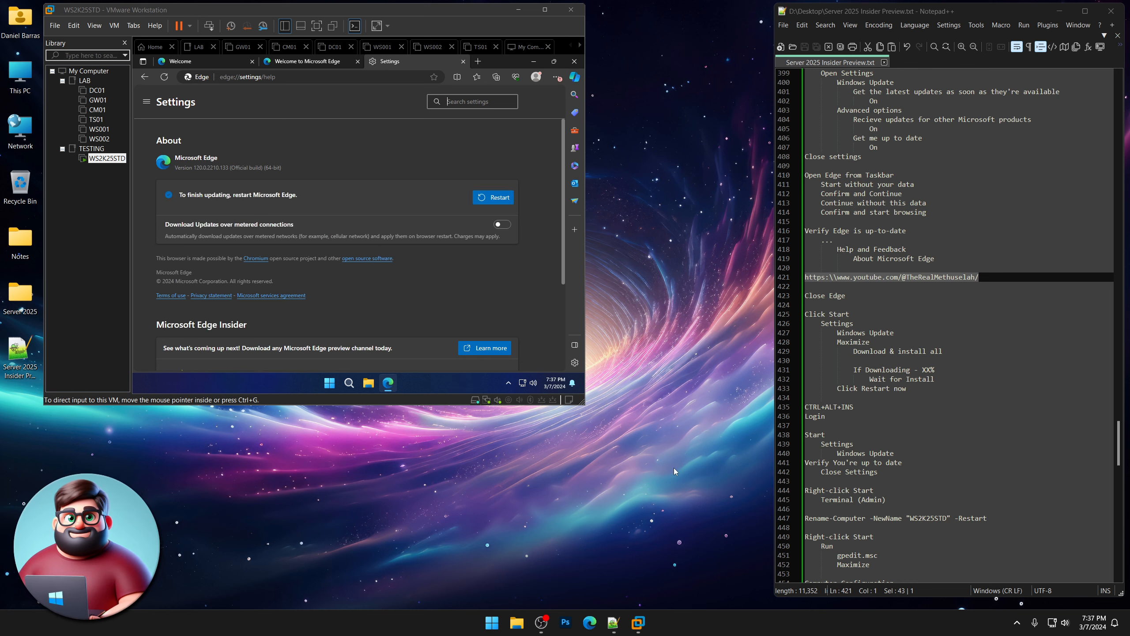
{"action": "left_click", "coordinate": [517, 200]}
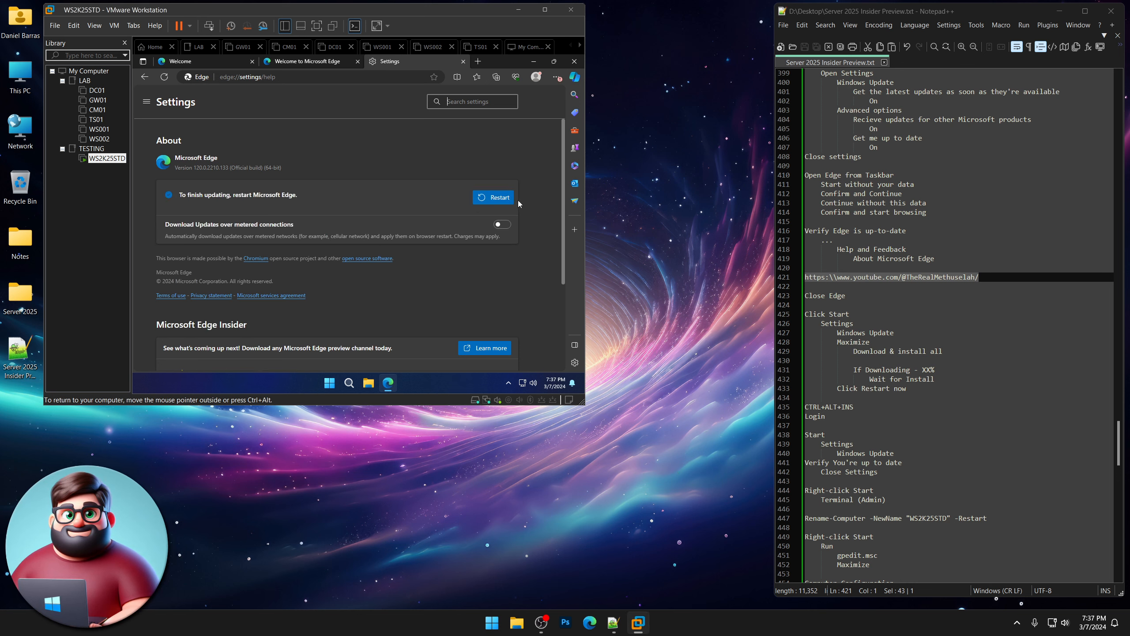
{"action": "left_click", "coordinate": [476, 196]}
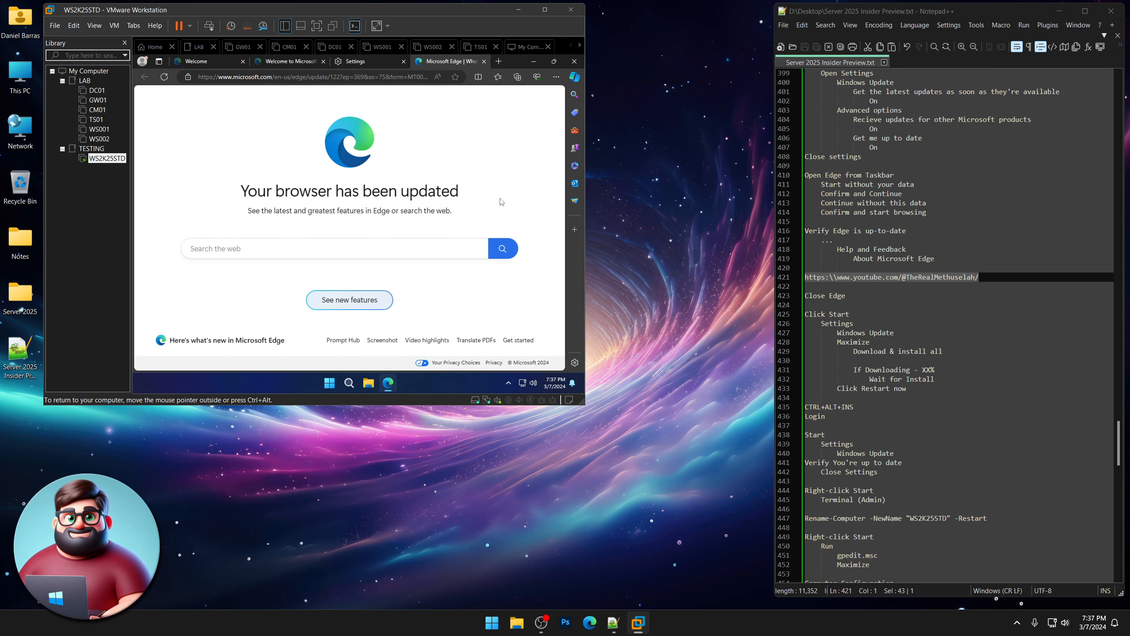
Copy the YouTube URL from line 421 of the notes and open it in Edge.
{"action": "left_click_drag", "start_coordinate": [984, 277], "coordinate": [804, 277]}
{"action": "right_click", "coordinate": [819, 277]}
{"action": "left_click", "coordinate": [846, 298]}
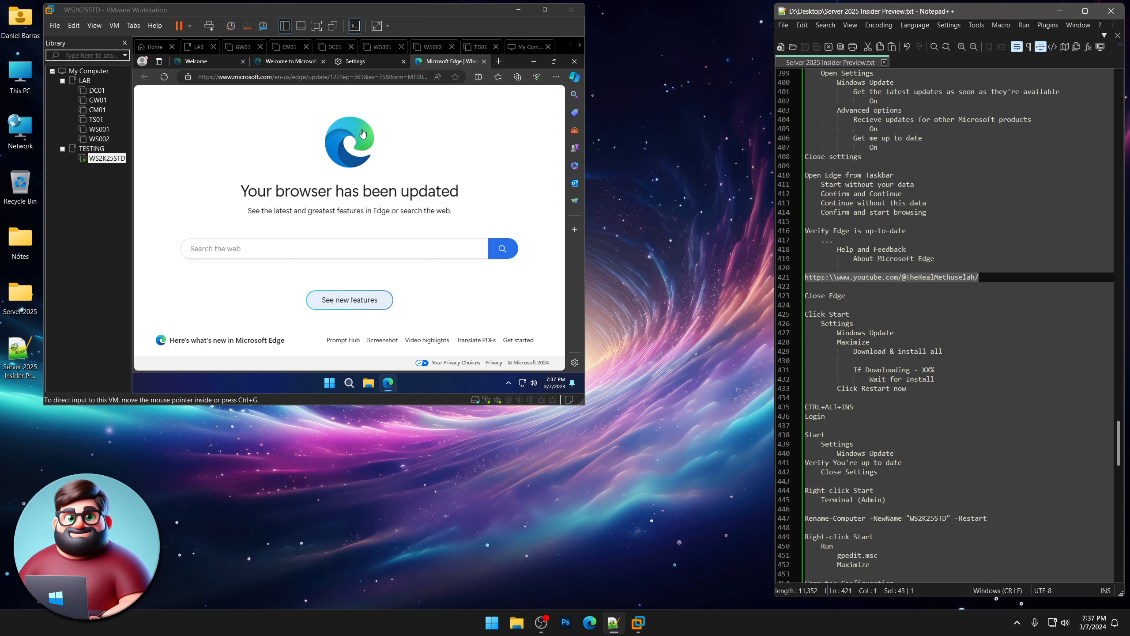
{"action": "left_click", "coordinate": [312, 76]}
{"action": "key", "text": "ctrl+v"}
{"action": "key", "text": "Return"}
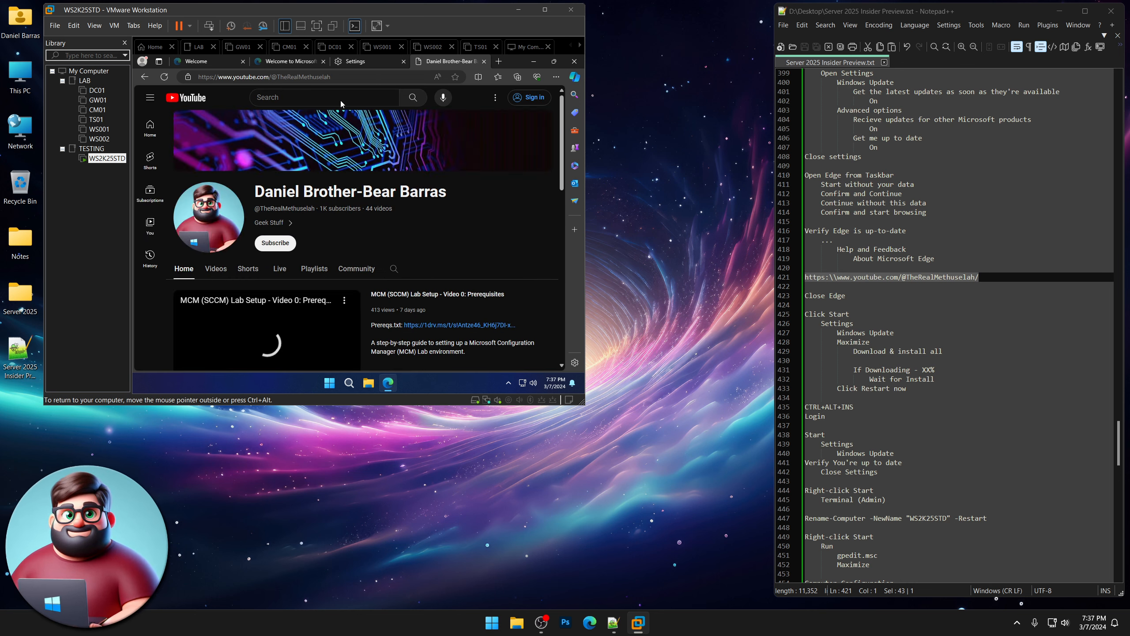
Close Edge and go to the Windows Update page in the guest's Settings.
{"action": "left_click", "coordinate": [573, 62]}
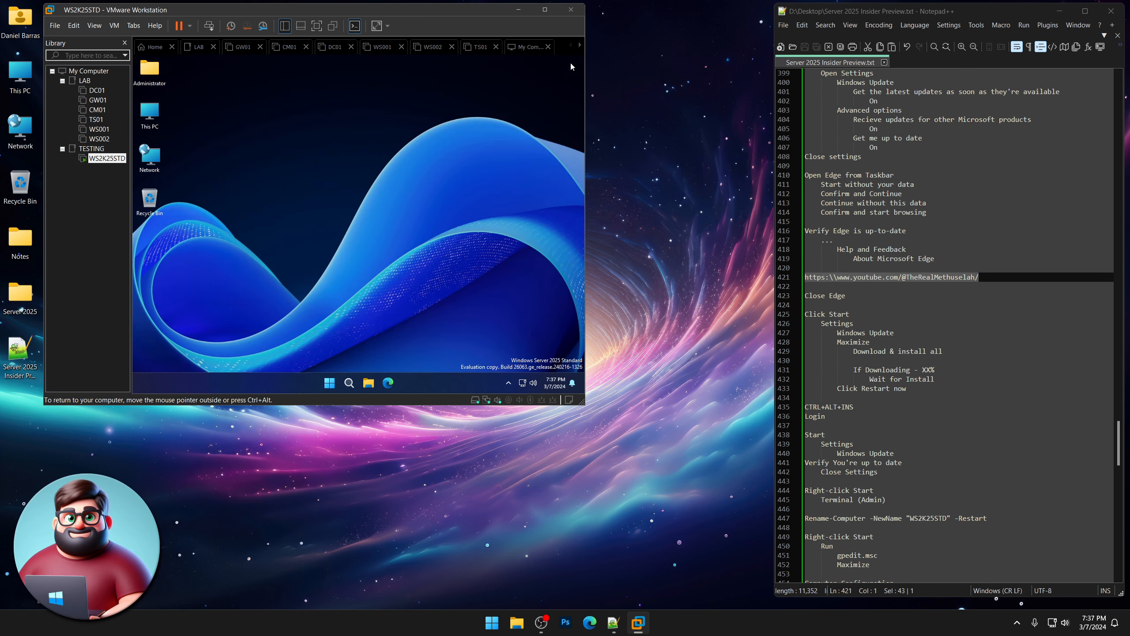
{"action": "scroll", "coordinate": [863, 266], "scroll_direction": "down", "scroll_amount": 6}
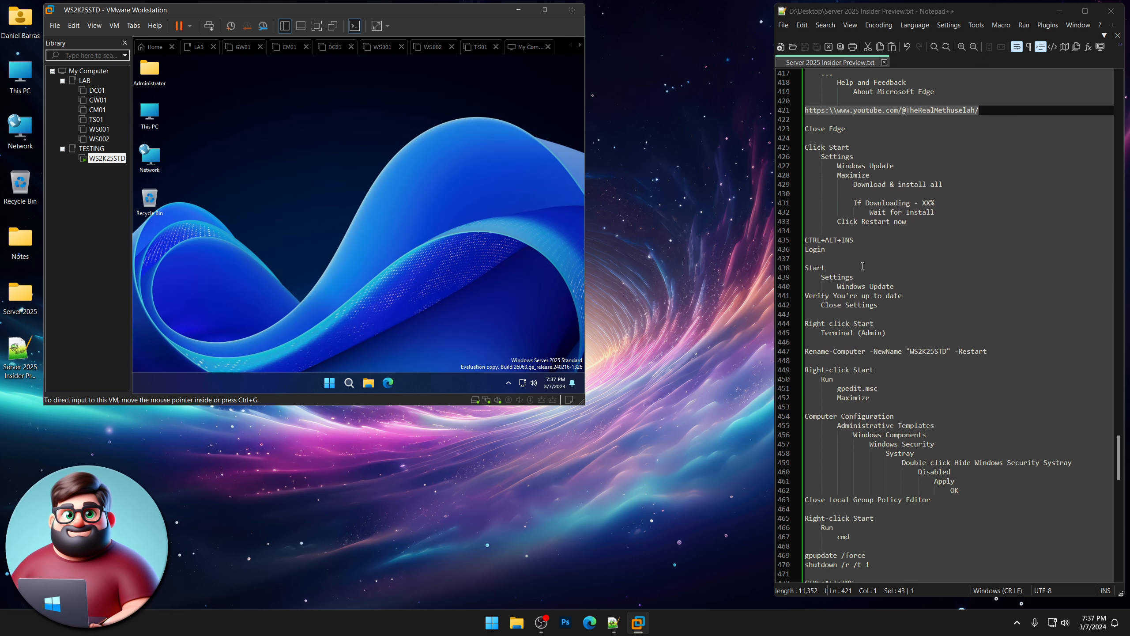
{"action": "left_click", "coordinate": [330, 383]}
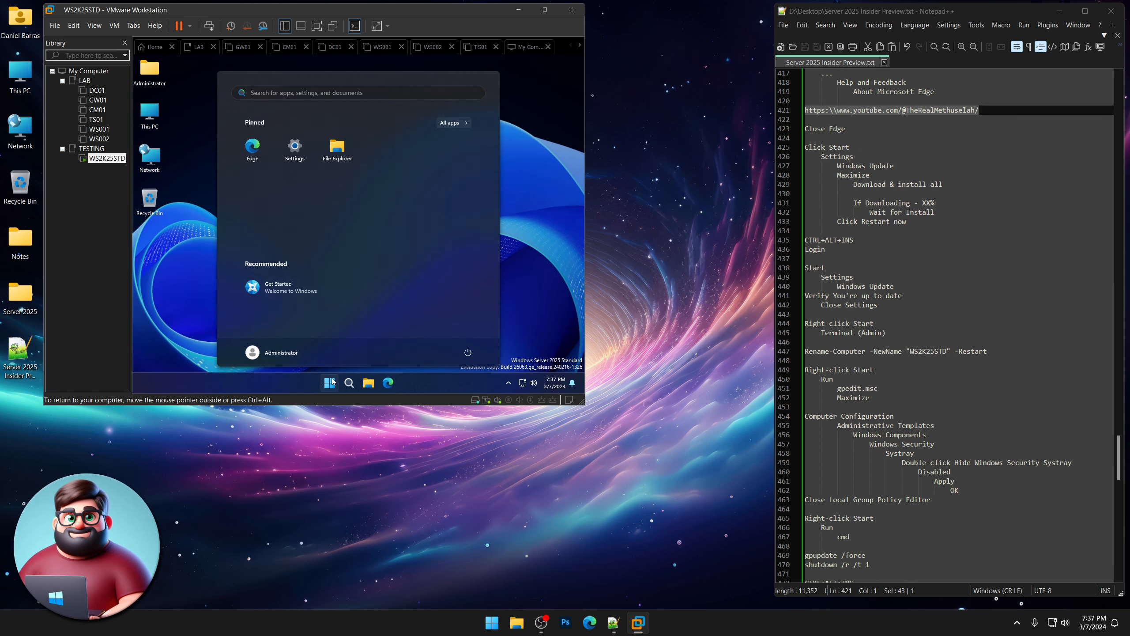
{"action": "left_click", "coordinate": [293, 149]}
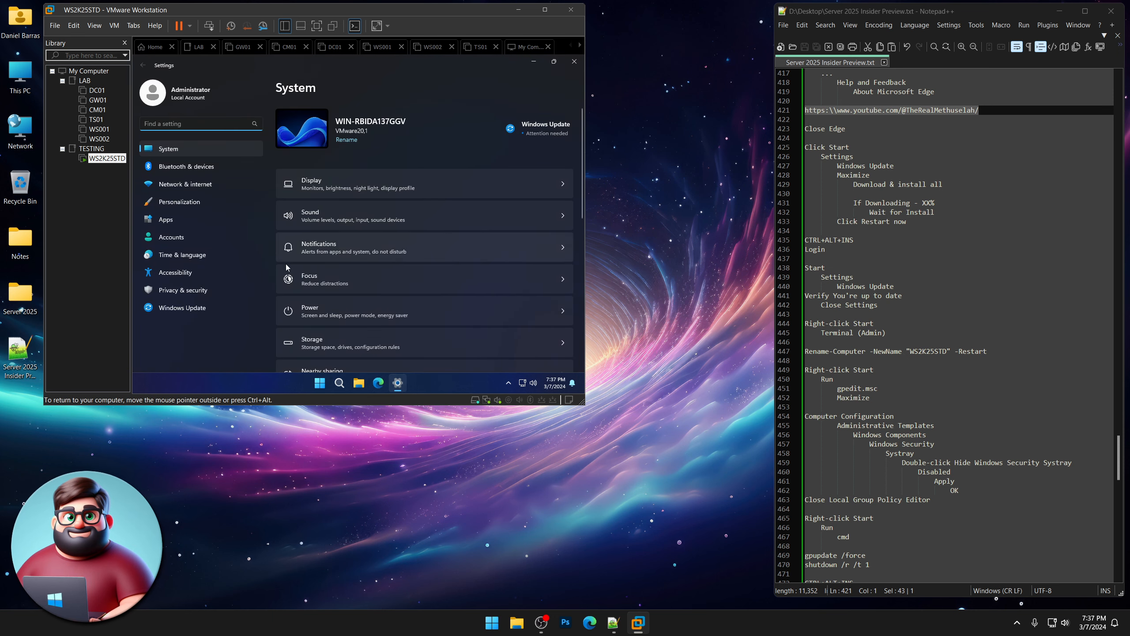
{"action": "left_click", "coordinate": [199, 307]}
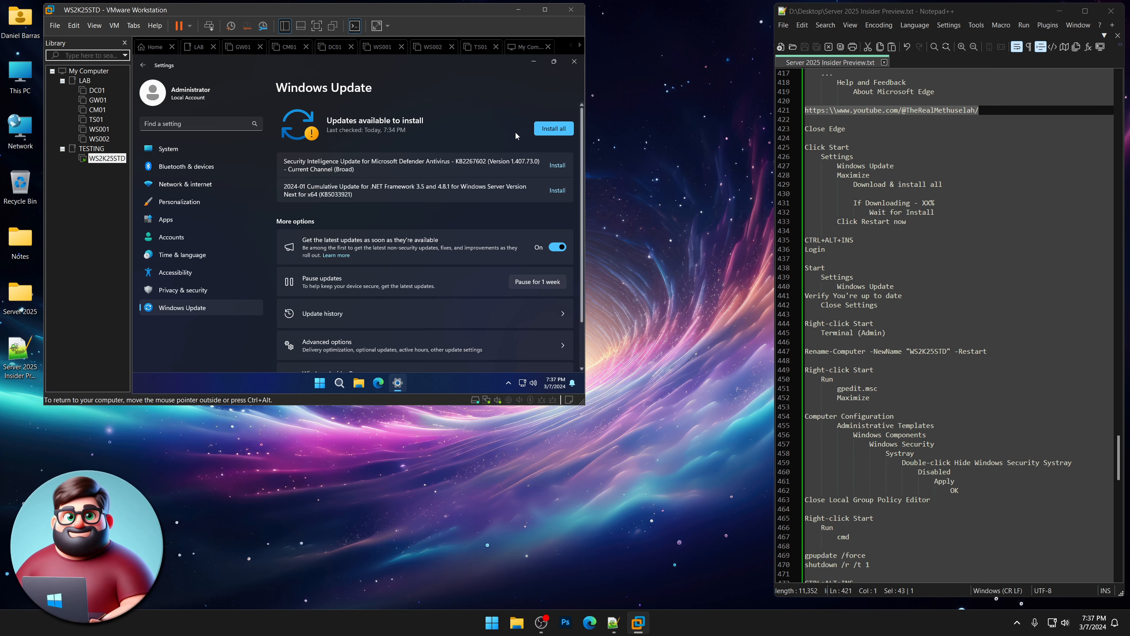
Install all available updates, then choose Restart now to finish them.
{"action": "left_click", "coordinate": [560, 130]}
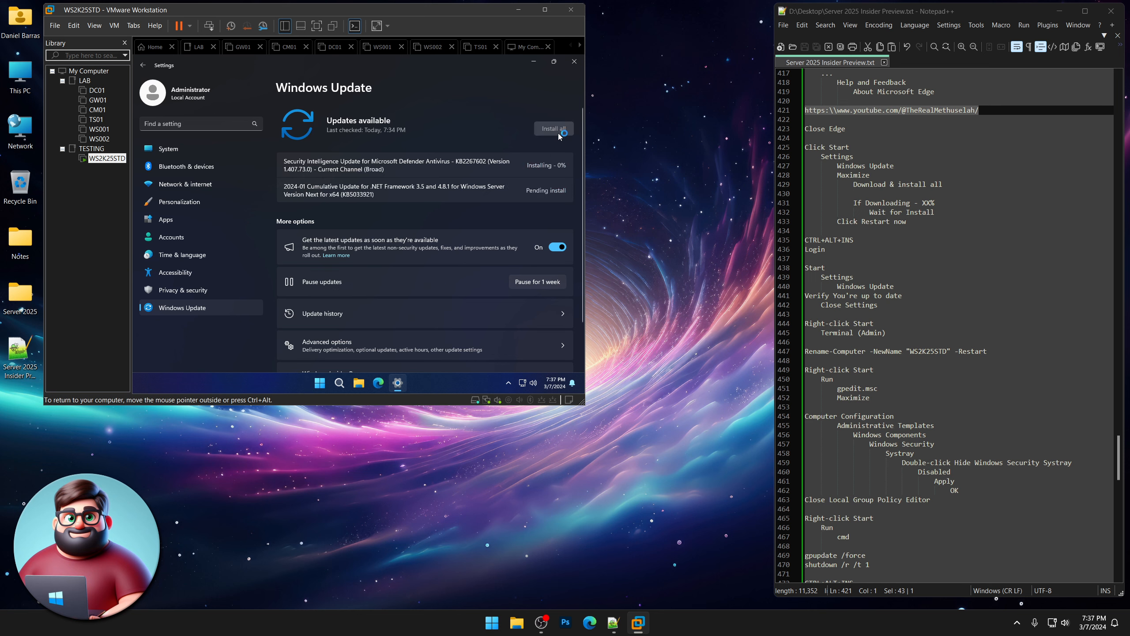
{"action": "left_click_drag", "start_coordinate": [935, 212], "coordinate": [837, 222]}
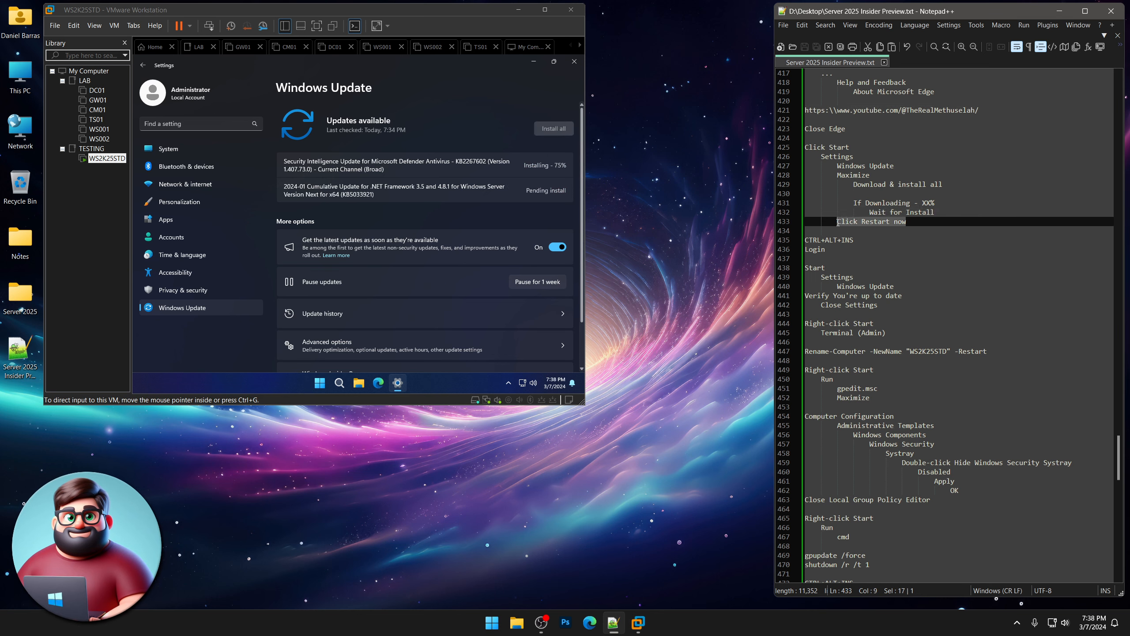
{"action": "left_click", "coordinate": [666, 392]}
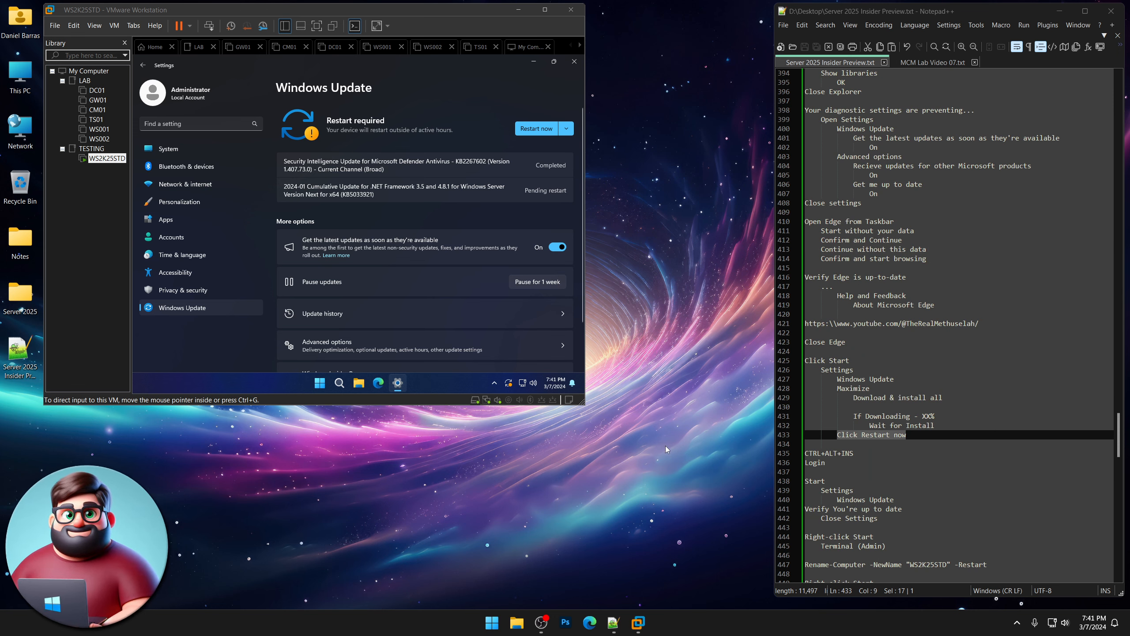
{"action": "scroll", "coordinate": [890, 383], "scroll_direction": "down", "scroll_amount": 7}
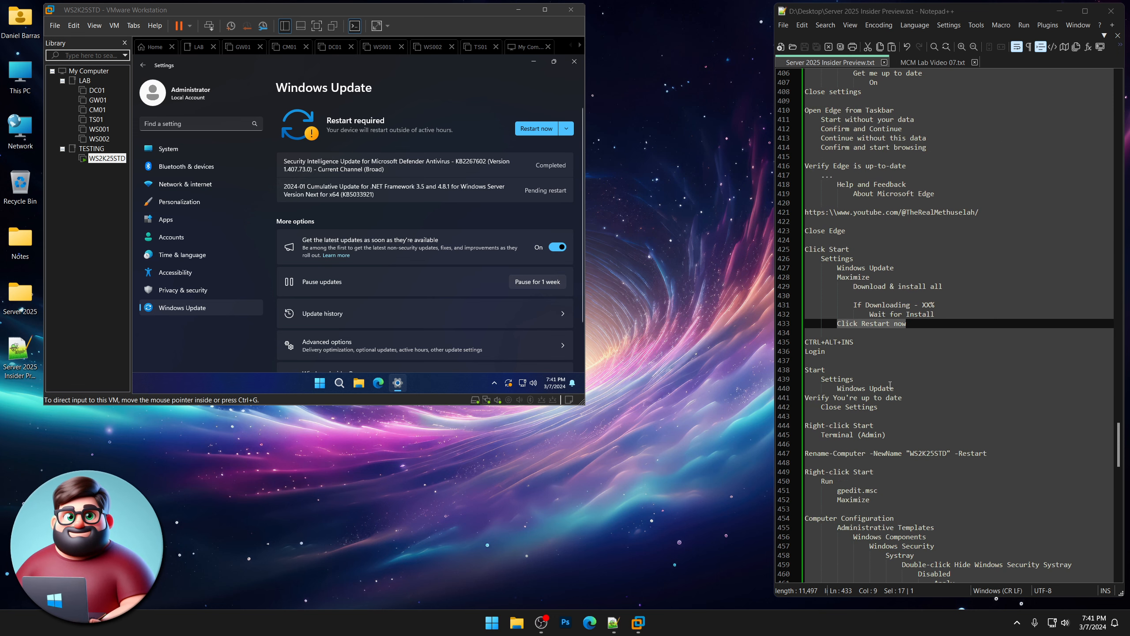
{"action": "scroll", "coordinate": [890, 383], "scroll_direction": "down", "scroll_amount": 1}
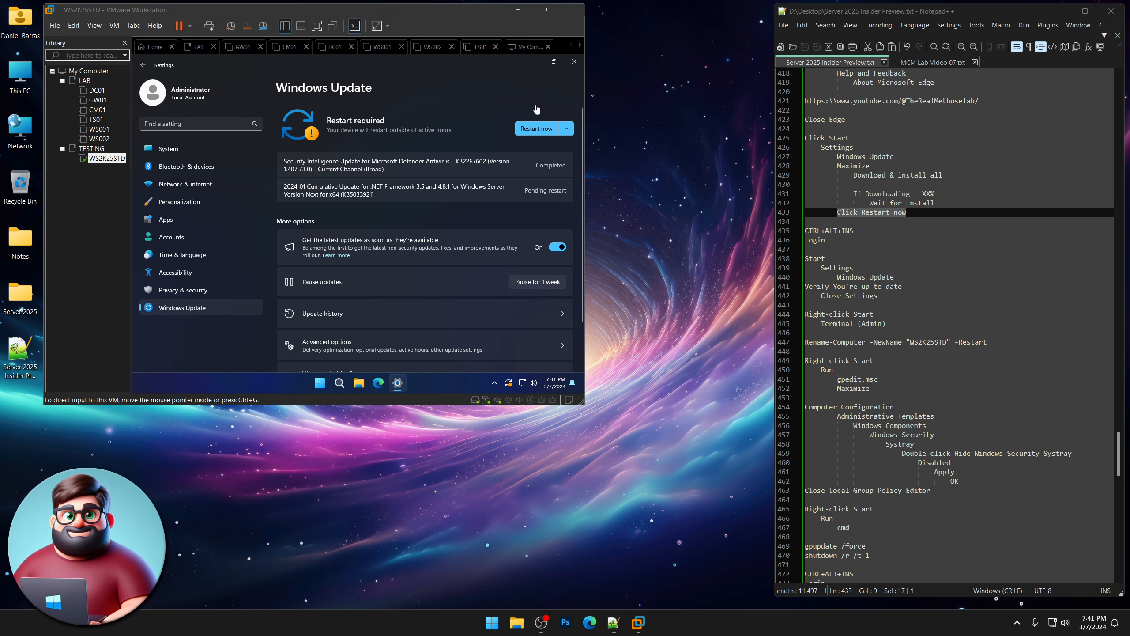
{"action": "left_click", "coordinate": [536, 128]}
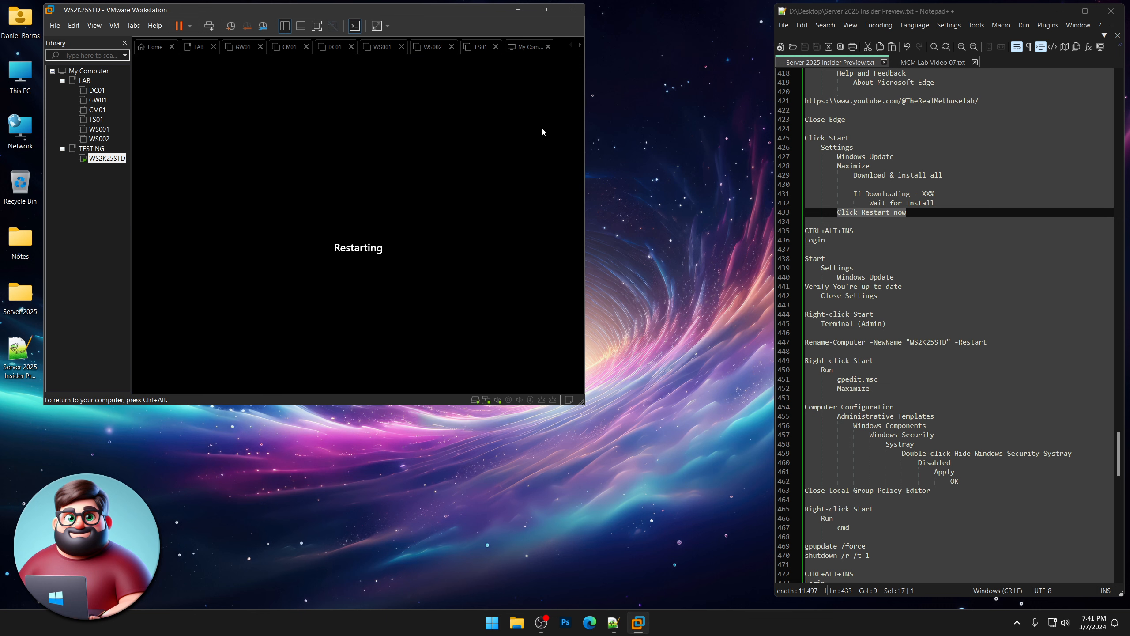
Unlock the restarted WS2K25STD VM with Ctrl+Alt+Ins and sign in with the Administrator password.
{"action": "key", "text": "ctrl+alt"}
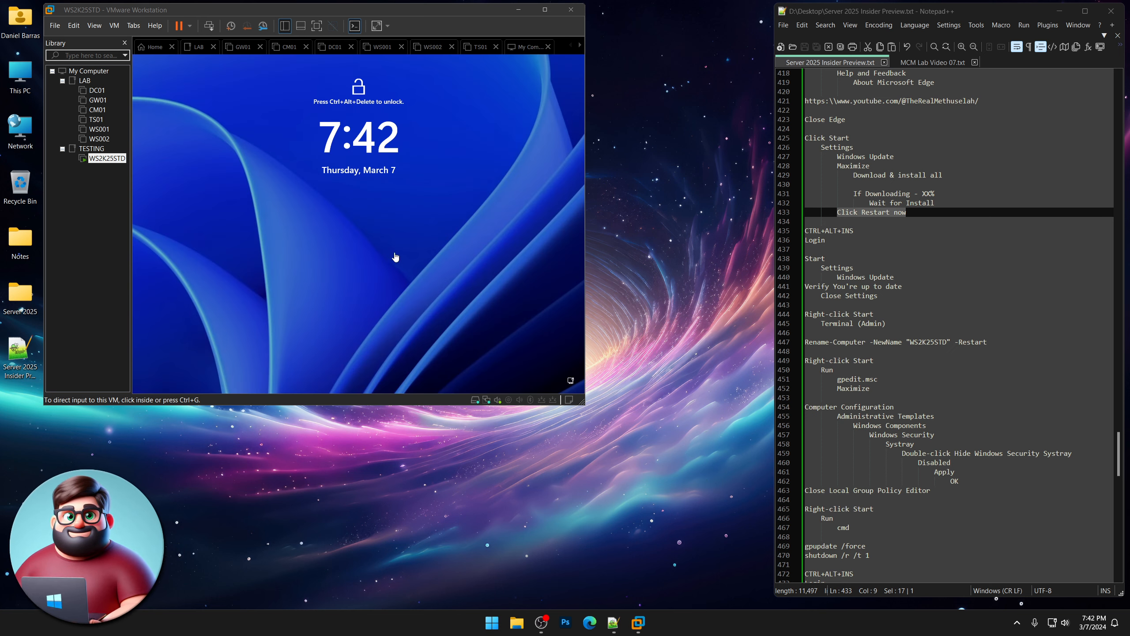
{"action": "left_click", "coordinate": [394, 257]}
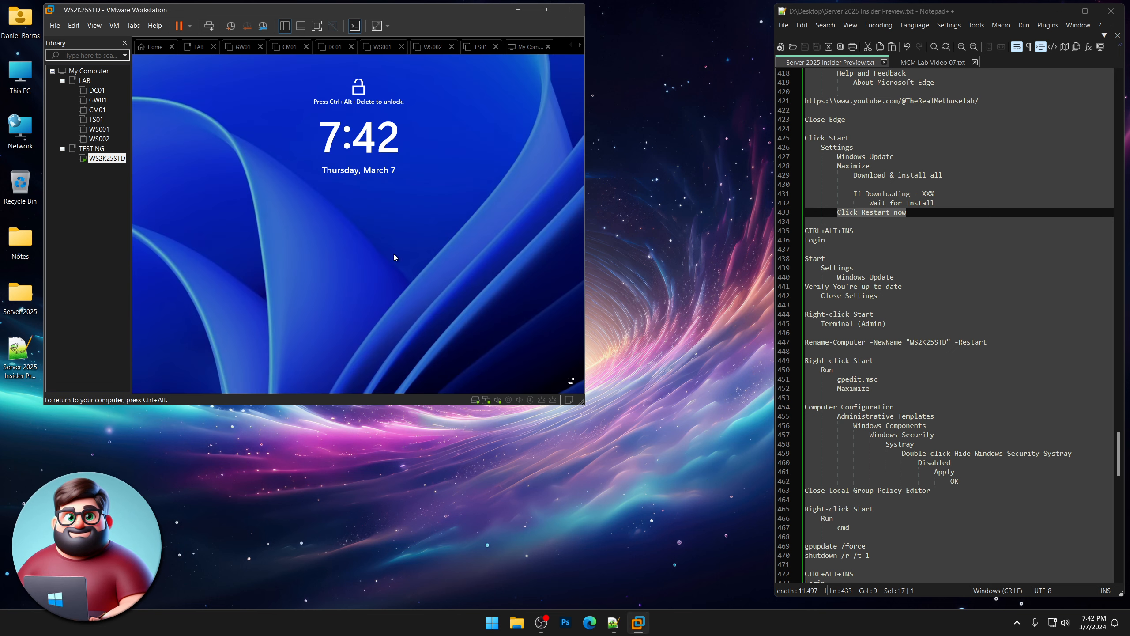
{"action": "key", "text": "ctrl+alt+Insert"}
{"action": "type", "text": "Pa"}
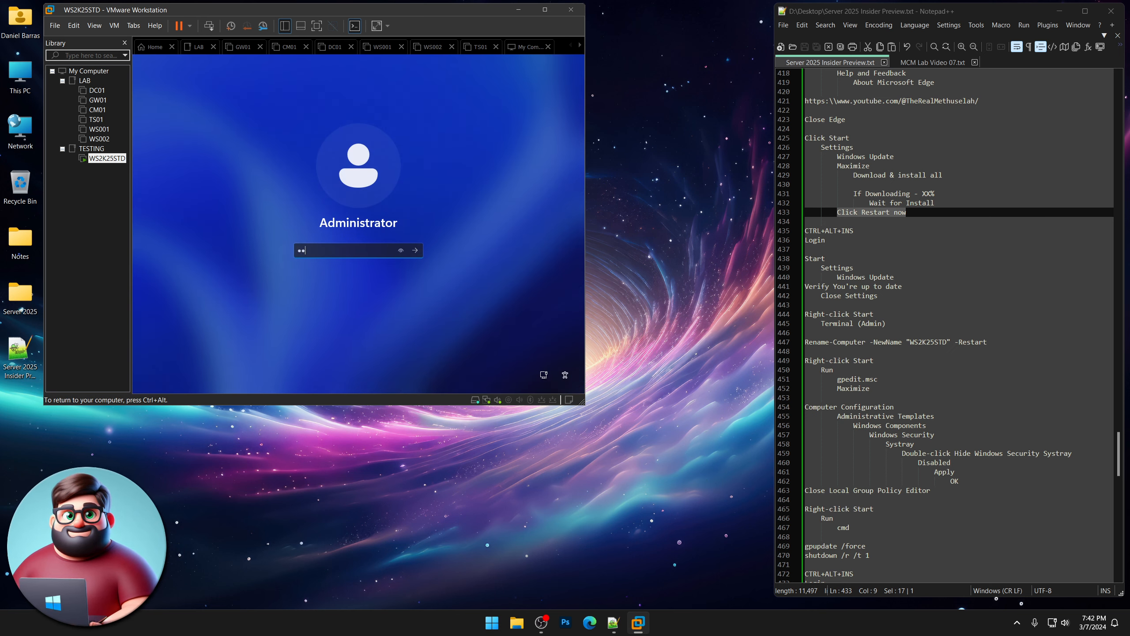
{"action": "type", "text": "ssword01"}
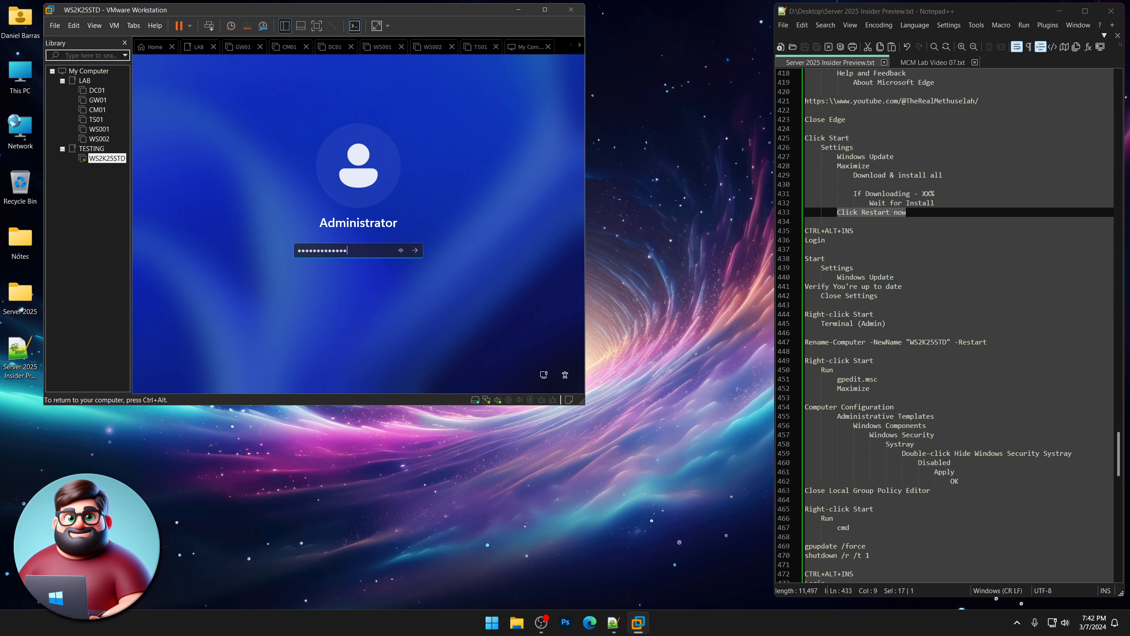
{"action": "key", "text": "Return"}
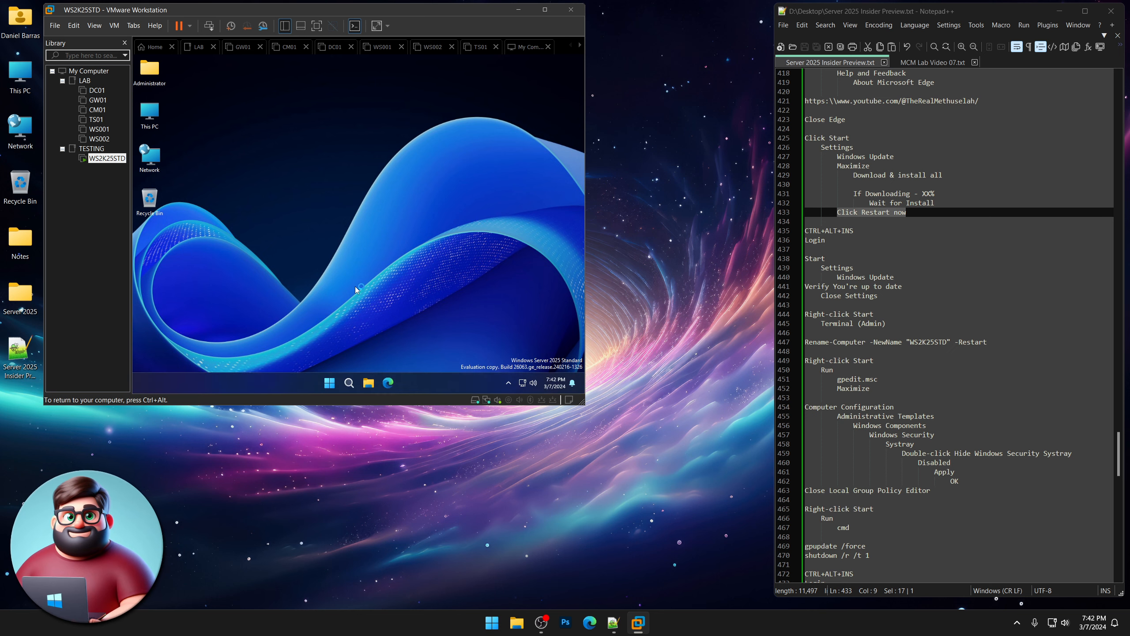
Run a fresh check in Settings > Windows Update and confirm it reports 'You're up to date'.
{"action": "left_click", "coordinate": [329, 383]}
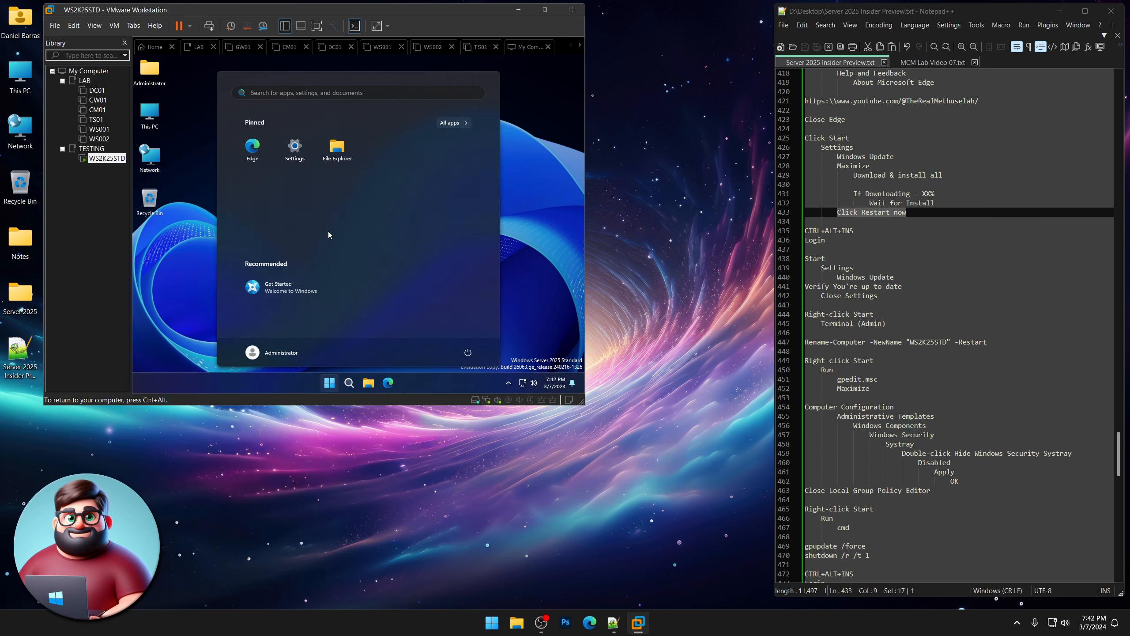
{"action": "left_click", "coordinate": [295, 152]}
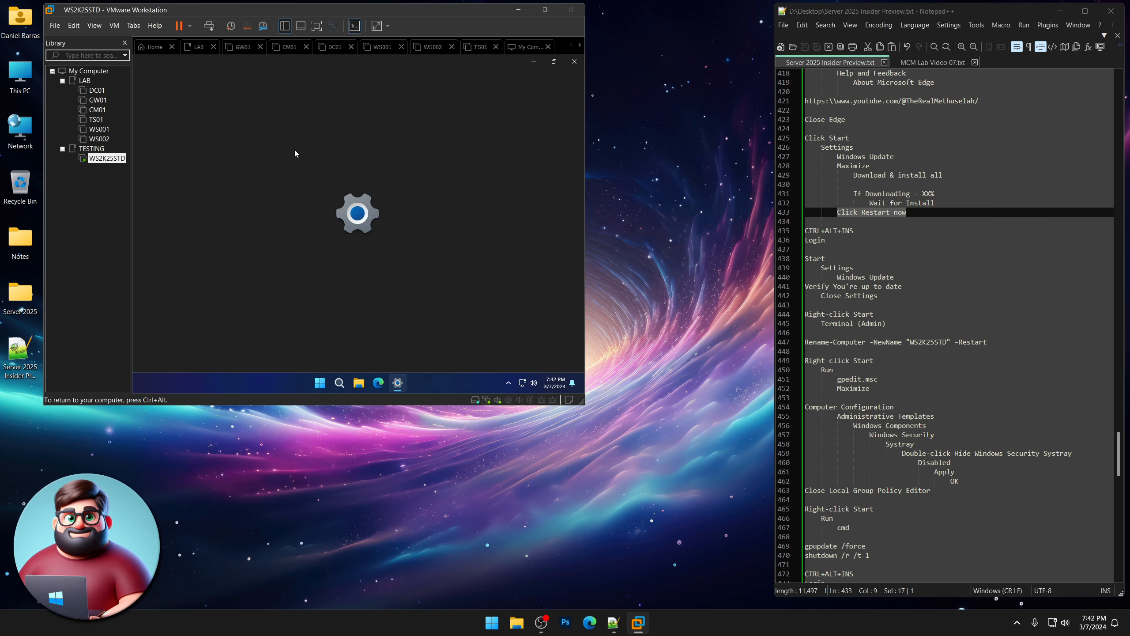
{"action": "left_click", "coordinate": [200, 309]}
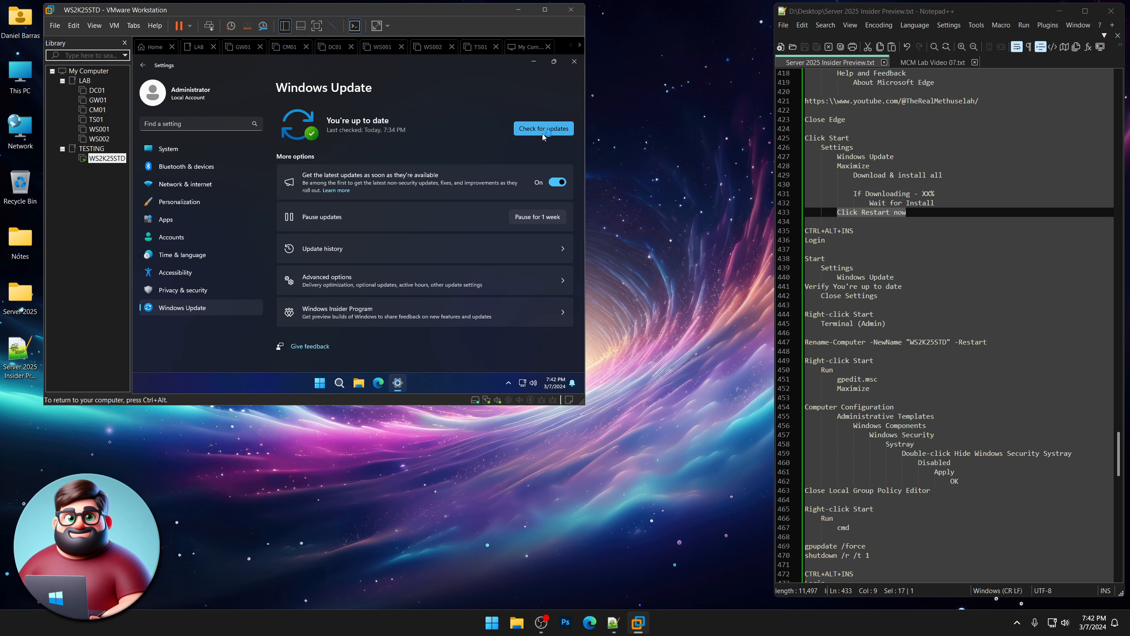
{"action": "left_click", "coordinate": [542, 130]}
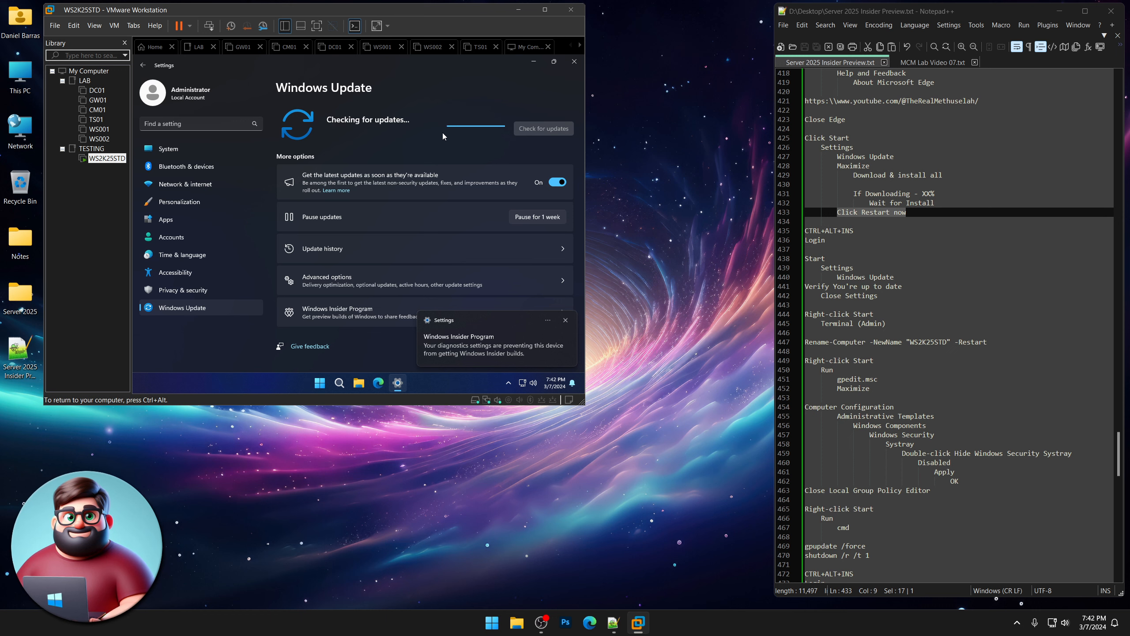
{"action": "left_click", "coordinate": [566, 321]}
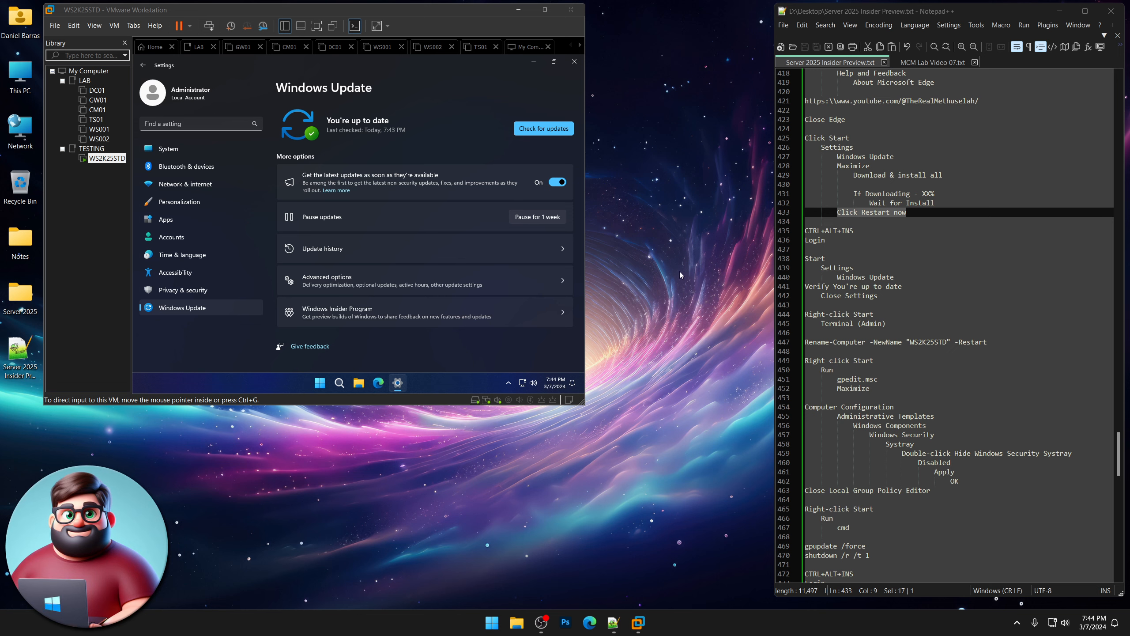
{"action": "left_click_drag", "start_coordinate": [898, 294], "coordinate": [799, 287]}
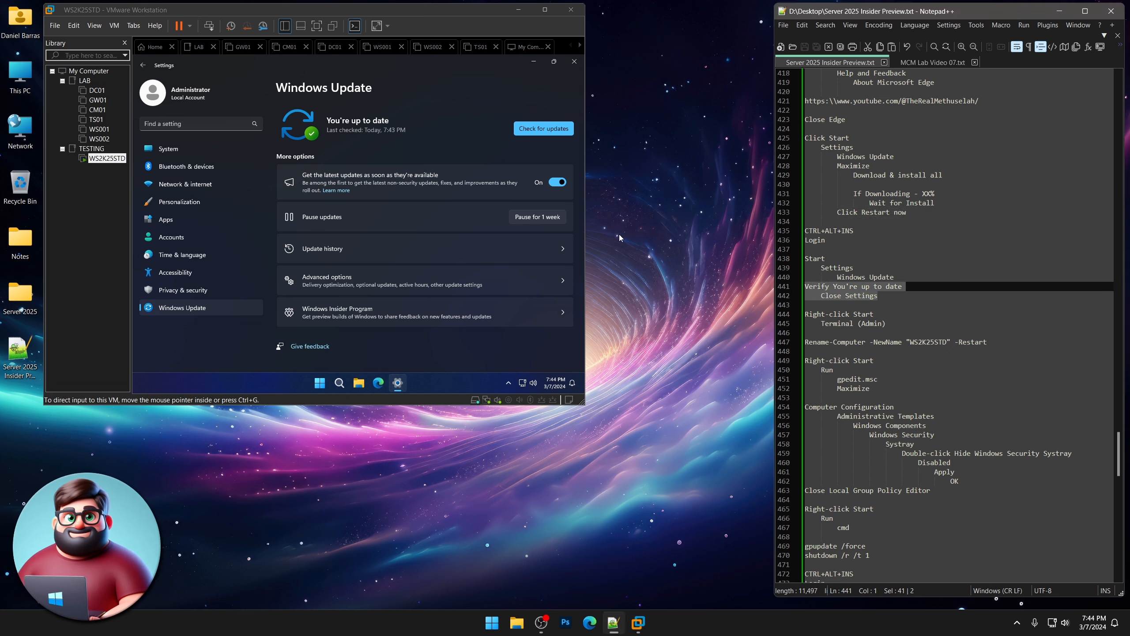
{"action": "left_click", "coordinate": [431, 124]}
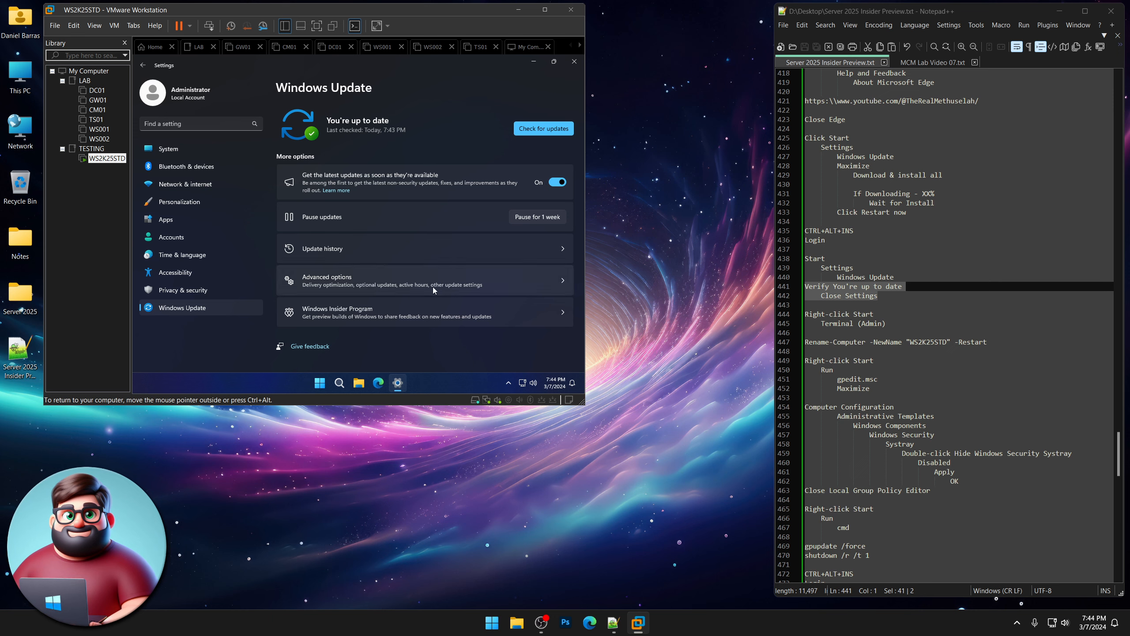
Review Advanced options and Delivery Optimization, then go back to the main Windows Update page.
{"action": "left_click", "coordinate": [353, 283]}
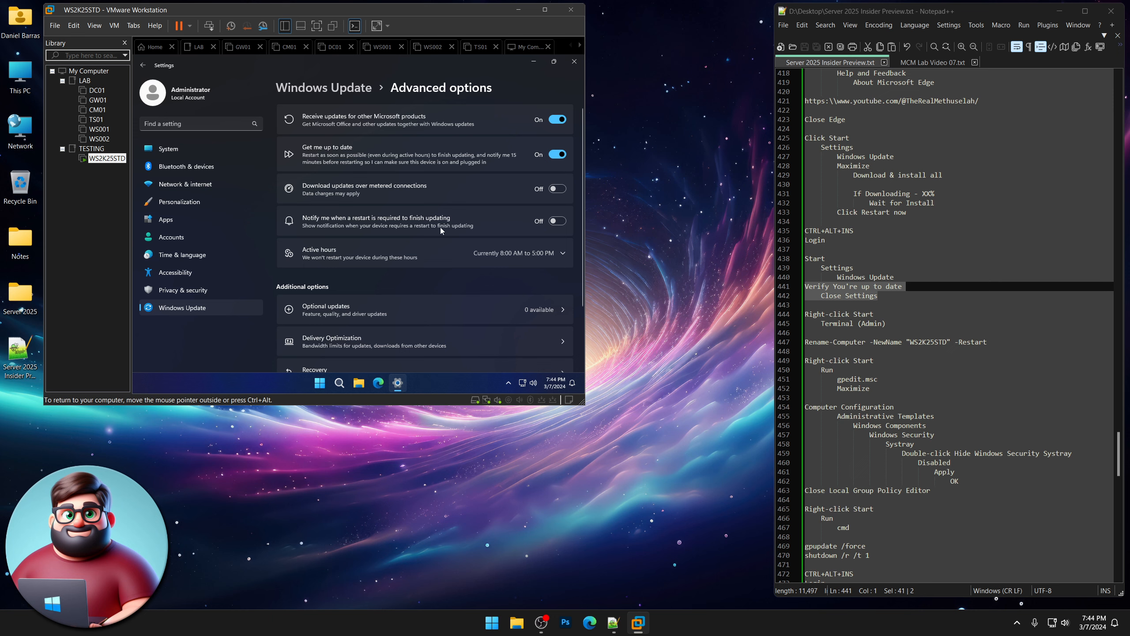
{"action": "scroll", "coordinate": [470, 268], "scroll_direction": "down", "scroll_amount": 2}
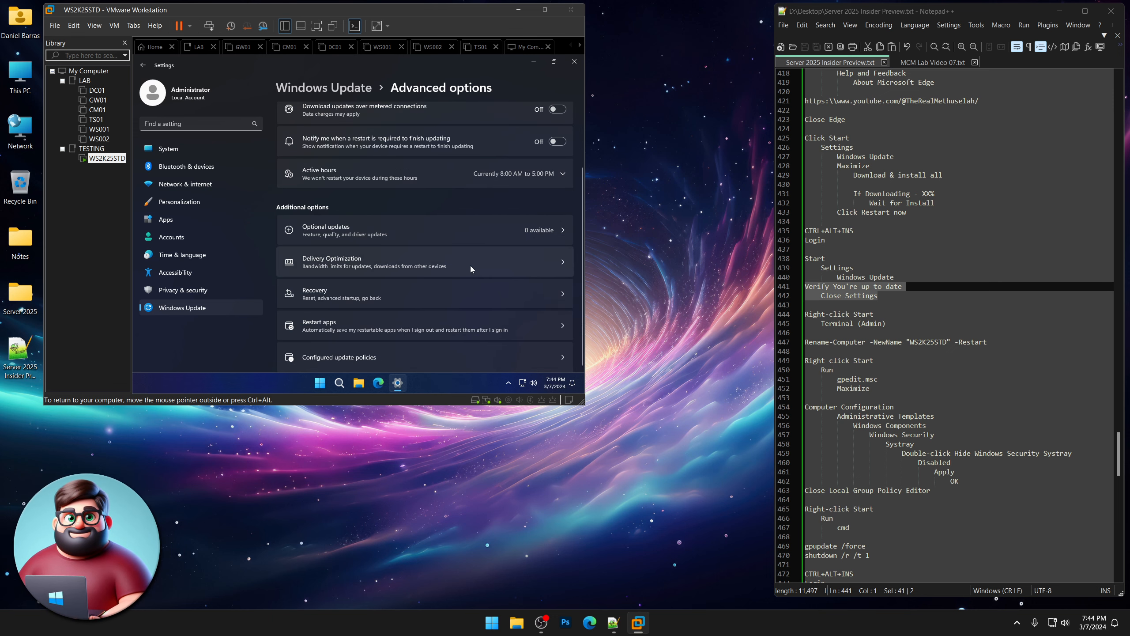
{"action": "scroll", "coordinate": [471, 271], "scroll_direction": "up", "scroll_amount": 2}
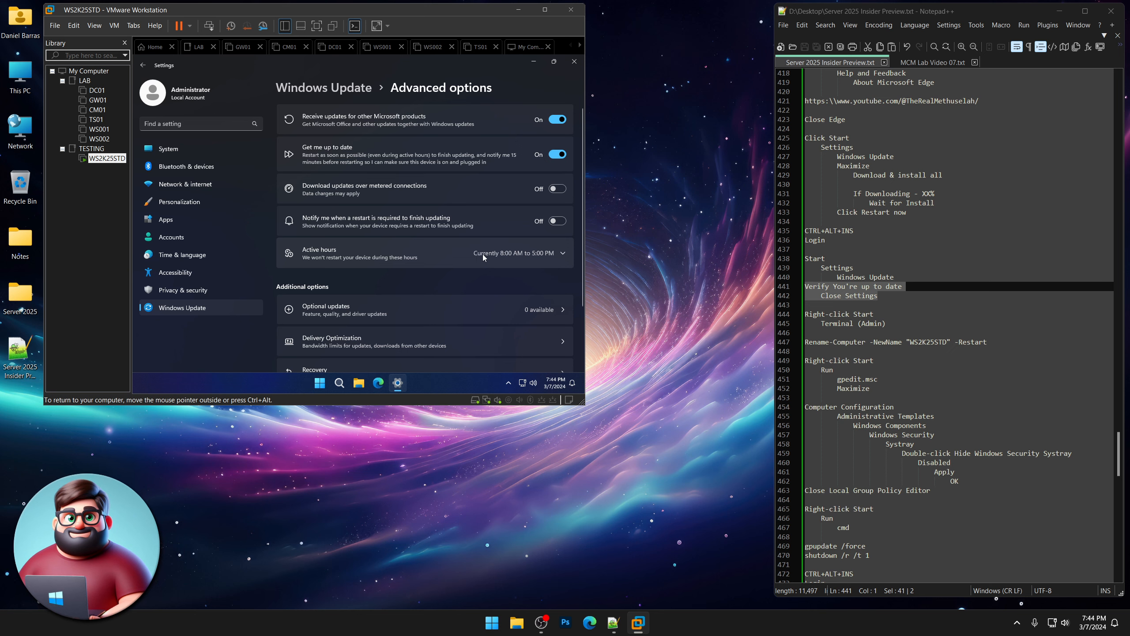
{"action": "scroll", "coordinate": [448, 274], "scroll_direction": "down", "scroll_amount": 2}
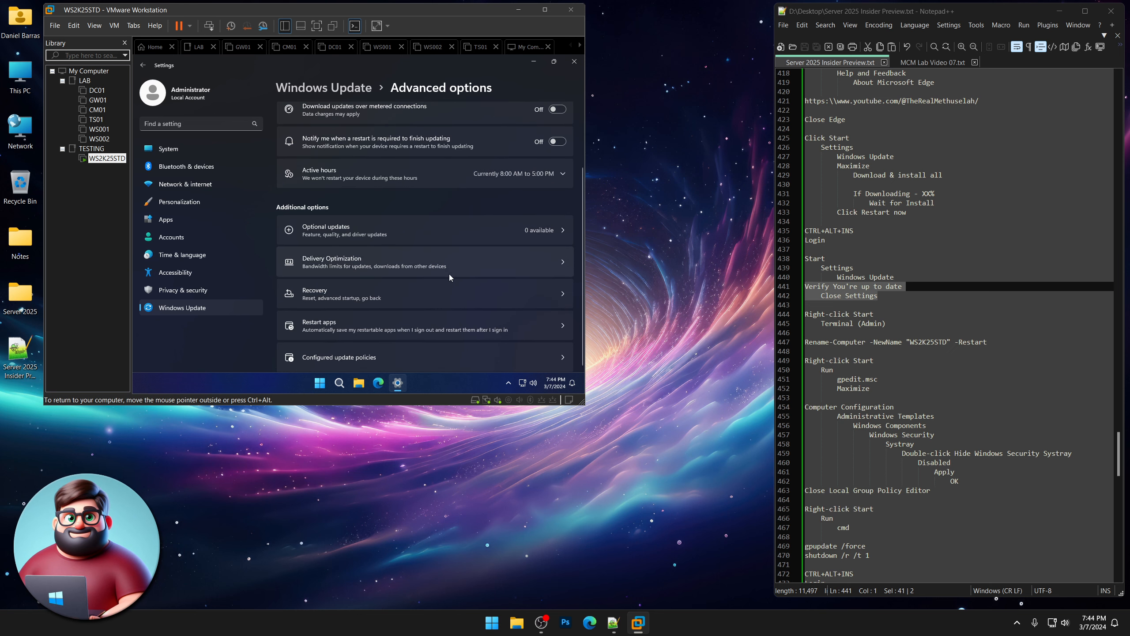
{"action": "left_click", "coordinate": [398, 263]}
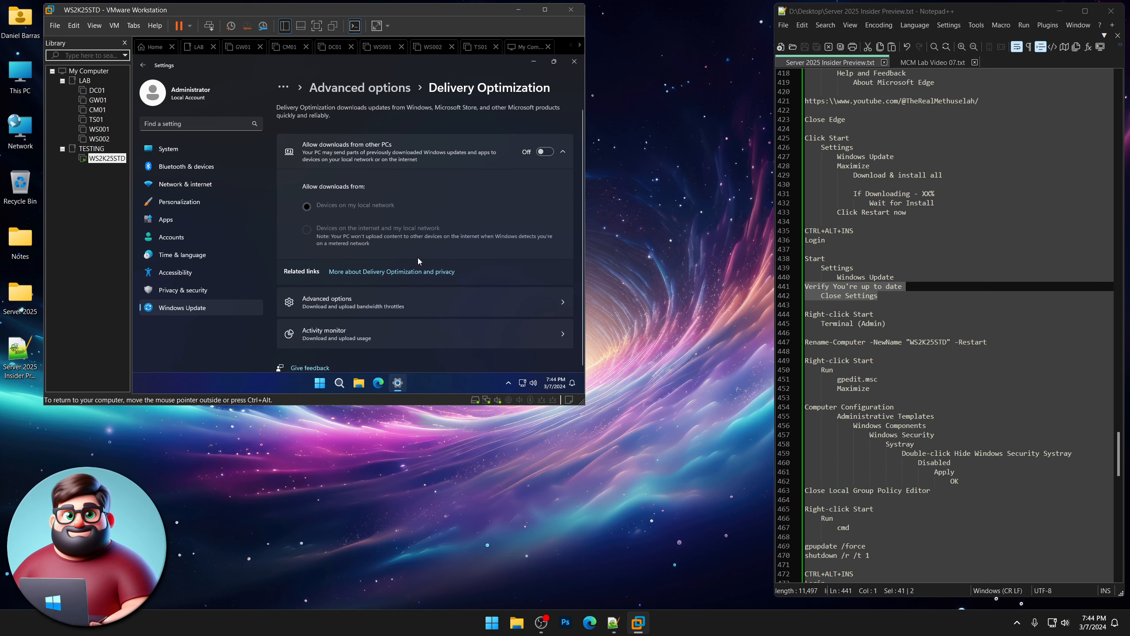
{"action": "left_click", "coordinate": [139, 66]}
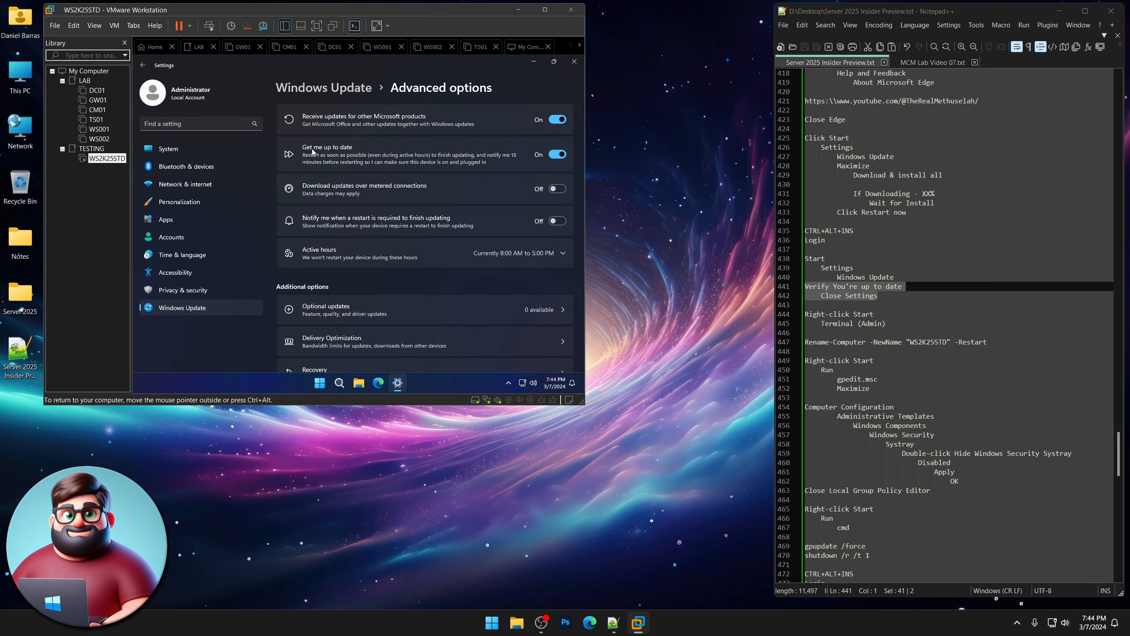
{"action": "scroll", "coordinate": [423, 273], "scroll_direction": "down", "scroll_amount": 2}
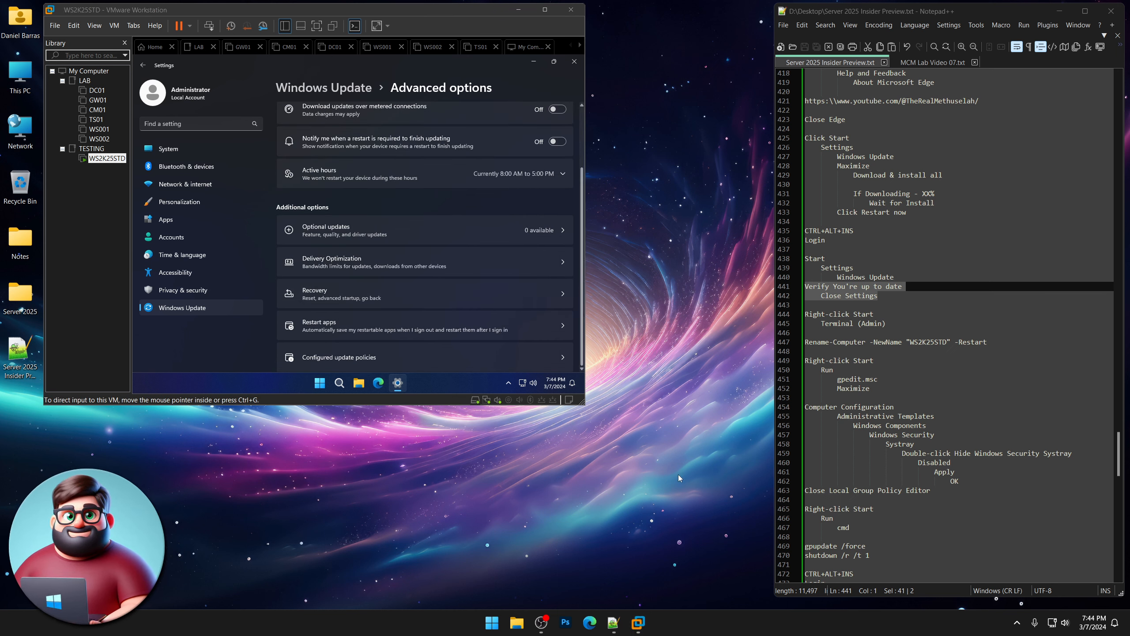
{"action": "key", "text": "alt+Left"}
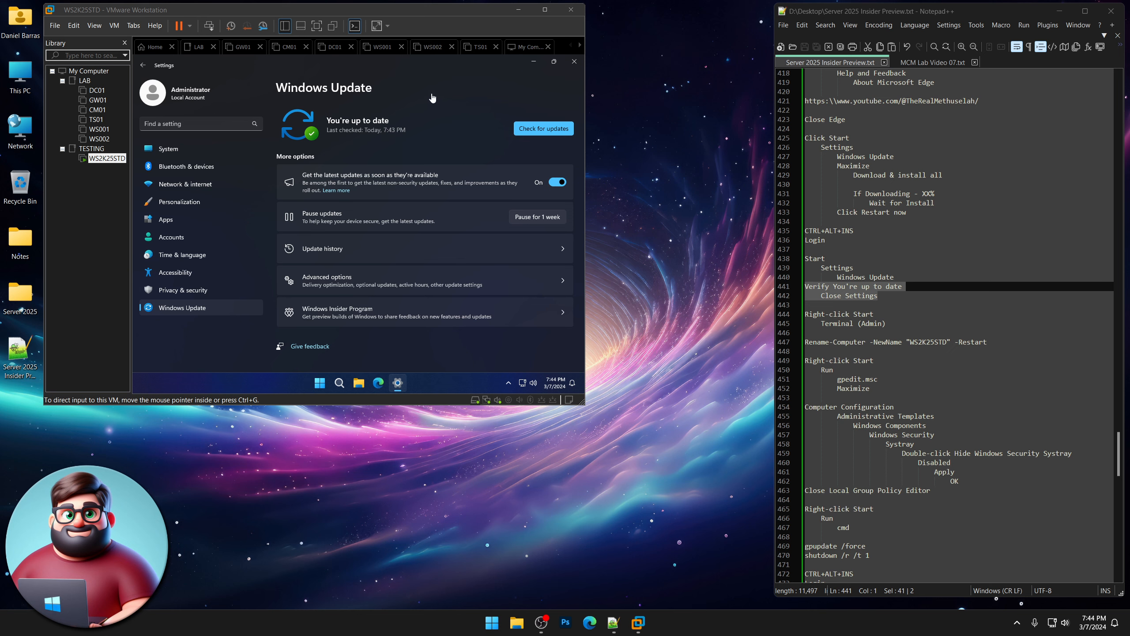
Turn Send optional diagnostic data On under Diagnostics & feedback, then close Settings.
{"action": "left_click", "coordinate": [346, 318]}
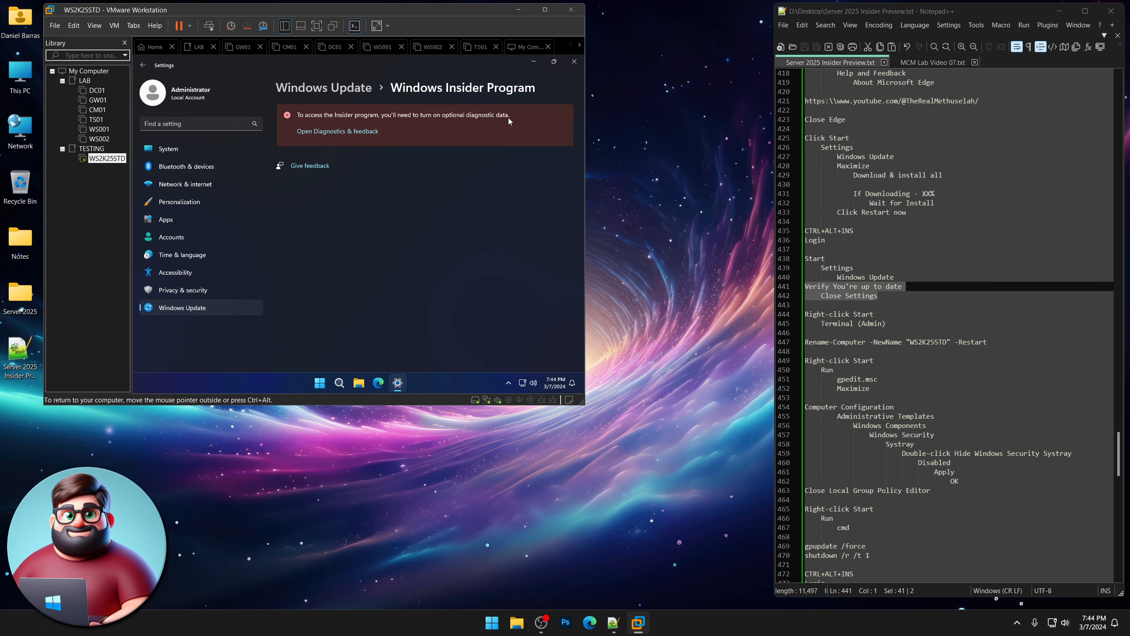
{"action": "left_click", "coordinate": [340, 132]}
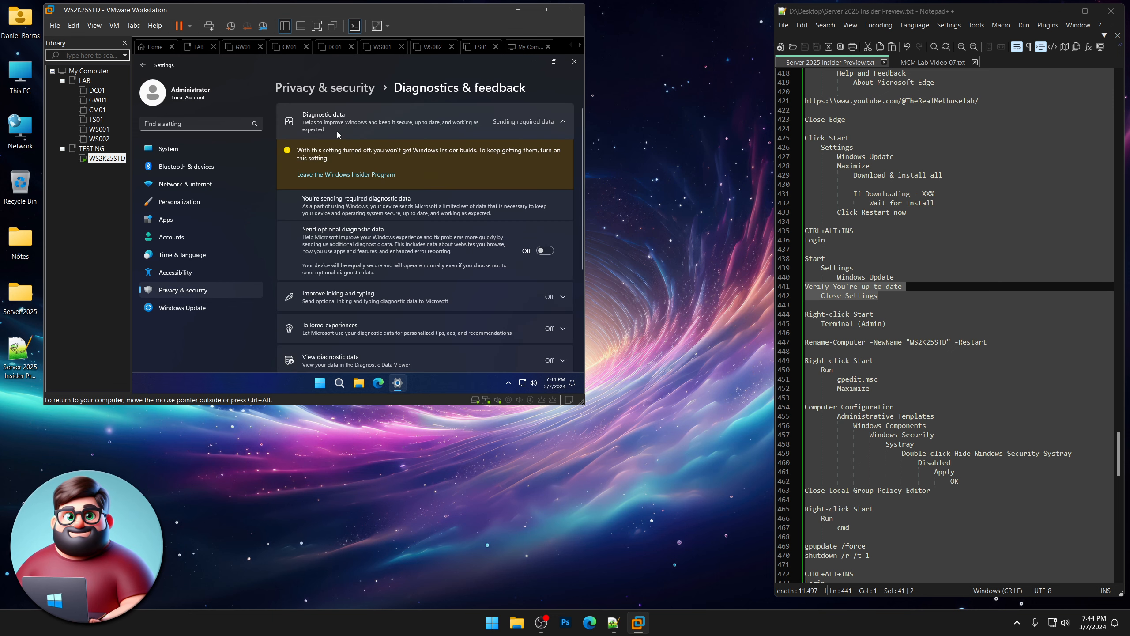
{"action": "left_click", "coordinate": [548, 252]}
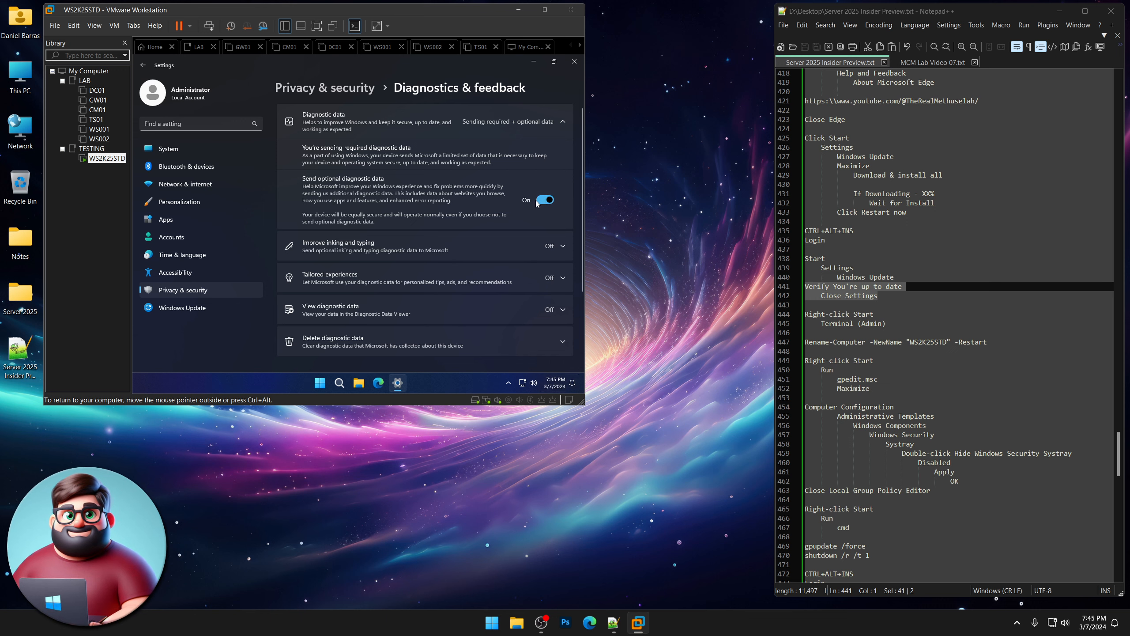
{"action": "left_click", "coordinate": [574, 62]}
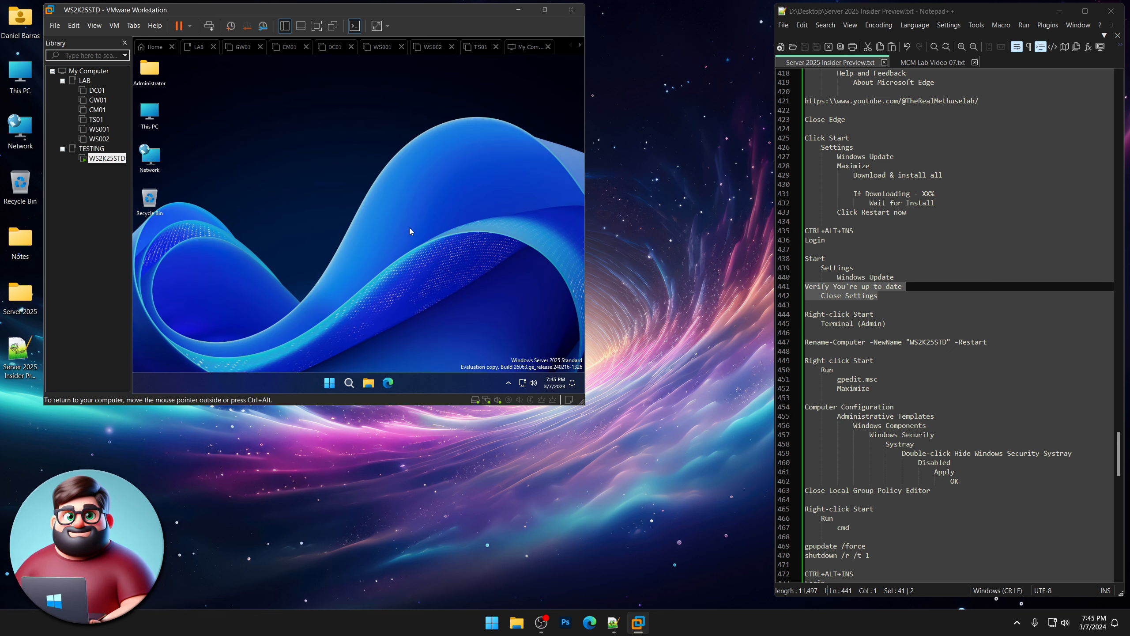
In an admin Terminal, run Rename-Computer -NewName "WS2K25STD" -Restart copied from the notes.
{"action": "right_click", "coordinate": [330, 383]}
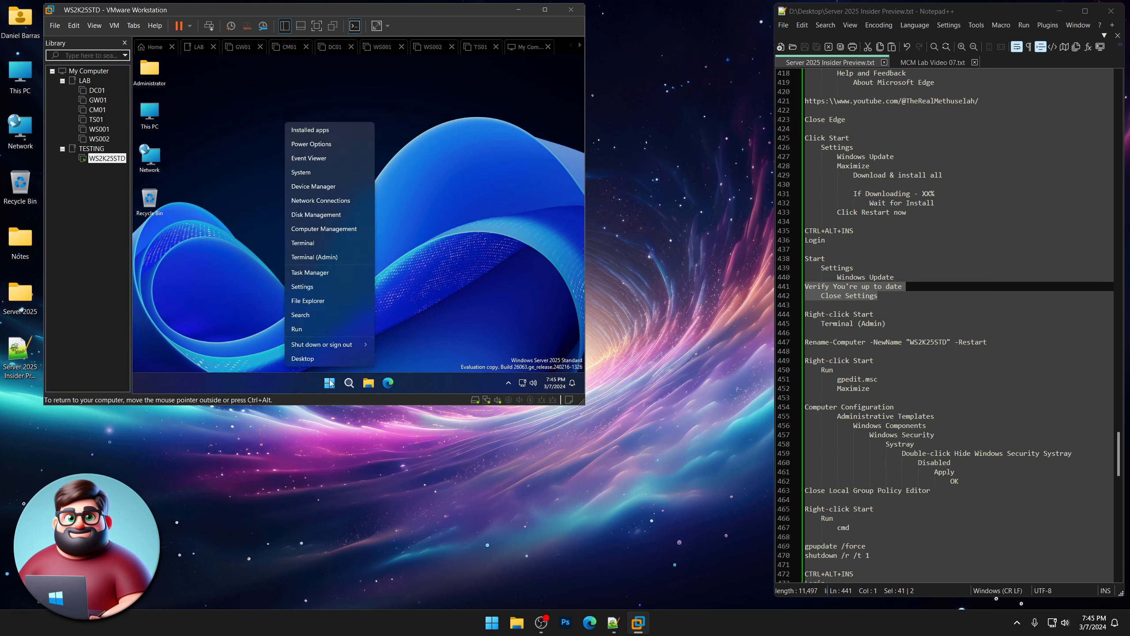
{"action": "left_click", "coordinate": [316, 258]}
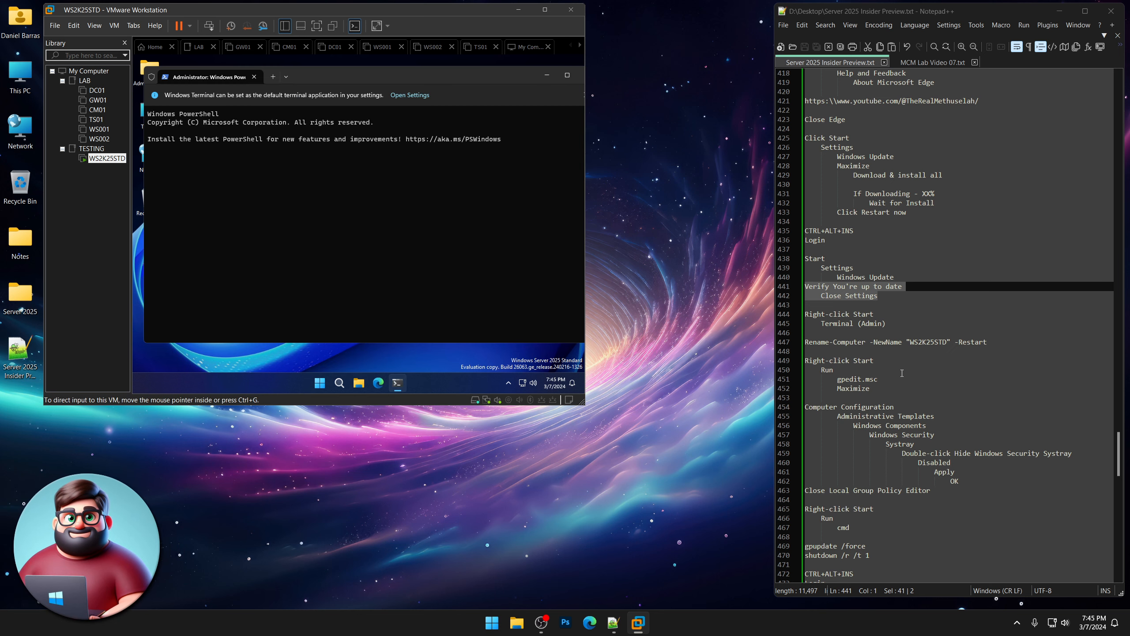
{"action": "left_click_drag", "start_coordinate": [992, 340], "coordinate": [787, 344]}
{"action": "right_click", "coordinate": [828, 344]}
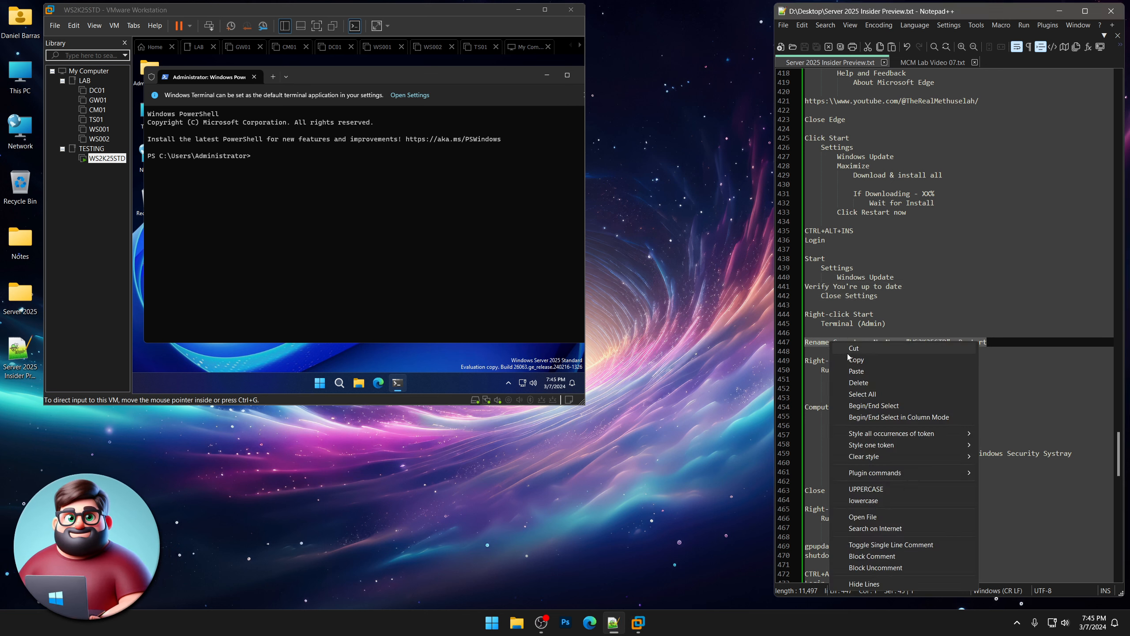
{"action": "left_click", "coordinate": [872, 360]}
{"action": "left_click", "coordinate": [361, 193]}
{"action": "right_click", "coordinate": [337, 172]}
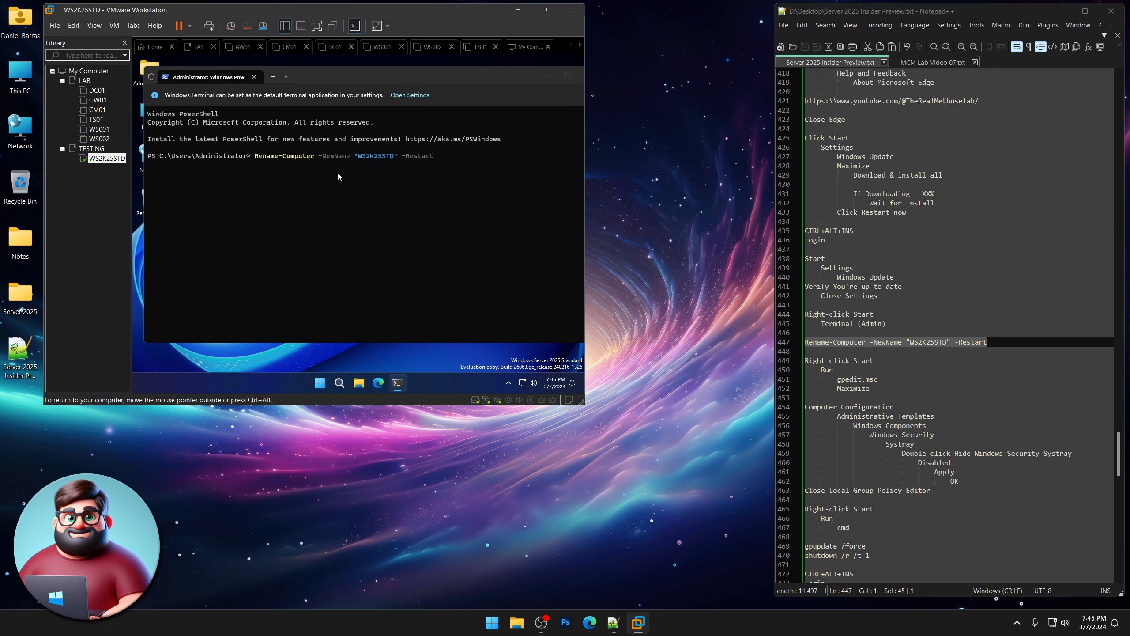
{"action": "key", "text": "Return"}
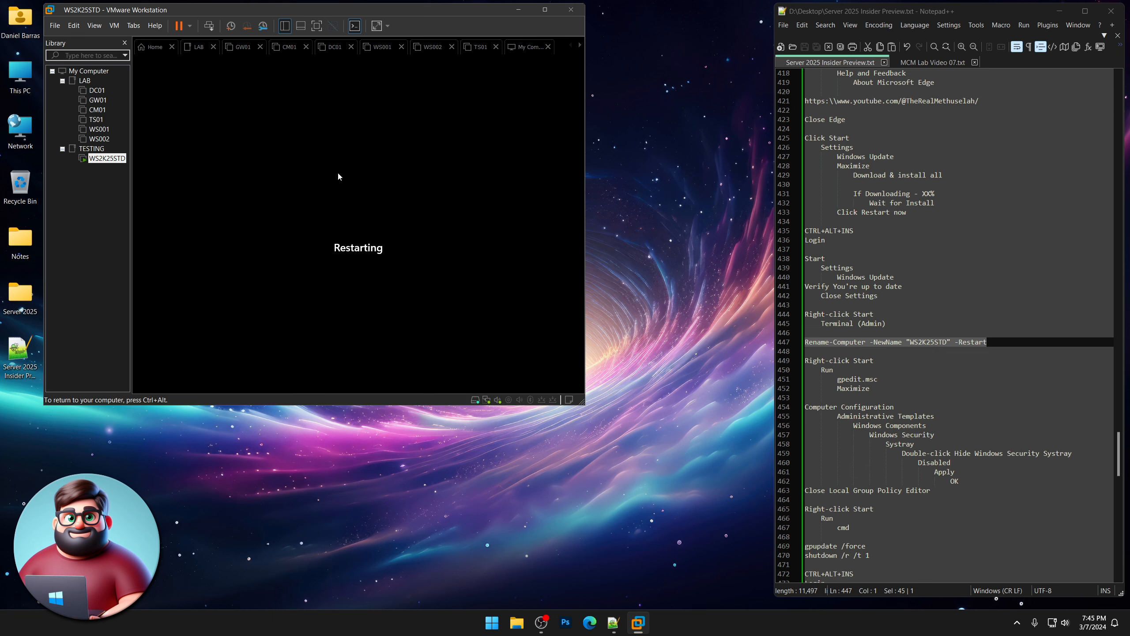
After the rename restart, unlock the VM with Ctrl+Alt+Ins and enter the Administrator password.
{"action": "key", "text": "ctrl+alt"}
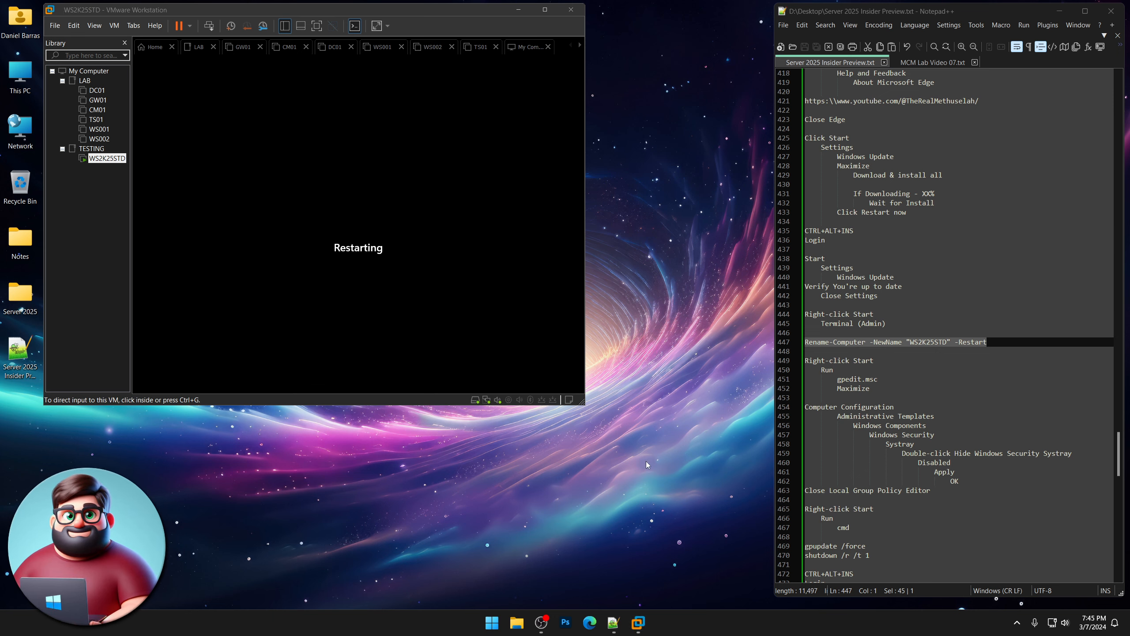
{"action": "scroll", "coordinate": [956, 325], "scroll_direction": "down", "scroll_amount": 6}
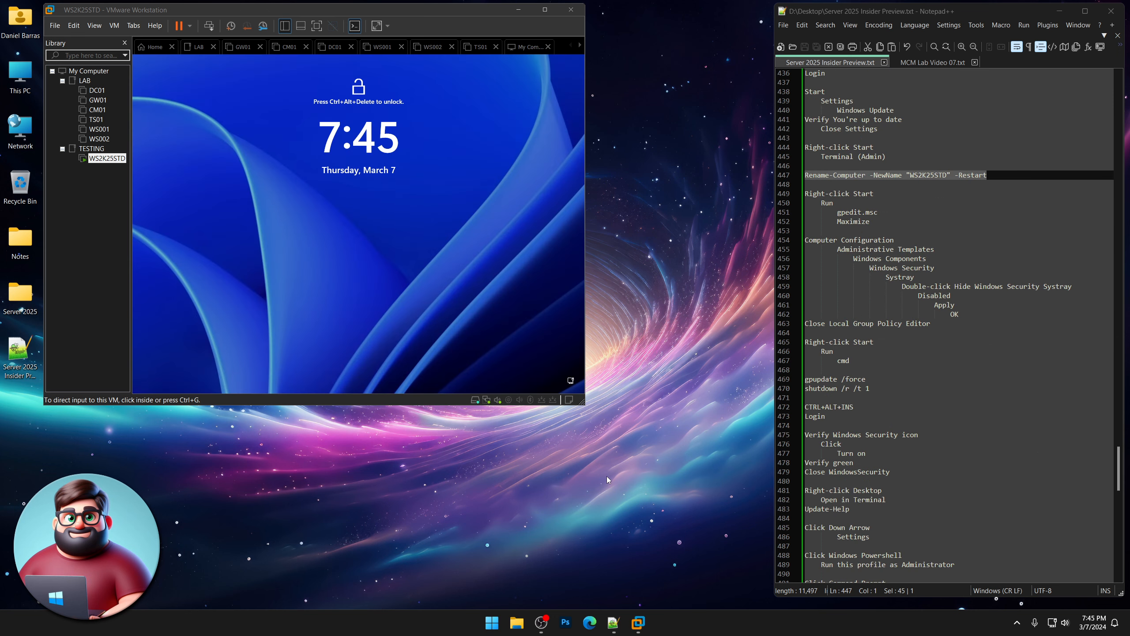
{"action": "left_click", "coordinate": [356, 247]}
{"action": "key", "text": "ctrl+alt+Insert"}
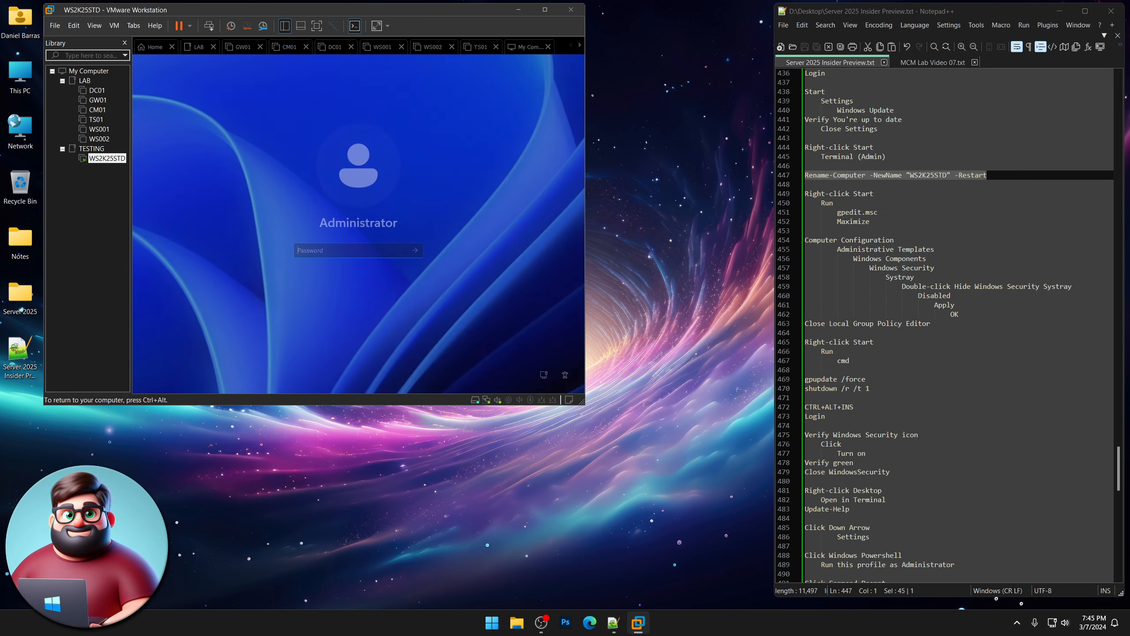
{"action": "type", "text": "••••"}
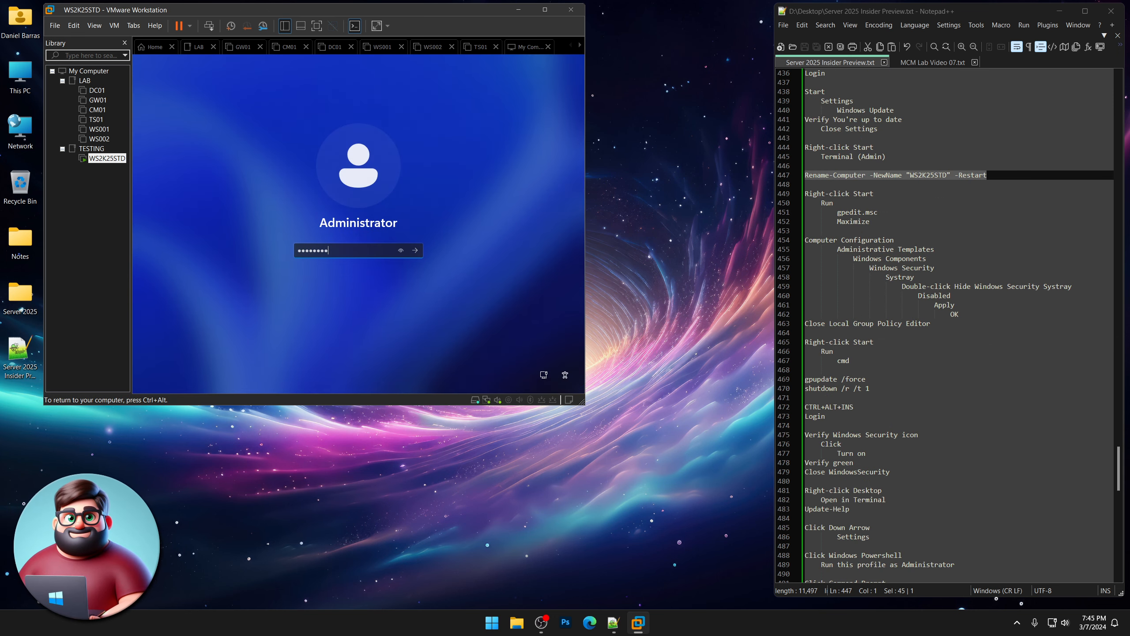
{"action": "key", "text": "Return"}
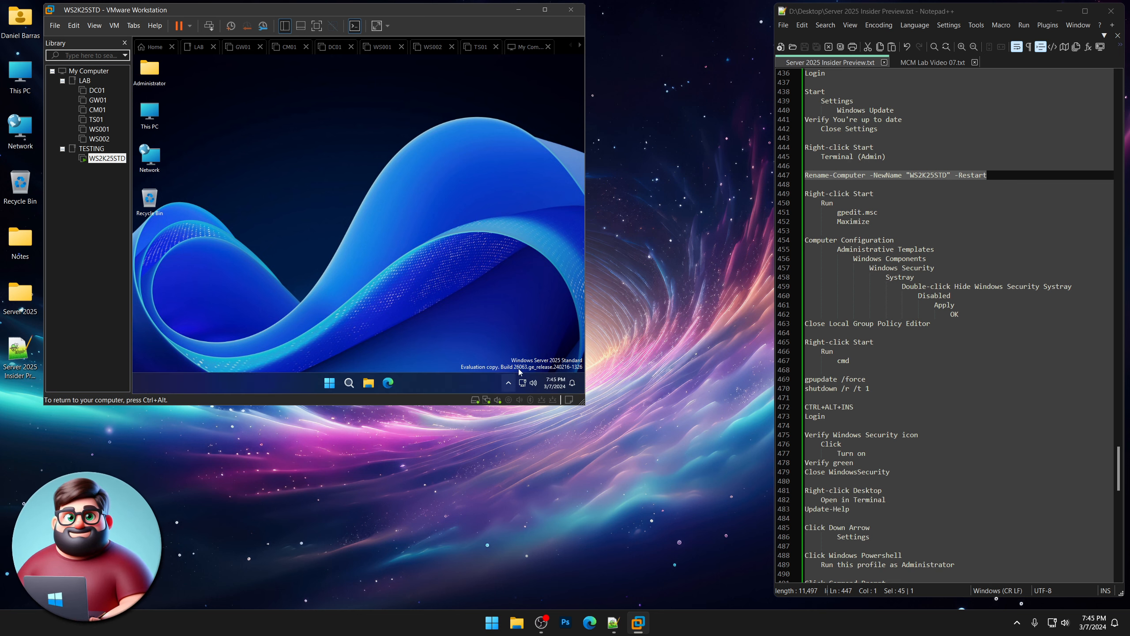
Launch the Local Group Policy Editor with gpedit.msc from Run and maximize it.
{"action": "left_click", "coordinate": [508, 383]}
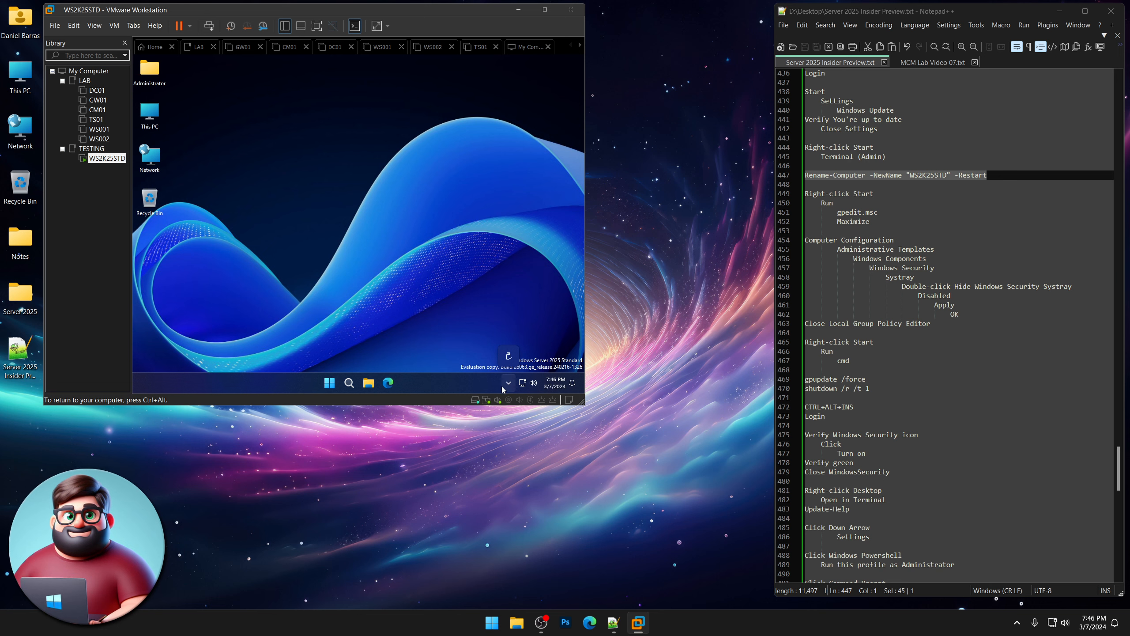
{"action": "left_click", "coordinate": [508, 384]}
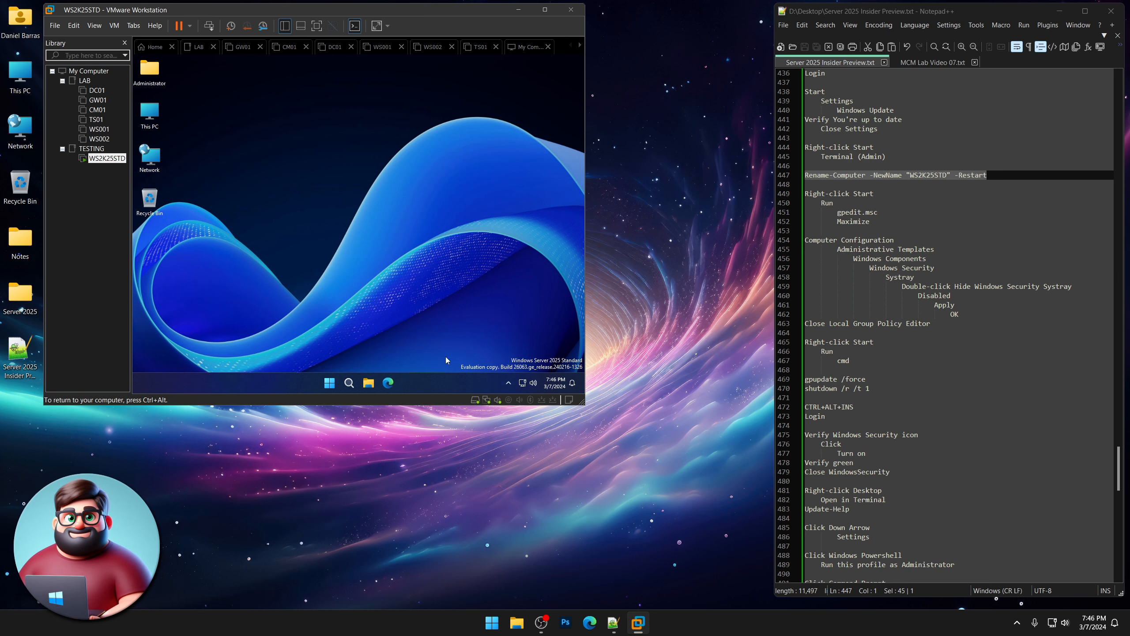
{"action": "right_click", "coordinate": [329, 384]}
{"action": "left_click", "coordinate": [297, 329]}
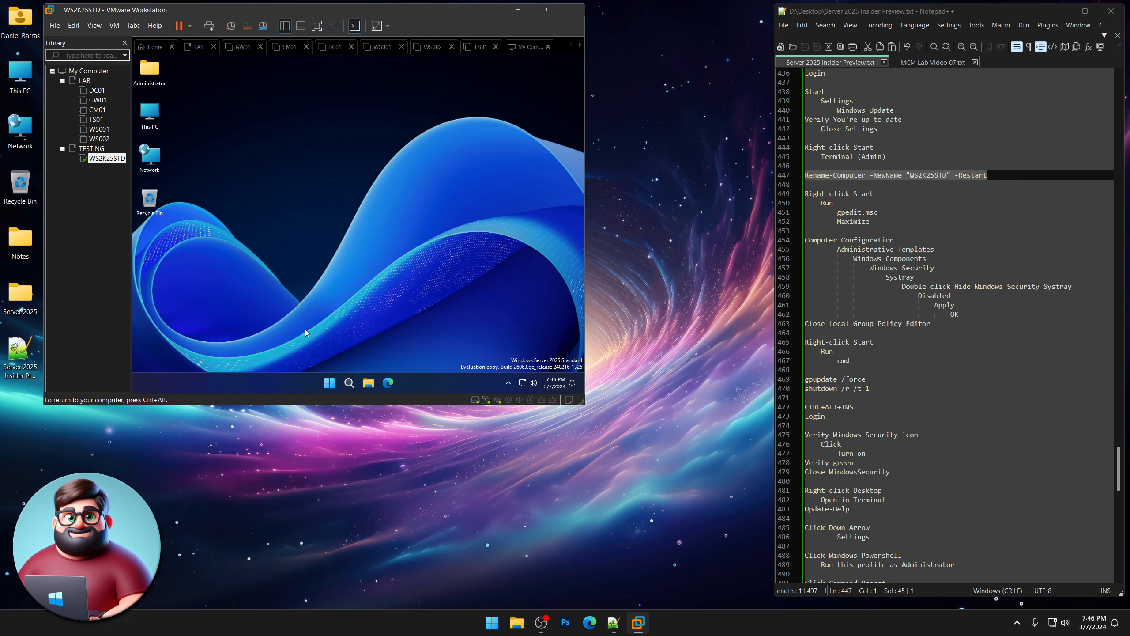
{"action": "type", "text": "gpedit"}
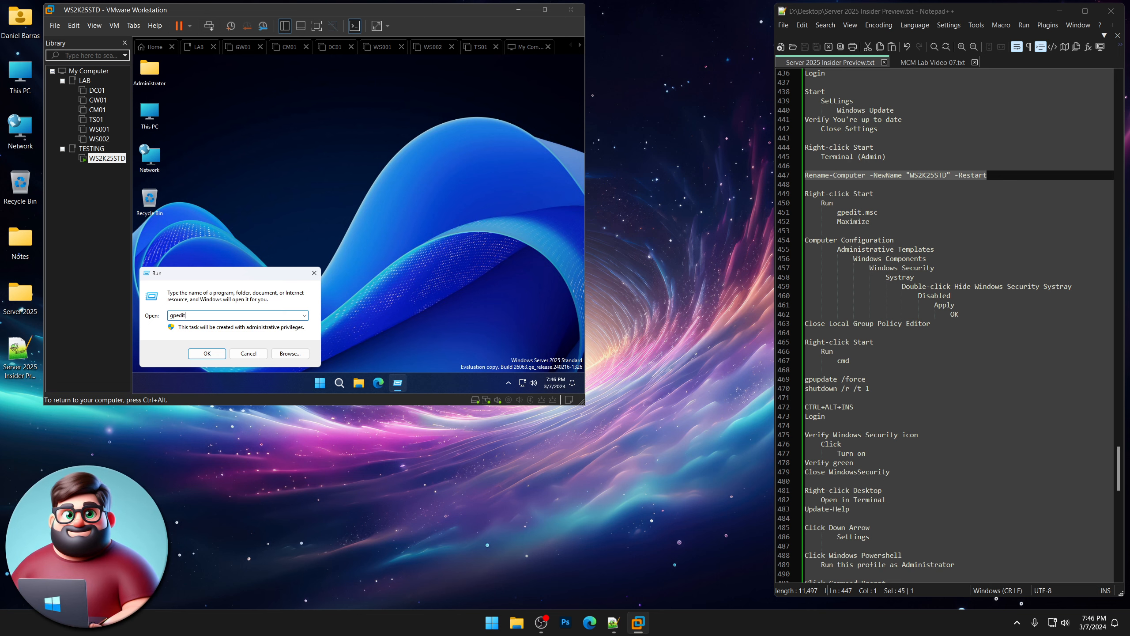
{"action": "type", "text": ".msc"}
{"action": "key", "text": "Return"}
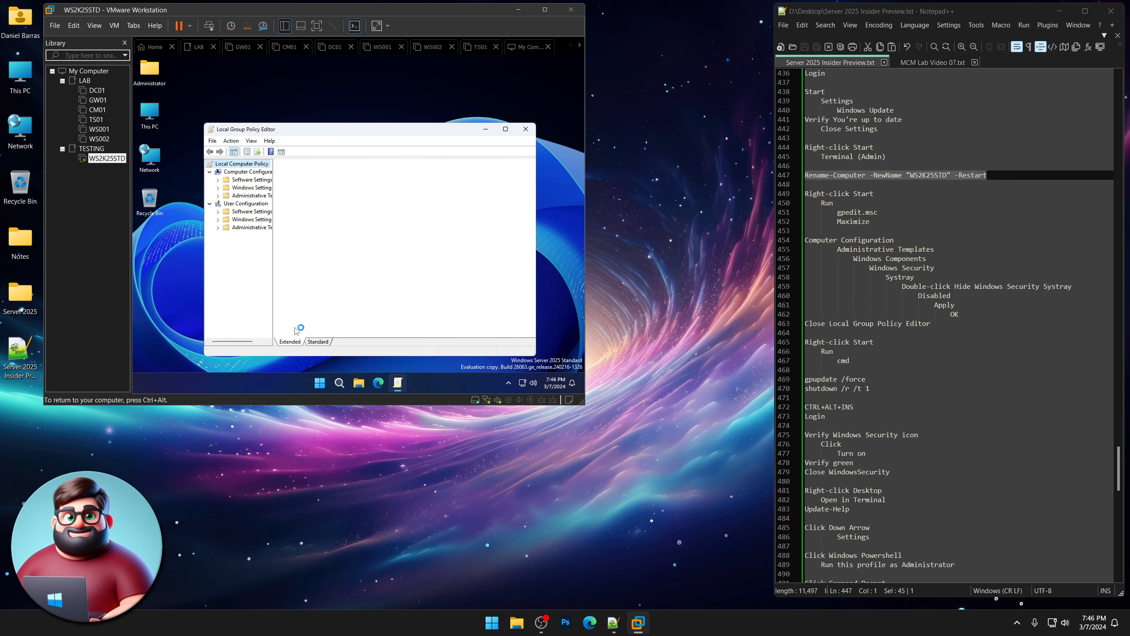
{"action": "left_click", "coordinate": [505, 130]}
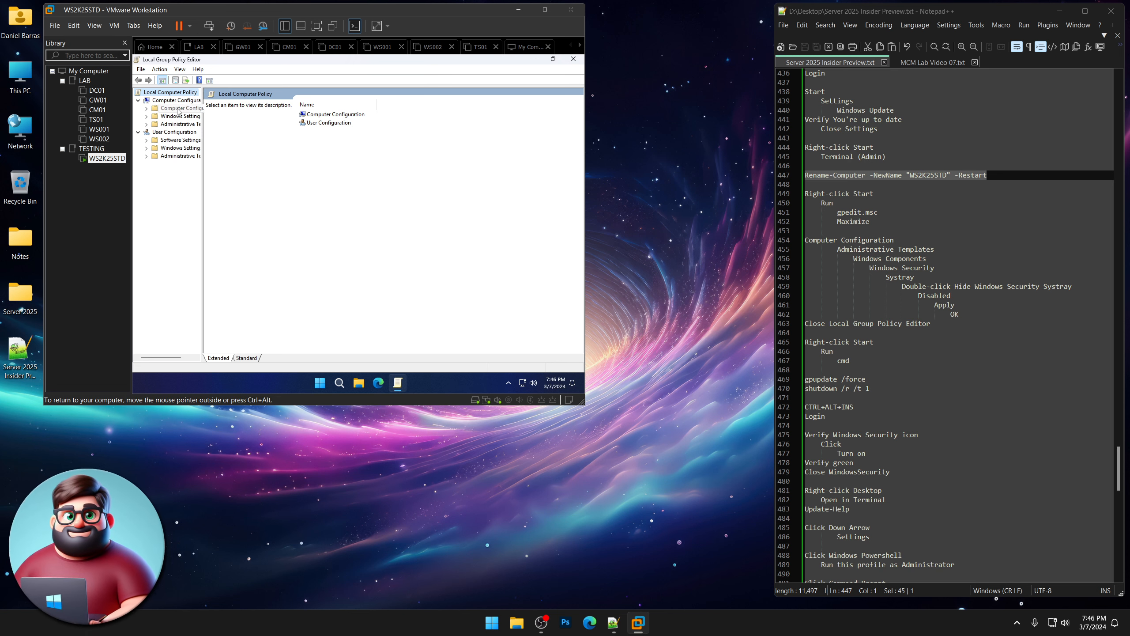
Navigate to Administrative Templates > Windows Components > Windows Security > Systray.
{"action": "left_click", "coordinate": [147, 124]}
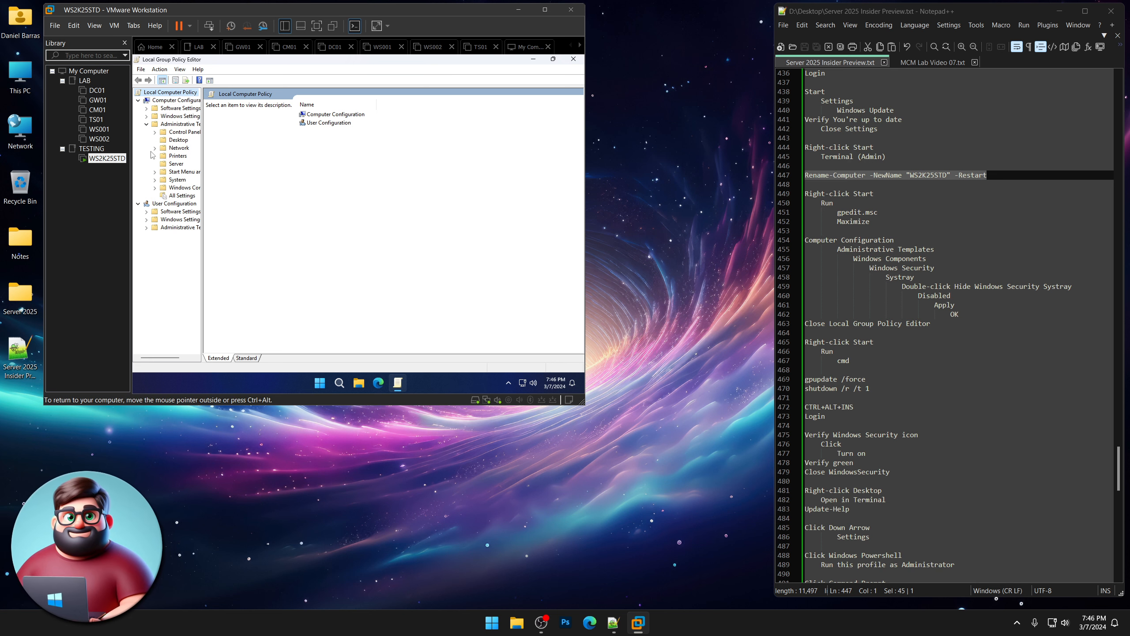
{"action": "left_click", "coordinate": [155, 188]}
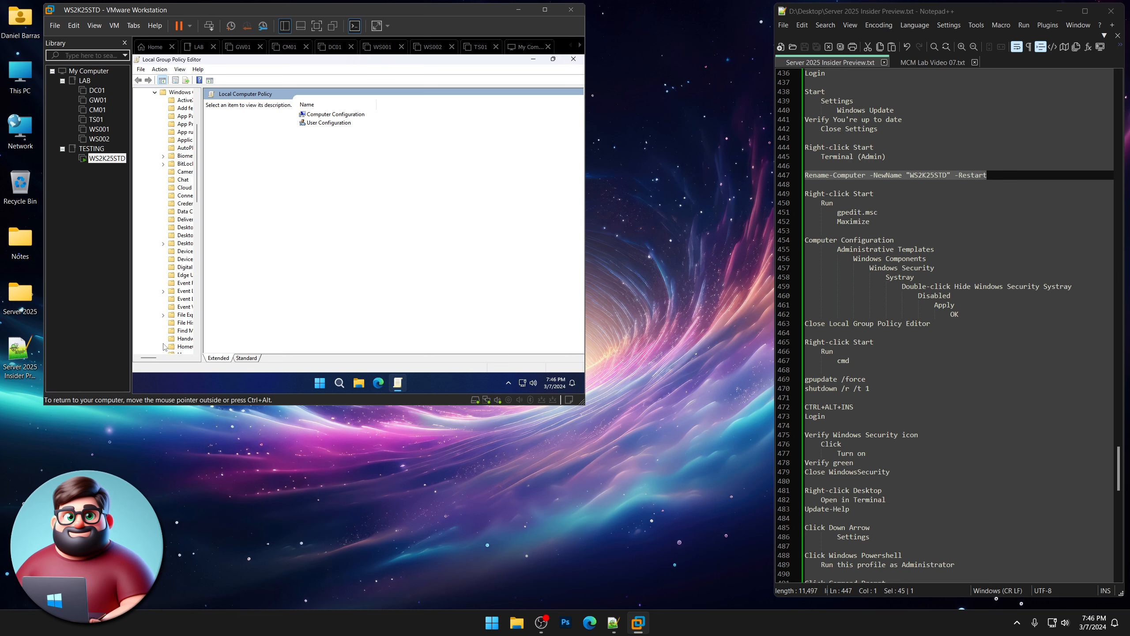
{"action": "left_click_drag", "start_coordinate": [149, 358], "coordinate": [155, 357]}
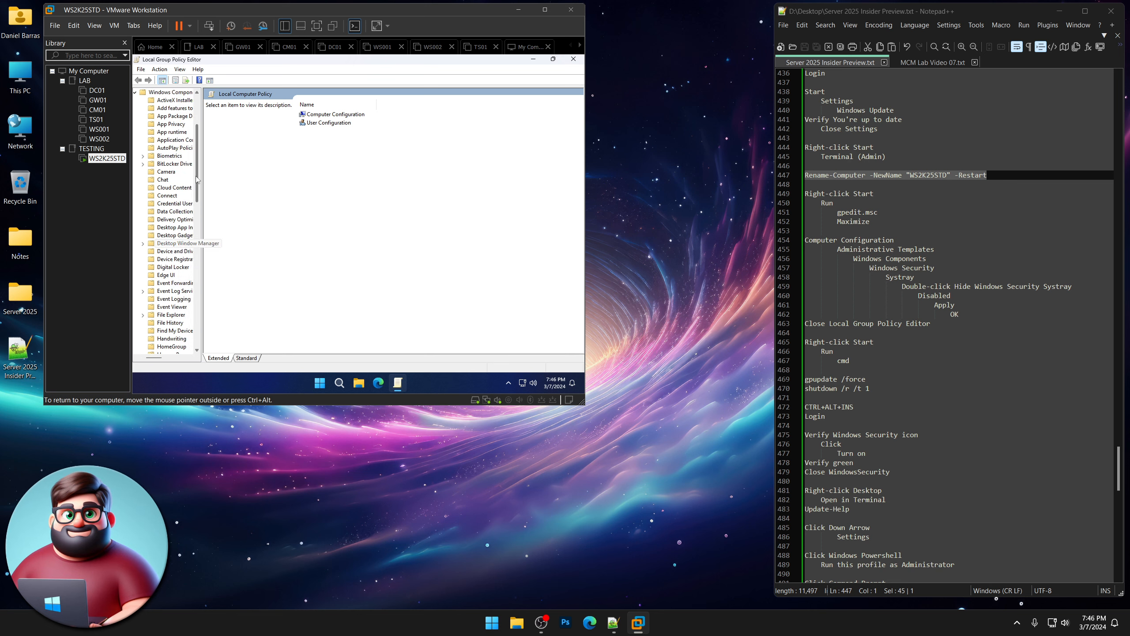
{"action": "left_click_drag", "start_coordinate": [196, 175], "coordinate": [201, 321]}
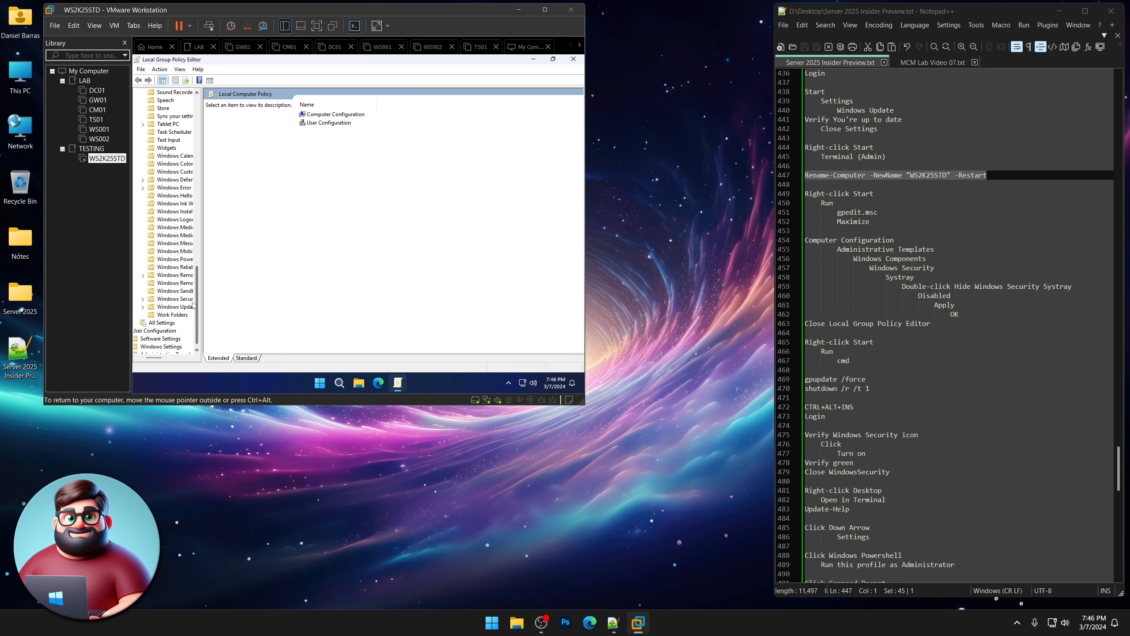
{"action": "left_click", "coordinate": [144, 300]}
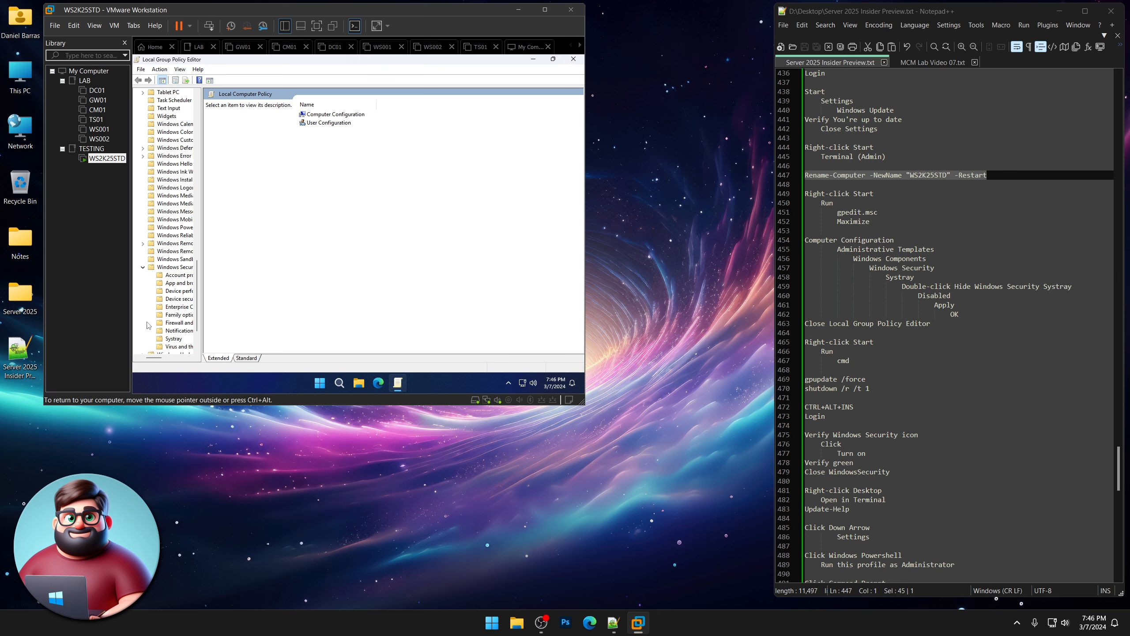
{"action": "left_click", "coordinate": [173, 338]}
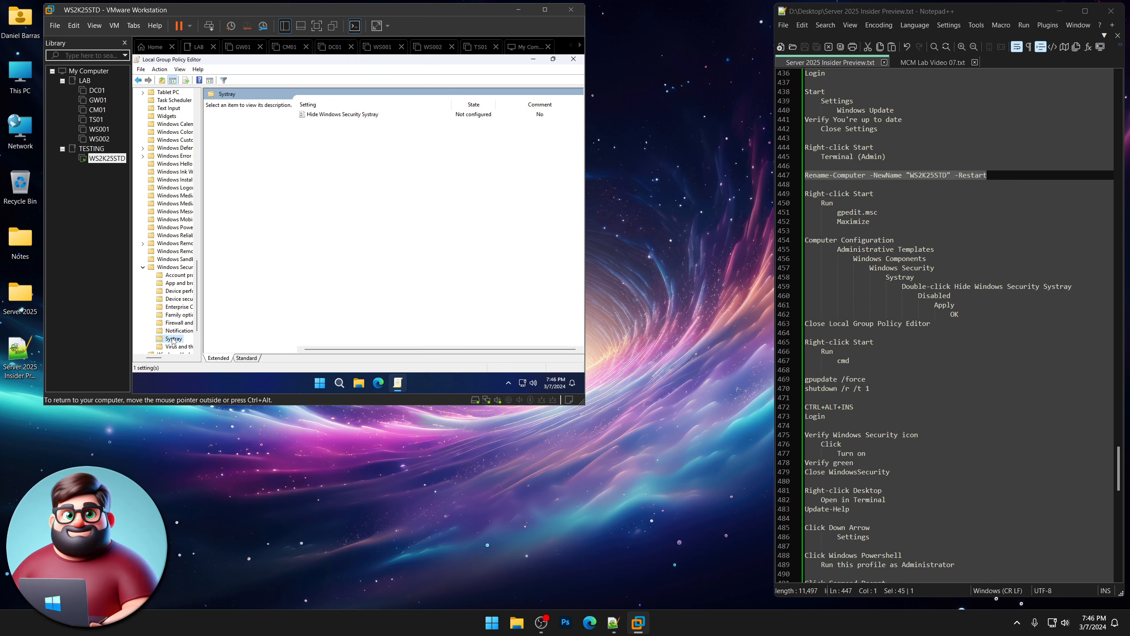
Set Hide Windows Security Systray to Disabled, apply it, and close the editor.
{"action": "left_click", "coordinate": [359, 115]}
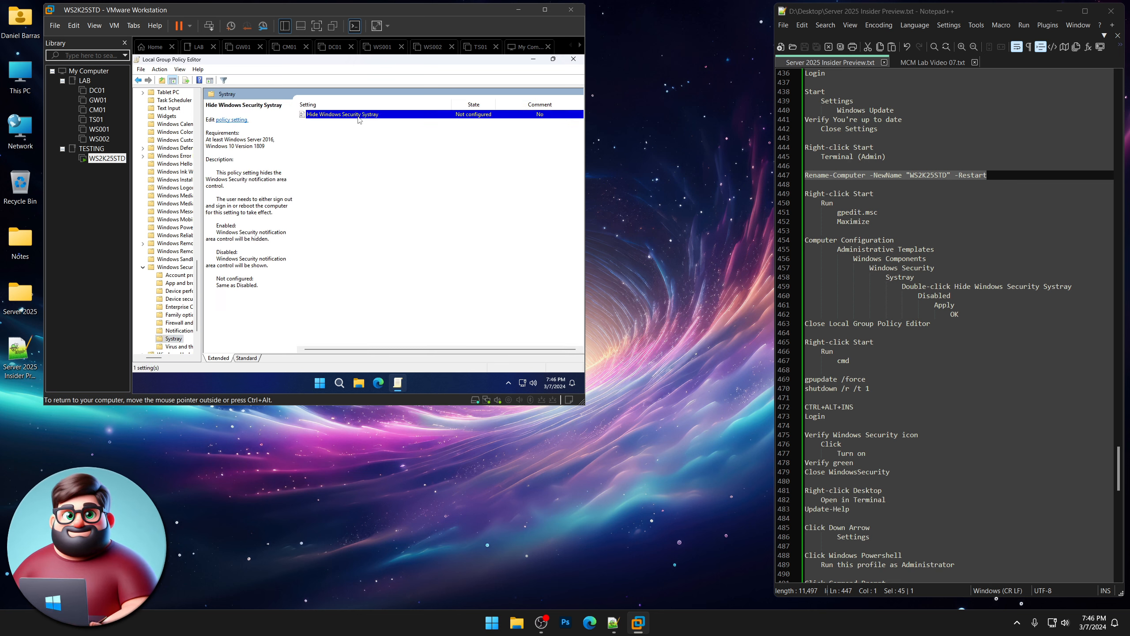
{"action": "double_click", "coordinate": [359, 116]}
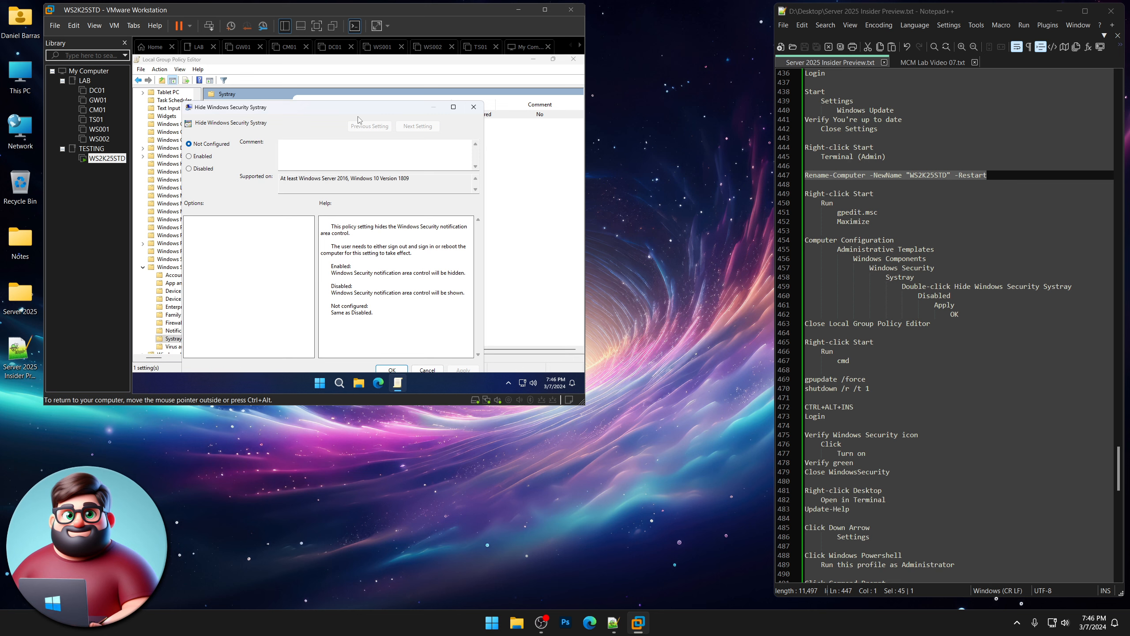
{"action": "left_click", "coordinate": [190, 169]}
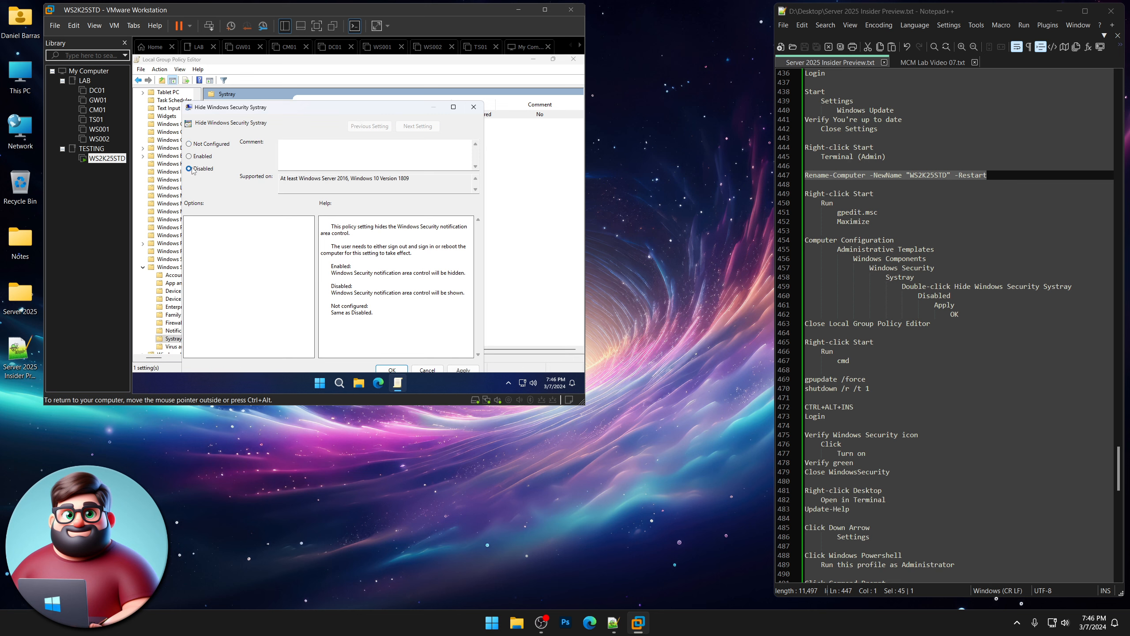
{"action": "left_click_drag", "start_coordinate": [314, 108], "coordinate": [315, 84]}
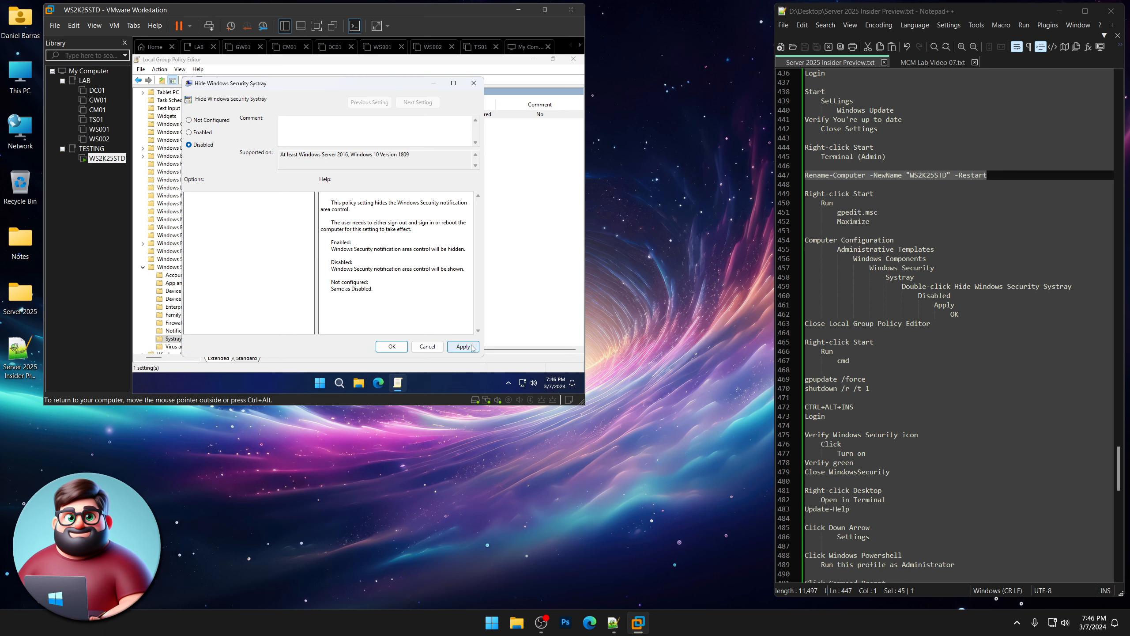
{"action": "left_click", "coordinate": [463, 347]}
{"action": "left_click", "coordinate": [391, 347]}
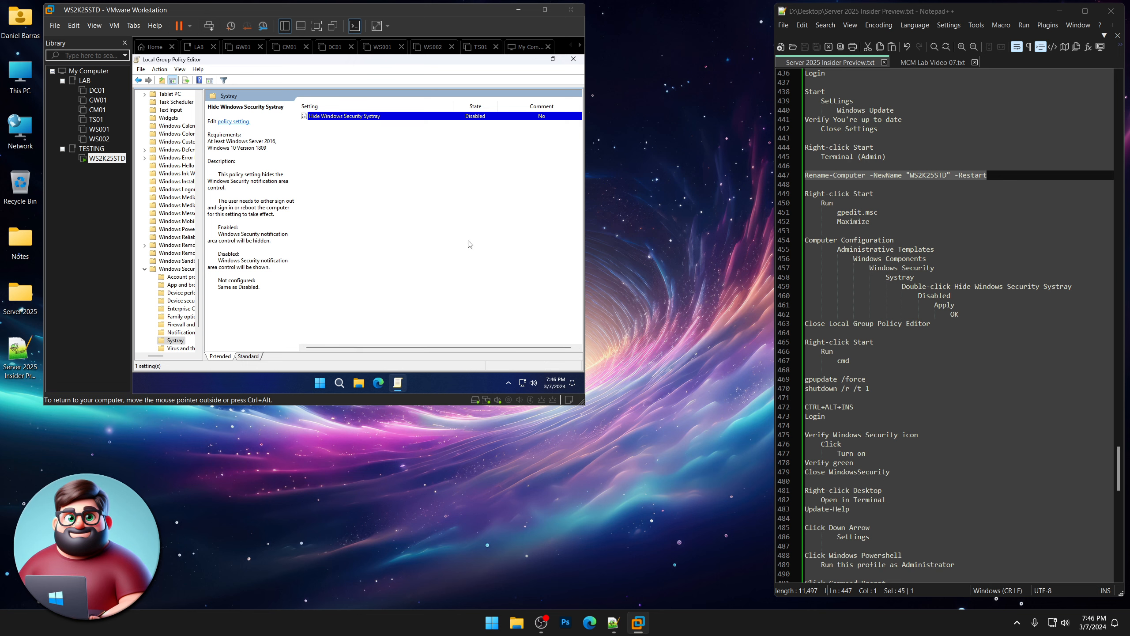
{"action": "left_click", "coordinate": [575, 61]}
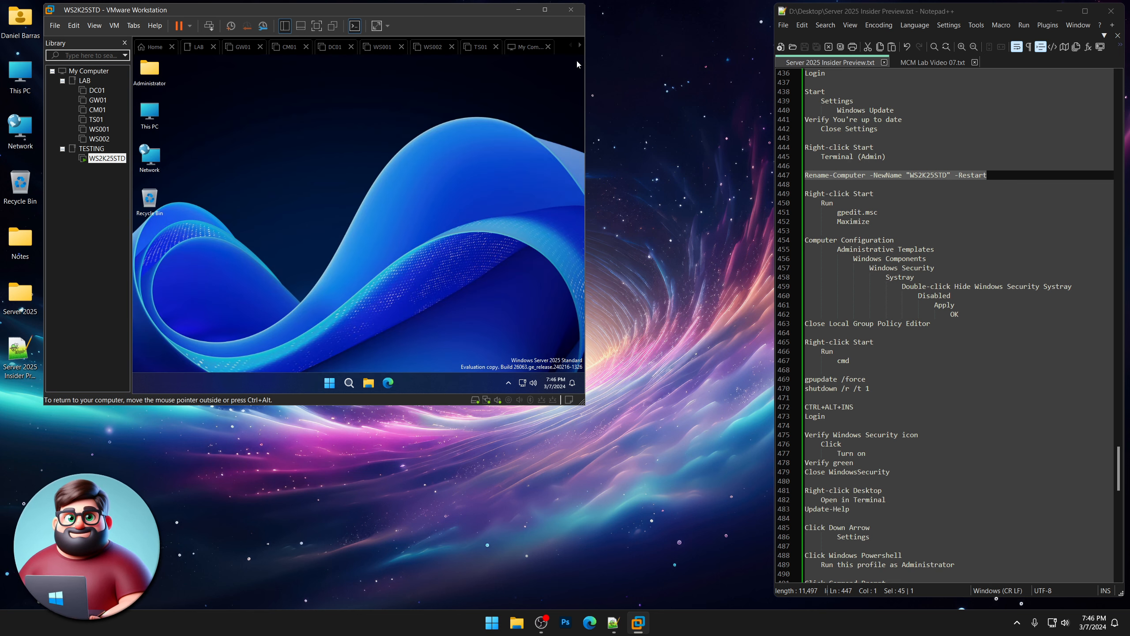
In a cmd prompt, run gpupdate /force, then restart with shutdown /r /t 1.
{"action": "right_click", "coordinate": [328, 384]}
{"action": "left_click", "coordinate": [297, 329]}
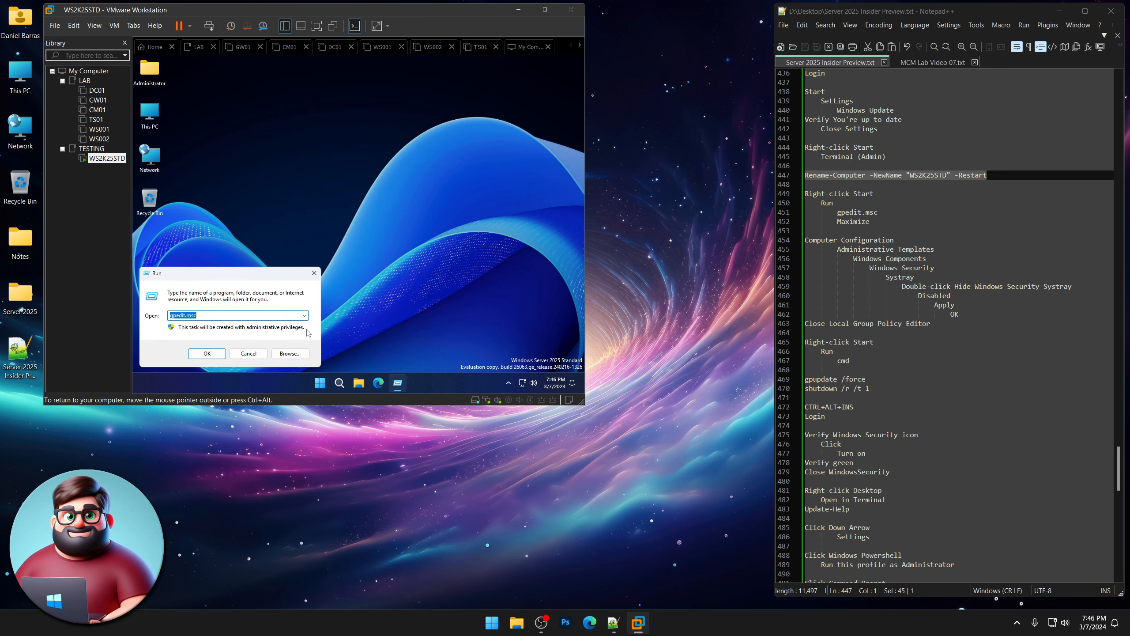
{"action": "type", "text": "cmd"}
{"action": "key", "text": "Return"}
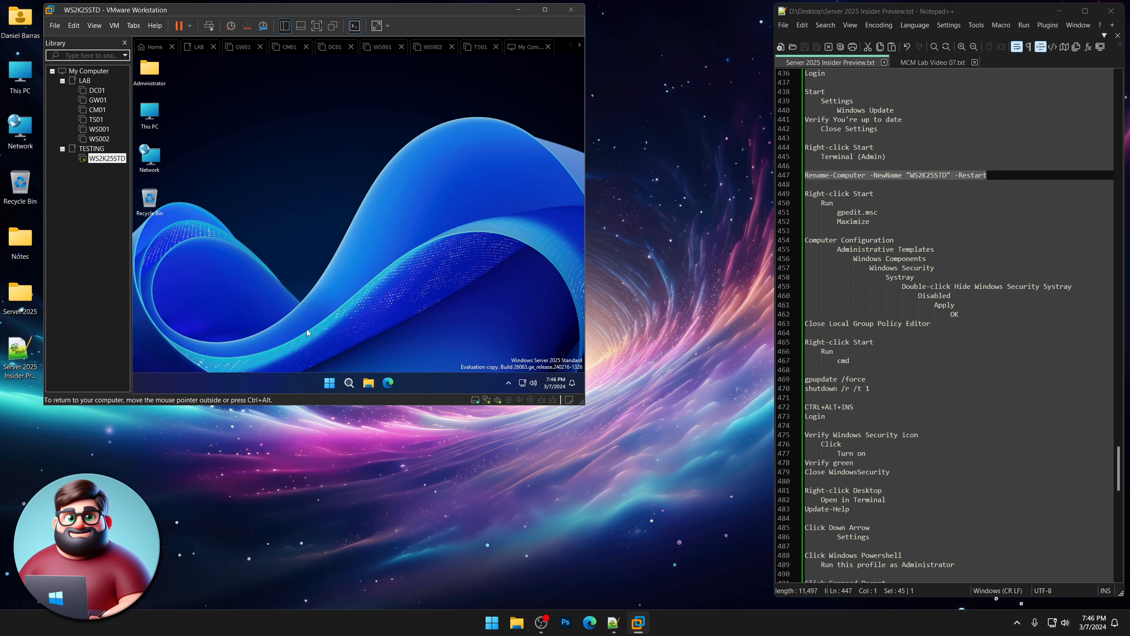
{"action": "type", "text": "gpupdate /force"}
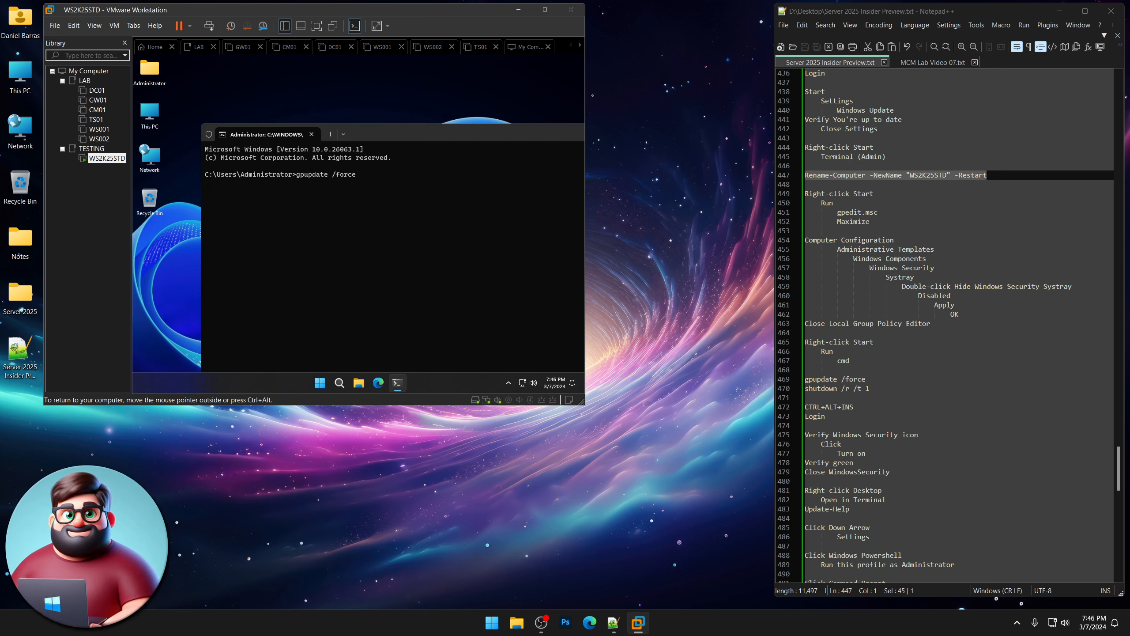
{"action": "key", "text": "Return"}
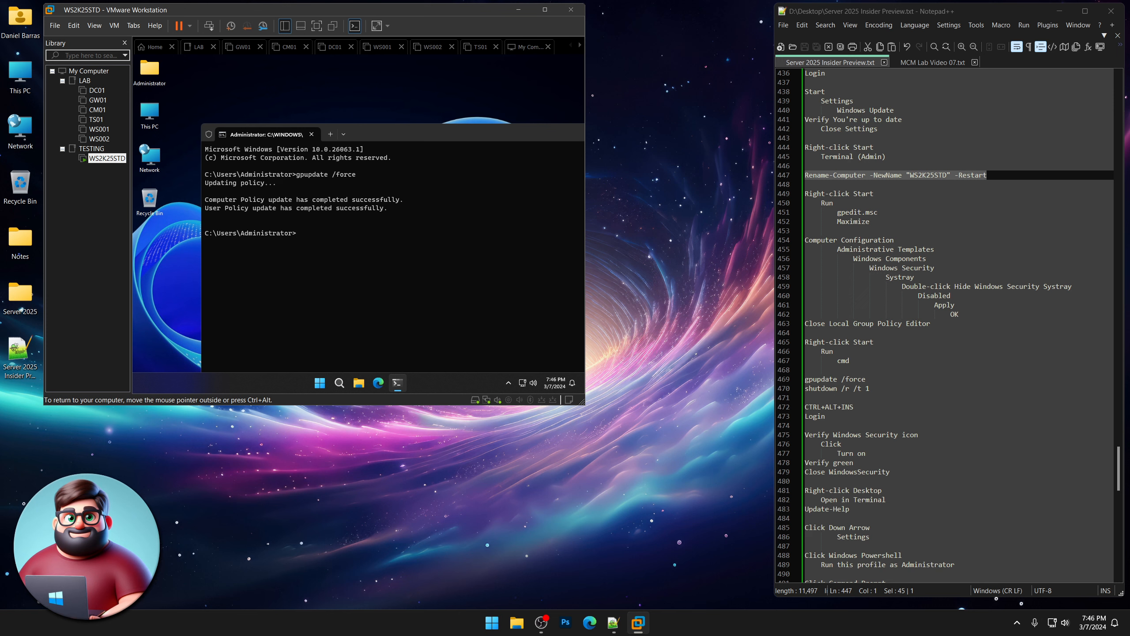
{"action": "type", "text": "sh"}
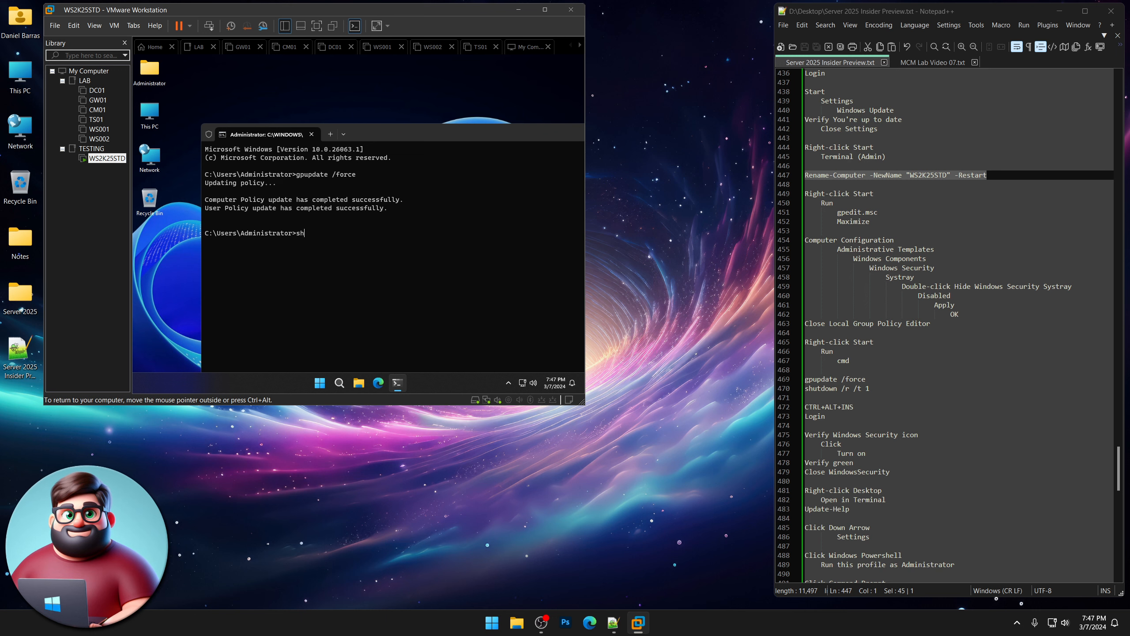
{"action": "type", "text": "uto"}
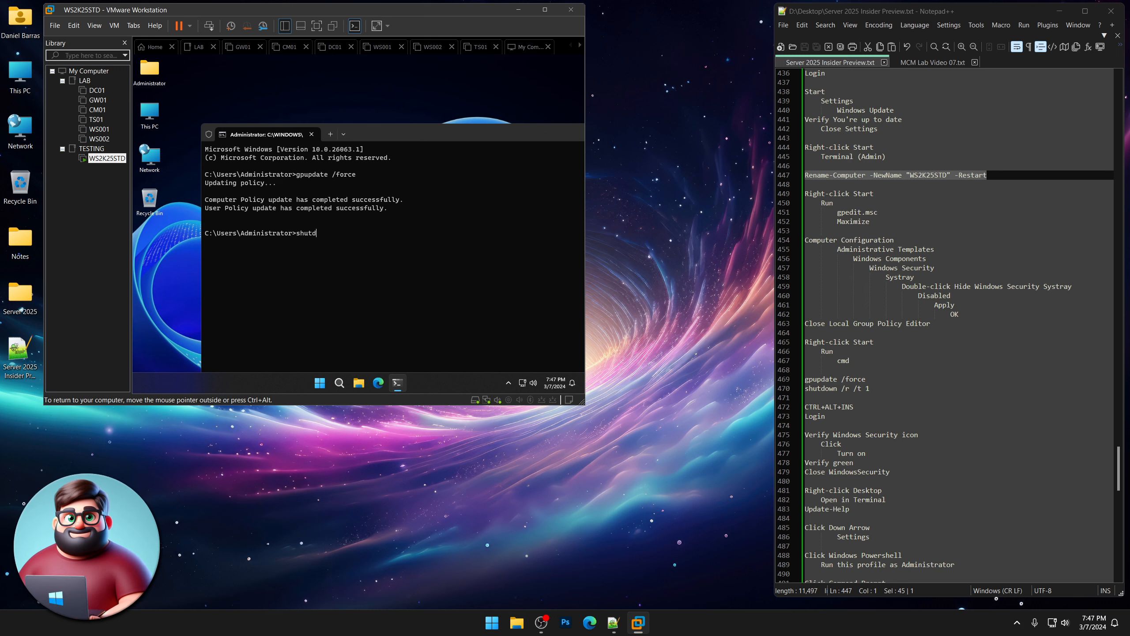
{"action": "type", "text": "own /r /t 1"}
{"action": "key", "text": "Return"}
Mark the sign-in step in the notes, then unlock the VM and enter the Administrator password.
{"action": "scroll", "coordinate": [855, 323], "scroll_direction": "down", "scroll_amount": 7}
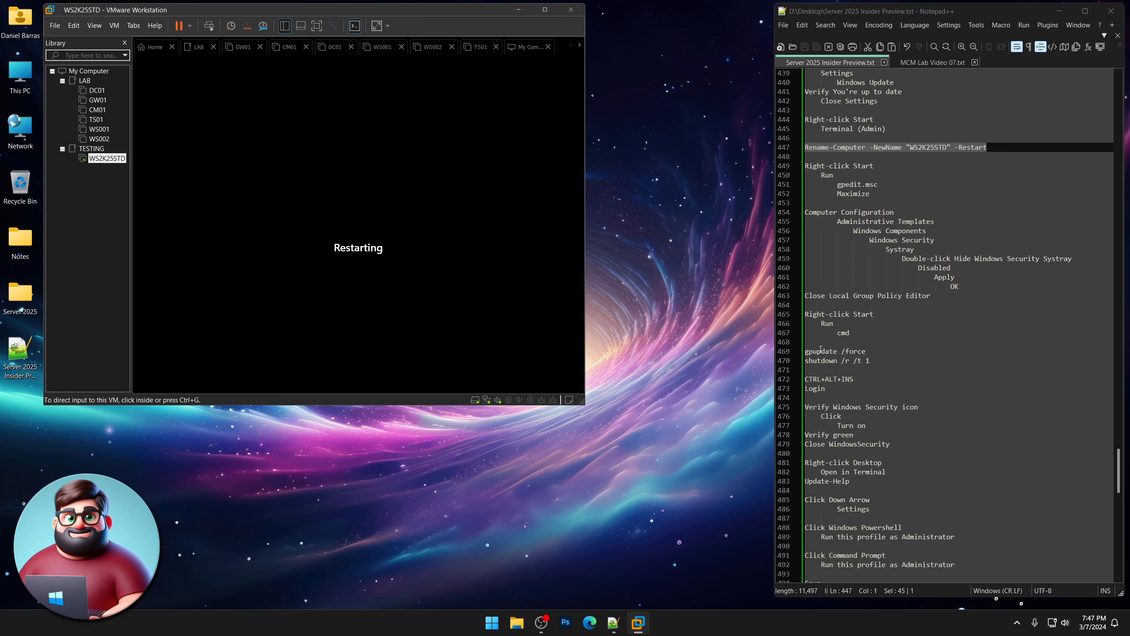
{"action": "left_click", "coordinate": [835, 221]}
{"action": "left_click_drag", "start_coordinate": [835, 221], "coordinate": [803, 214]}
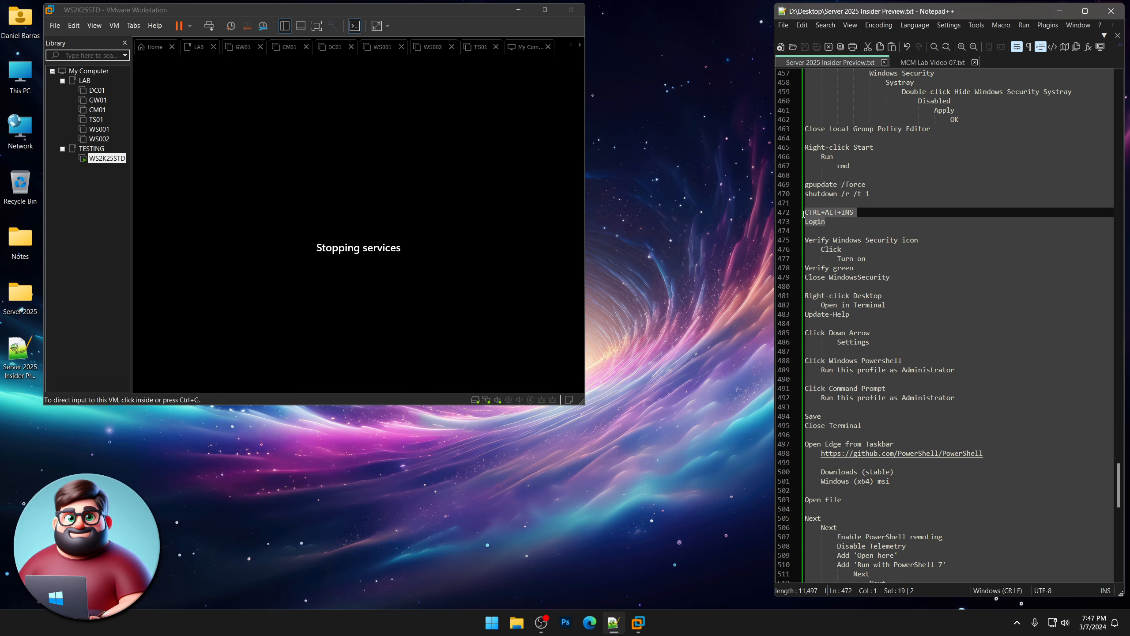
{"action": "left_click", "coordinate": [712, 302]}
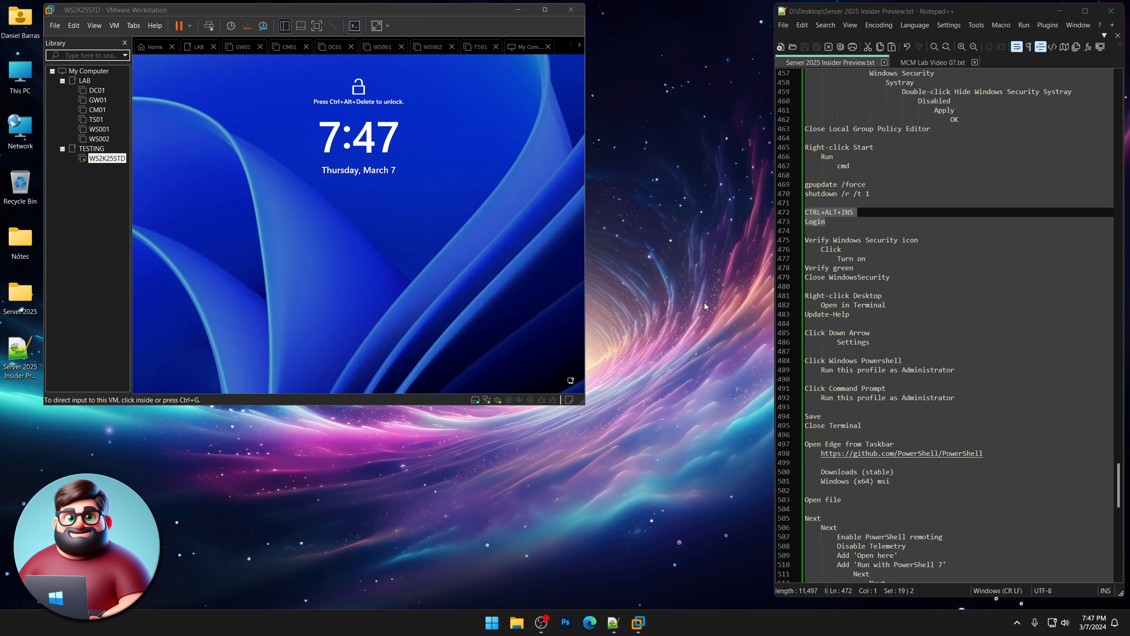
{"action": "left_click", "coordinate": [432, 228]}
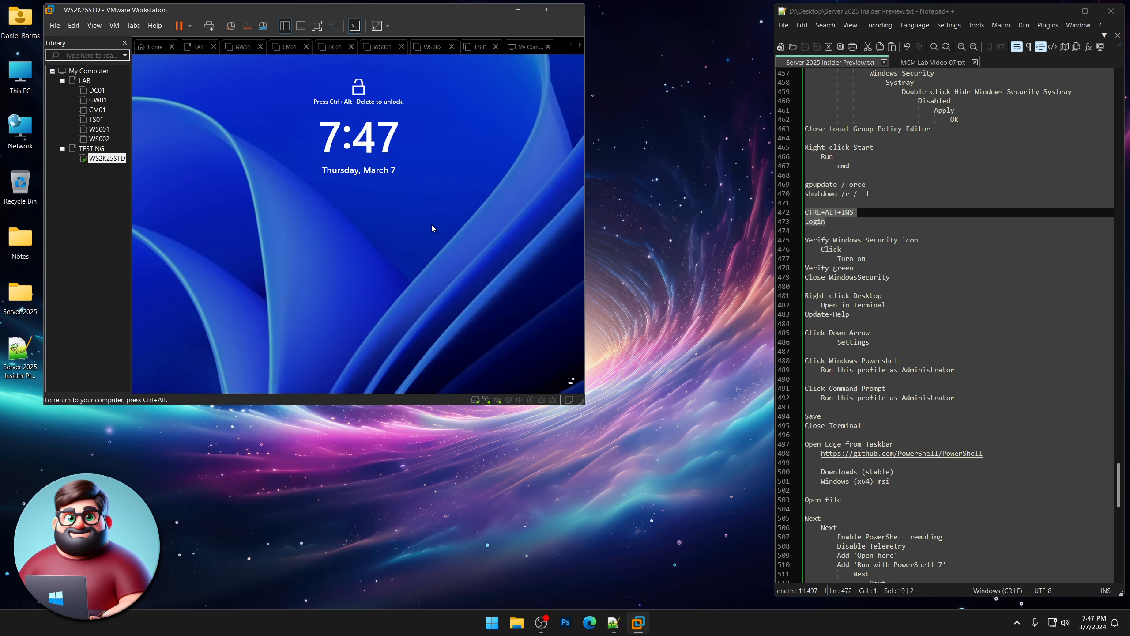
{"action": "key", "text": "ctrl+alt+Insert"}
{"action": "type", "text": "Passw0rd1234"}
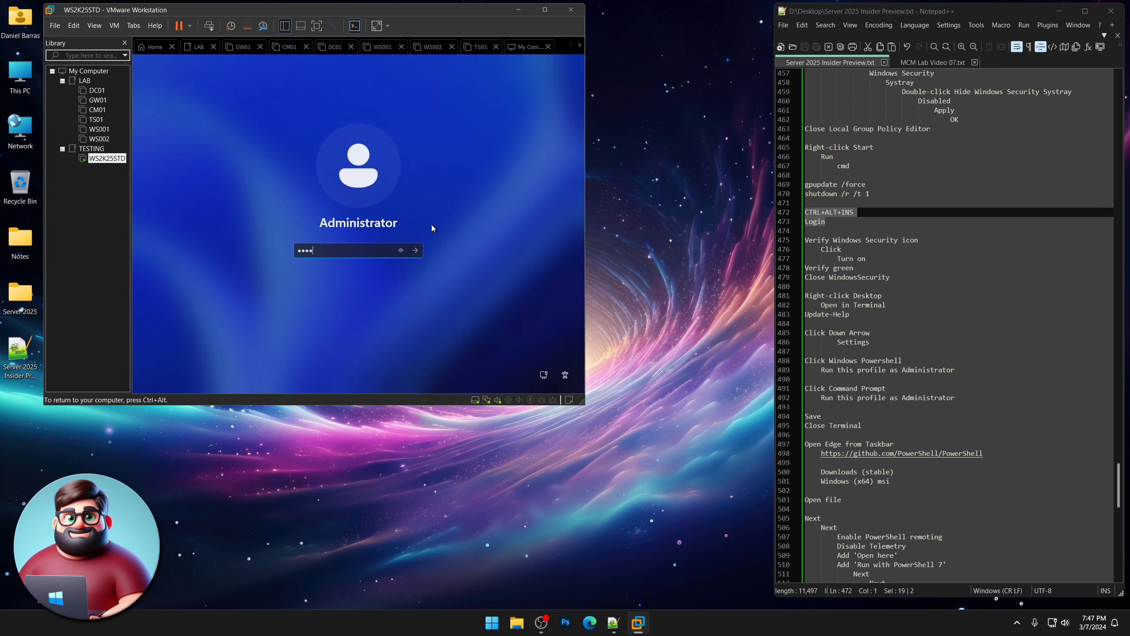
{"action": "key", "text": "Return"}
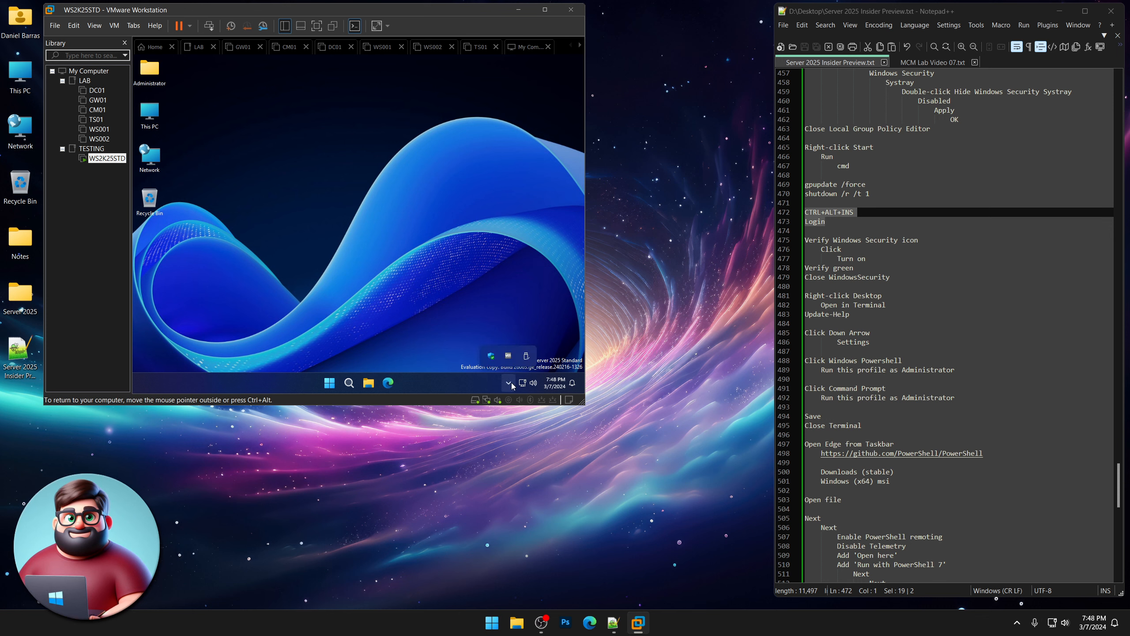
Pin the Windows Security shield to the taskbar, confirm all areas show no action needed, then close it.
{"action": "left_click_drag", "start_coordinate": [491, 356], "coordinate": [516, 389]}
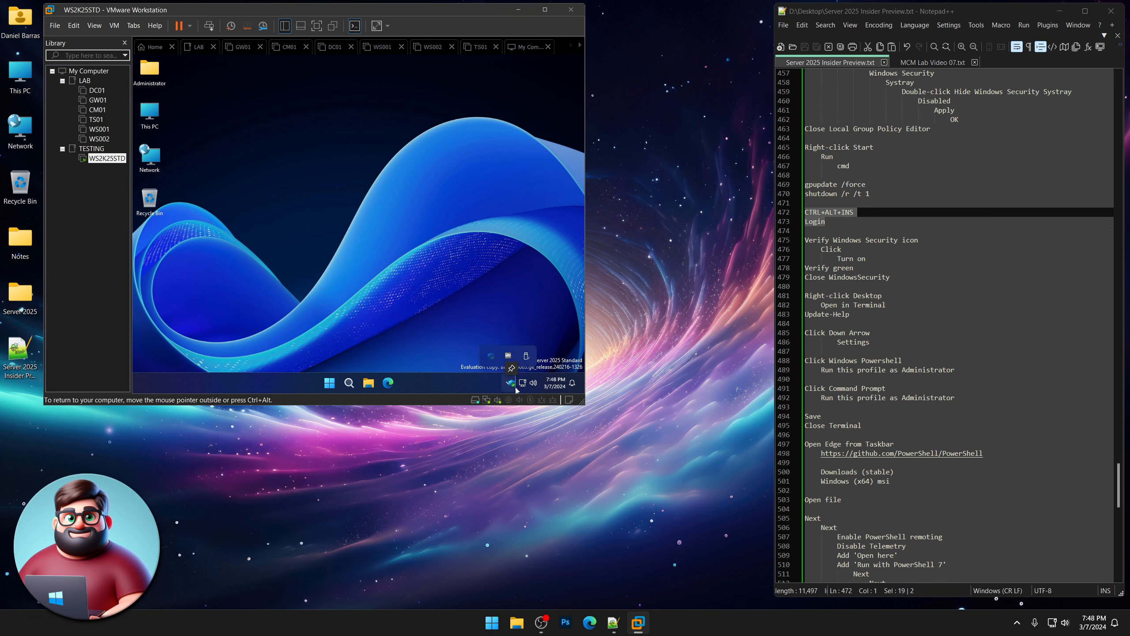
{"action": "left_click", "coordinate": [397, 341]}
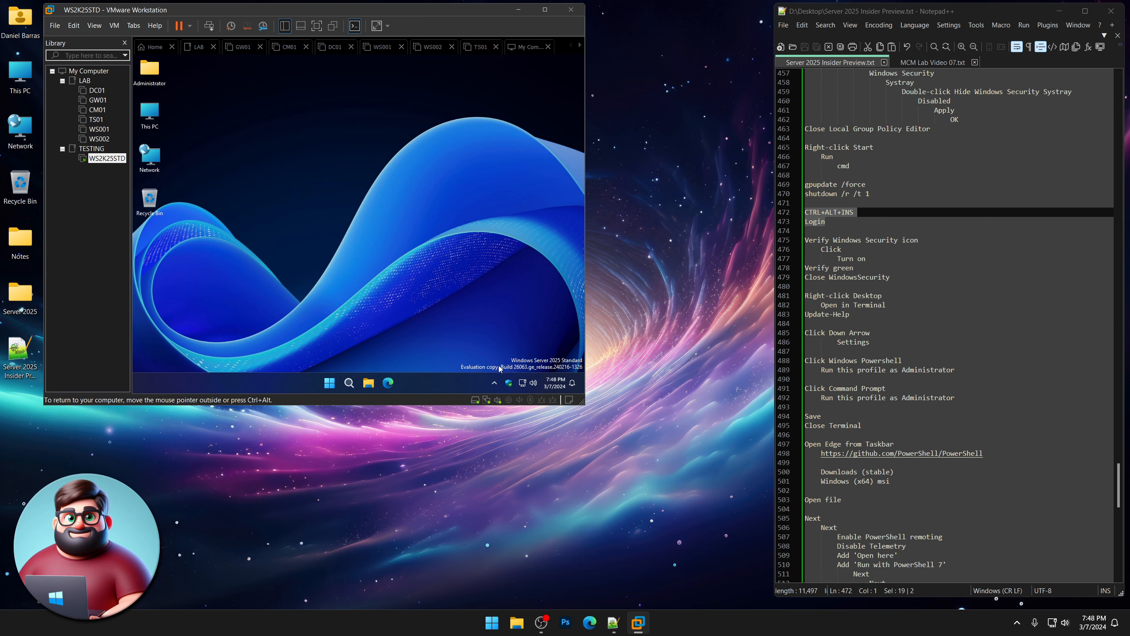
{"action": "left_click", "coordinate": [508, 383]}
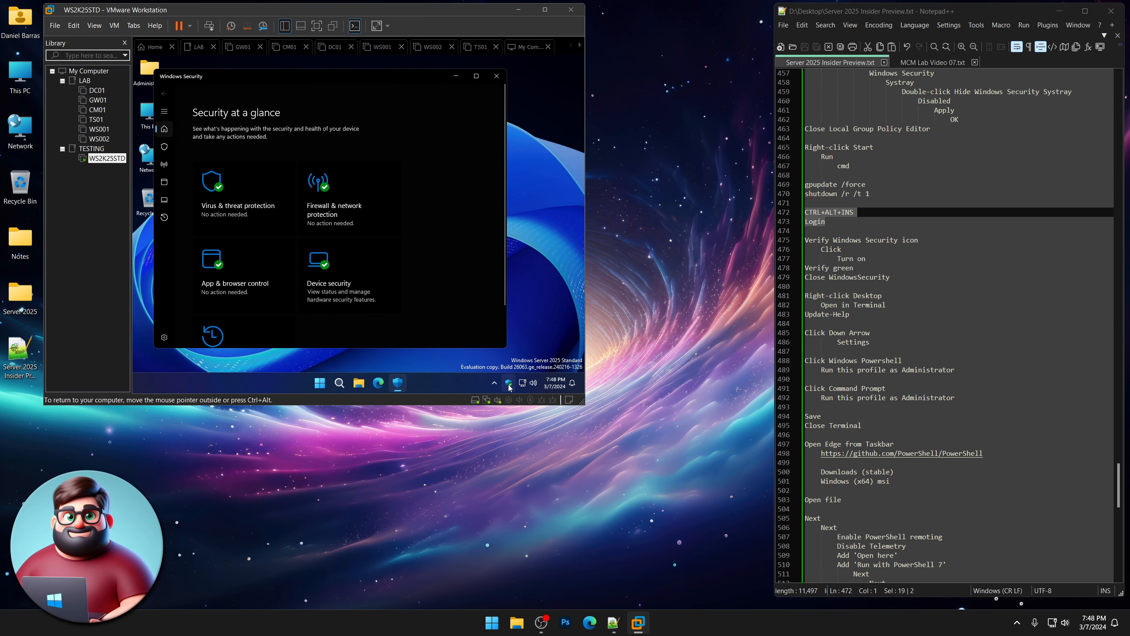
{"action": "scroll", "coordinate": [387, 262], "scroll_direction": "down", "scroll_amount": 2}
{"action": "scroll", "coordinate": [387, 261], "scroll_direction": "up", "scroll_amount": 2}
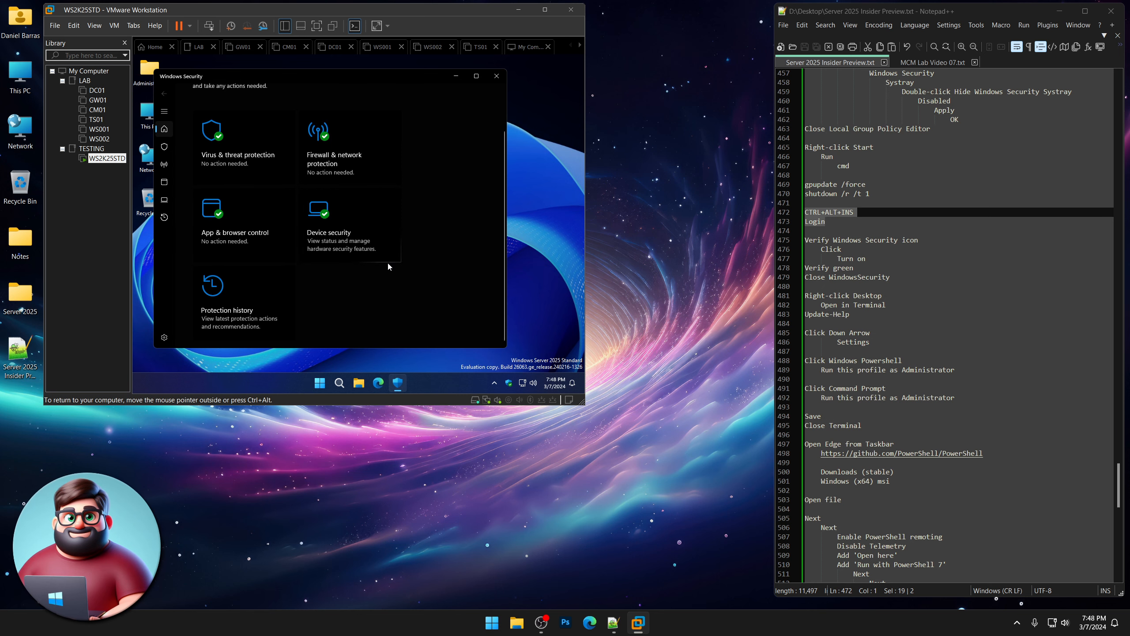
{"action": "left_click", "coordinate": [498, 76]}
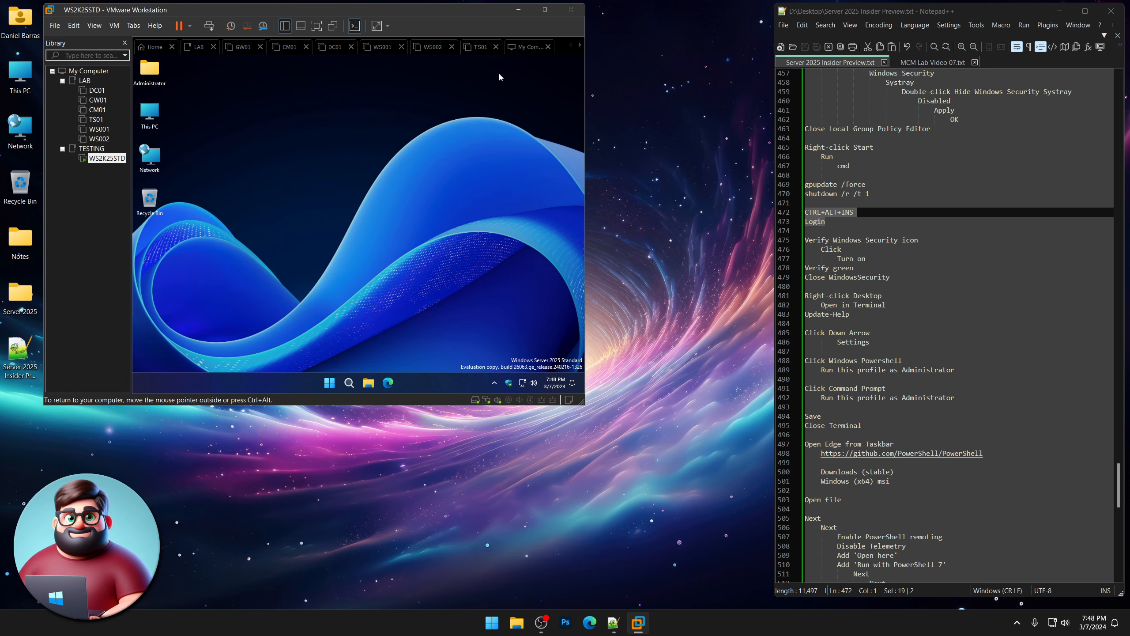
{"action": "scroll", "coordinate": [892, 281], "scroll_direction": "down", "scroll_amount": 2}
{"action": "scroll", "coordinate": [893, 282], "scroll_direction": "down", "scroll_amount": 2}
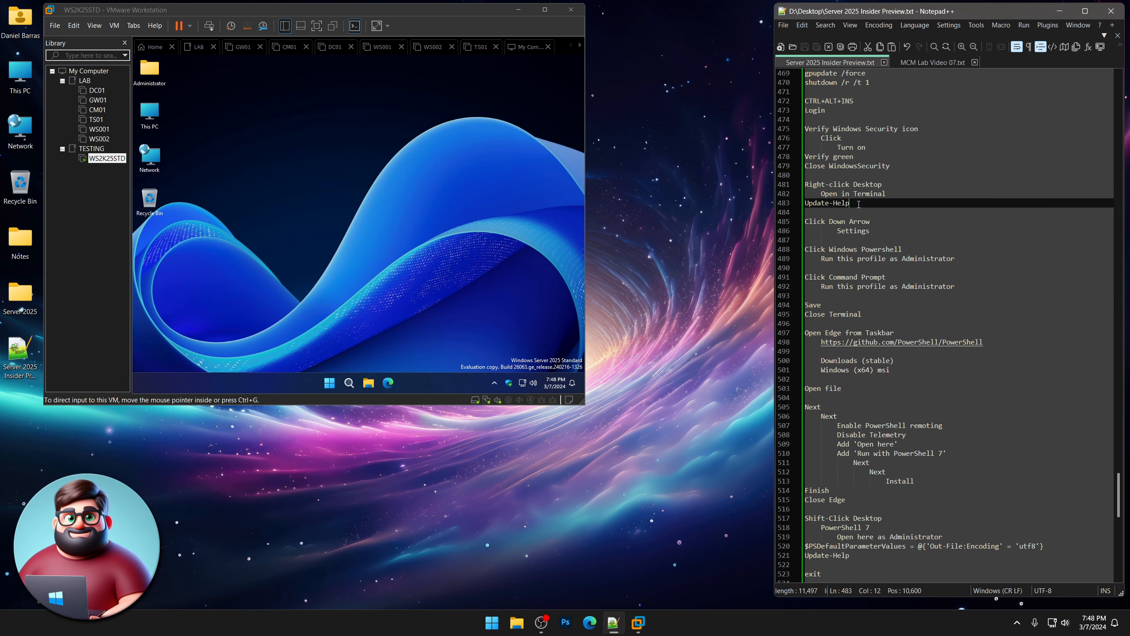
Run Update-Help in an admin Terminal from the VM desktop; ConfigDefender, ConfigDefenderPerformance, Get-NetView and Pester help fail.
{"action": "left_click_drag", "start_coordinate": [850, 202], "coordinate": [805, 183]}
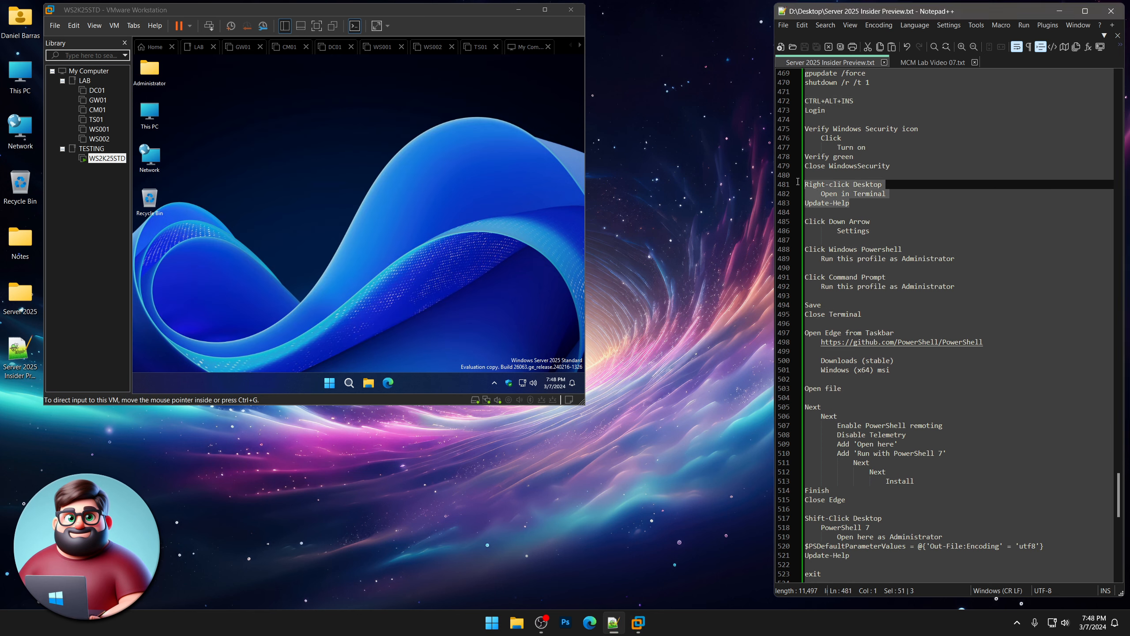
{"action": "right_click", "coordinate": [195, 99]}
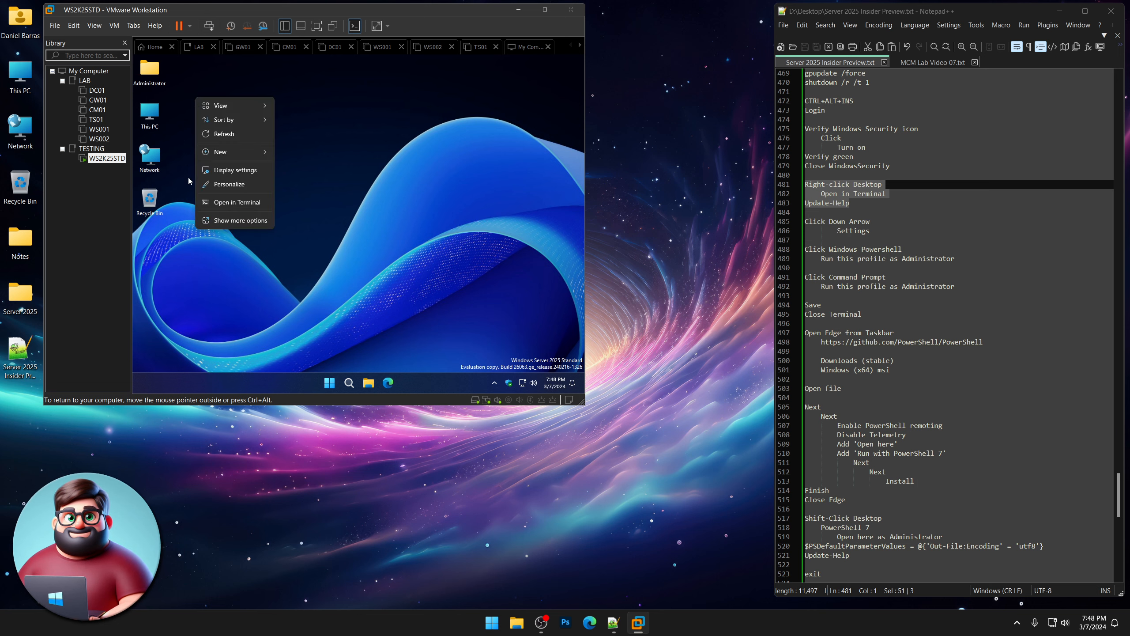
{"action": "left_click", "coordinate": [229, 201]}
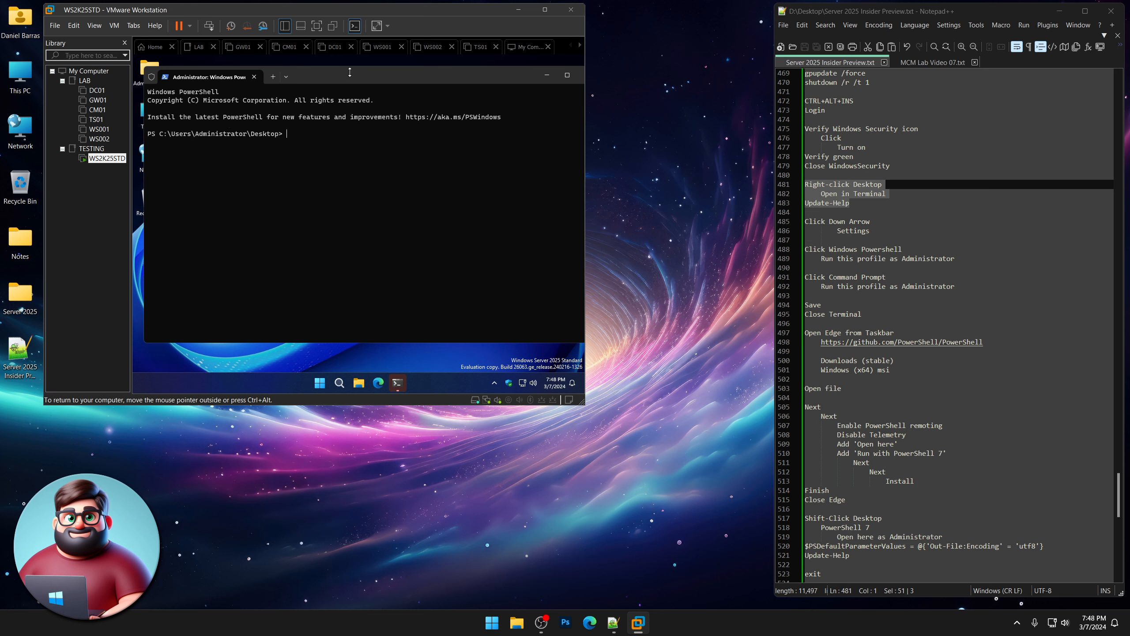
{"action": "left_click_drag", "start_coordinate": [396, 80], "coordinate": [393, 98]}
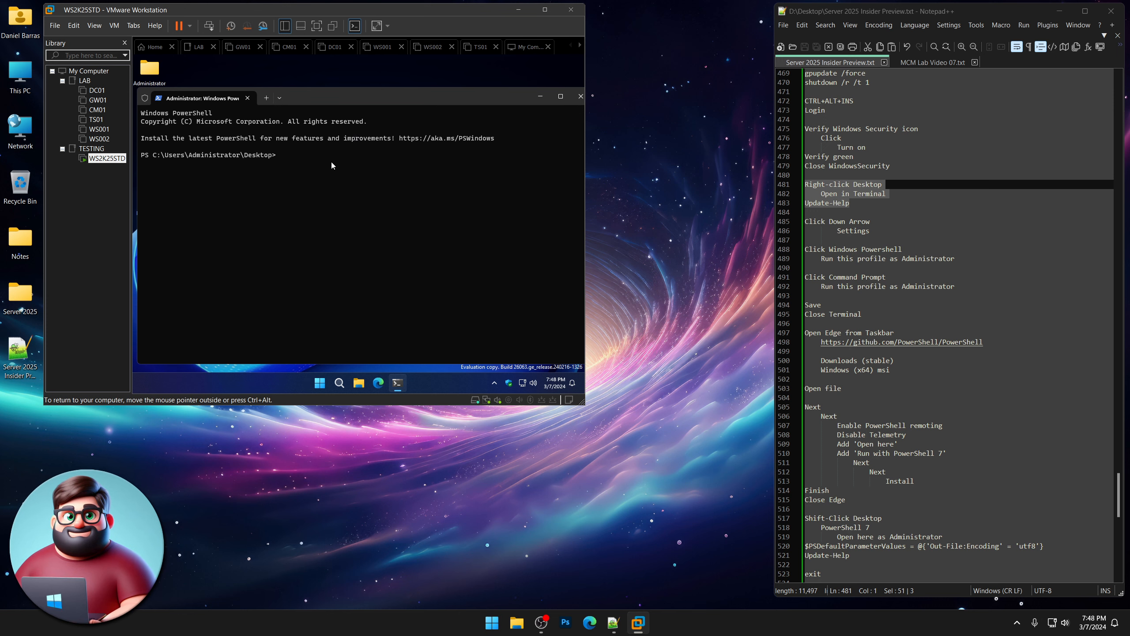
{"action": "type", "text": "Update-Help"}
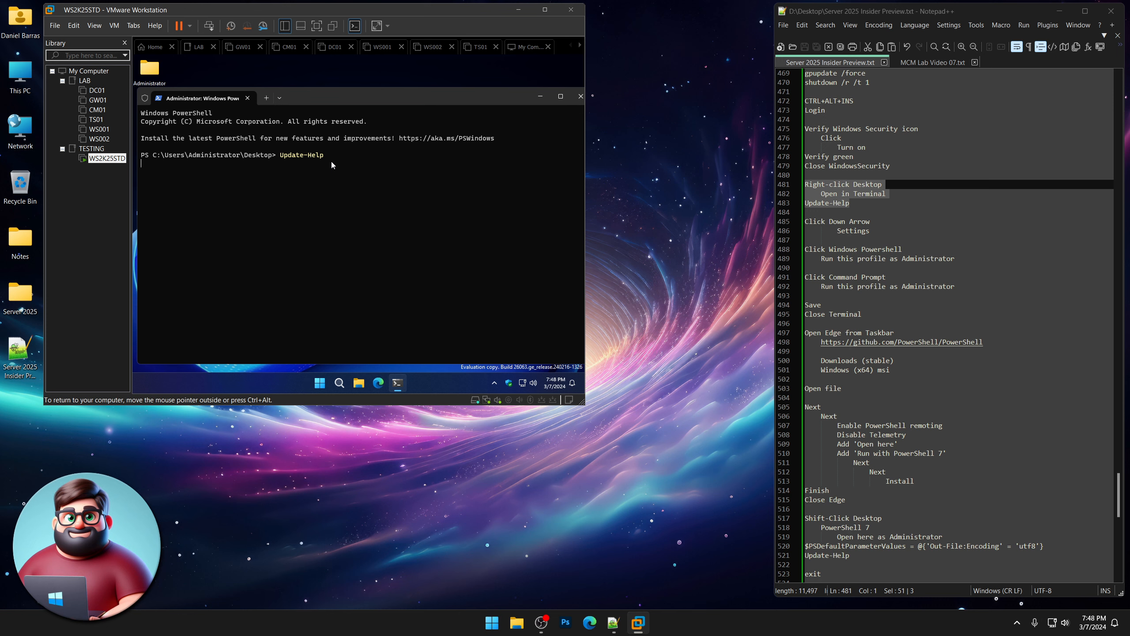
{"action": "key", "text": "Return"}
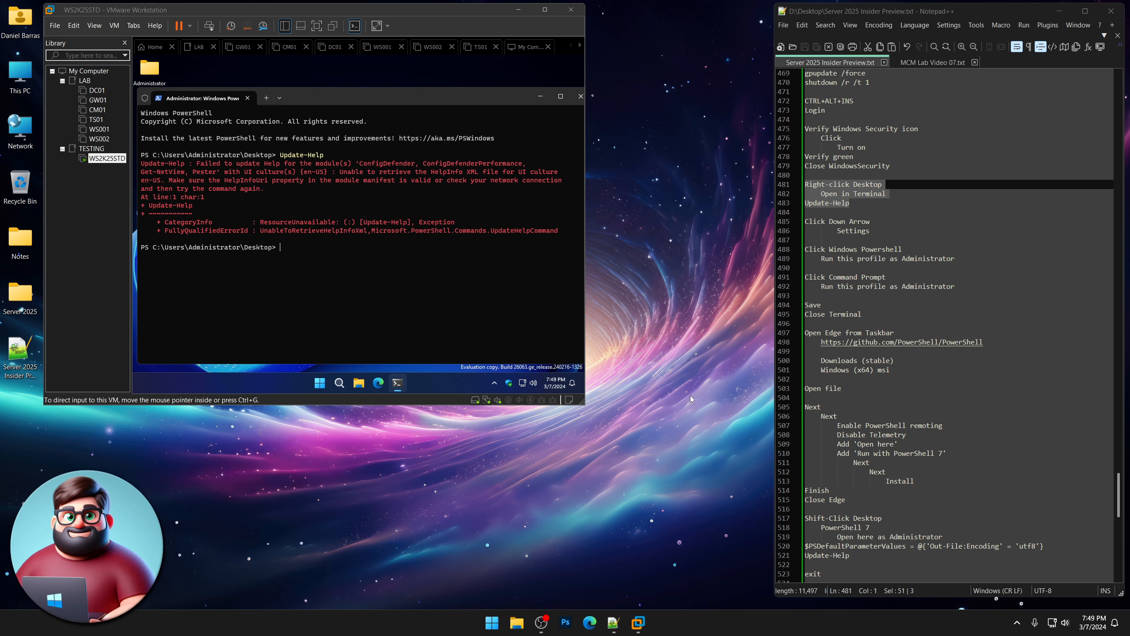
{"action": "left_click", "coordinate": [306, 187]}
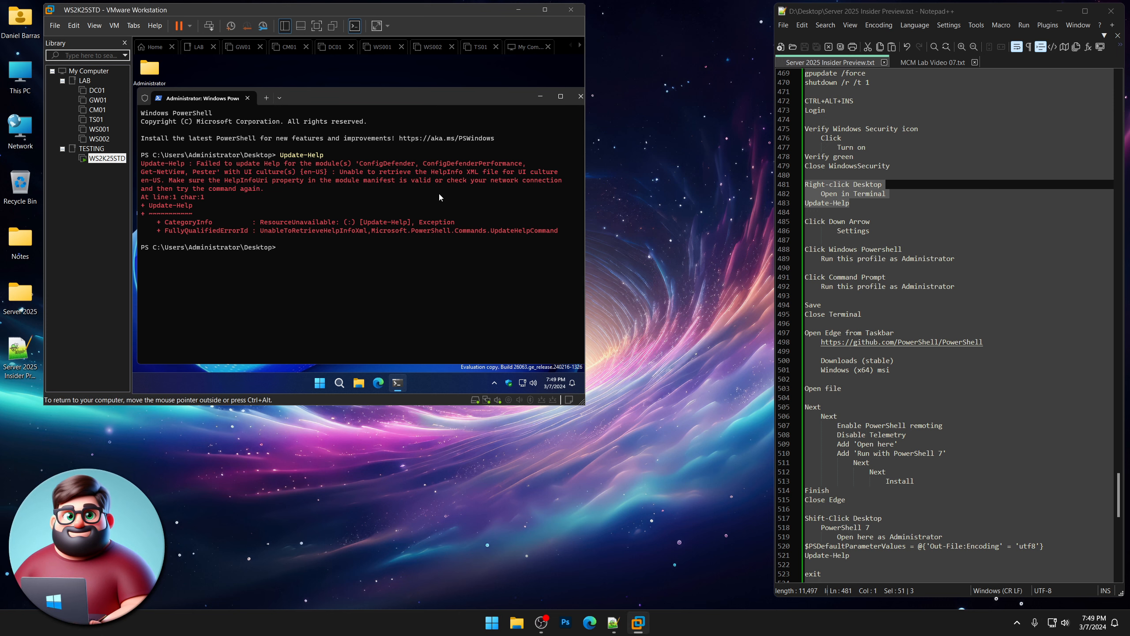
Turn on 'Run this profile as Administrator' for Windows PowerShell and Command Prompt, save, and close Terminal.
{"action": "left_click", "coordinate": [282, 102]}
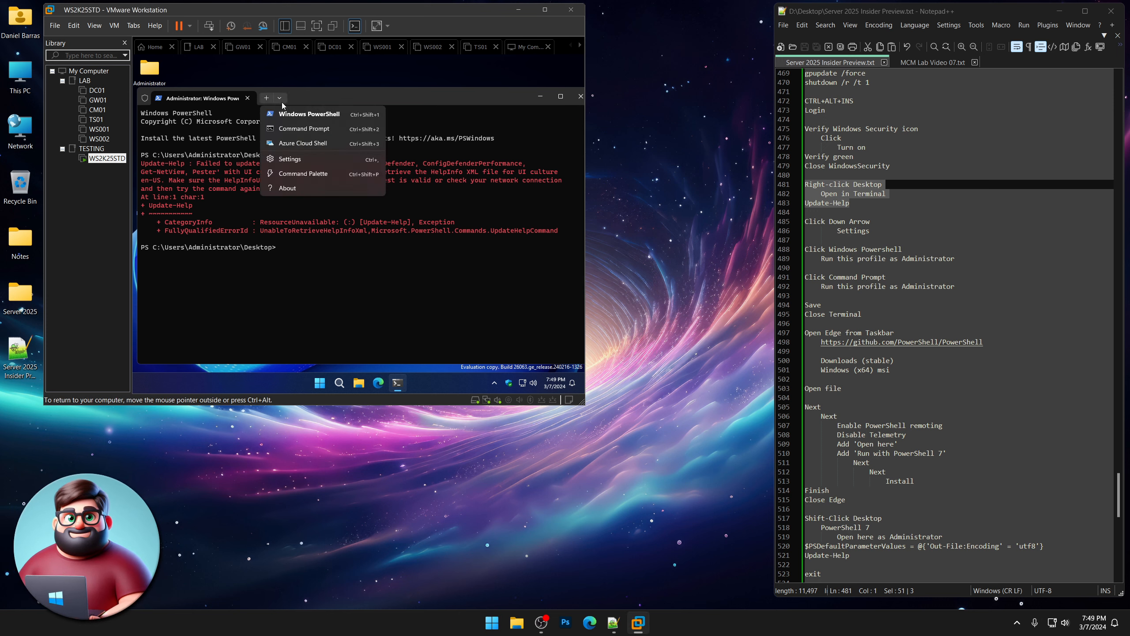
{"action": "left_click", "coordinate": [288, 161]}
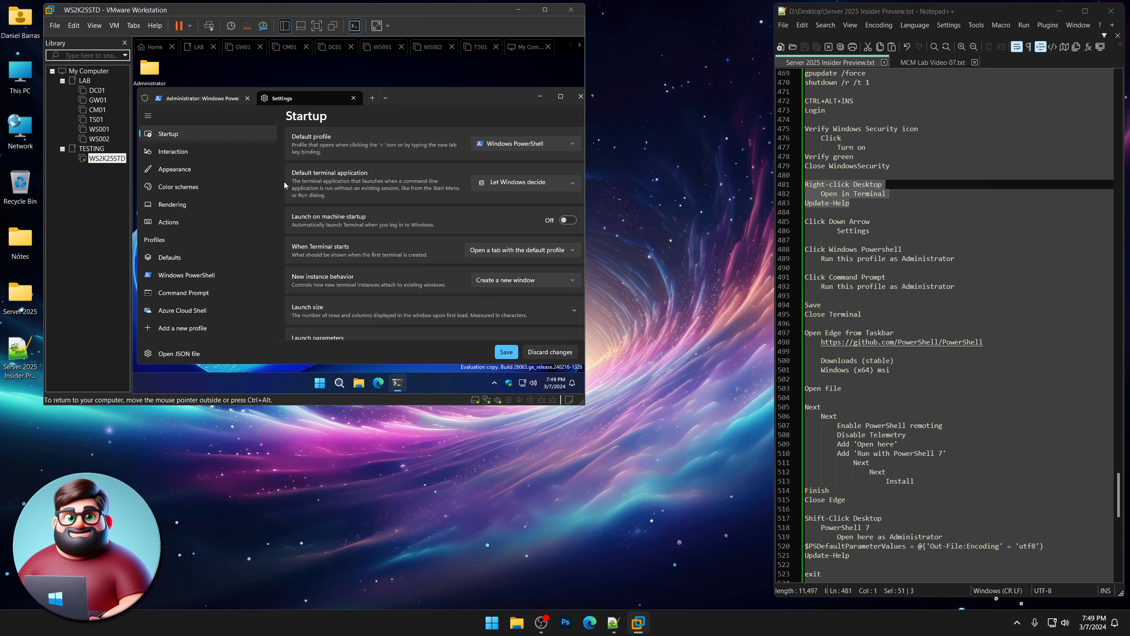
{"action": "left_click", "coordinate": [199, 273]}
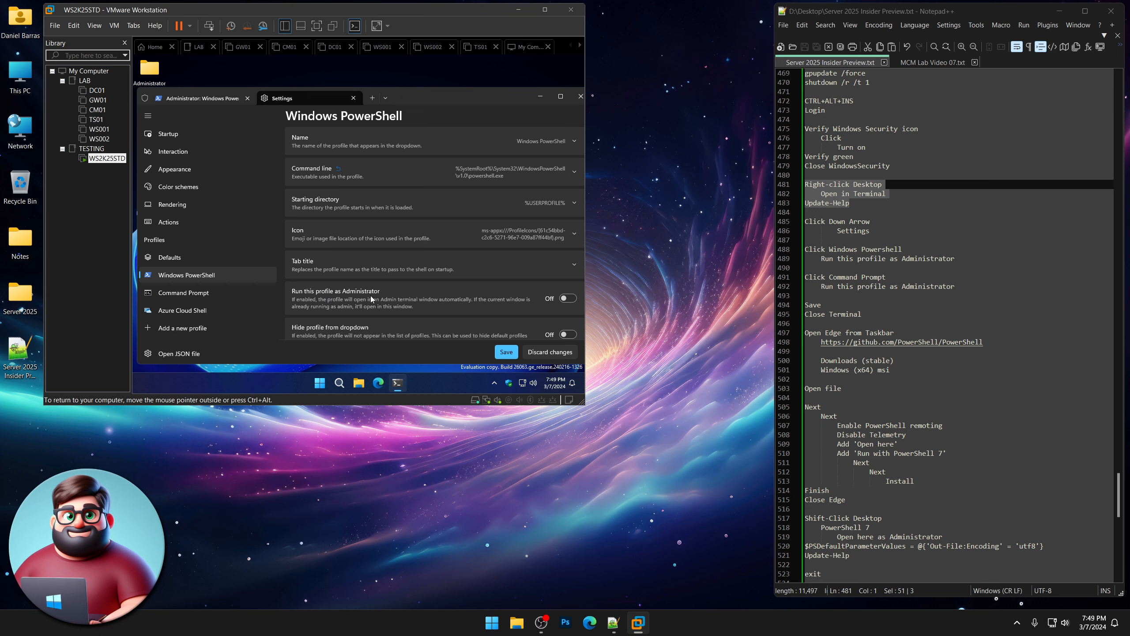
{"action": "left_click", "coordinate": [570, 300]}
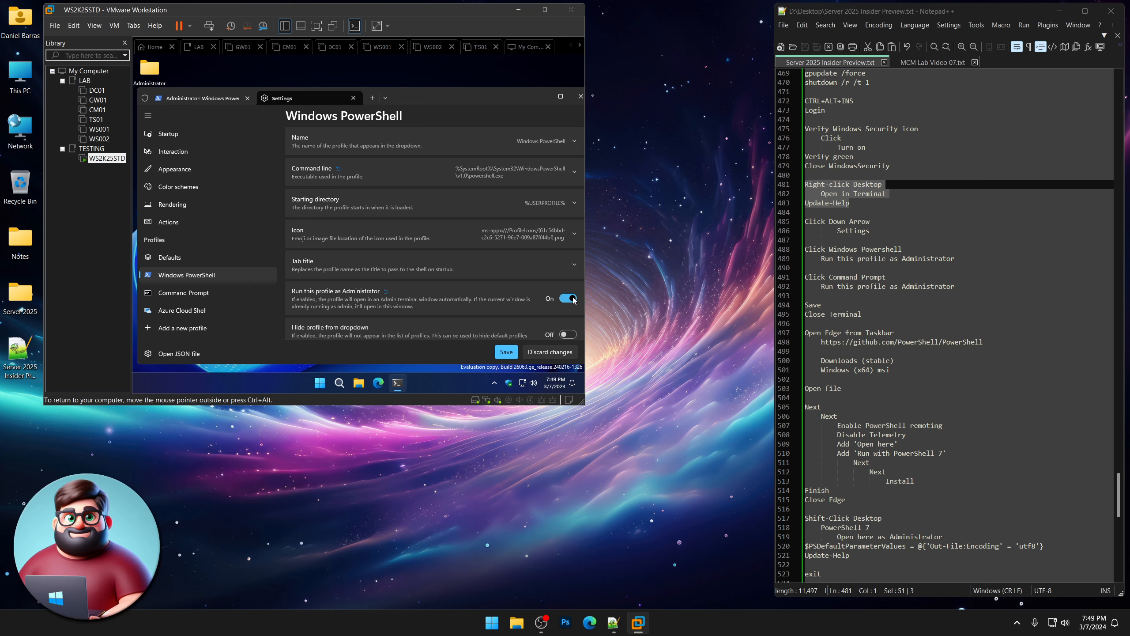
{"action": "left_click", "coordinate": [200, 295]}
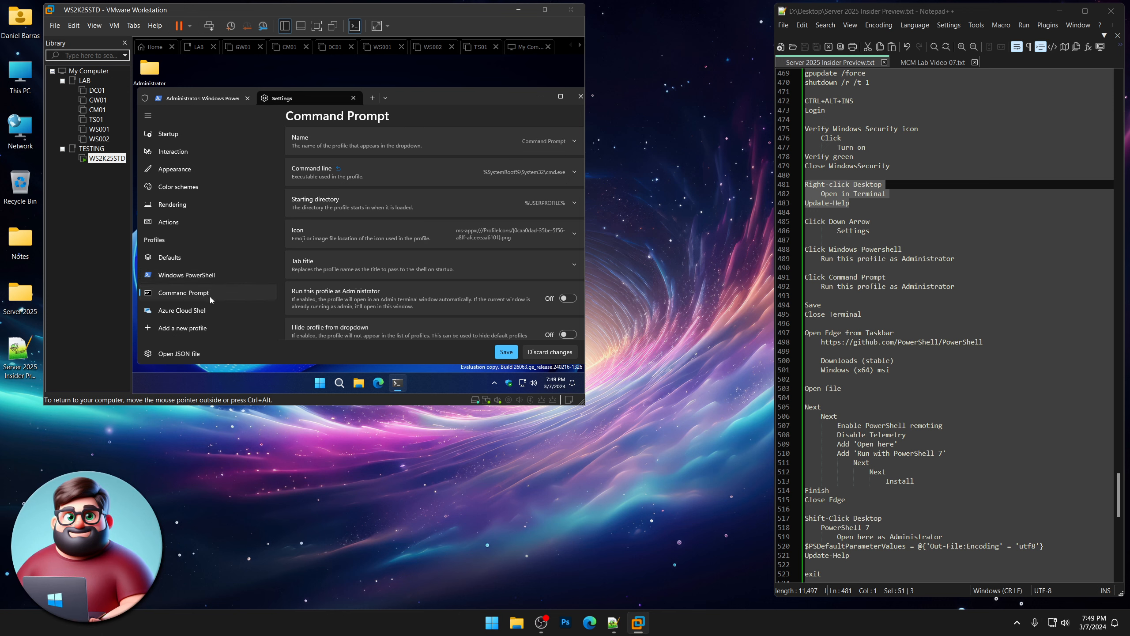
{"action": "left_click", "coordinate": [569, 299]}
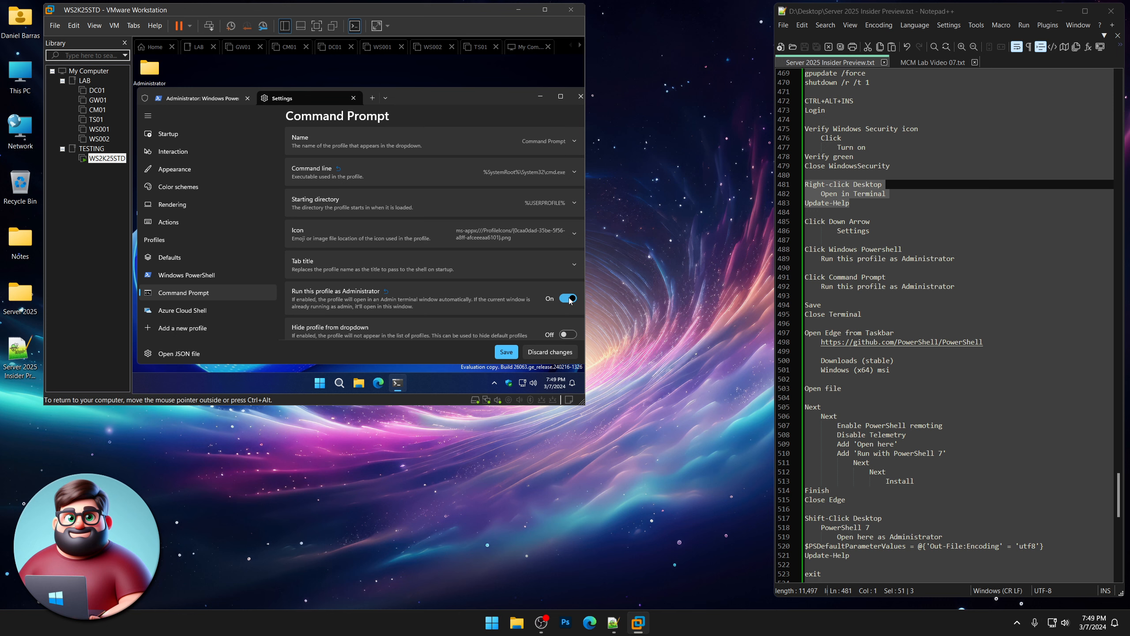
{"action": "left_click", "coordinate": [506, 352]}
{"action": "left_click", "coordinate": [354, 98]}
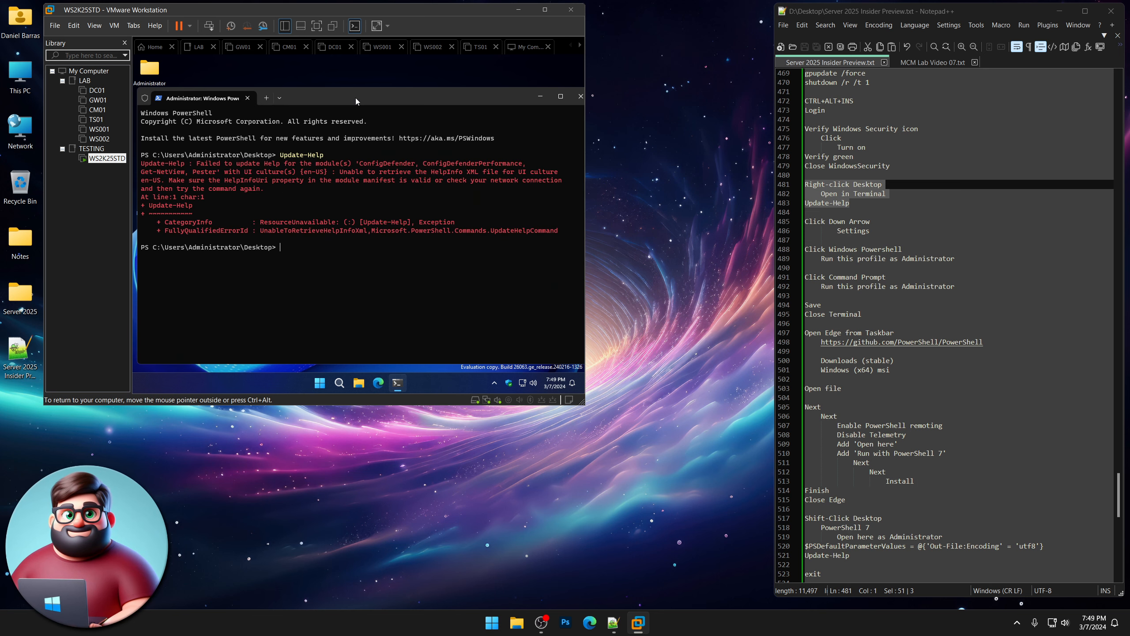
{"action": "left_click", "coordinate": [580, 96]}
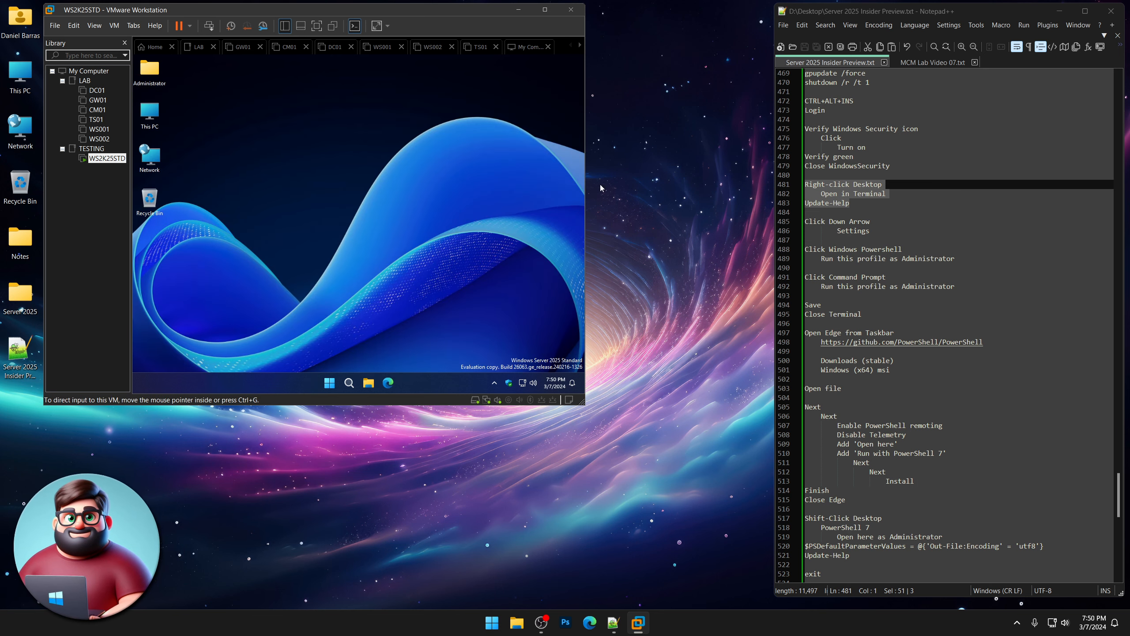
Copy the PowerShell GitHub URL from the Notepad++ notes.
{"action": "scroll", "coordinate": [851, 235], "scroll_direction": "down", "scroll_amount": 5}
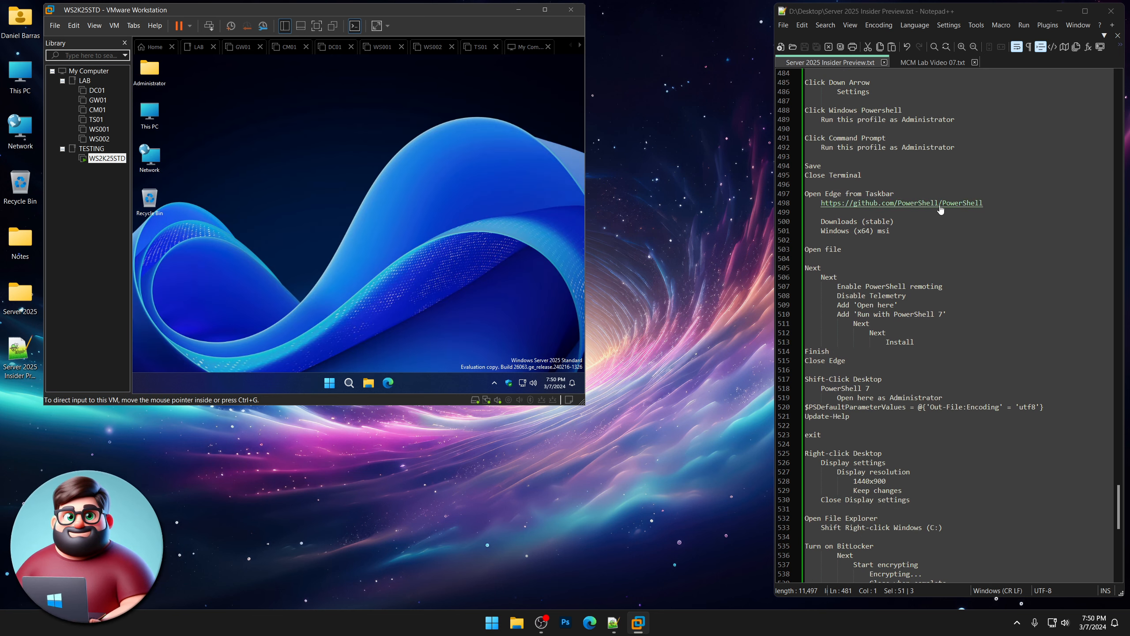
{"action": "left_click_drag", "start_coordinate": [996, 204], "coordinate": [821, 204]}
{"action": "right_click", "coordinate": [840, 204]}
{"action": "left_click", "coordinate": [866, 221]}
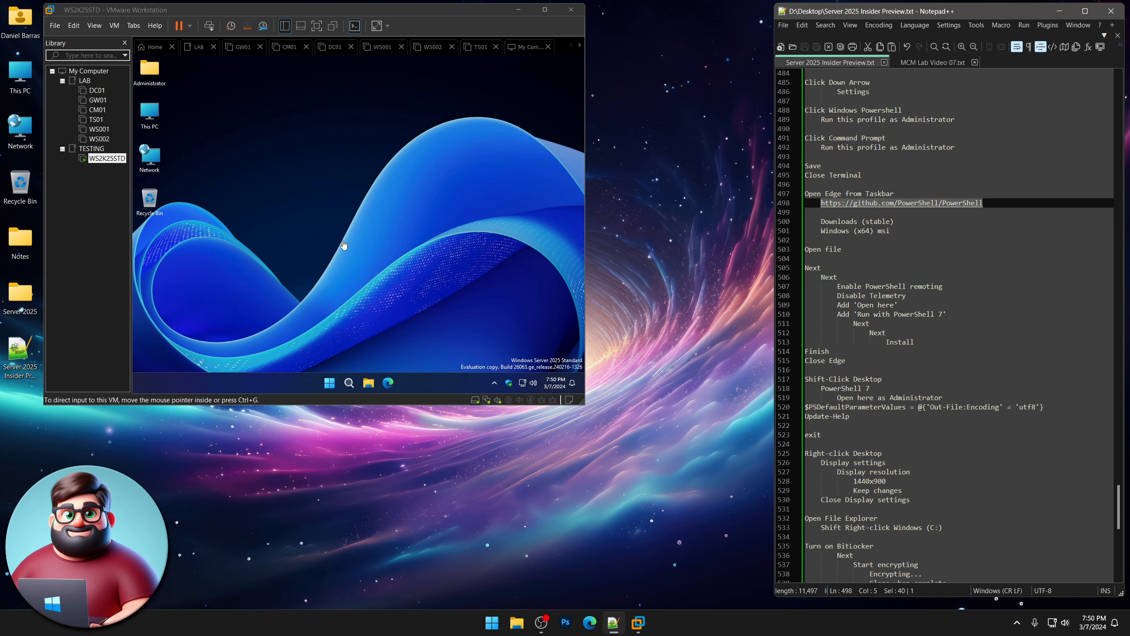
Load the GitHub page in the VM's Edge and download the stable Windows x64 MSI.
{"action": "left_click", "coordinate": [394, 381]}
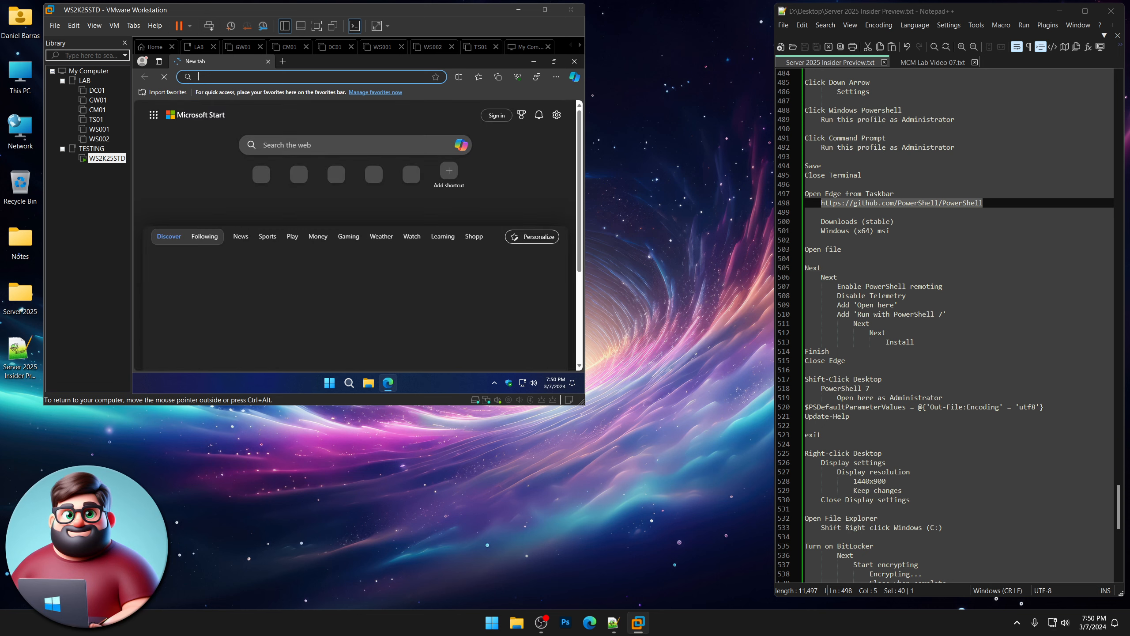
{"action": "key", "text": "ctrl+v"}
{"action": "key", "text": "Return"}
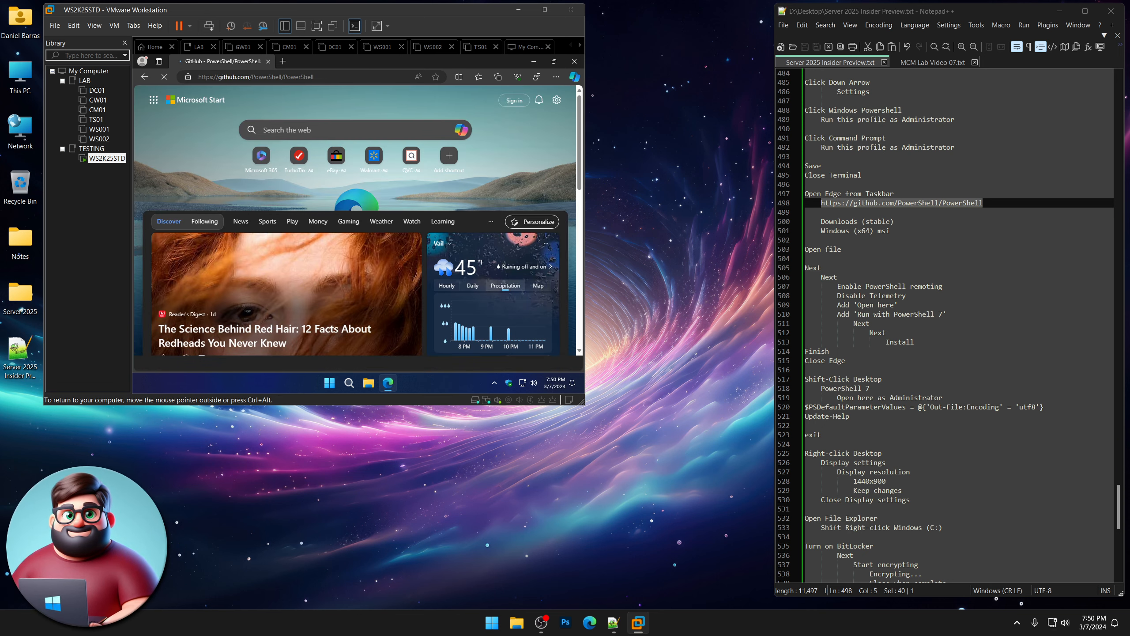
{"action": "scroll", "coordinate": [278, 227], "scroll_direction": "down", "scroll_amount": 15}
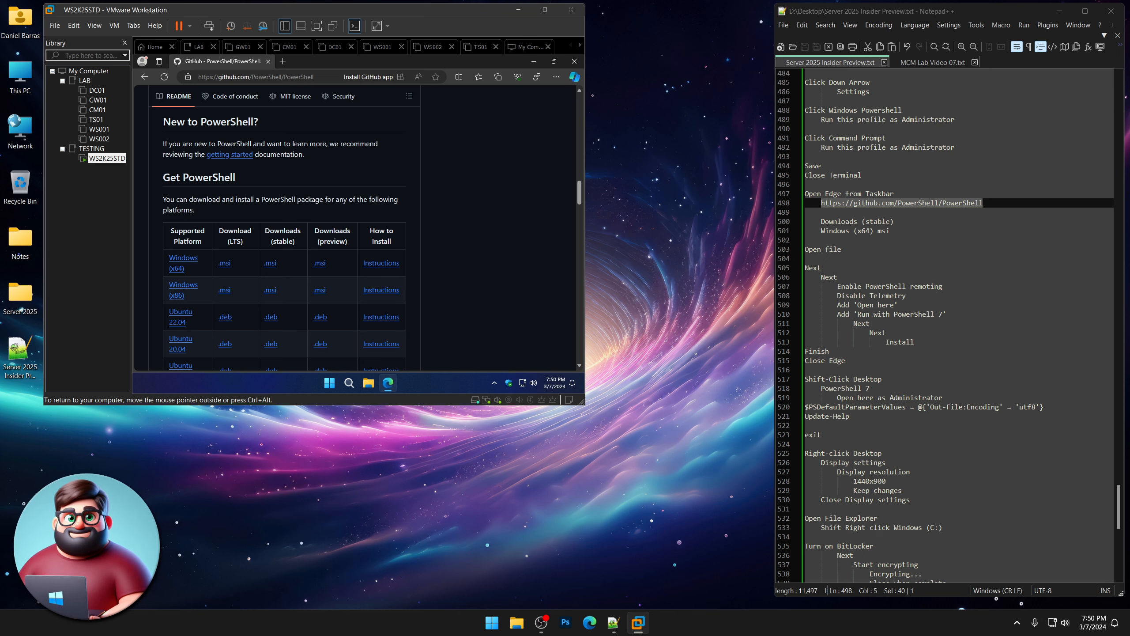
{"action": "left_click", "coordinate": [272, 263]}
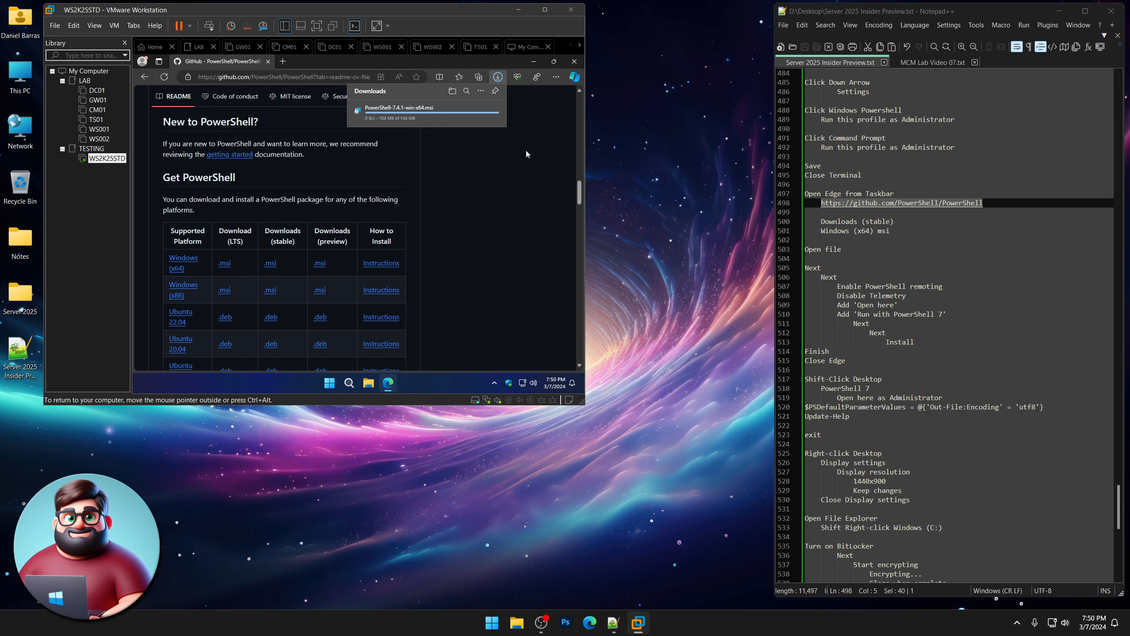
Launch the downloaded PowerShell MSI, close Edge, and keep the default install folder.
{"action": "left_click", "coordinate": [378, 116]}
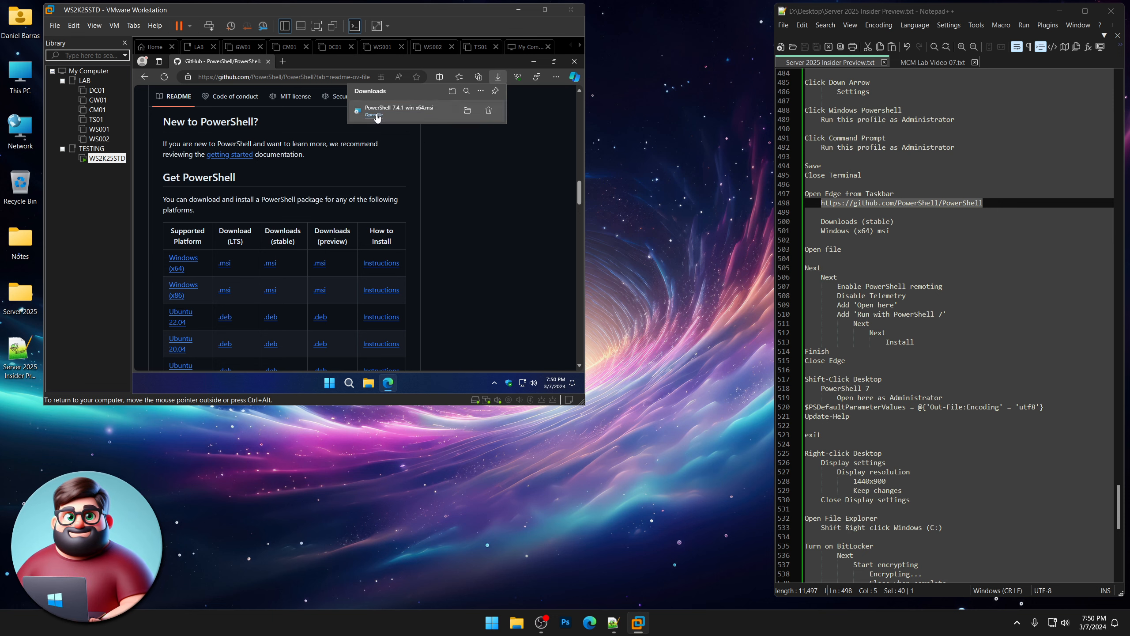
{"action": "left_click", "coordinate": [572, 66]}
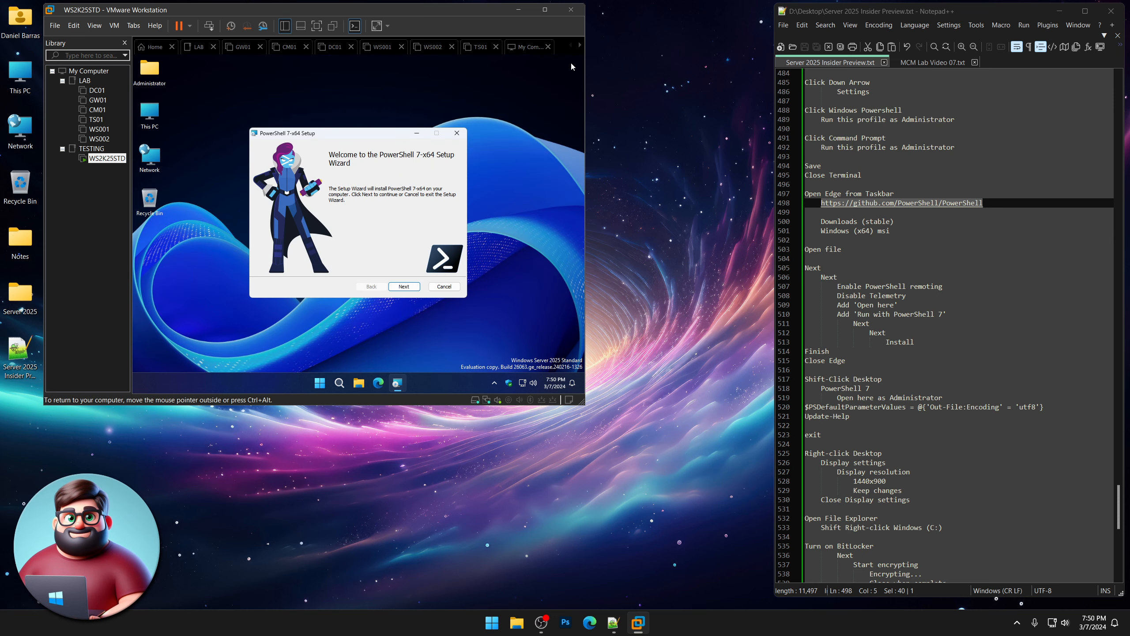
{"action": "left_click", "coordinate": [415, 290]}
{"action": "left_click", "coordinate": [404, 286]}
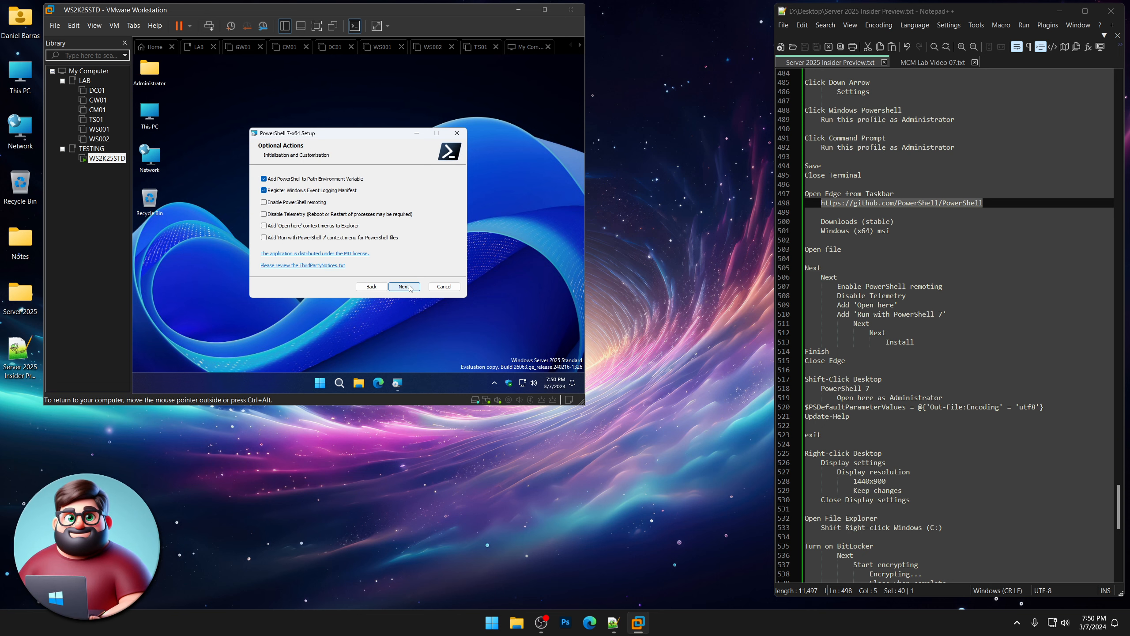
Enable remoting, disable telemetry, add Open here and Run with PowerShell 7 entries, then install.
{"action": "left_click", "coordinate": [264, 202]}
{"action": "left_click", "coordinate": [265, 214]}
{"action": "left_click", "coordinate": [264, 225]}
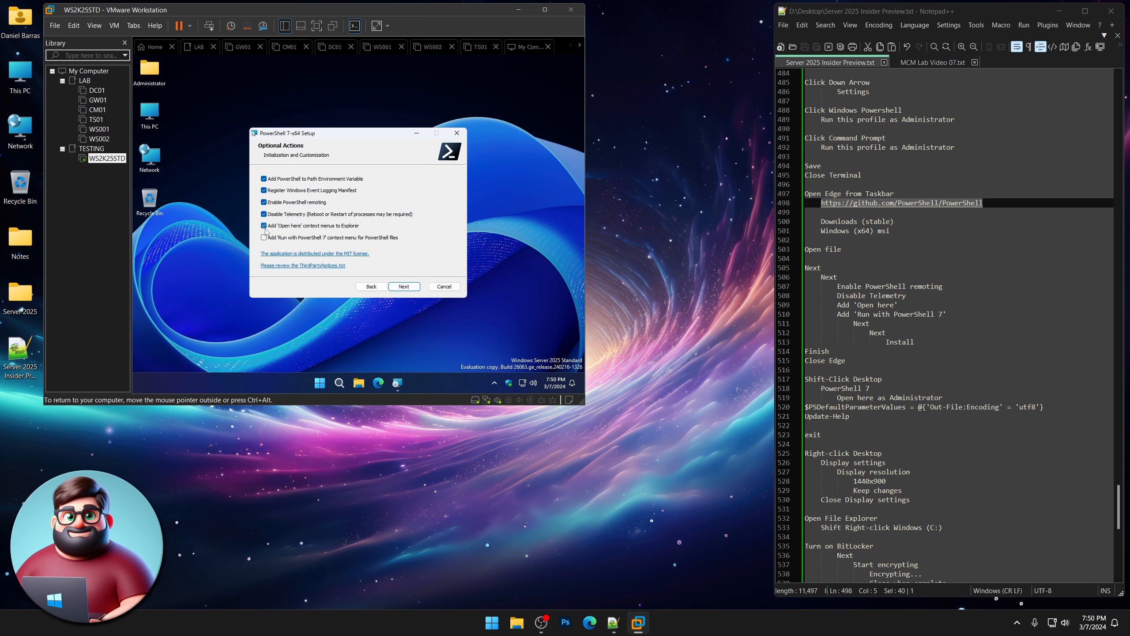
{"action": "left_click", "coordinate": [264, 237]}
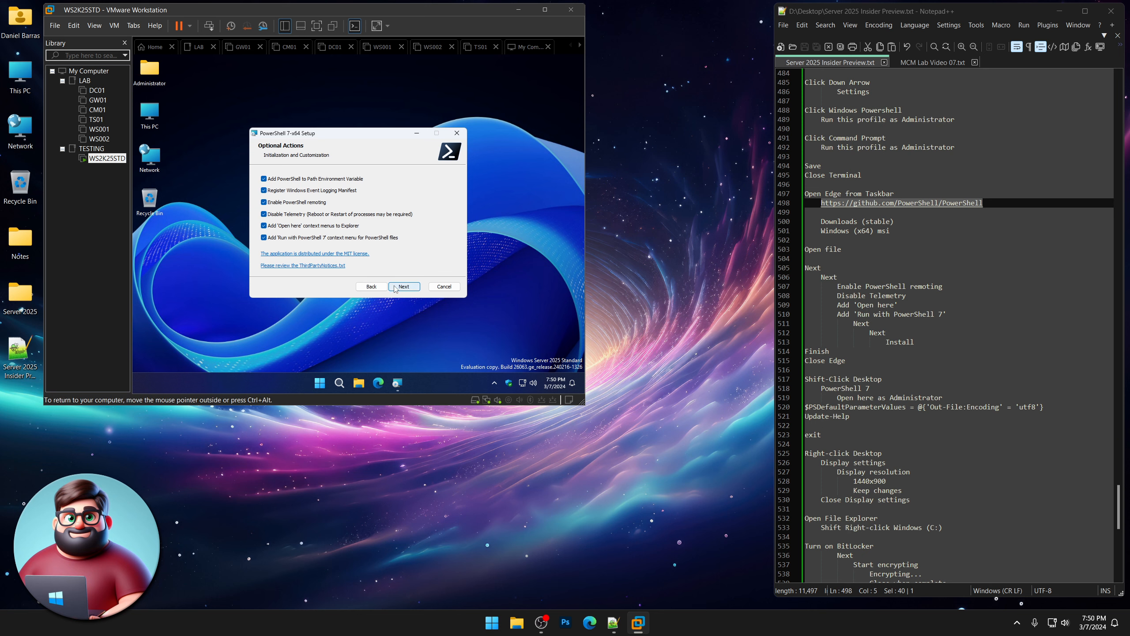
{"action": "left_click", "coordinate": [408, 289]}
{"action": "left_click", "coordinate": [409, 288]}
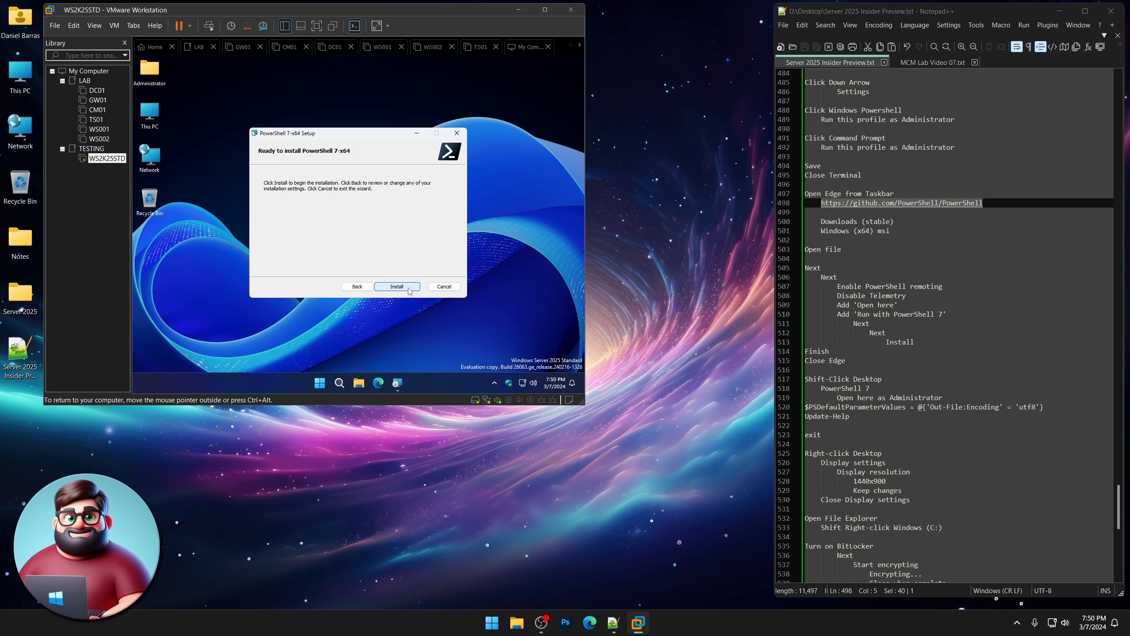
{"action": "left_click", "coordinate": [409, 289]}
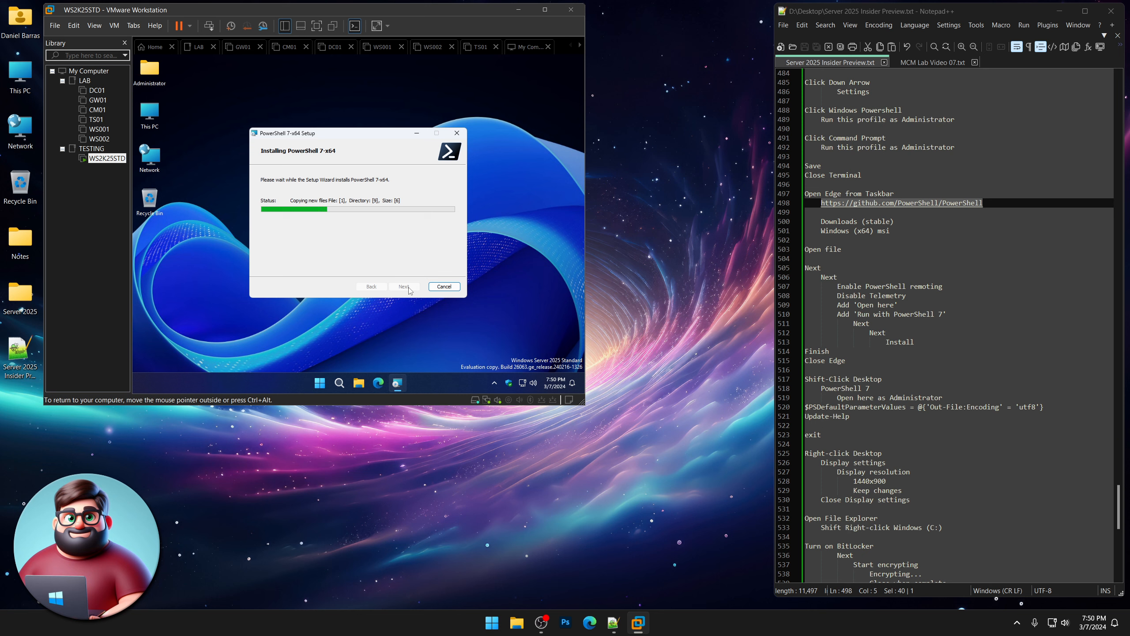
{"action": "scroll", "coordinate": [861, 246], "scroll_direction": "down", "scroll_amount": 6}
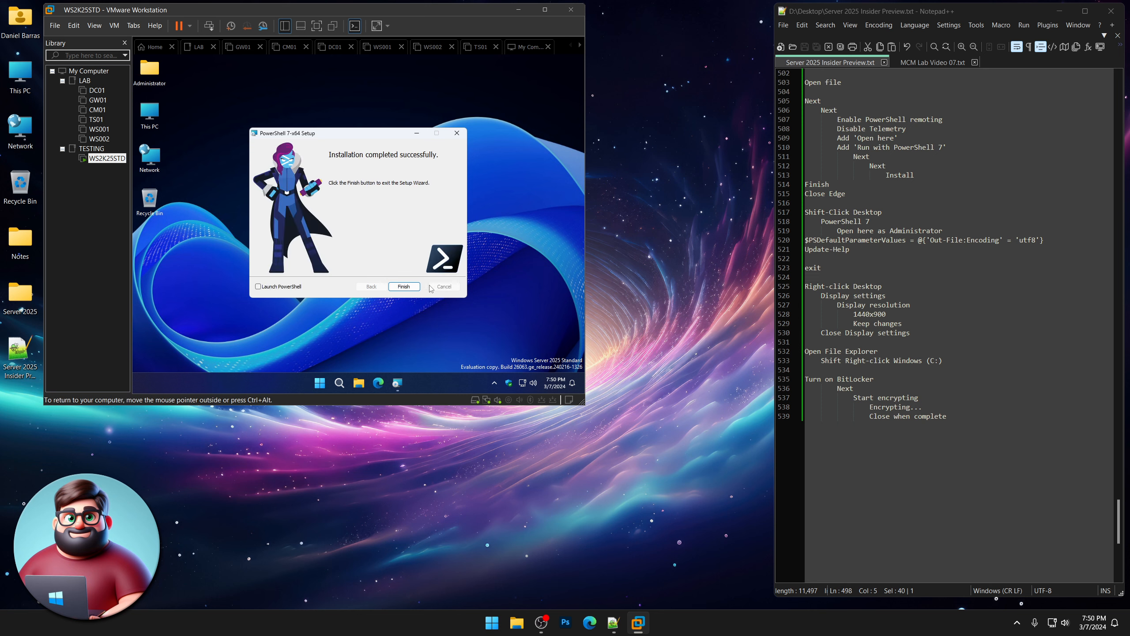
Finish the setup wizard and open PowerShell 7 as Administrator from the desktop context menu.
{"action": "left_click", "coordinate": [408, 287]}
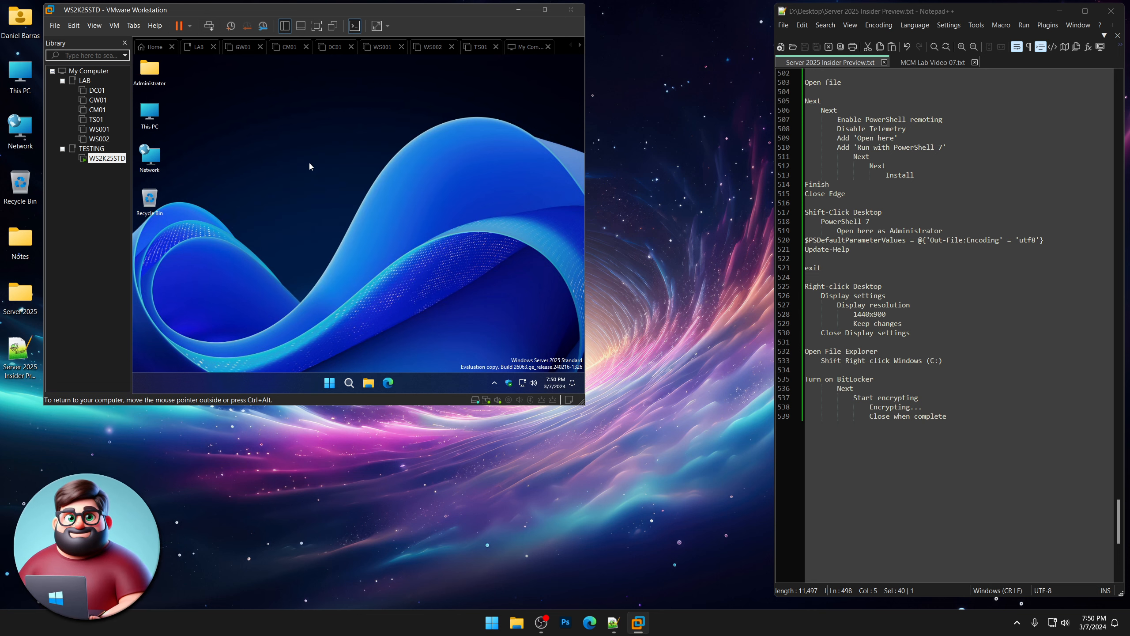
{"action": "right_click", "coordinate": [317, 122]}
{"action": "left_click", "coordinate": [294, 125]}
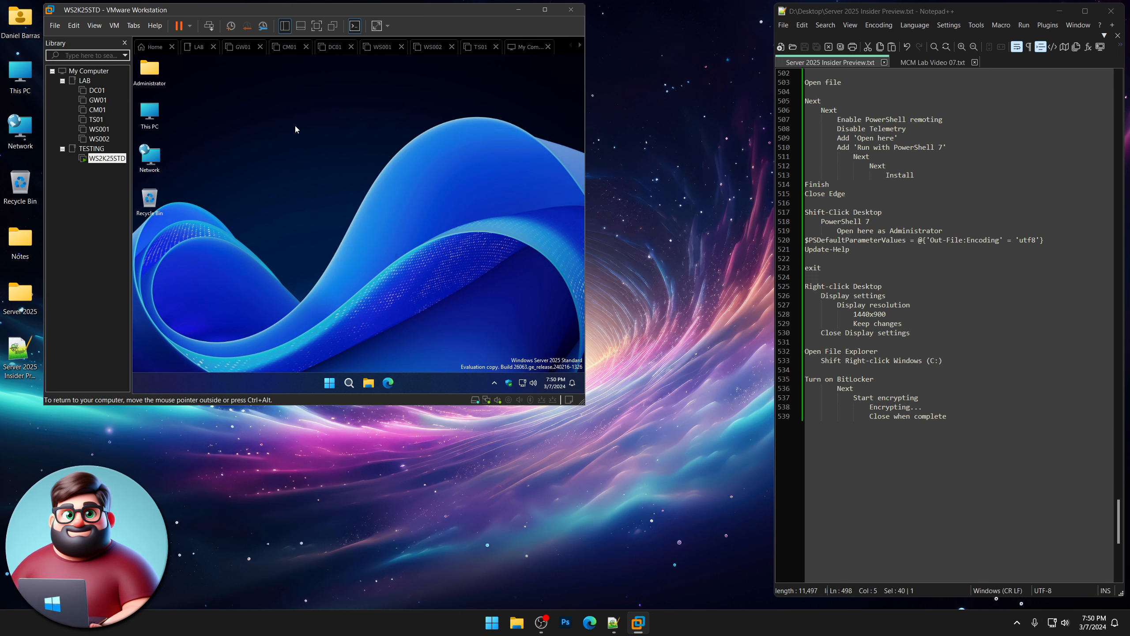
{"action": "right_click", "coordinate": [296, 129], "text": "shift"}
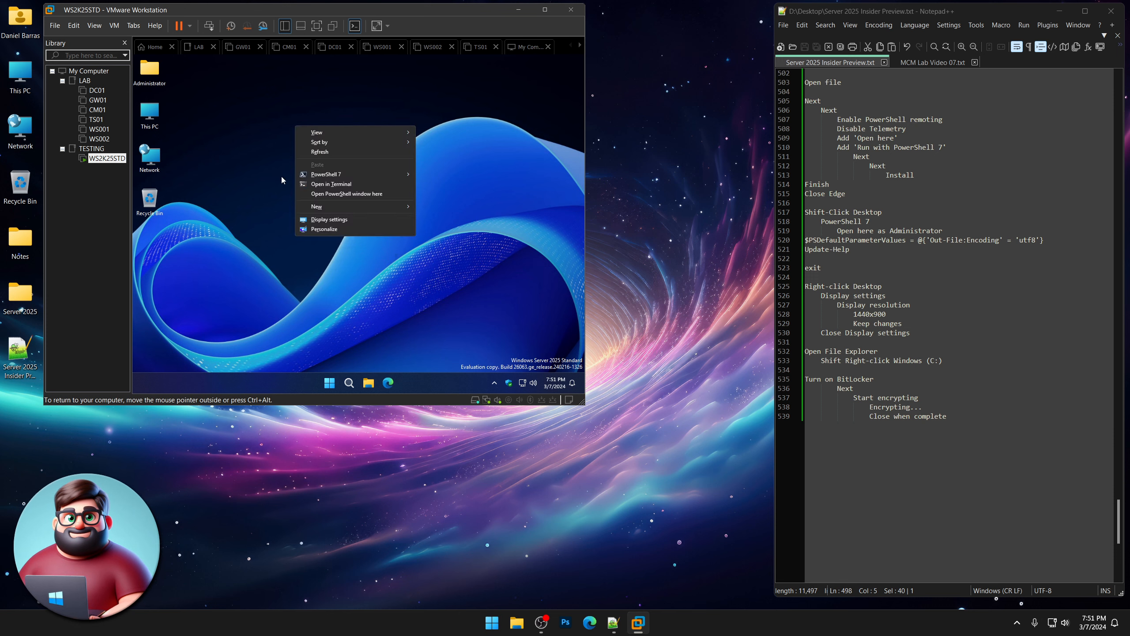
{"action": "mouse_move", "coordinate": [322, 179]}
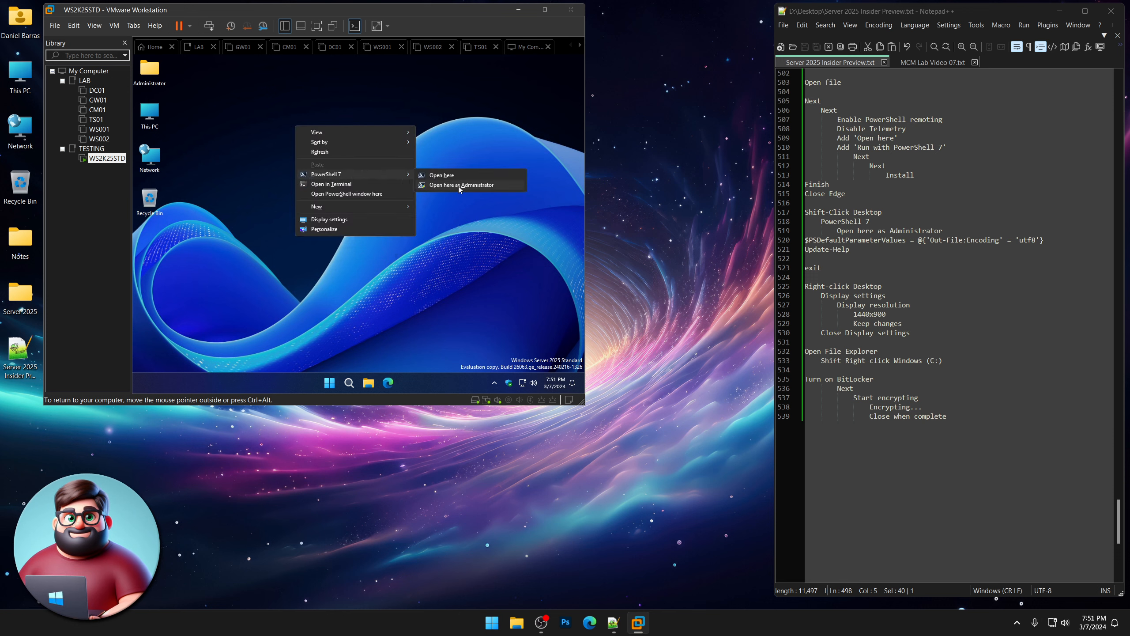
{"action": "left_click", "coordinate": [460, 187]}
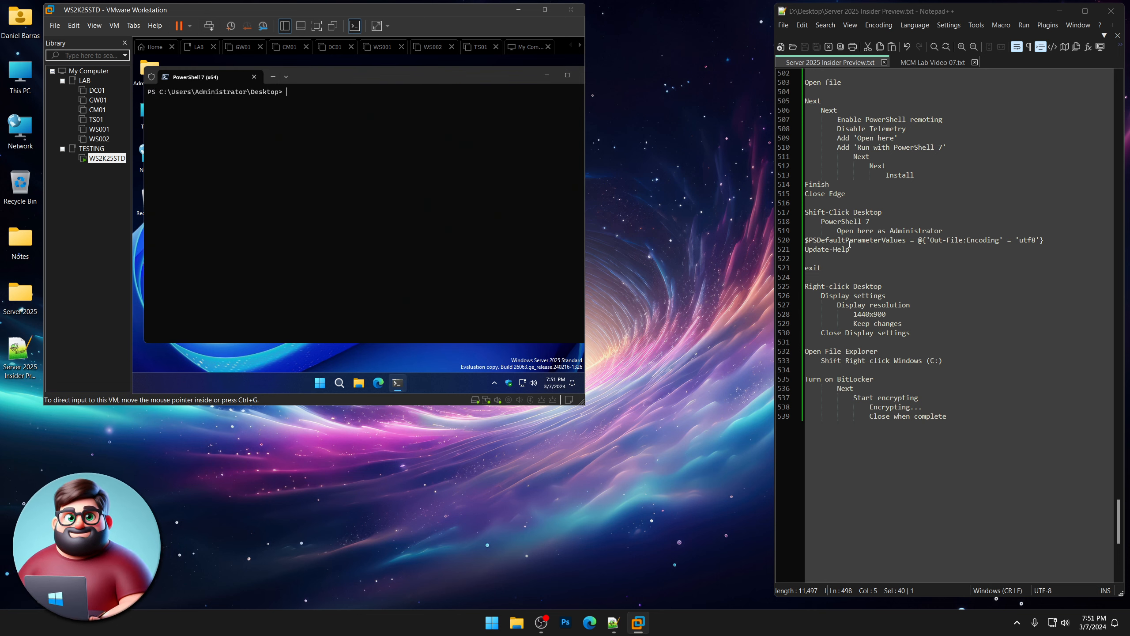
Run the $PSDefaultParameterValues line from the notes to make UTF-8 the default Out-File encoding.
{"action": "left_click_drag", "start_coordinate": [1043, 241], "coordinate": [801, 241]}
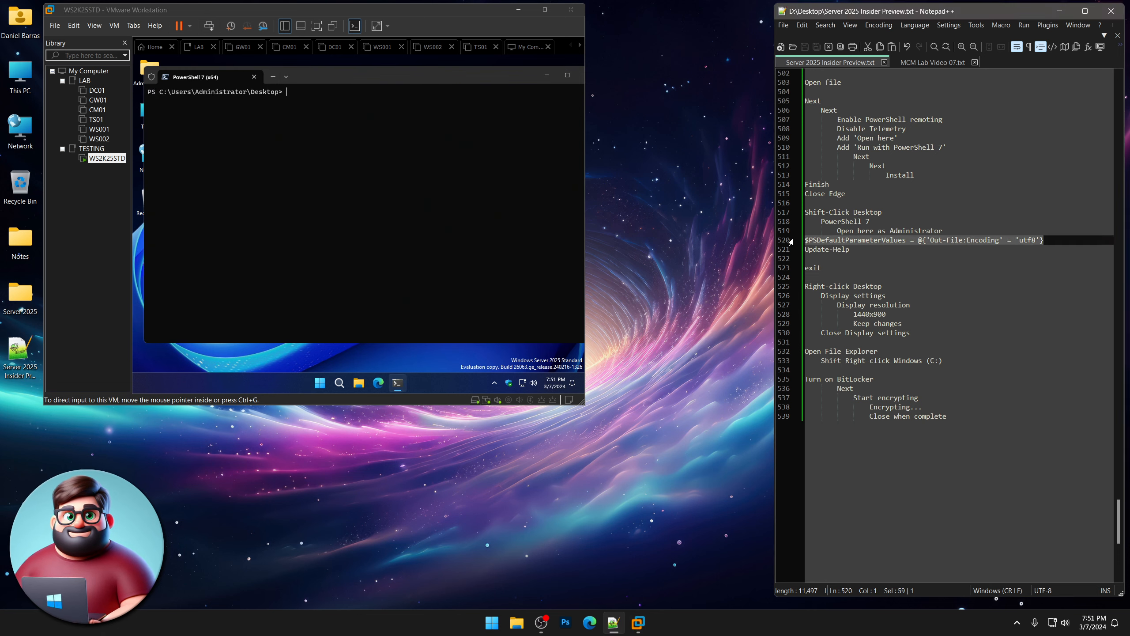
{"action": "right_click", "coordinate": [834, 240]}
{"action": "left_click", "coordinate": [864, 258]}
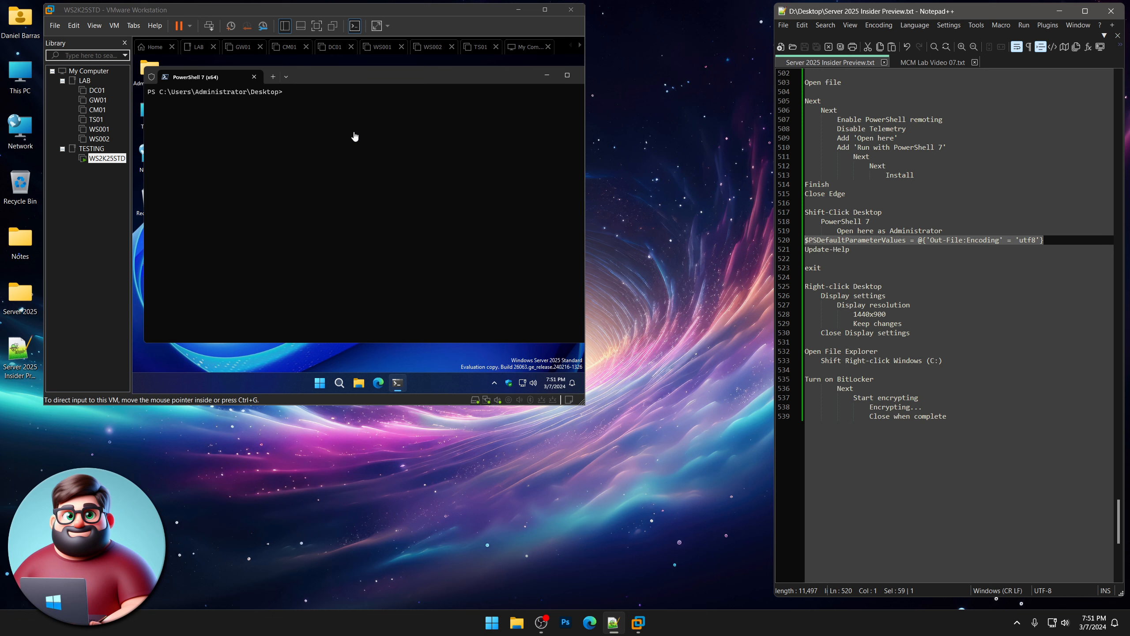
{"action": "right_click", "coordinate": [364, 111]}
{"action": "key", "text": "Return"}
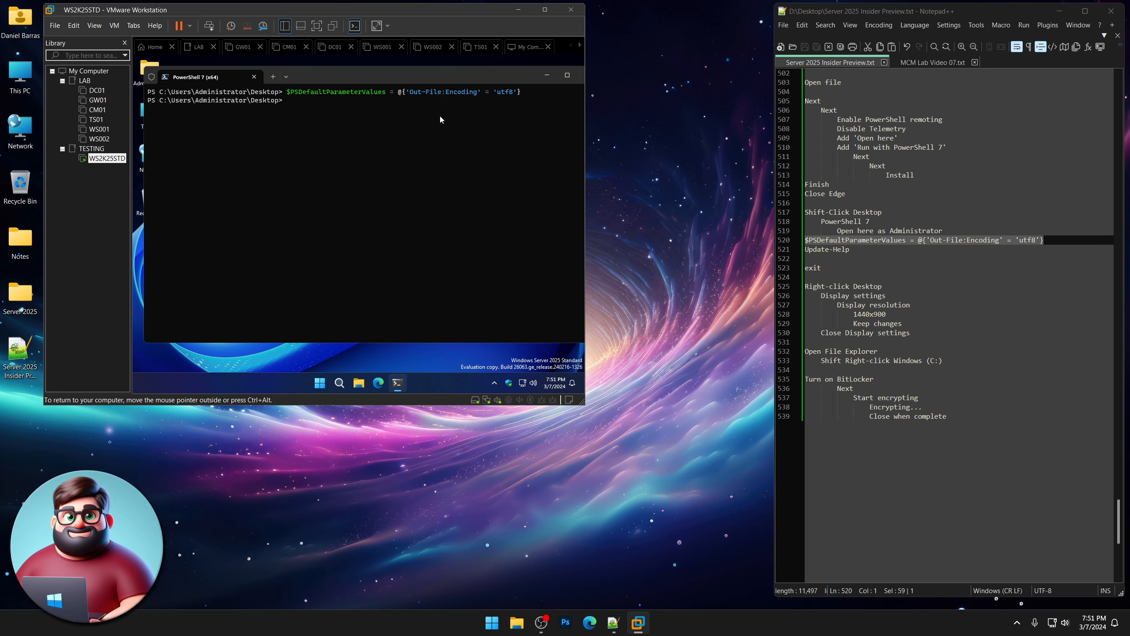
Paste and run the Update-Help command from the notes in PowerShell 7.
{"action": "left_click_drag", "start_coordinate": [855, 249], "coordinate": [804, 249]}
{"action": "right_click", "coordinate": [827, 254]}
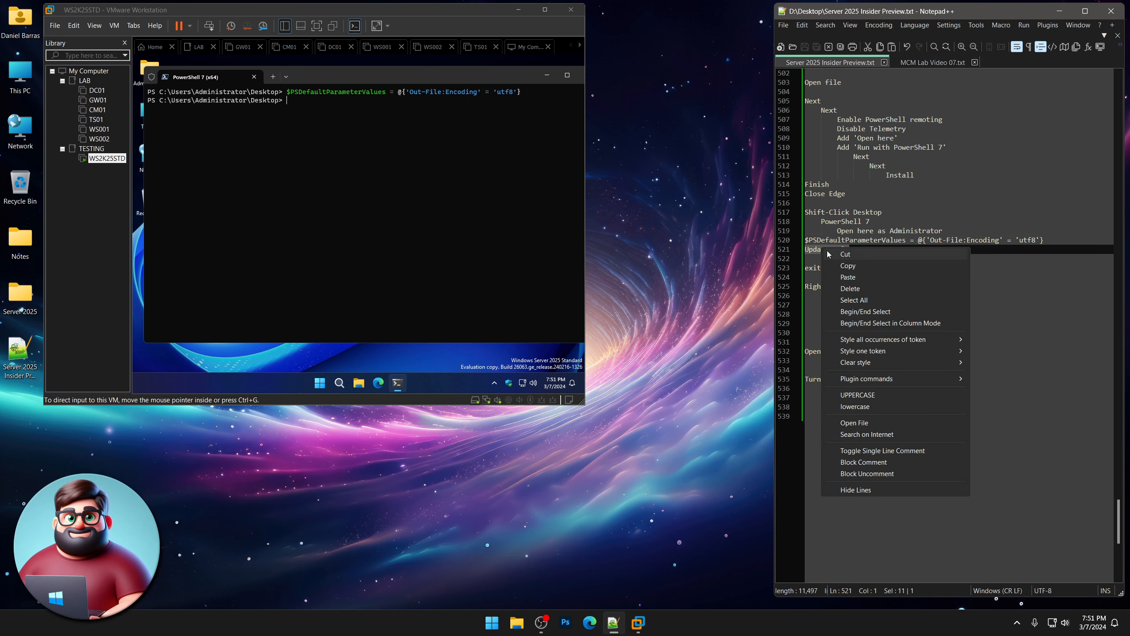
{"action": "left_click", "coordinate": [848, 265]}
{"action": "right_click", "coordinate": [370, 121]}
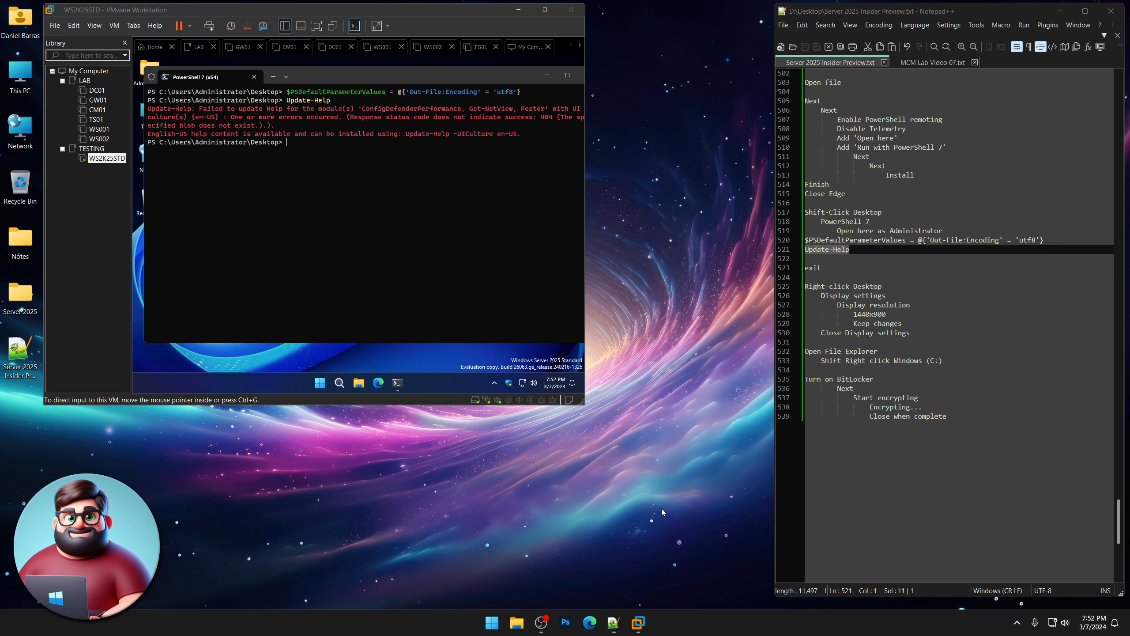
{"action": "left_click", "coordinate": [359, 76]}
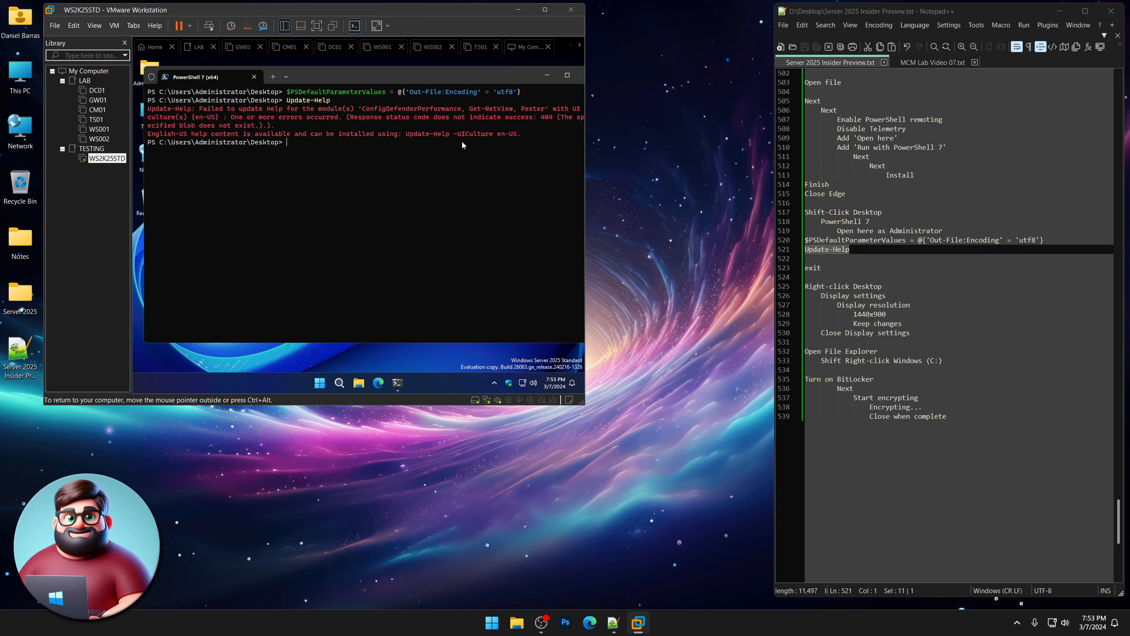
Exit PowerShell, then set the guest display resolution to 1440 × 900, keep it, and close Settings.
{"action": "type", "text": "exit"}
{"action": "key", "text": "Return"}
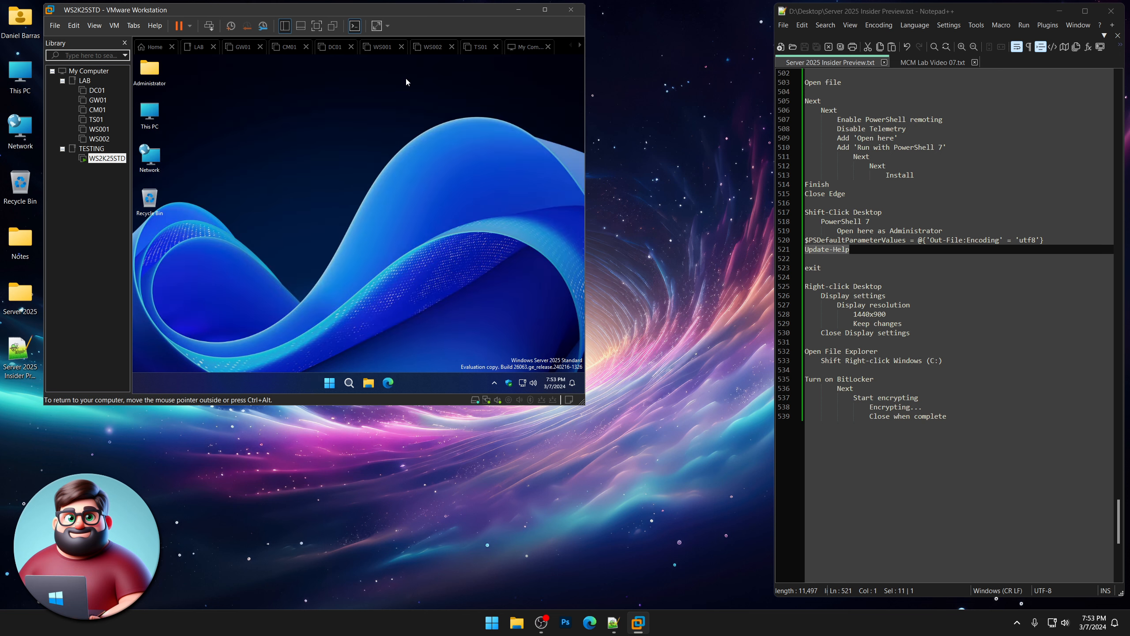
{"action": "right_click", "coordinate": [305, 113]}
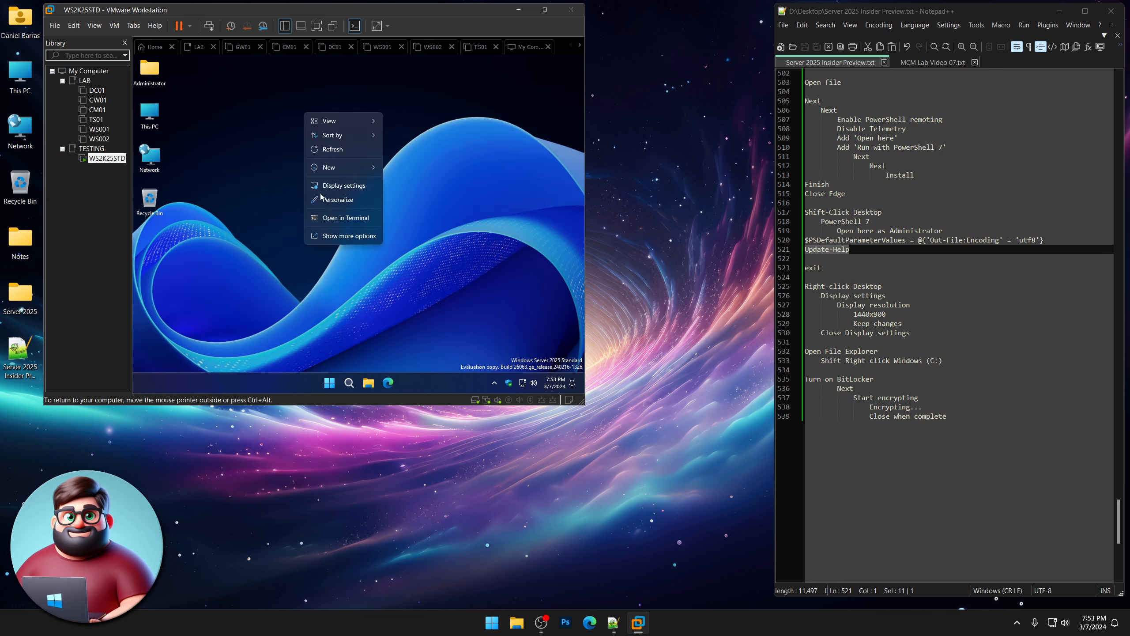
{"action": "left_click", "coordinate": [336, 186]}
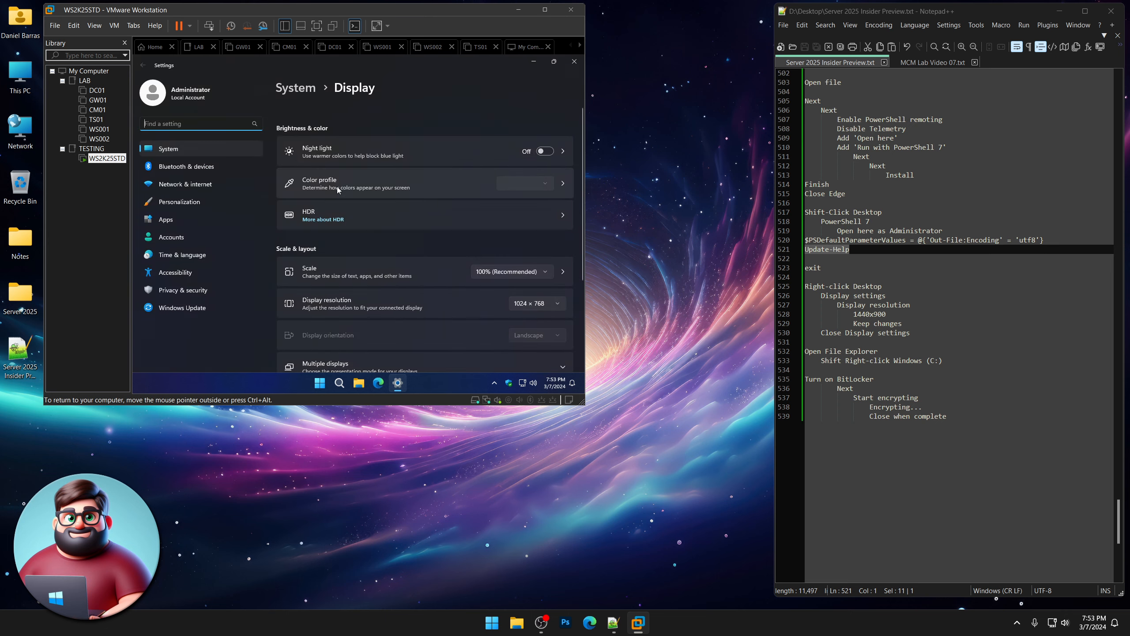
{"action": "left_click", "coordinate": [532, 302]}
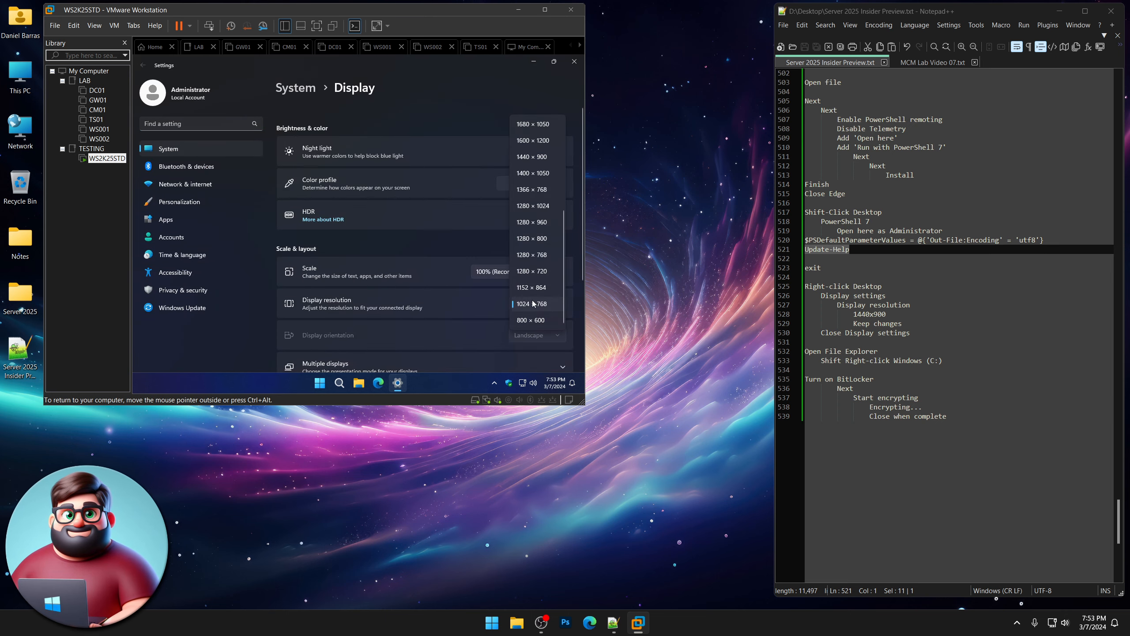
{"action": "left_click", "coordinate": [538, 156]}
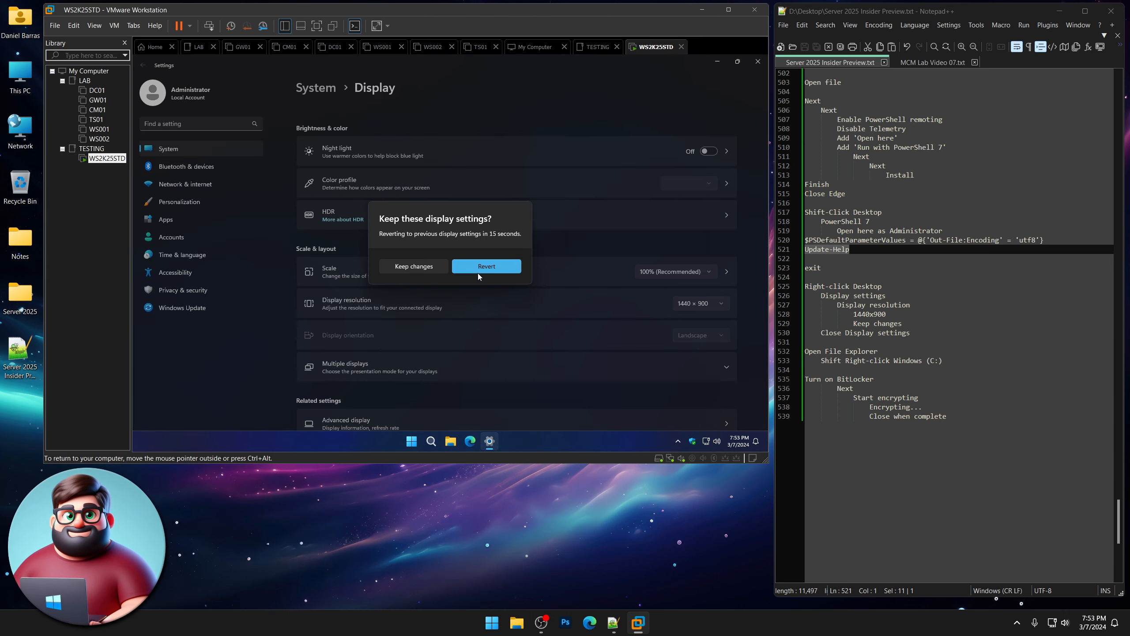
{"action": "left_click", "coordinate": [424, 266]}
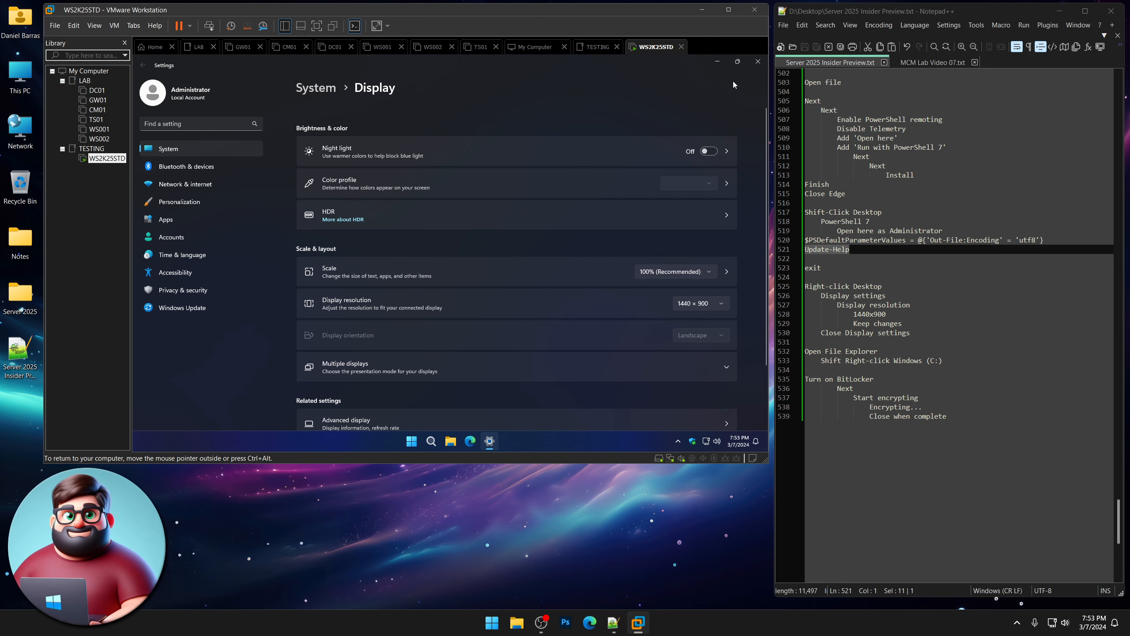
{"action": "left_click", "coordinate": [755, 66]}
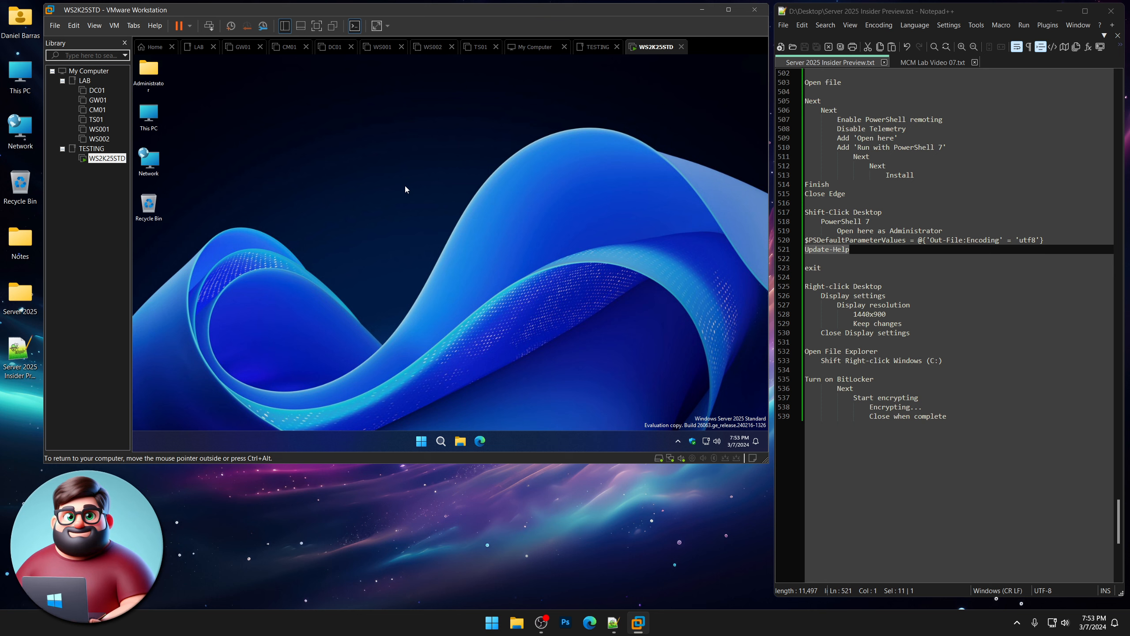
Turn on BitLocker for Windows (C:) and print the recovery key to a PDF file.
{"action": "left_click", "coordinate": [460, 441]}
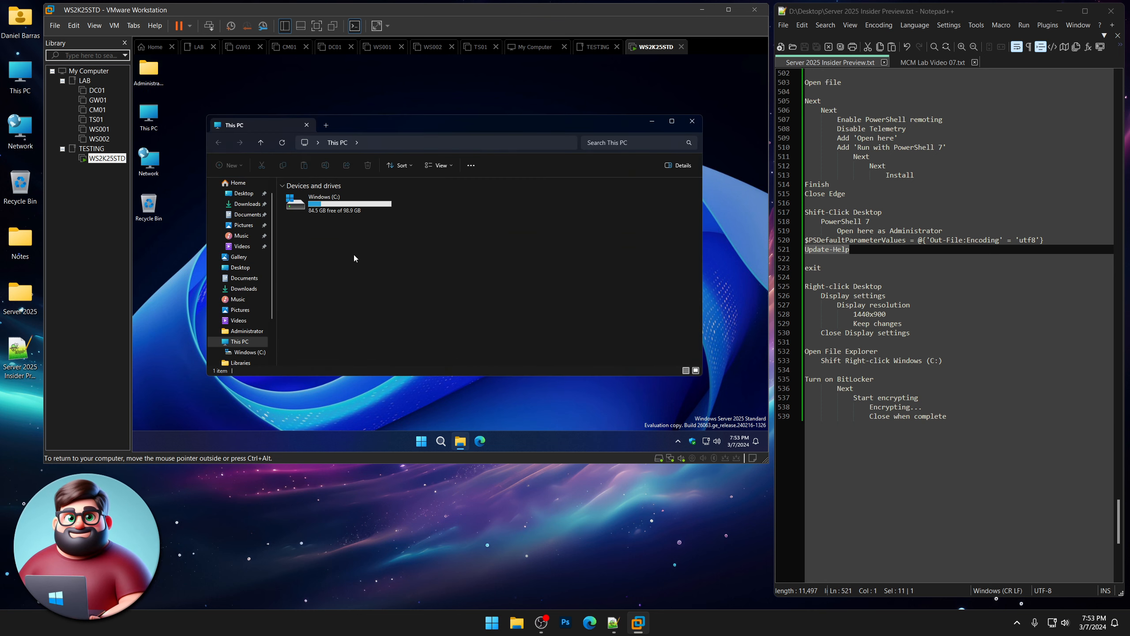
{"action": "right_click", "coordinate": [330, 205], "text": "shift"}
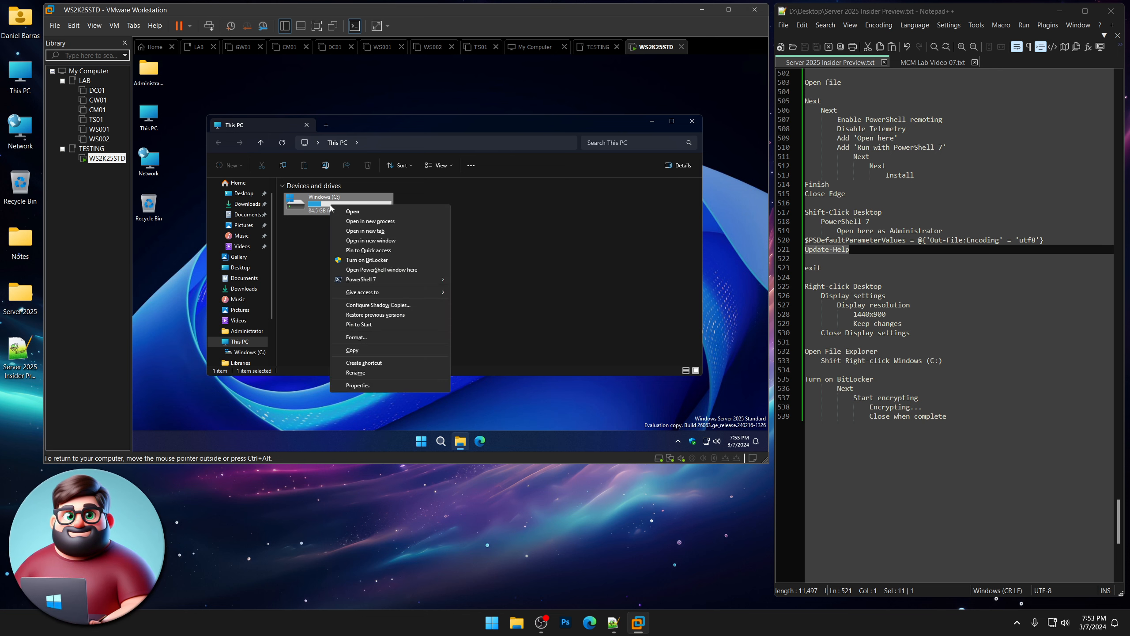
{"action": "left_click", "coordinate": [360, 260]}
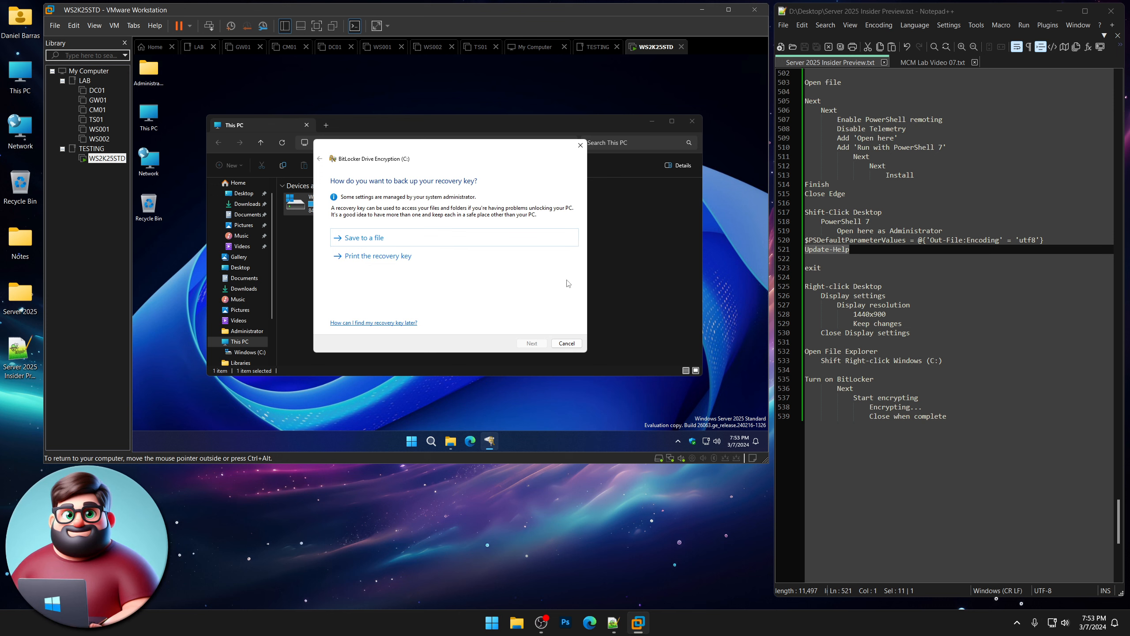
{"action": "left_click", "coordinate": [377, 259]}
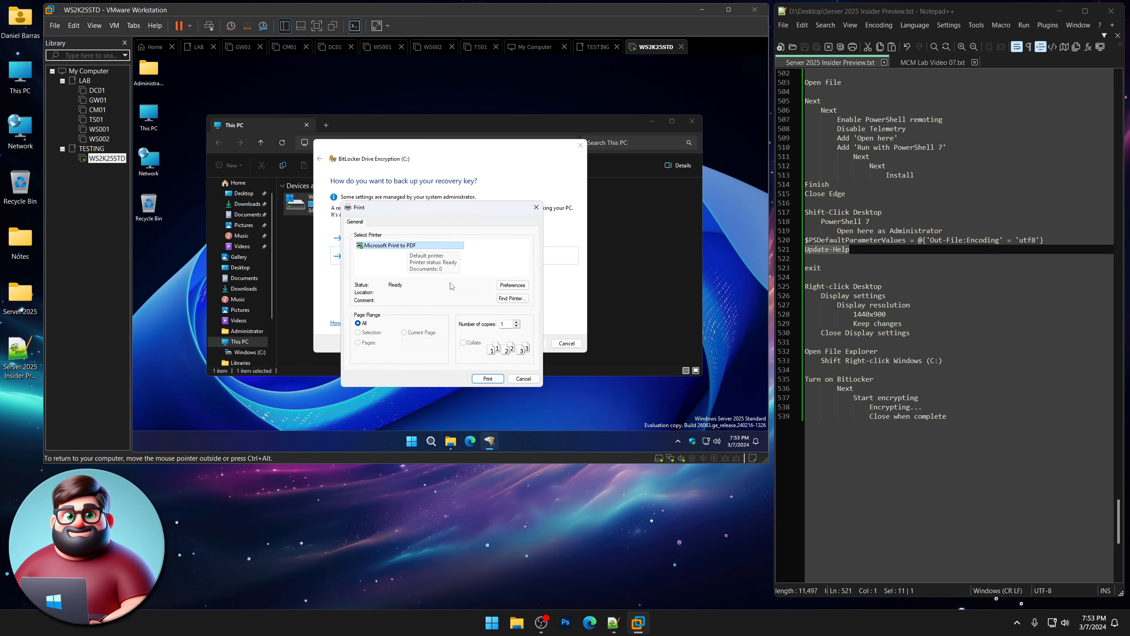
{"action": "left_click", "coordinate": [493, 379]}
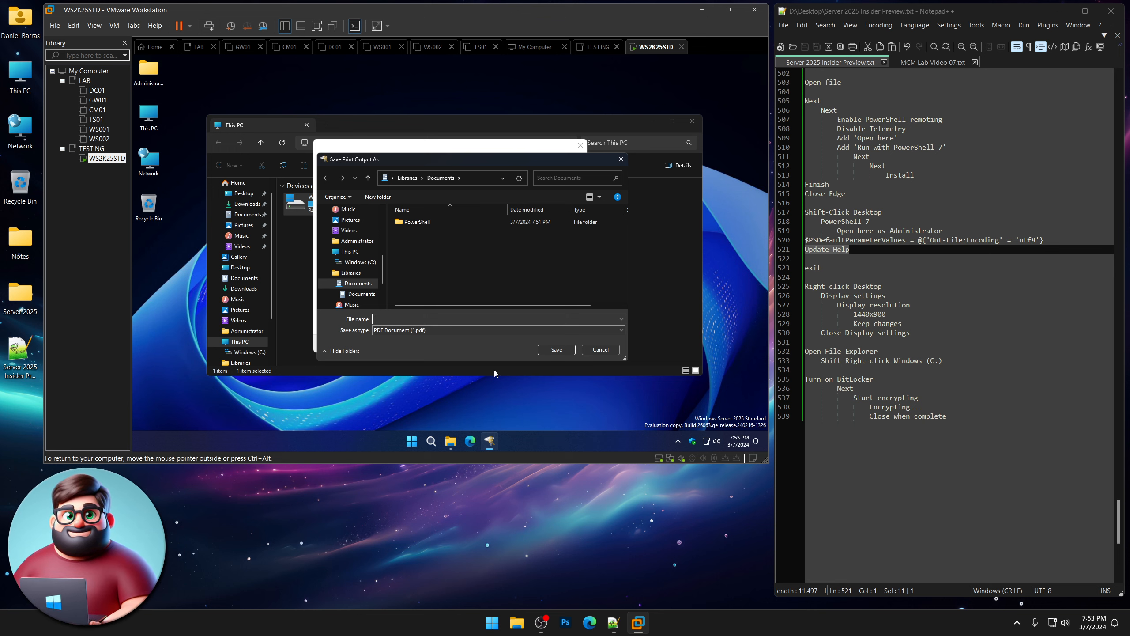
{"action": "type", "text": "recoverykey"}
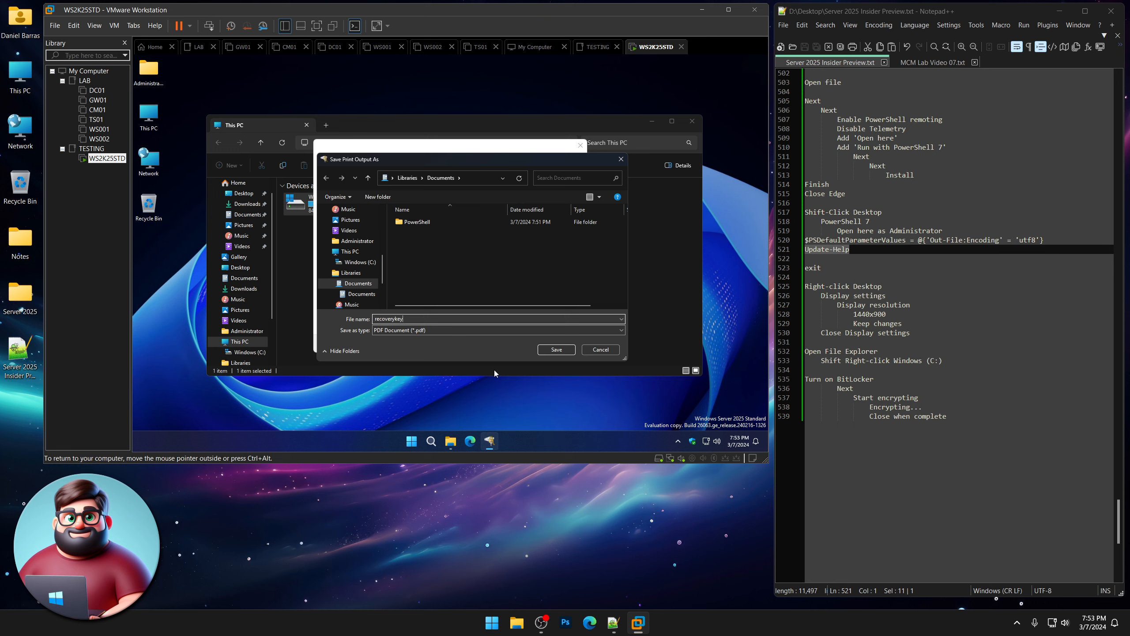
{"action": "left_click", "coordinate": [557, 350]}
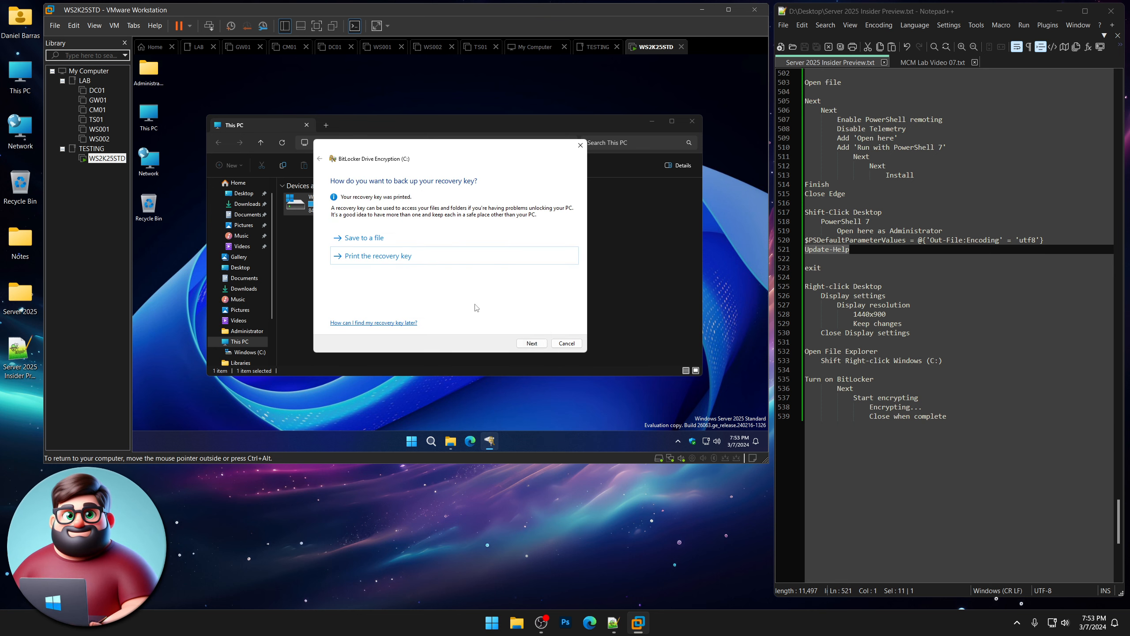
Choose used-space-only encryption with the new encryption mode and start encrypting C:.
{"action": "left_click", "coordinate": [531, 345]}
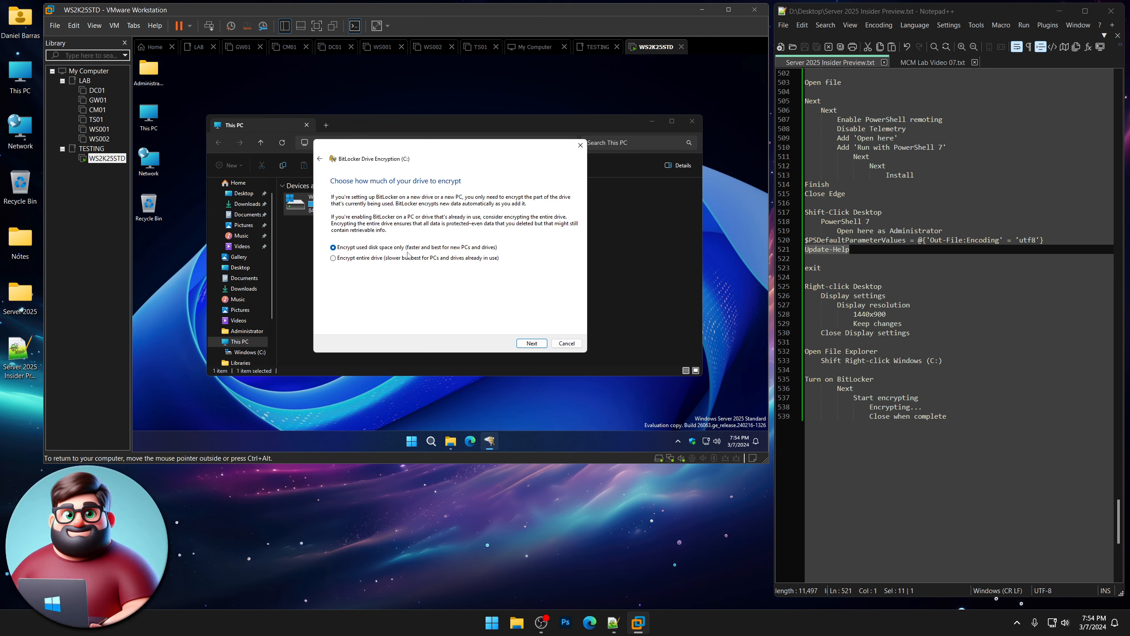
{"action": "left_click", "coordinate": [536, 347]}
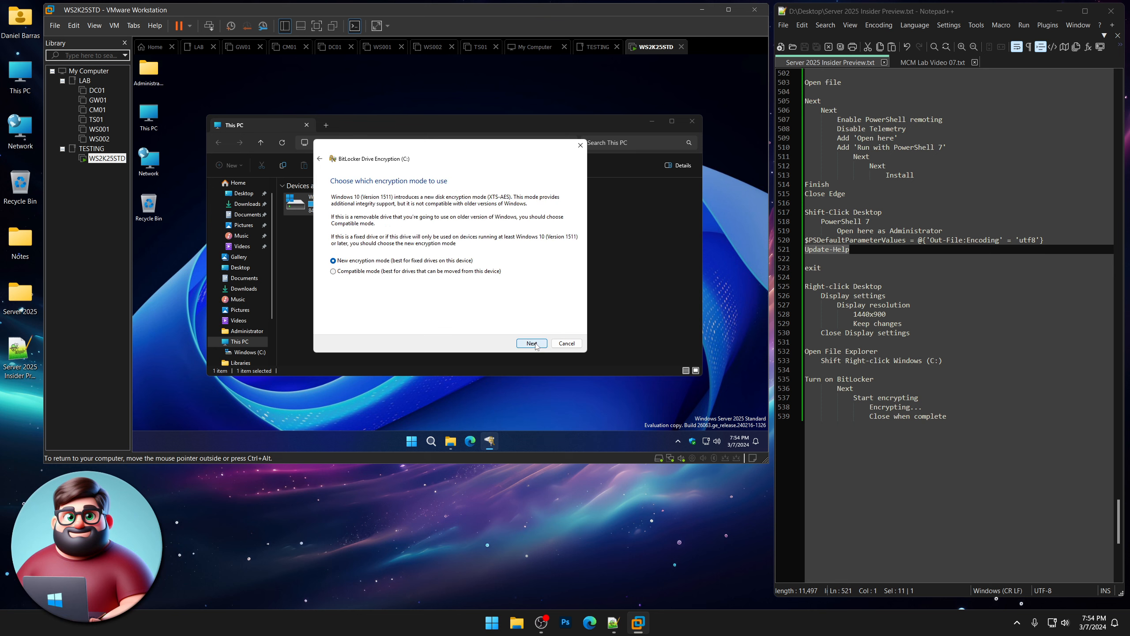
{"action": "left_click", "coordinate": [536, 346]}
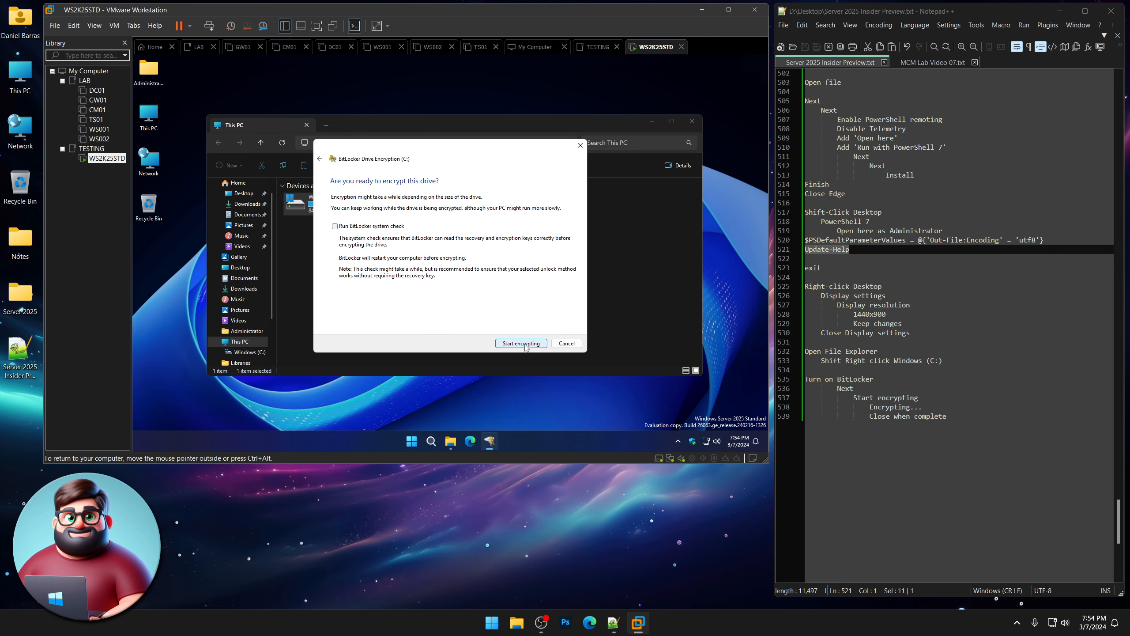
{"action": "left_click", "coordinate": [525, 345]}
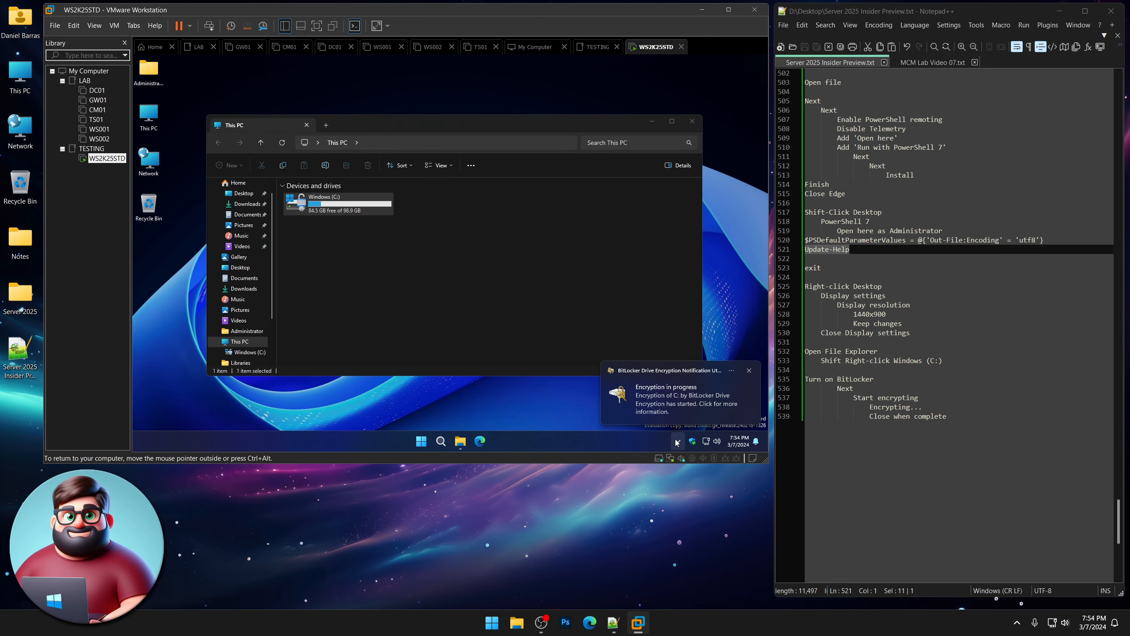
Check the BitLocker progress and close the encryption-complete notice.
{"action": "left_click", "coordinate": [662, 406]}
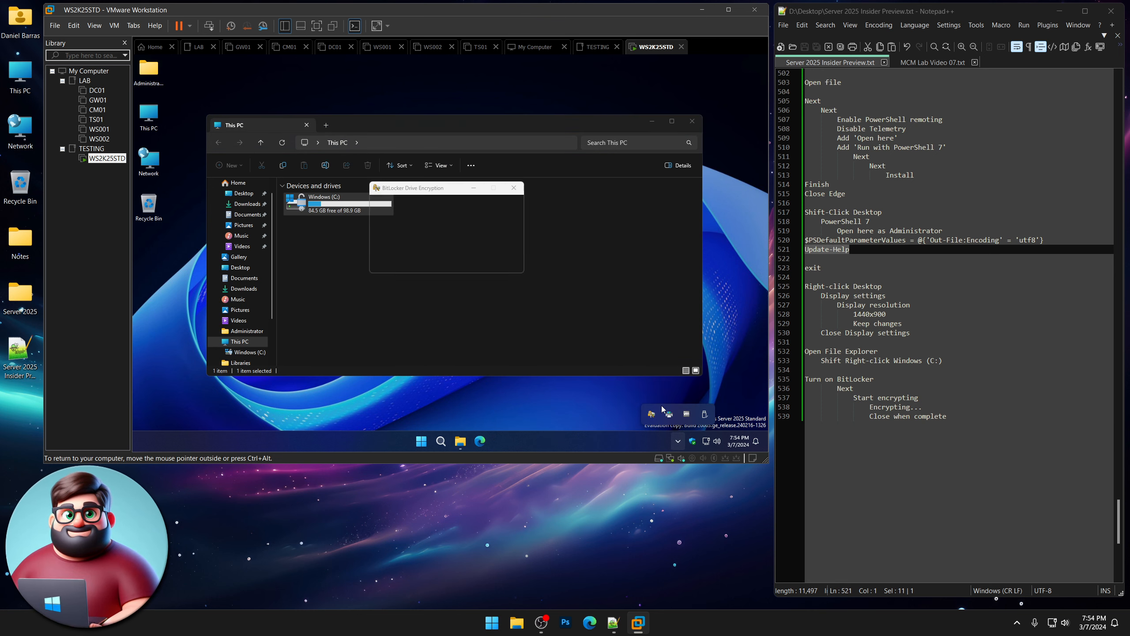
{"action": "left_click", "coordinate": [576, 408]}
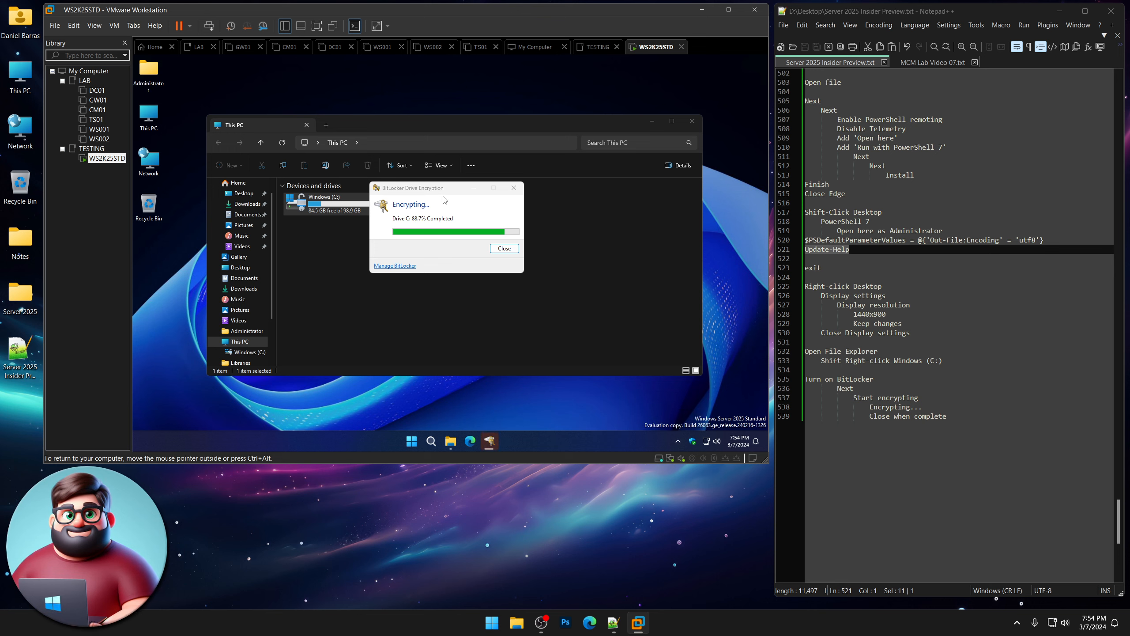
{"action": "left_click_drag", "start_coordinate": [446, 193], "coordinate": [441, 268]}
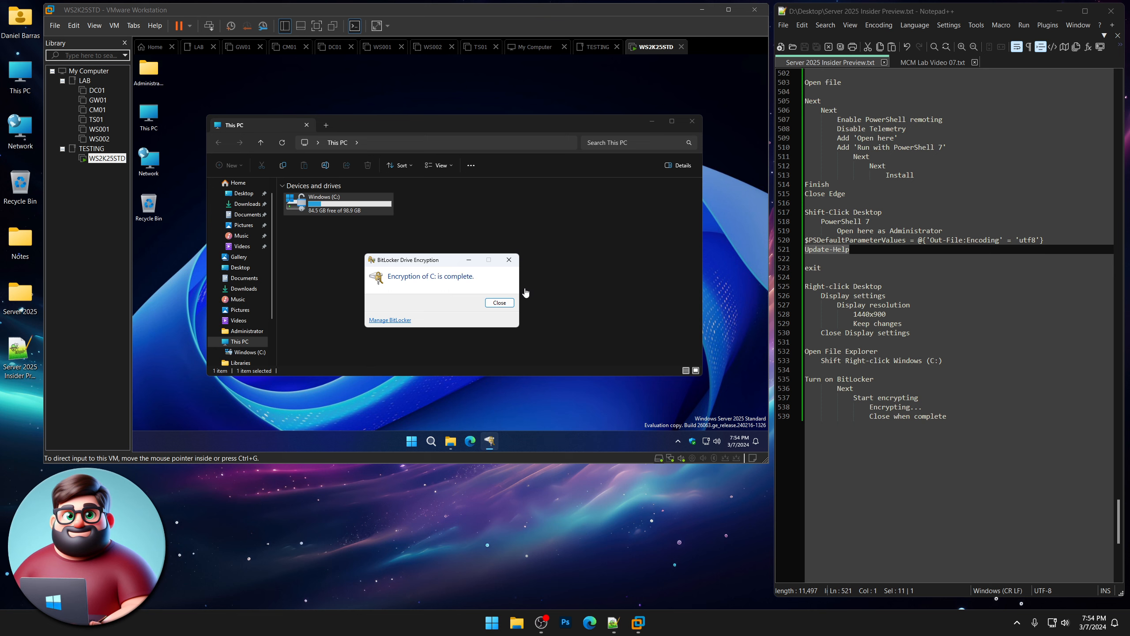
{"action": "left_click", "coordinate": [501, 304]}
Confirm the encrypted Windows (C:) drive still opens in File Explorer, then close it.
{"action": "left_click", "coordinate": [513, 279]}
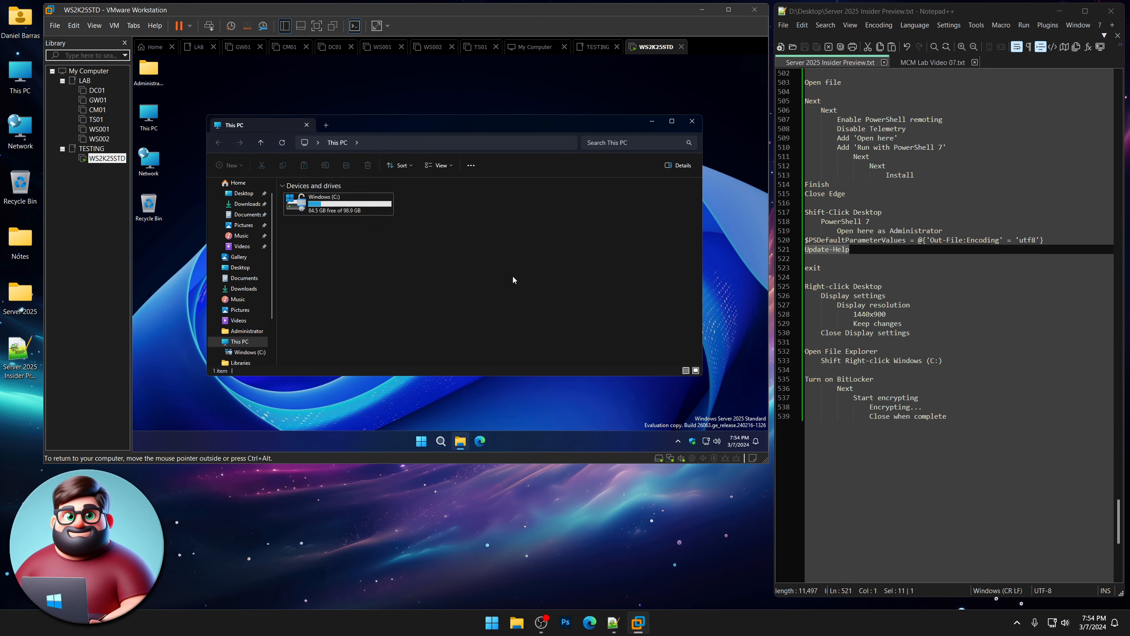
{"action": "double_click", "coordinate": [312, 211]}
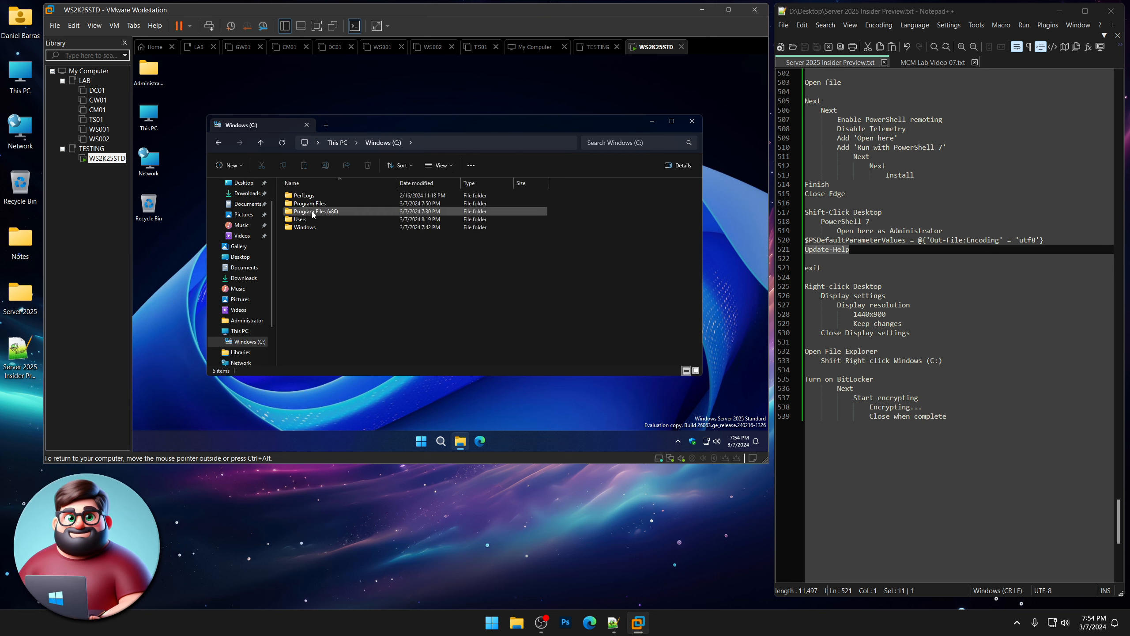
{"action": "left_click", "coordinate": [692, 121]}
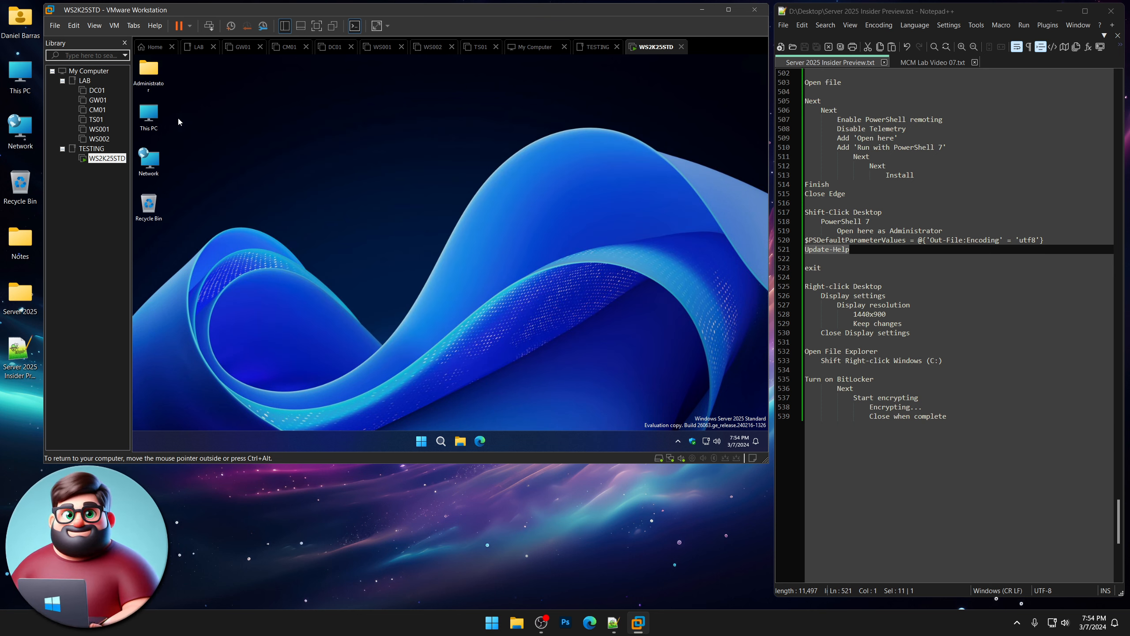
{"action": "double_click", "coordinate": [149, 115]}
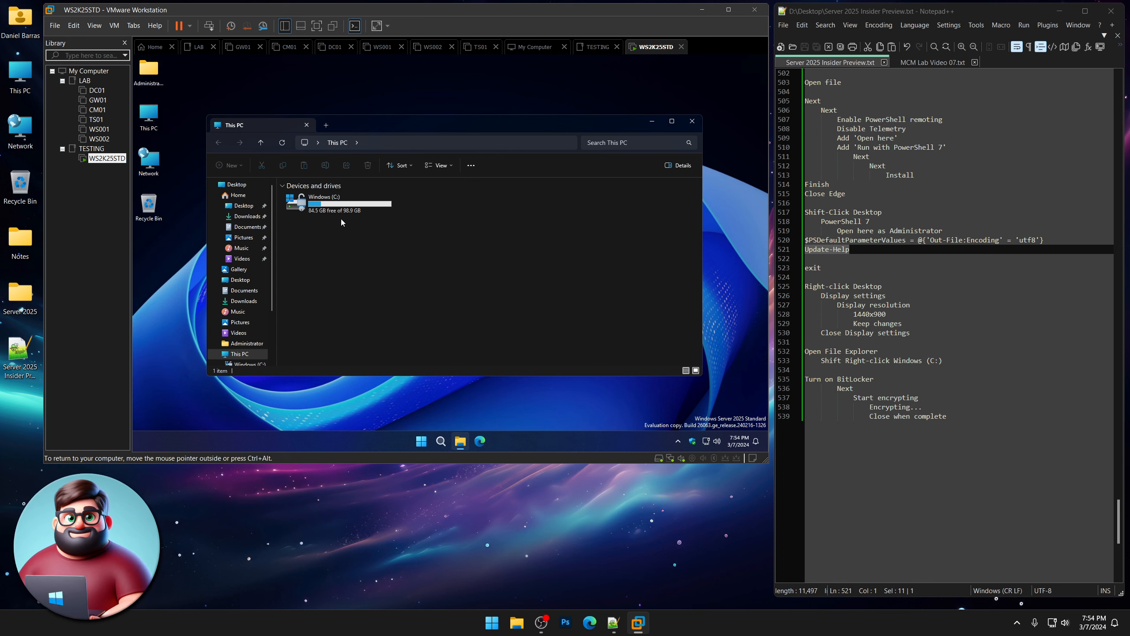
{"action": "double_click", "coordinate": [343, 212]}
{"action": "left_click", "coordinate": [691, 121]}
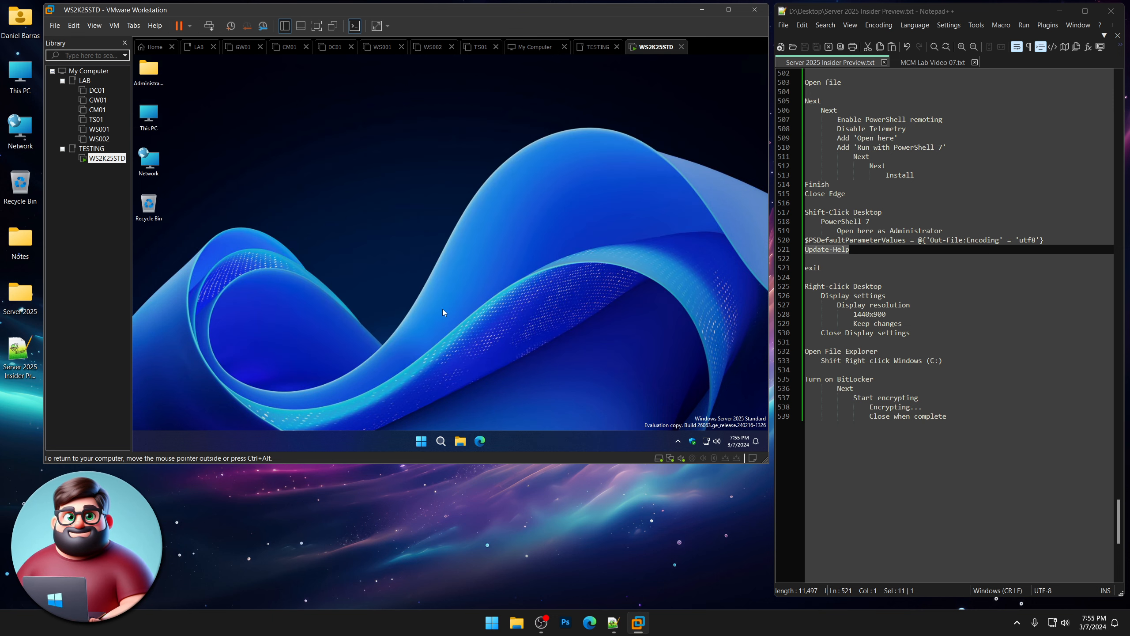
Sign out of the Windows Server guest via the Start button's quick menu.
{"action": "right_click", "coordinate": [425, 436]}
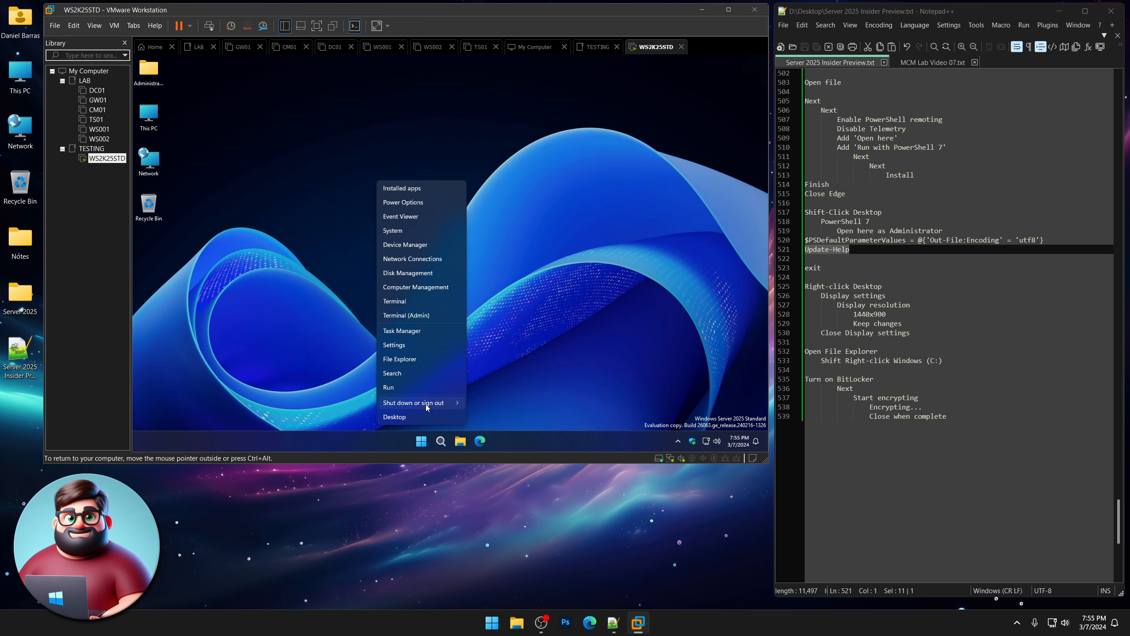
{"action": "mouse_move", "coordinate": [426, 403]}
{"action": "left_click", "coordinate": [488, 404]}
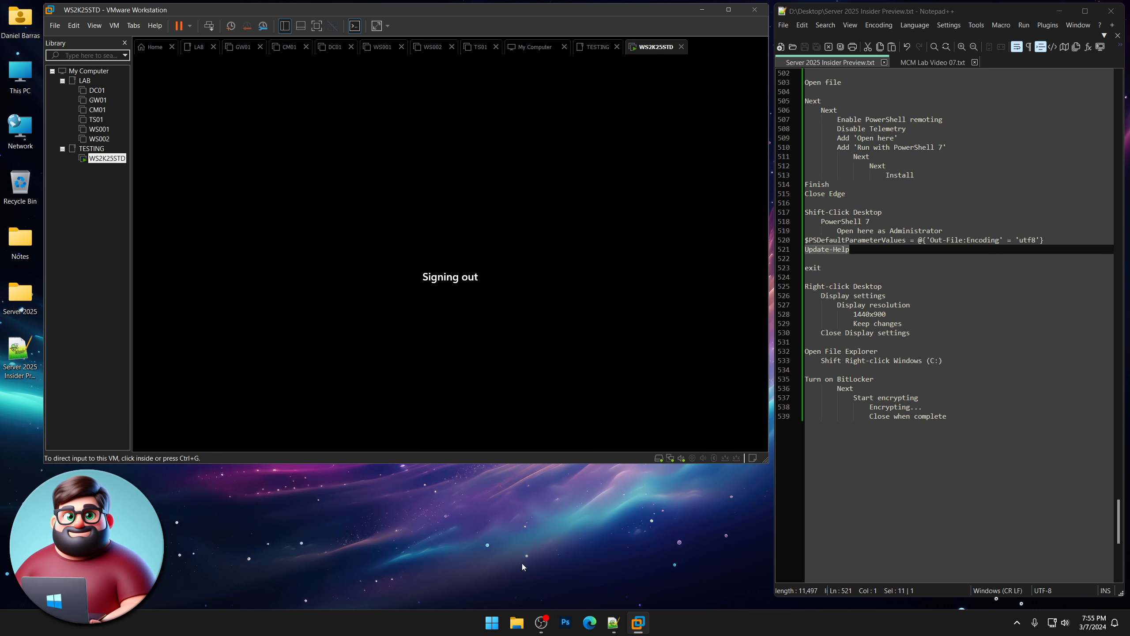